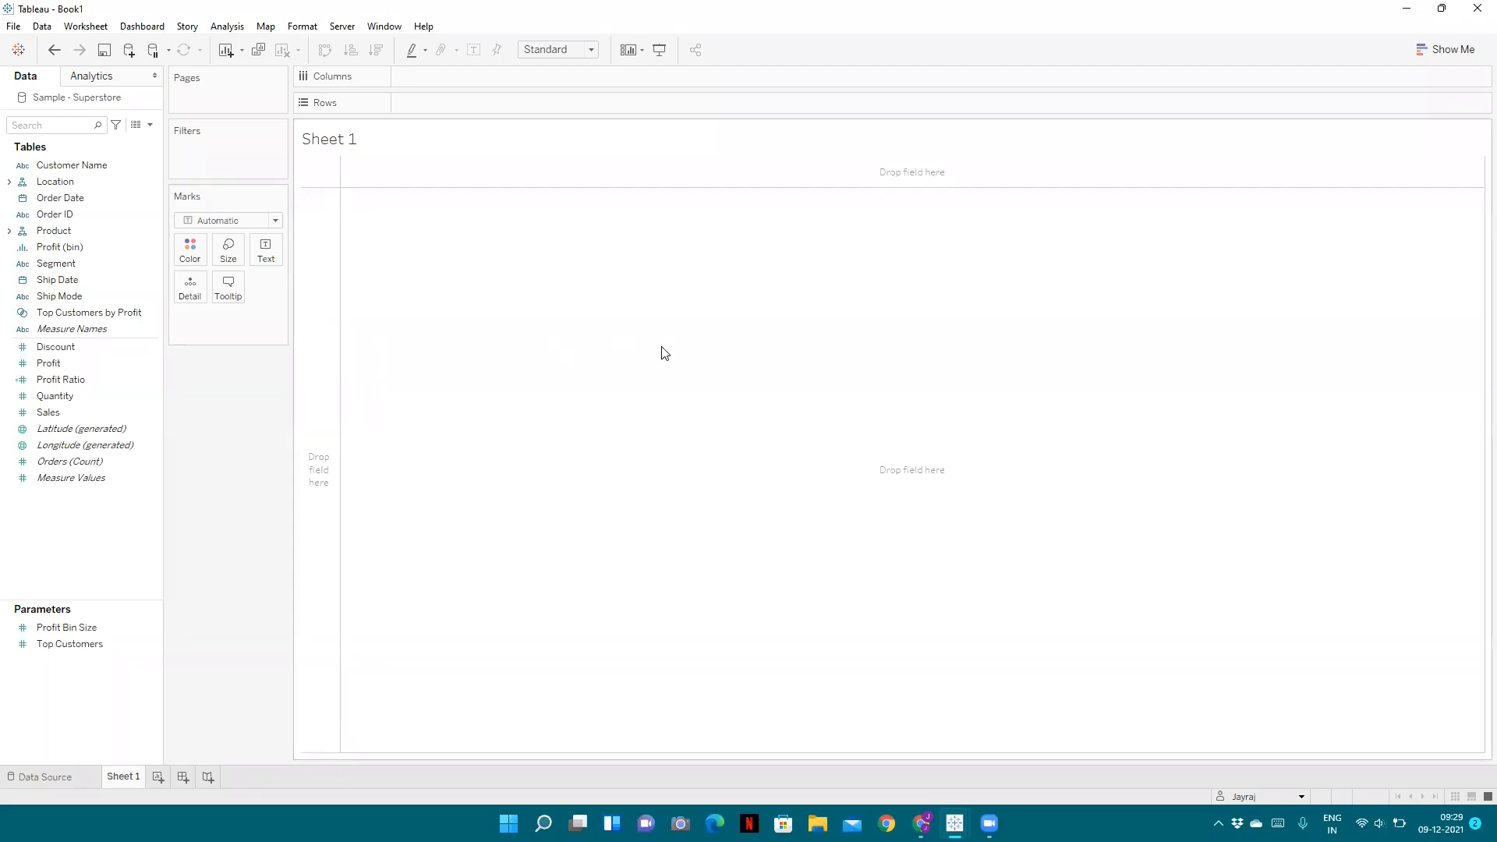
Build a bar chart with Sub-Category on rows and Sales on columns, sorted by Sales in descending order.
{"action": "left_click", "coordinate": [53, 123]}
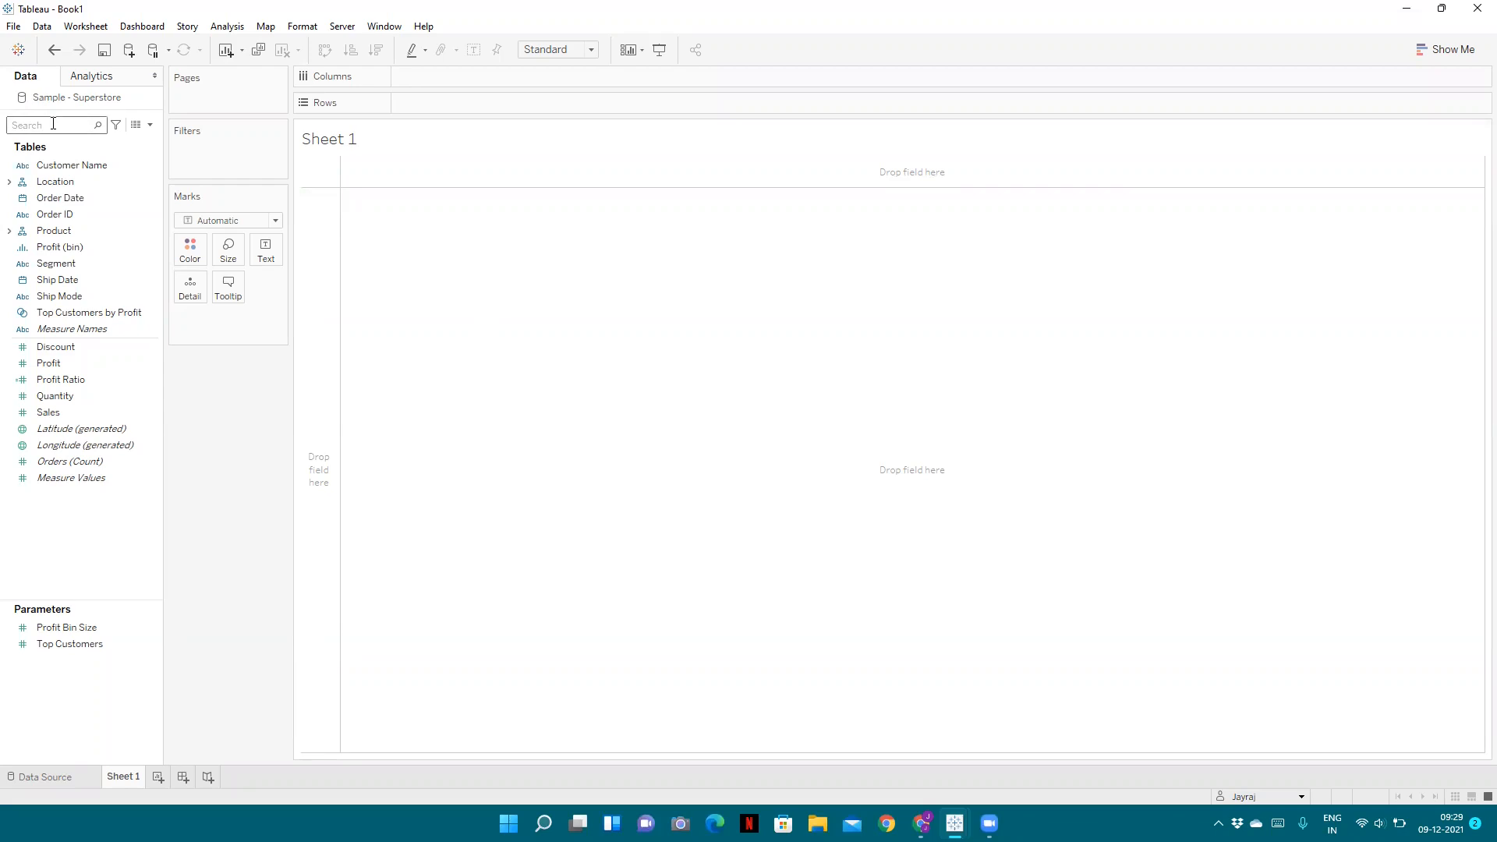
{"action": "type", "text": "suv"}
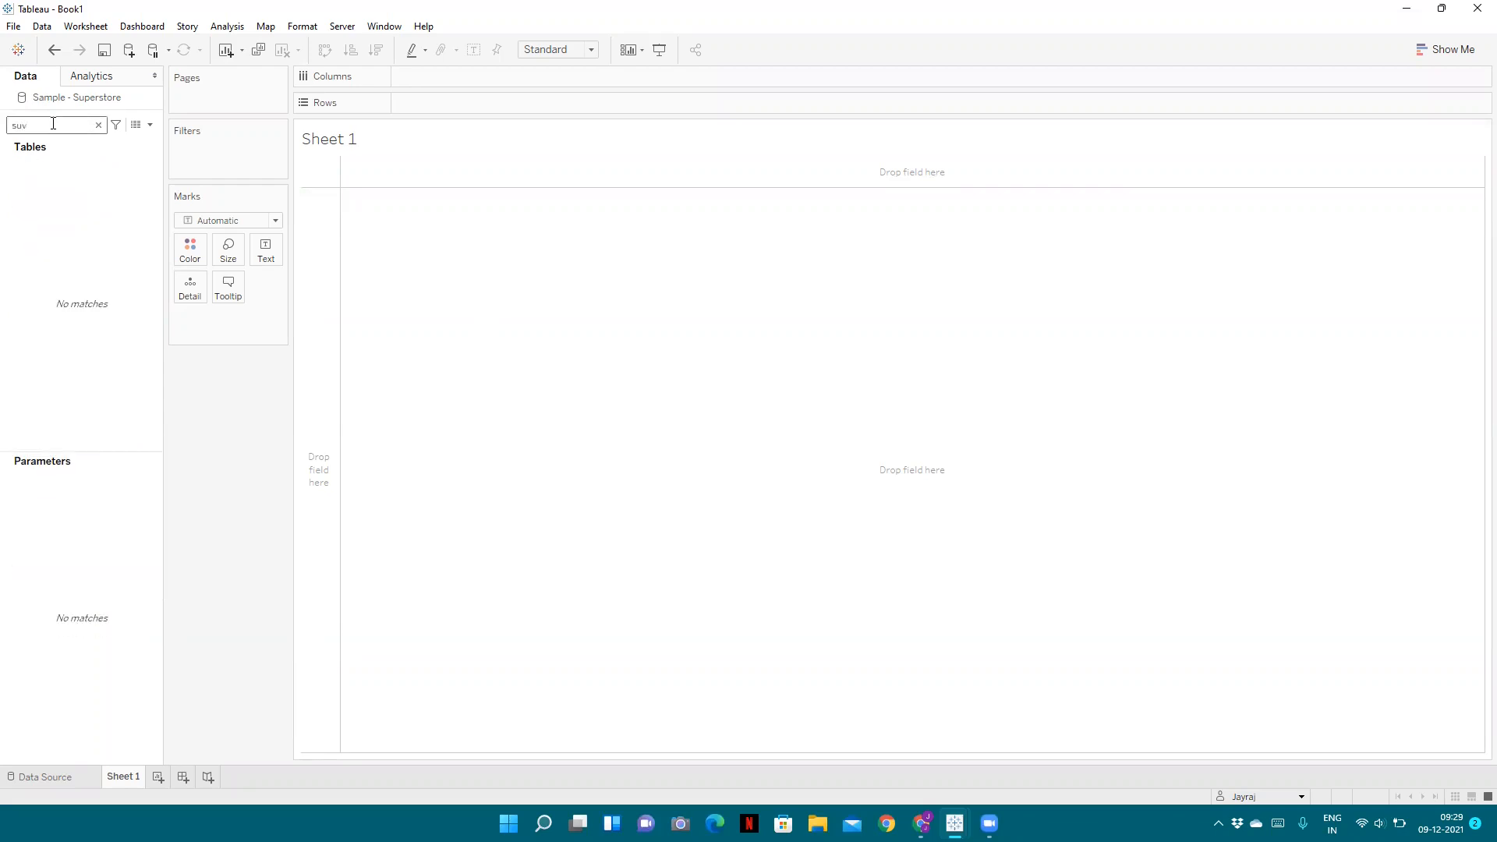
{"action": "key", "text": "BackSpace"}
{"action": "type", "text": "b"}
{"action": "left_click_drag", "start_coordinate": [81, 181], "coordinate": [419, 106]}
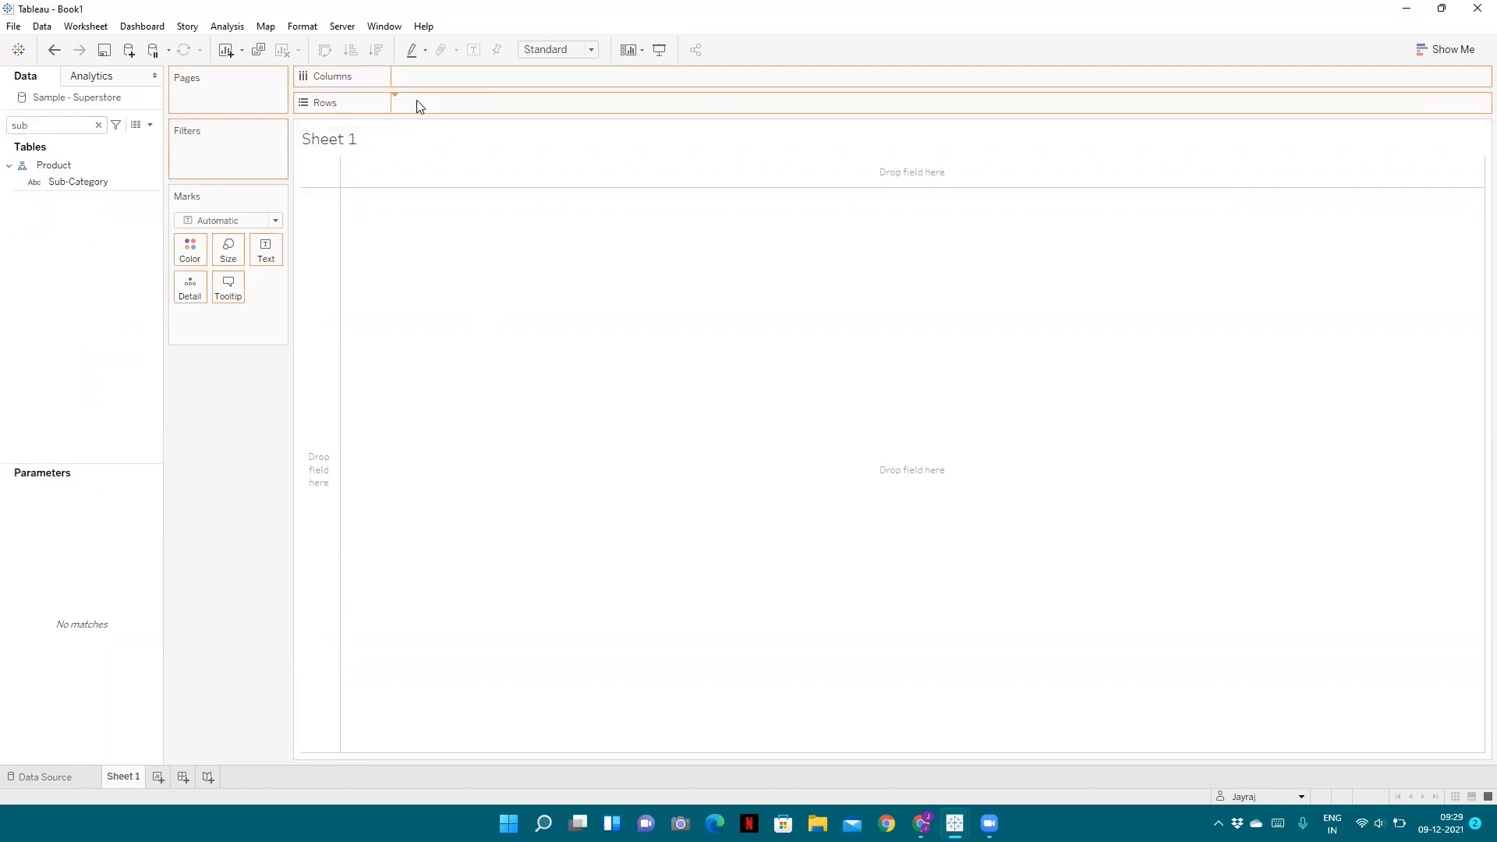
{"action": "left_click", "coordinate": [98, 125]}
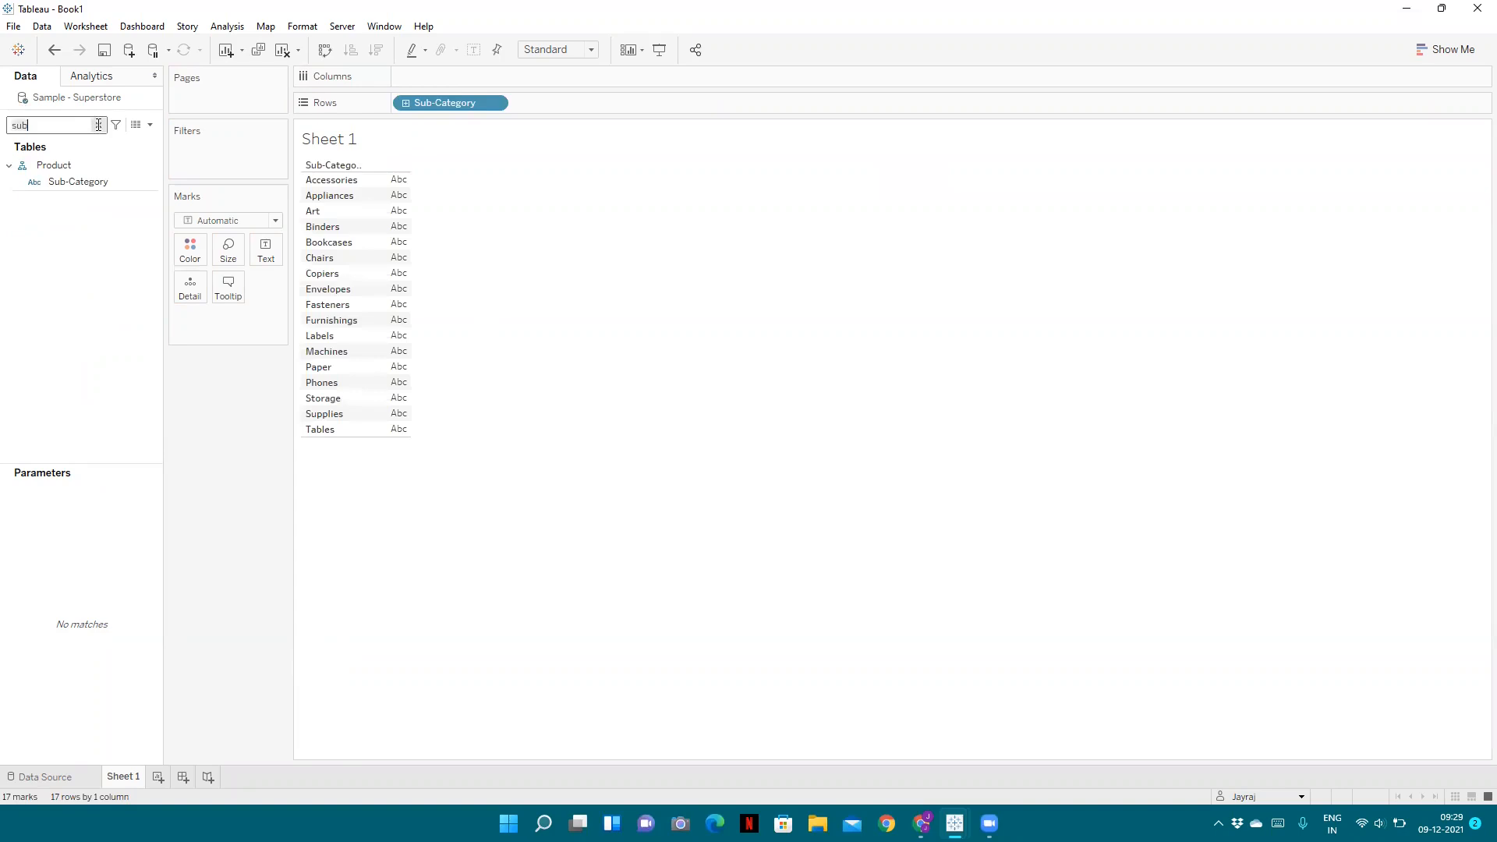
{"action": "left_click_drag", "start_coordinate": [67, 412], "coordinate": [438, 80]}
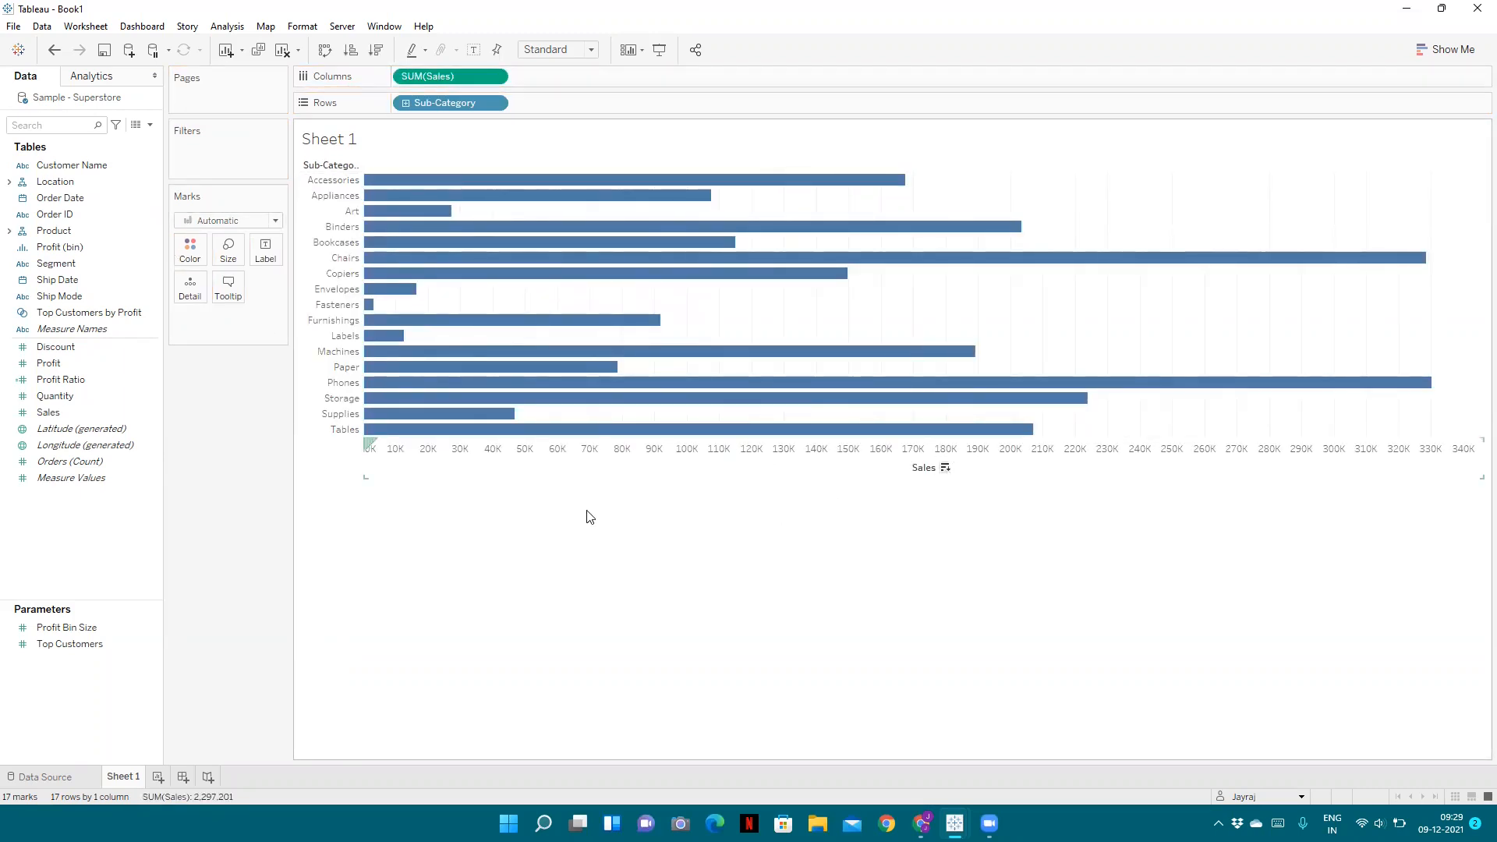
Filter the chart by an Order Date range of dates covering the full period, and show the filter control.
{"action": "left_click_drag", "start_coordinate": [78, 198], "coordinate": [204, 148]}
{"action": "double_click", "coordinate": [691, 300]}
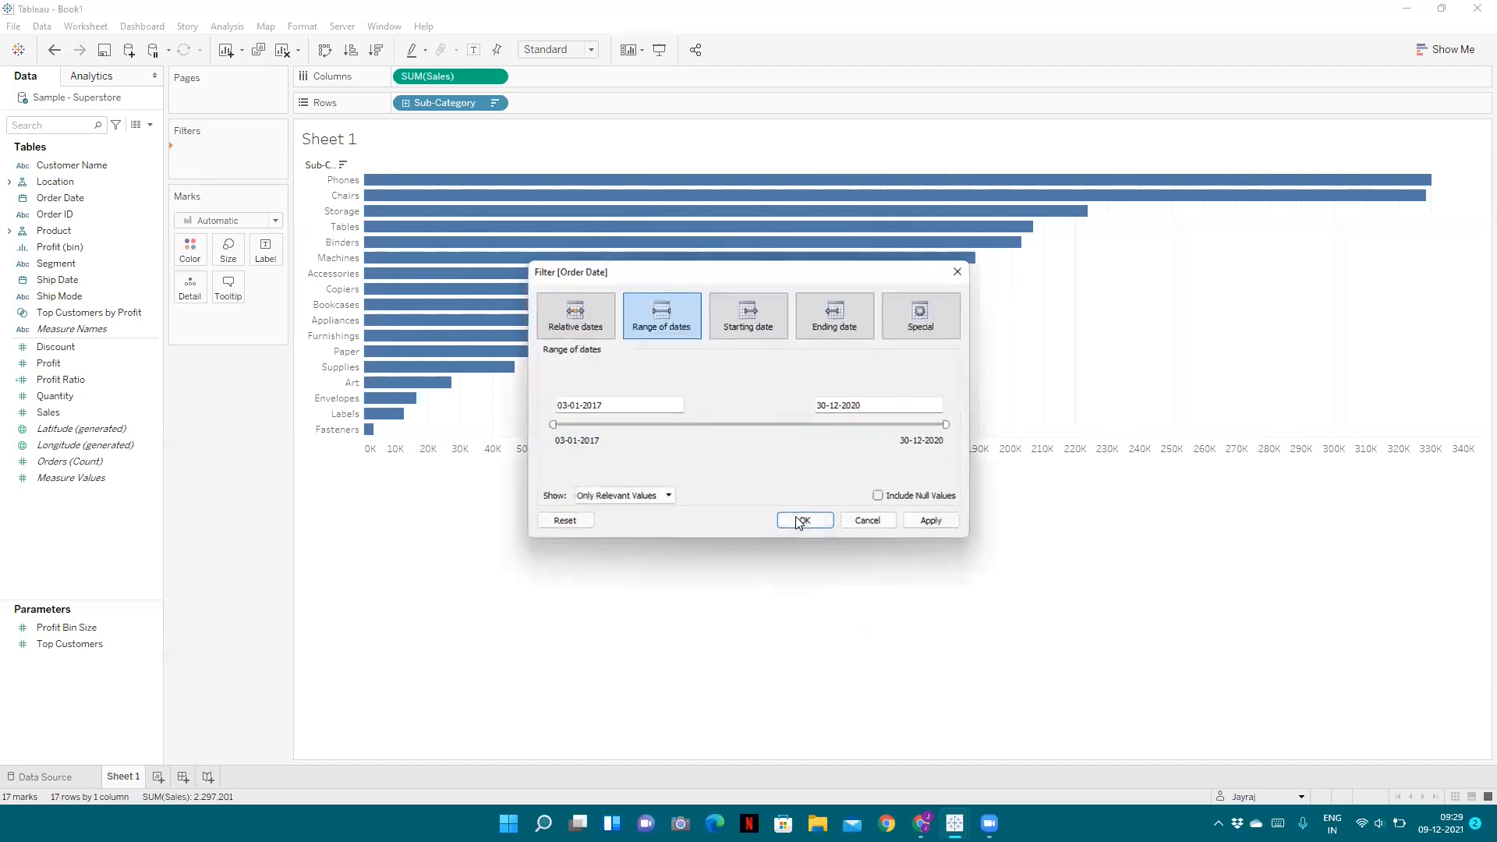
{"action": "left_click", "coordinate": [933, 520]}
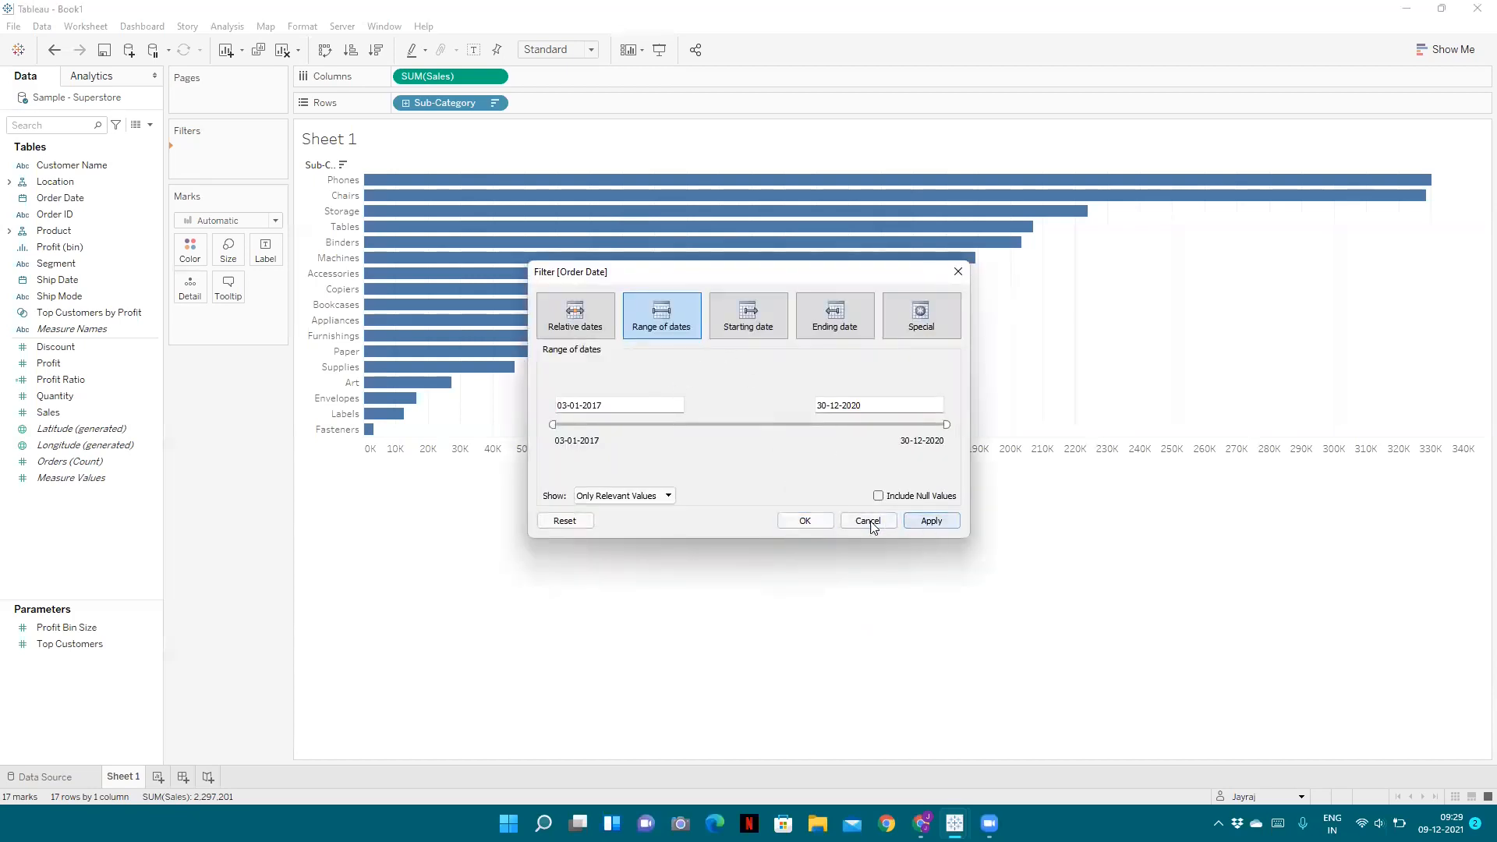
{"action": "left_click", "coordinate": [811, 520]}
{"action": "left_click", "coordinate": [273, 152]}
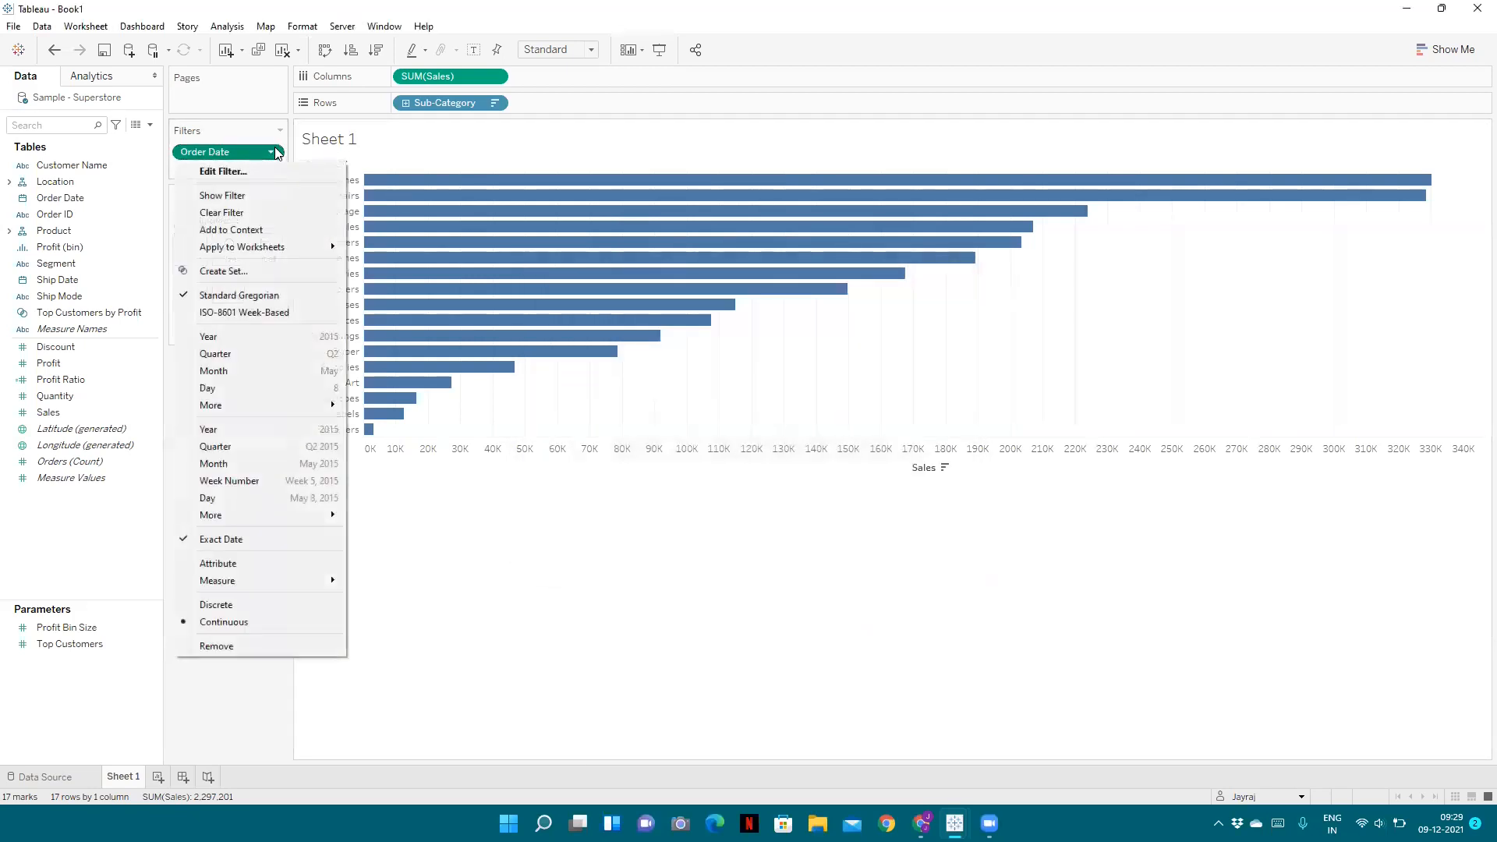
{"action": "left_click", "coordinate": [254, 197]}
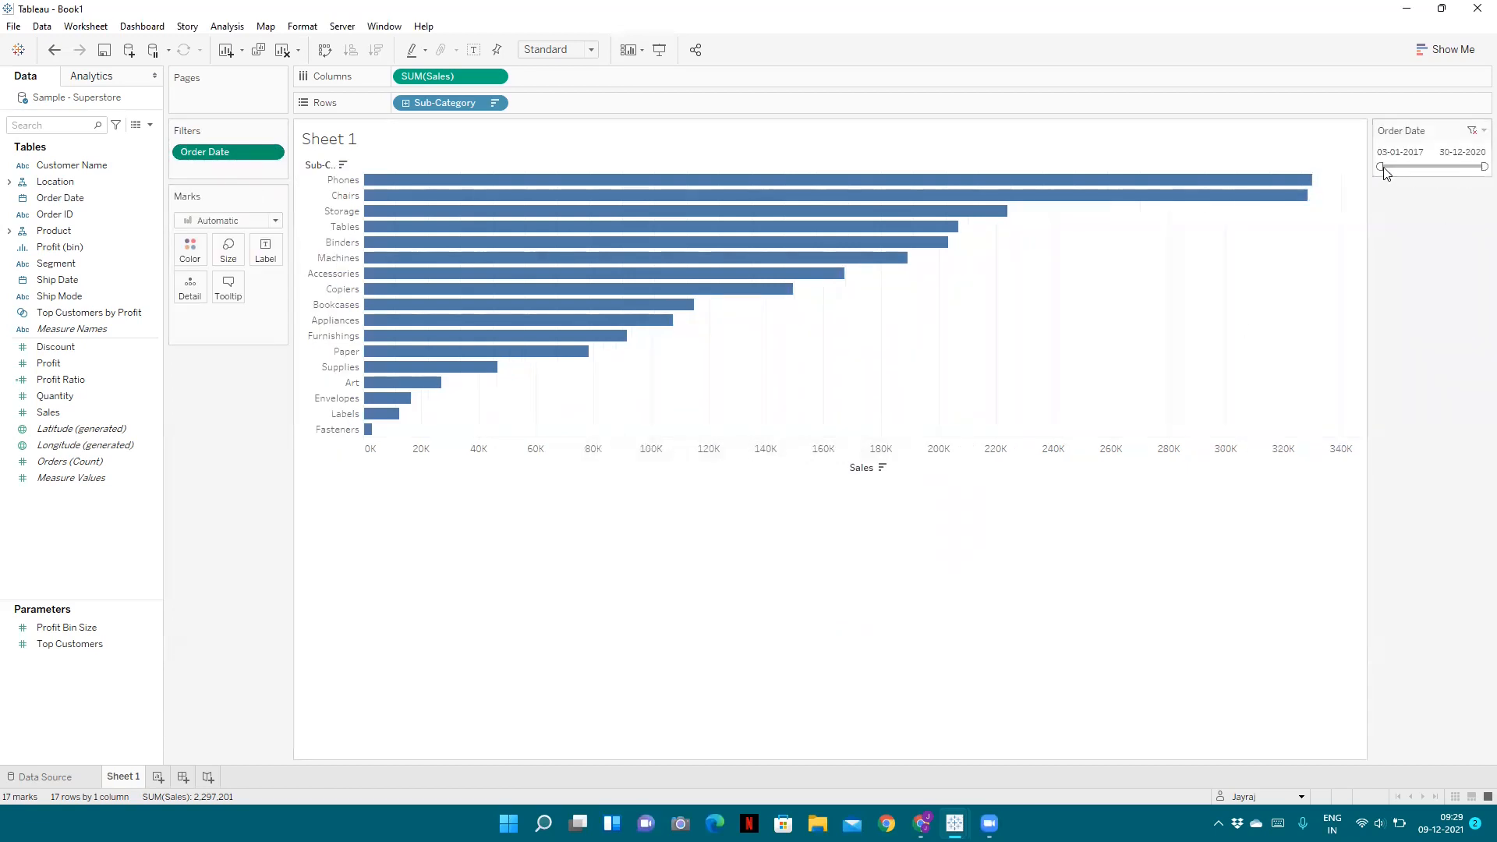
Test the Order Date filter by shortening its end to 05-02-2019, and extend the end date back to November 2020.
{"action": "left_click_drag", "start_coordinate": [1480, 166], "coordinate": [1464, 166]}
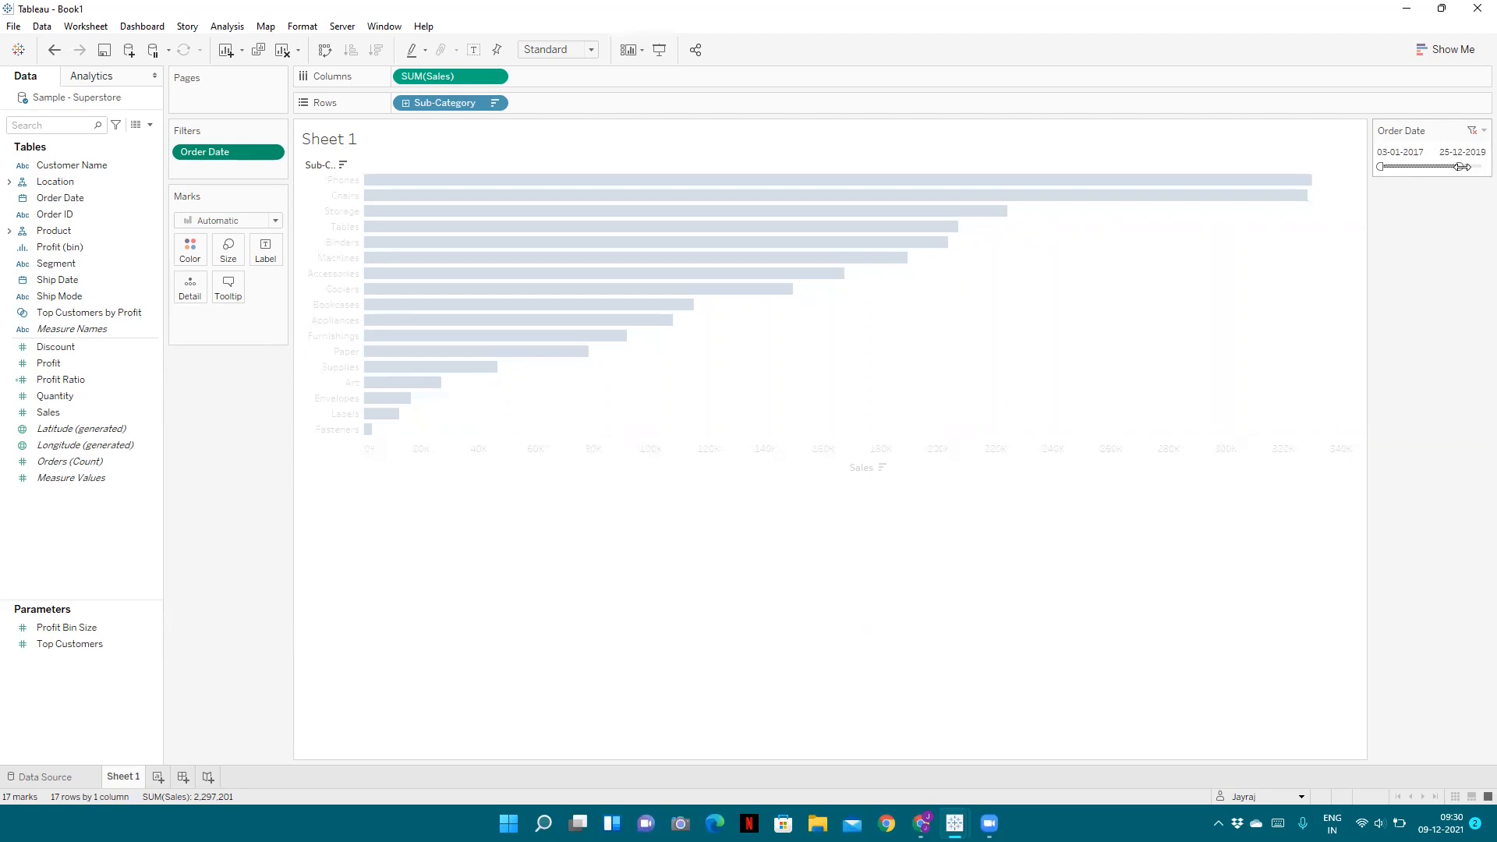
{"action": "left_click_drag", "start_coordinate": [1461, 166], "coordinate": [1450, 166]}
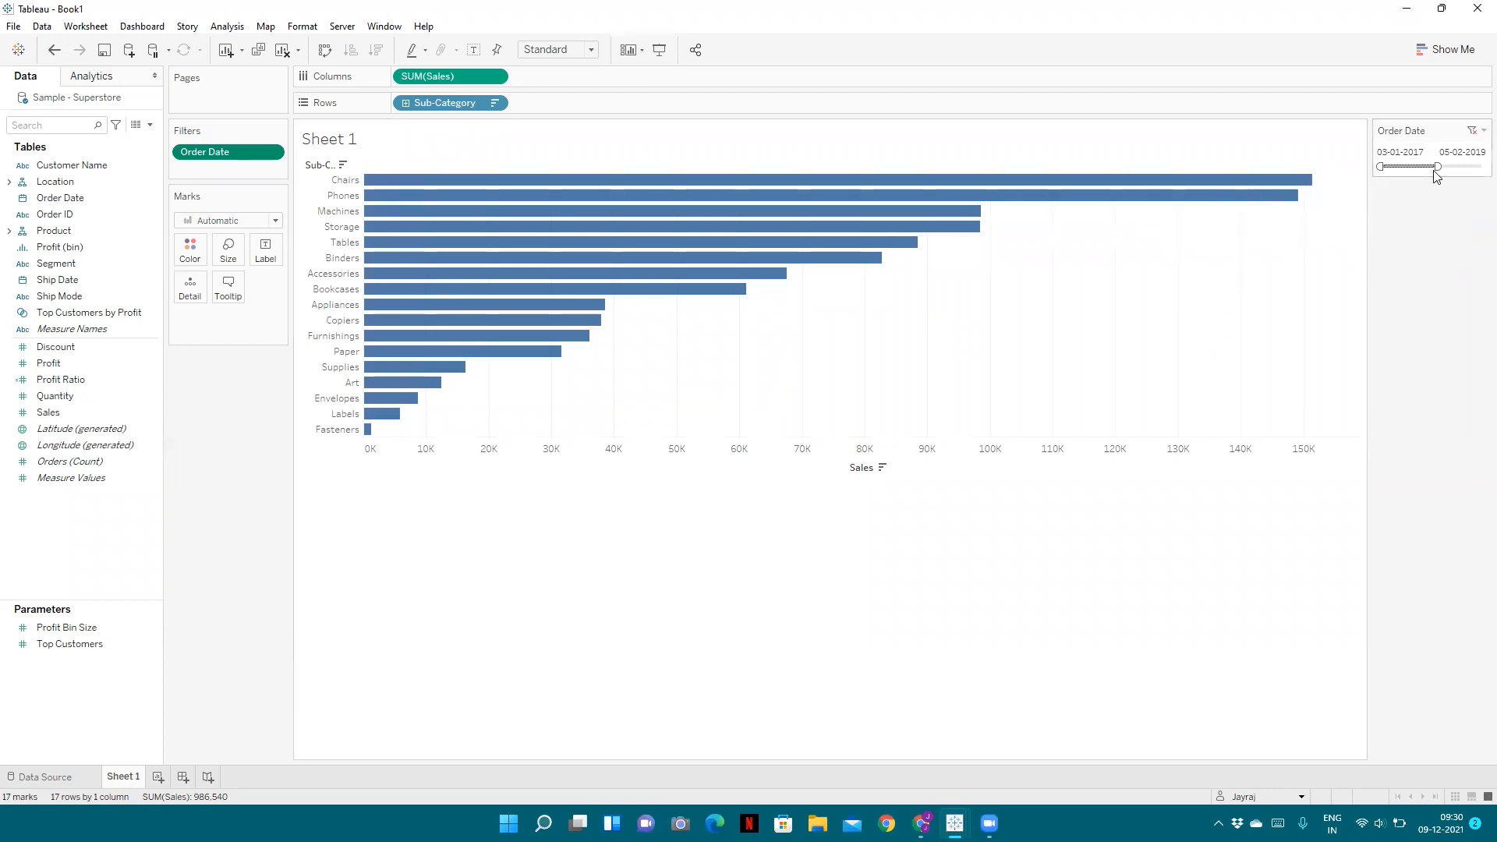
{"action": "left_click_drag", "start_coordinate": [1438, 166], "coordinate": [1481, 166]}
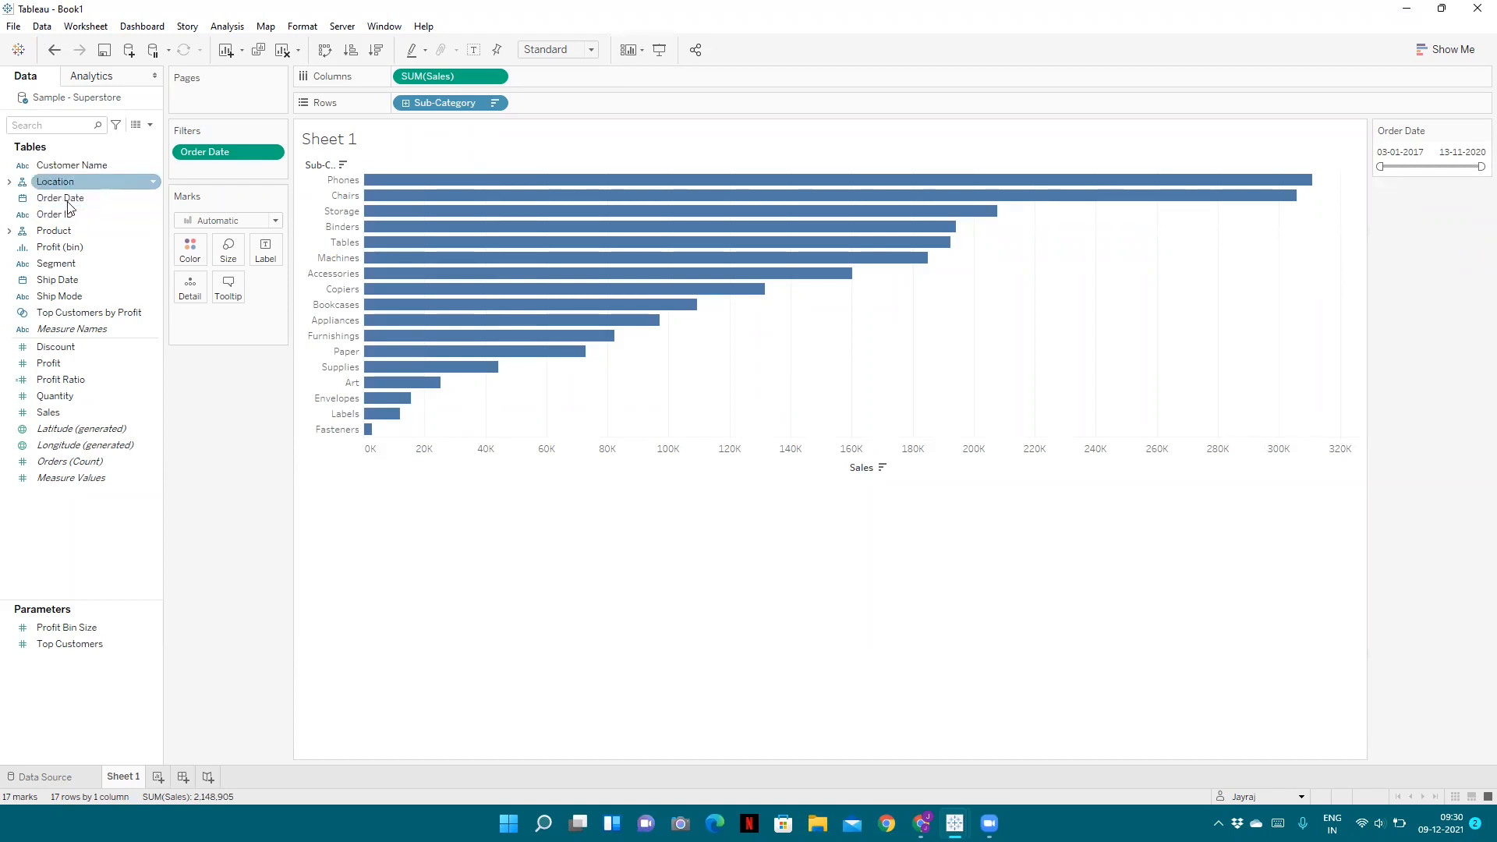
Add Order Date to the marks as detail and set it to a continuous exact date.
{"action": "left_click_drag", "start_coordinate": [65, 200], "coordinate": [195, 285]}
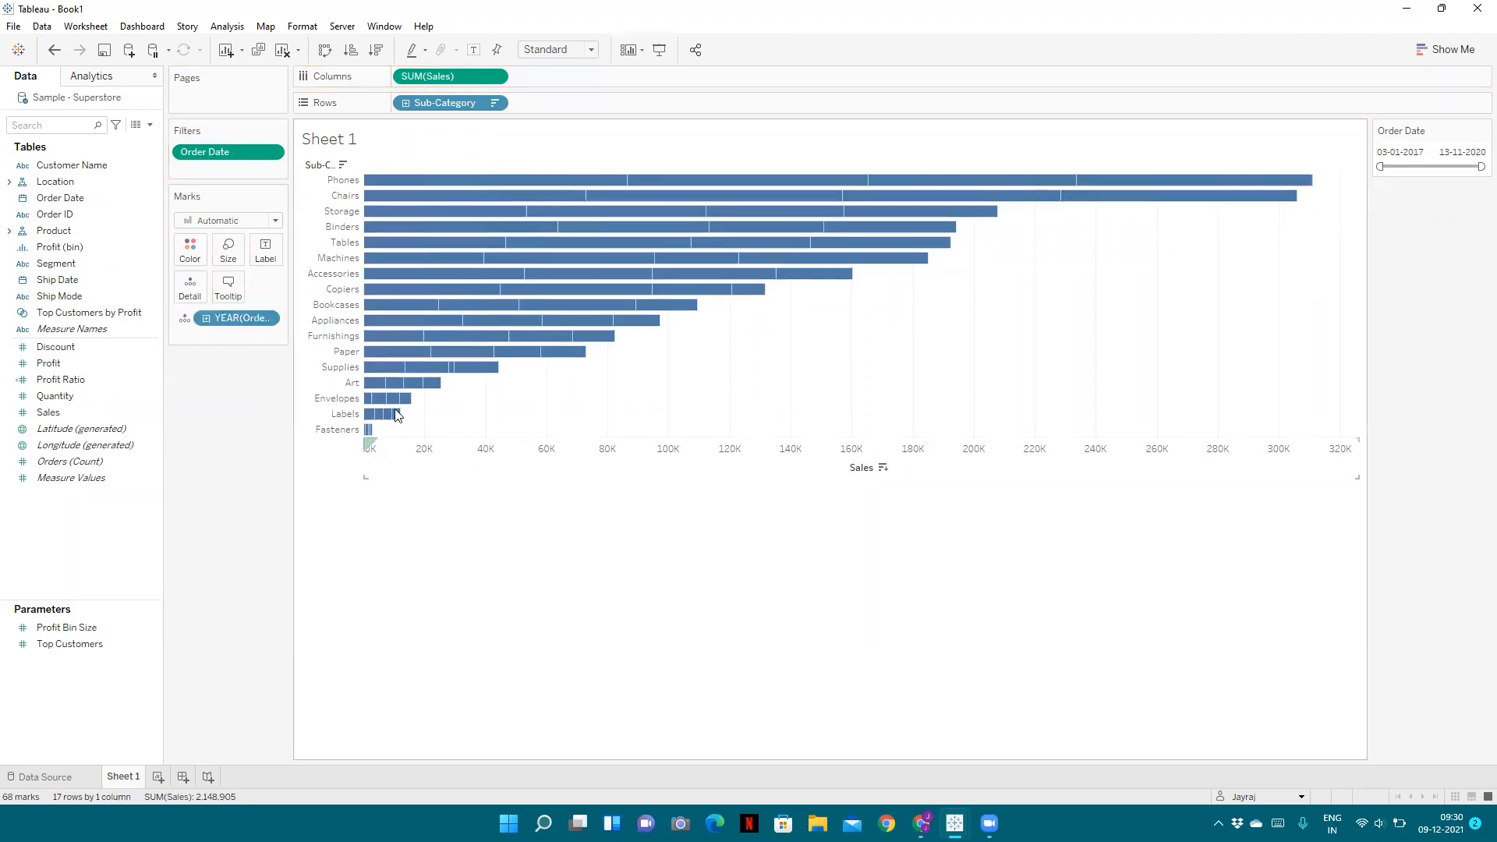
{"action": "left_click", "coordinate": [271, 319]}
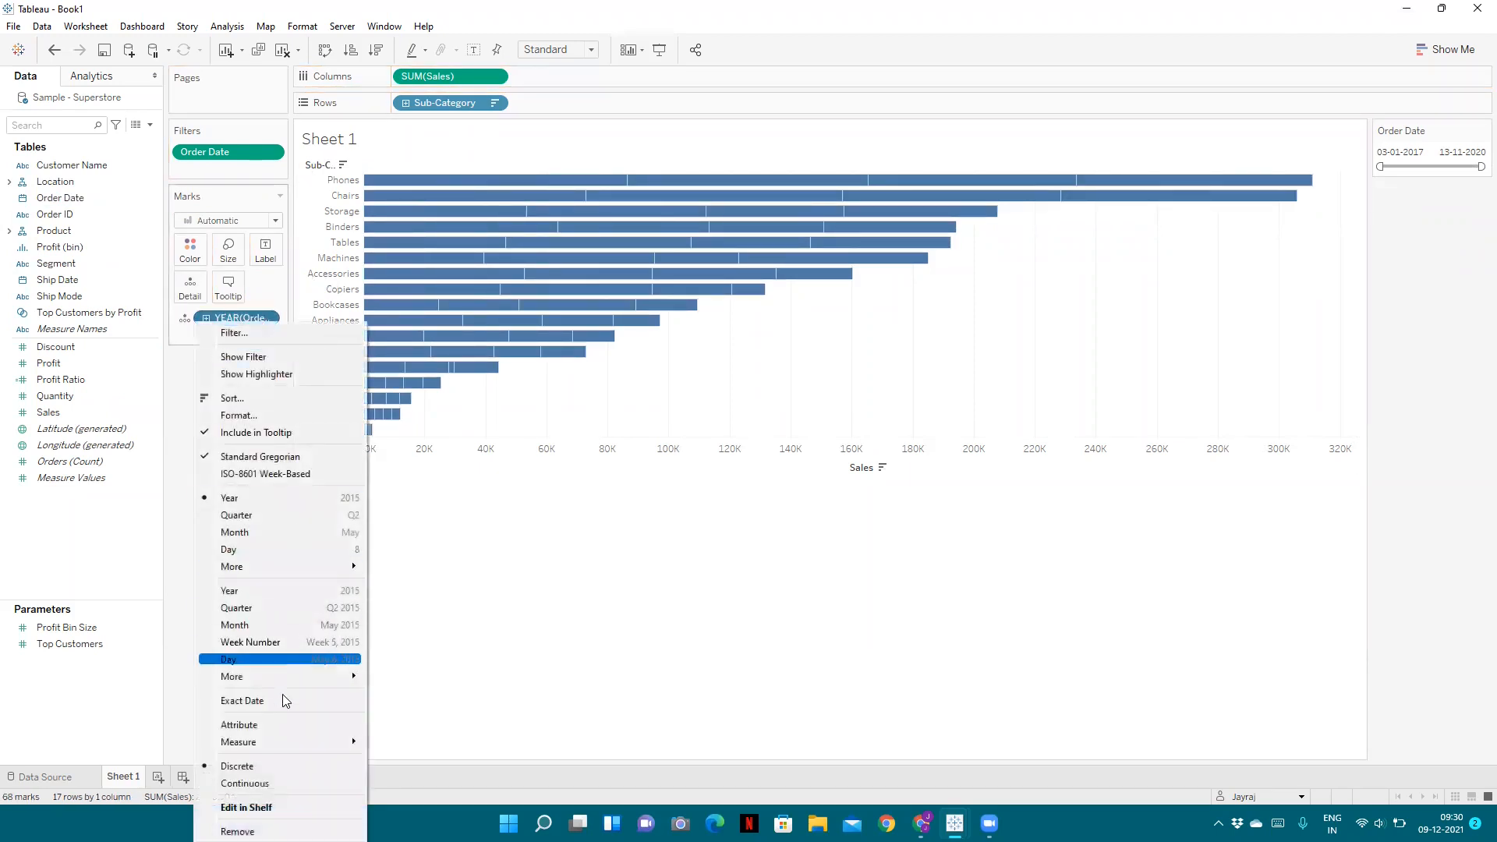
{"action": "left_click", "coordinate": [245, 782]}
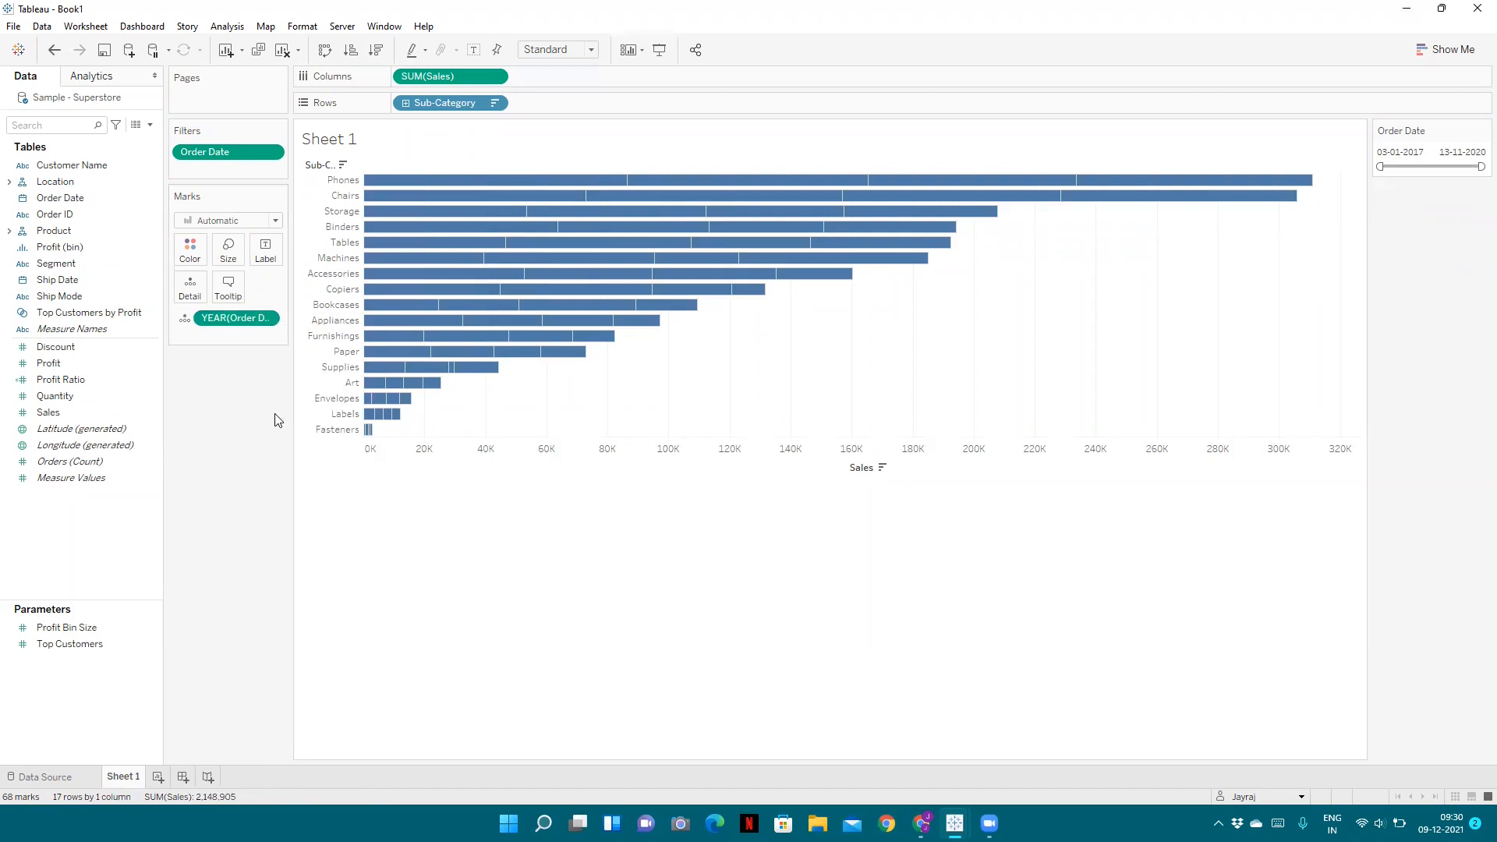
{"action": "left_click", "coordinate": [265, 320]}
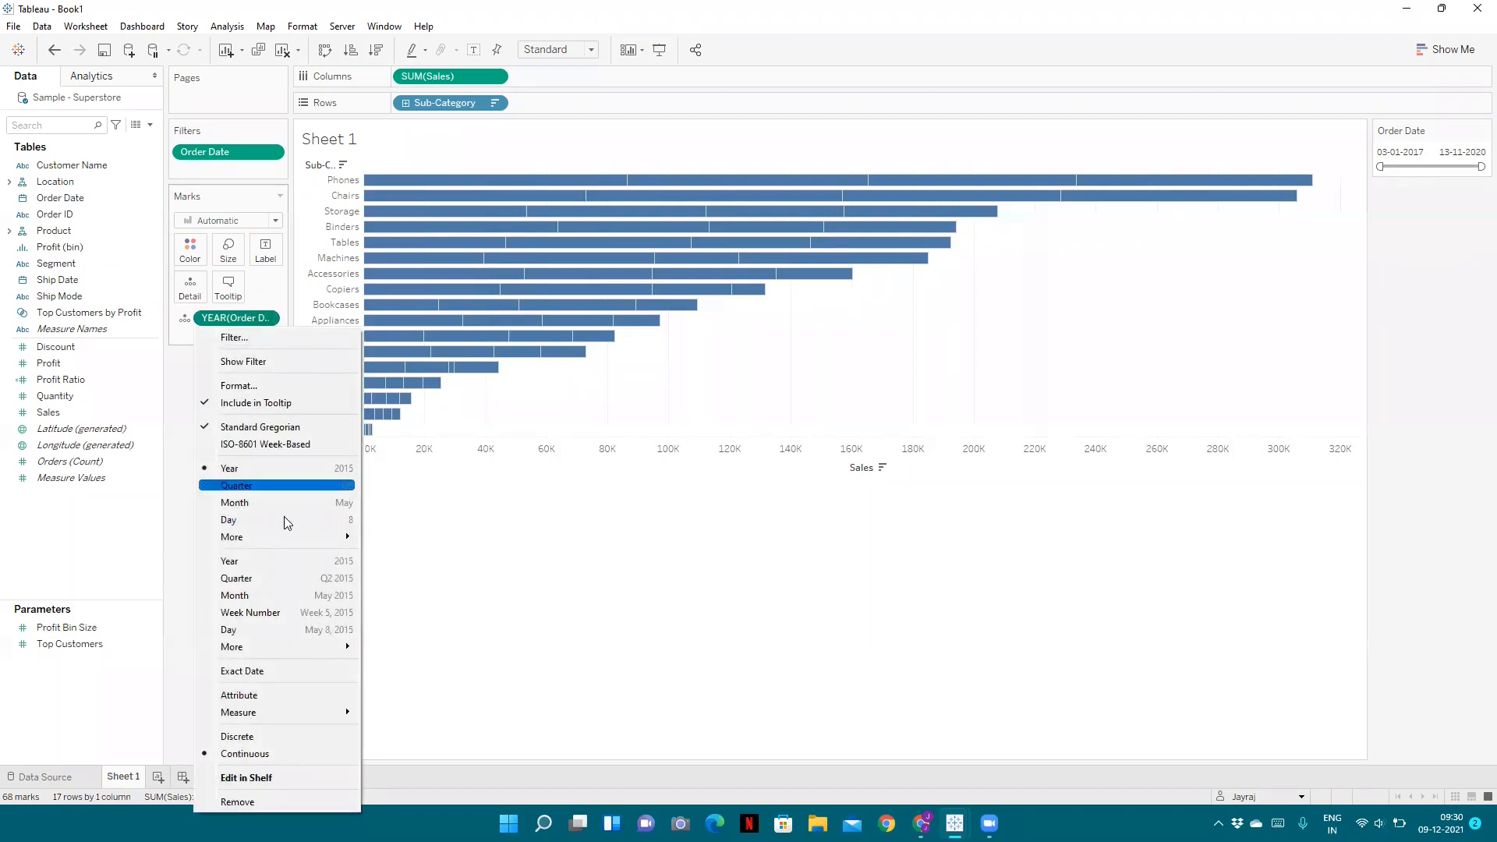
{"action": "left_click", "coordinate": [257, 671]}
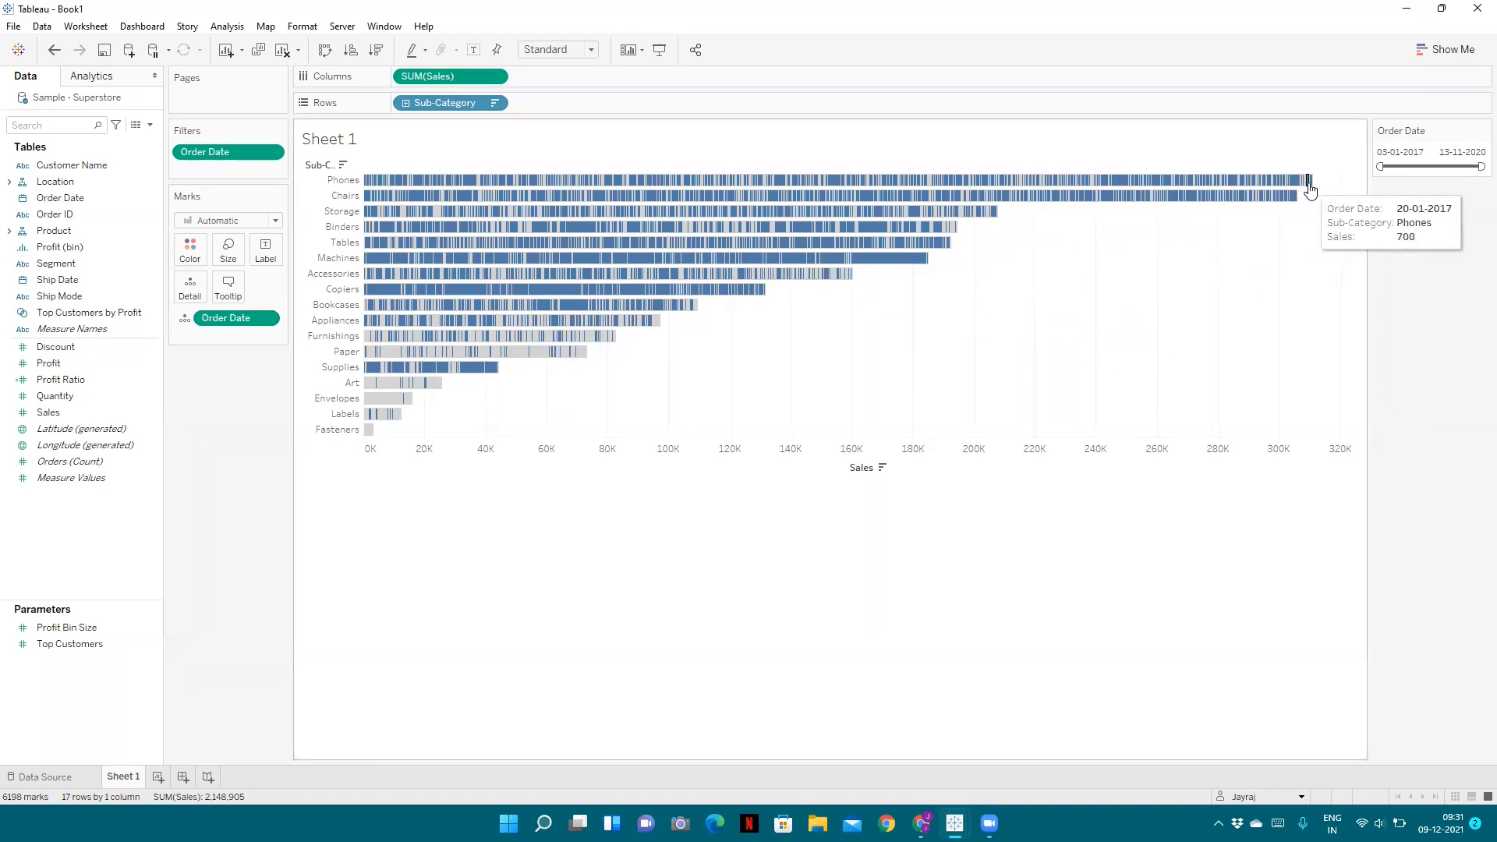
Set the border of the bar marks to None.
{"action": "left_click", "coordinate": [203, 255]}
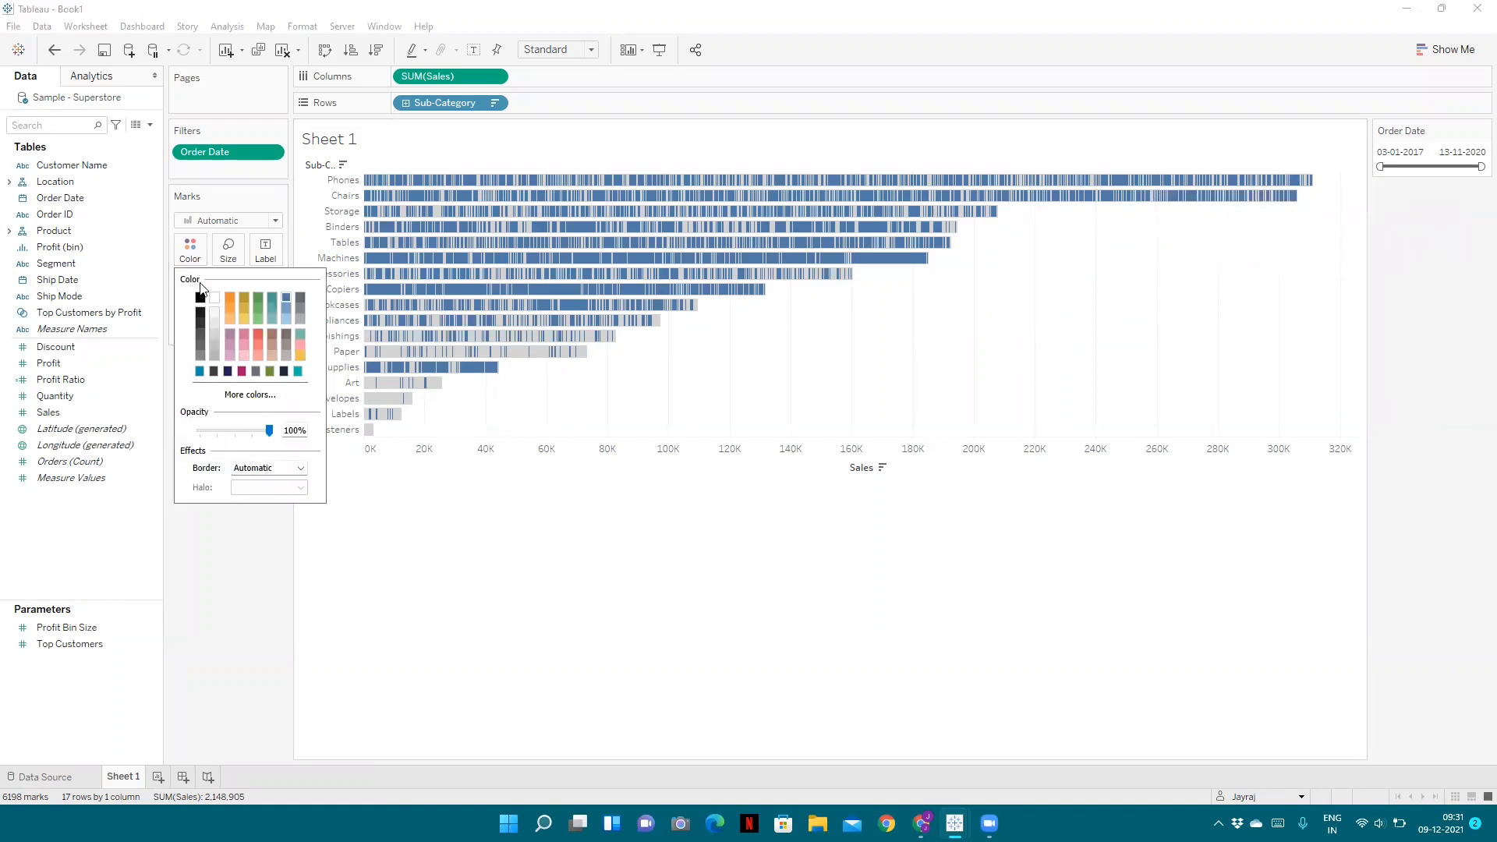
{"action": "left_click", "coordinate": [265, 469]}
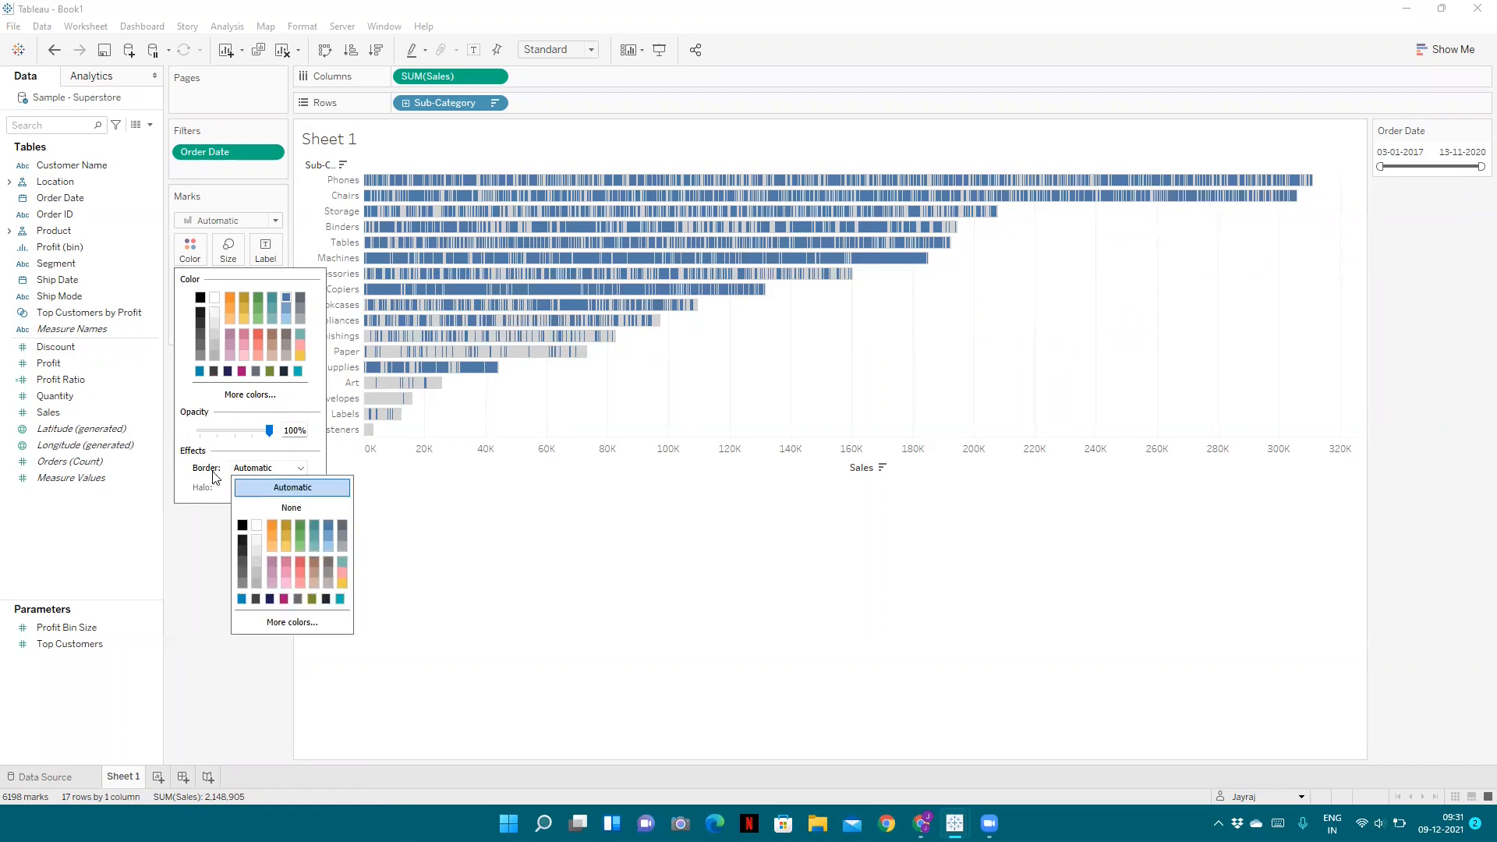
{"action": "left_click", "coordinate": [290, 509]}
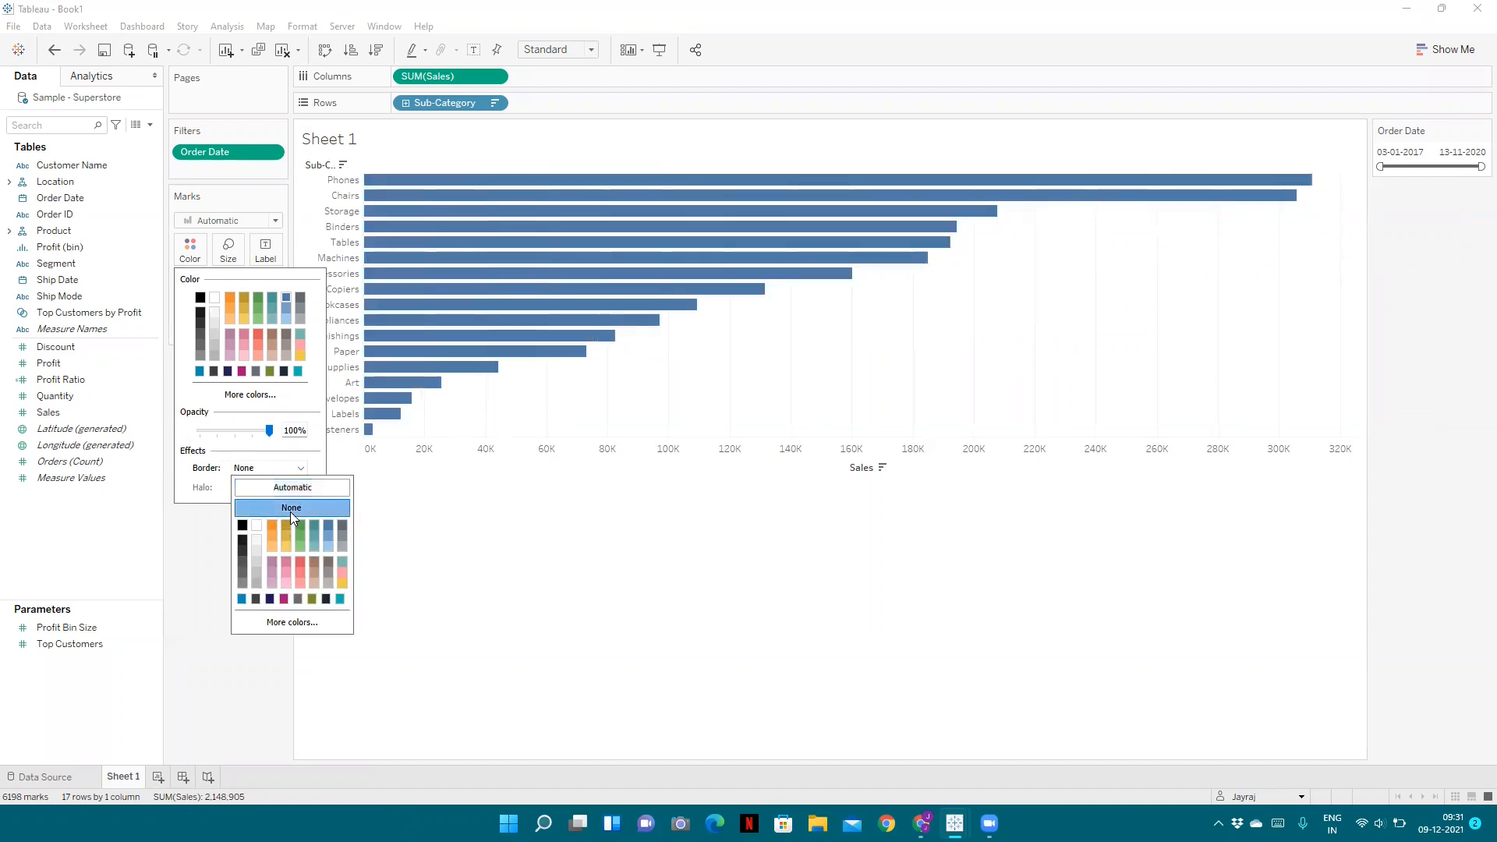
{"action": "left_click", "coordinate": [194, 671]}
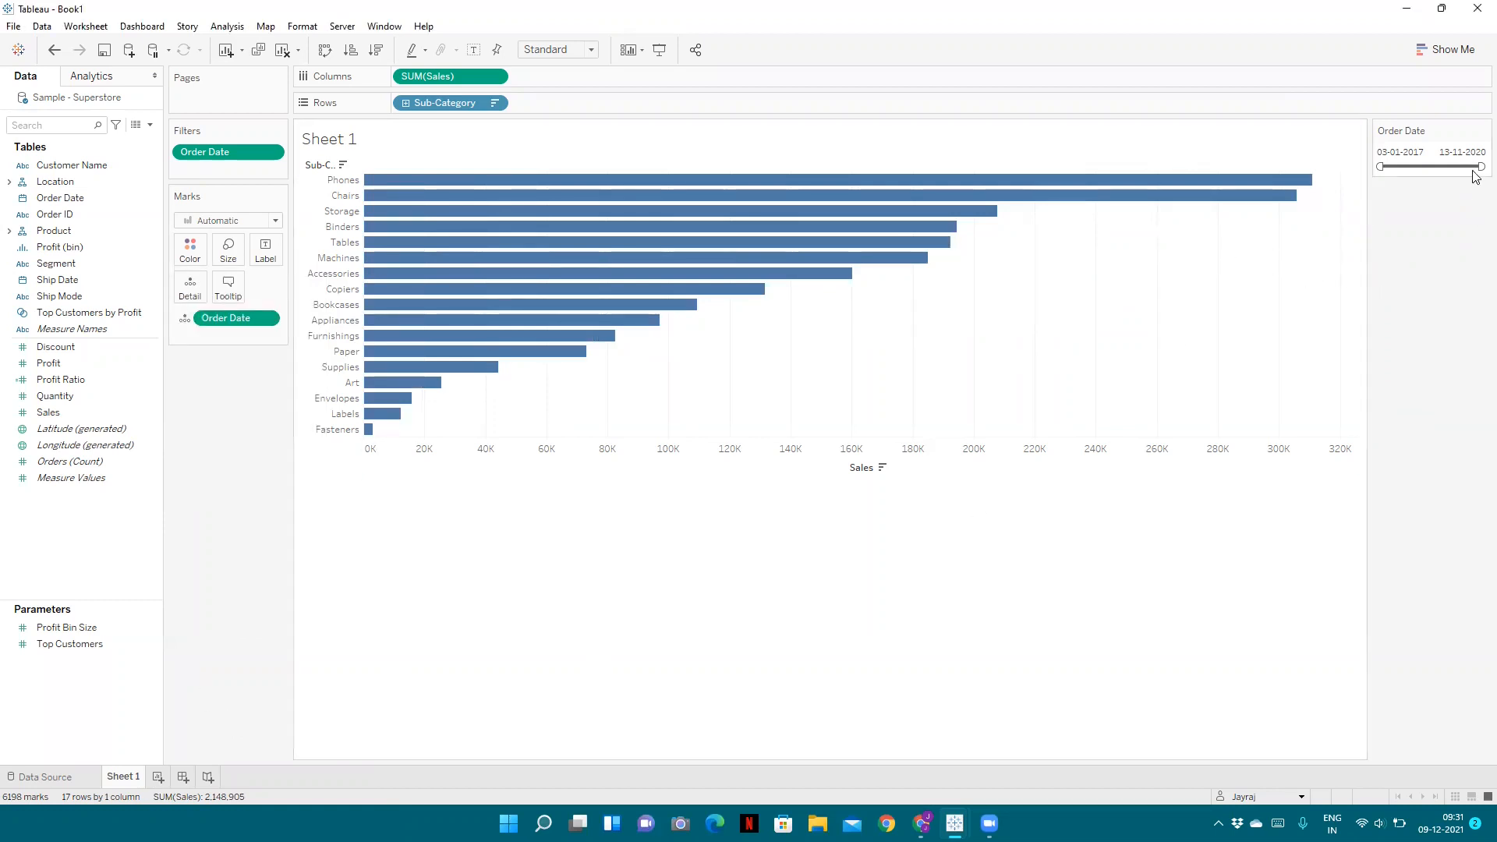
Fix the Sales axis range from 0 to 3,26,500.2594.
{"action": "right_click", "coordinate": [1002, 456]}
{"action": "left_click", "coordinate": [1020, 463]}
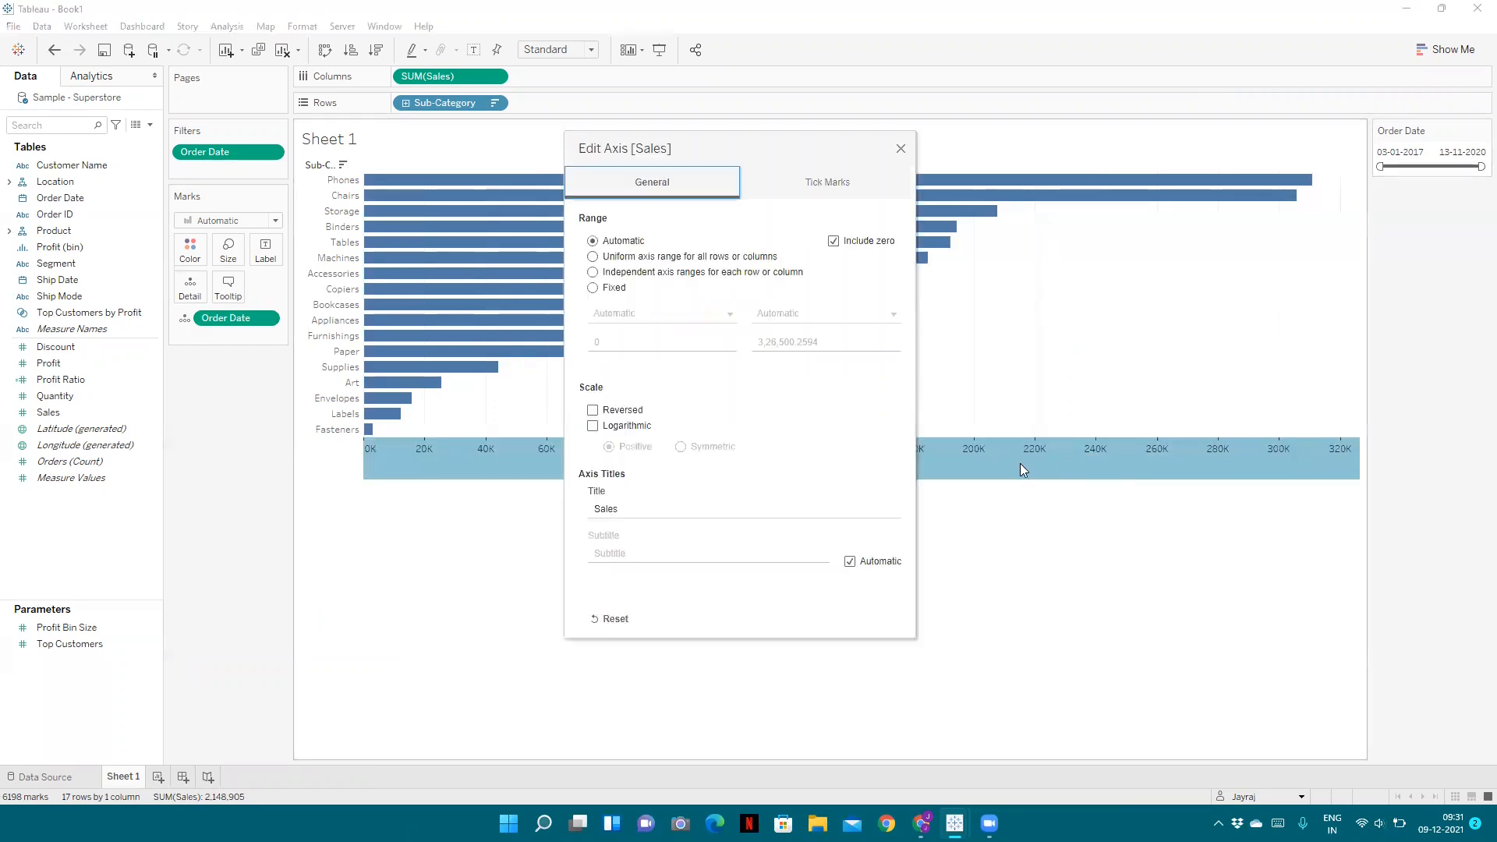
{"action": "left_click", "coordinate": [615, 288]}
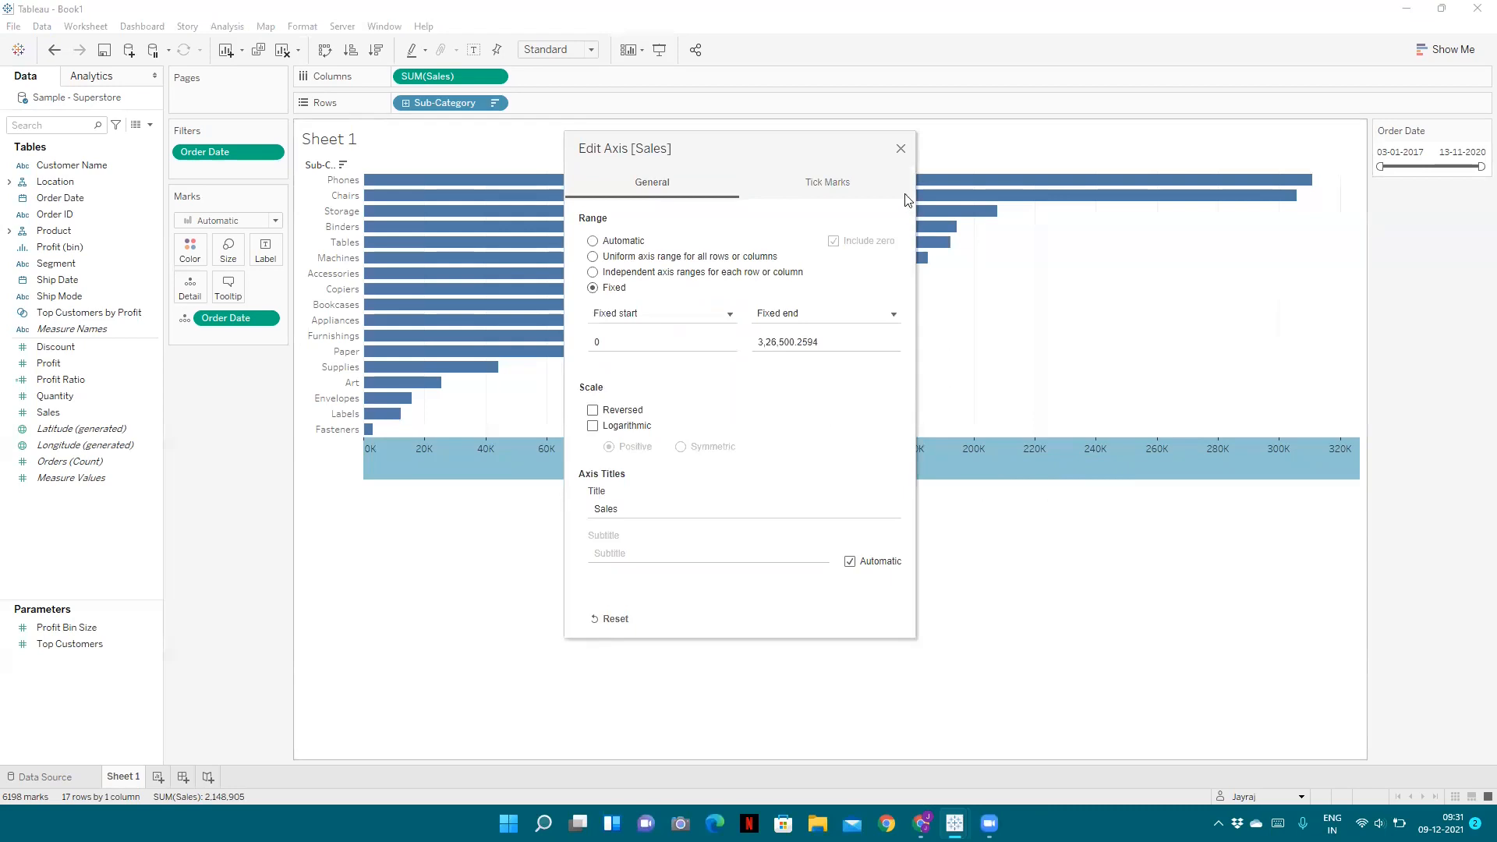
{"action": "left_click", "coordinate": [900, 148]}
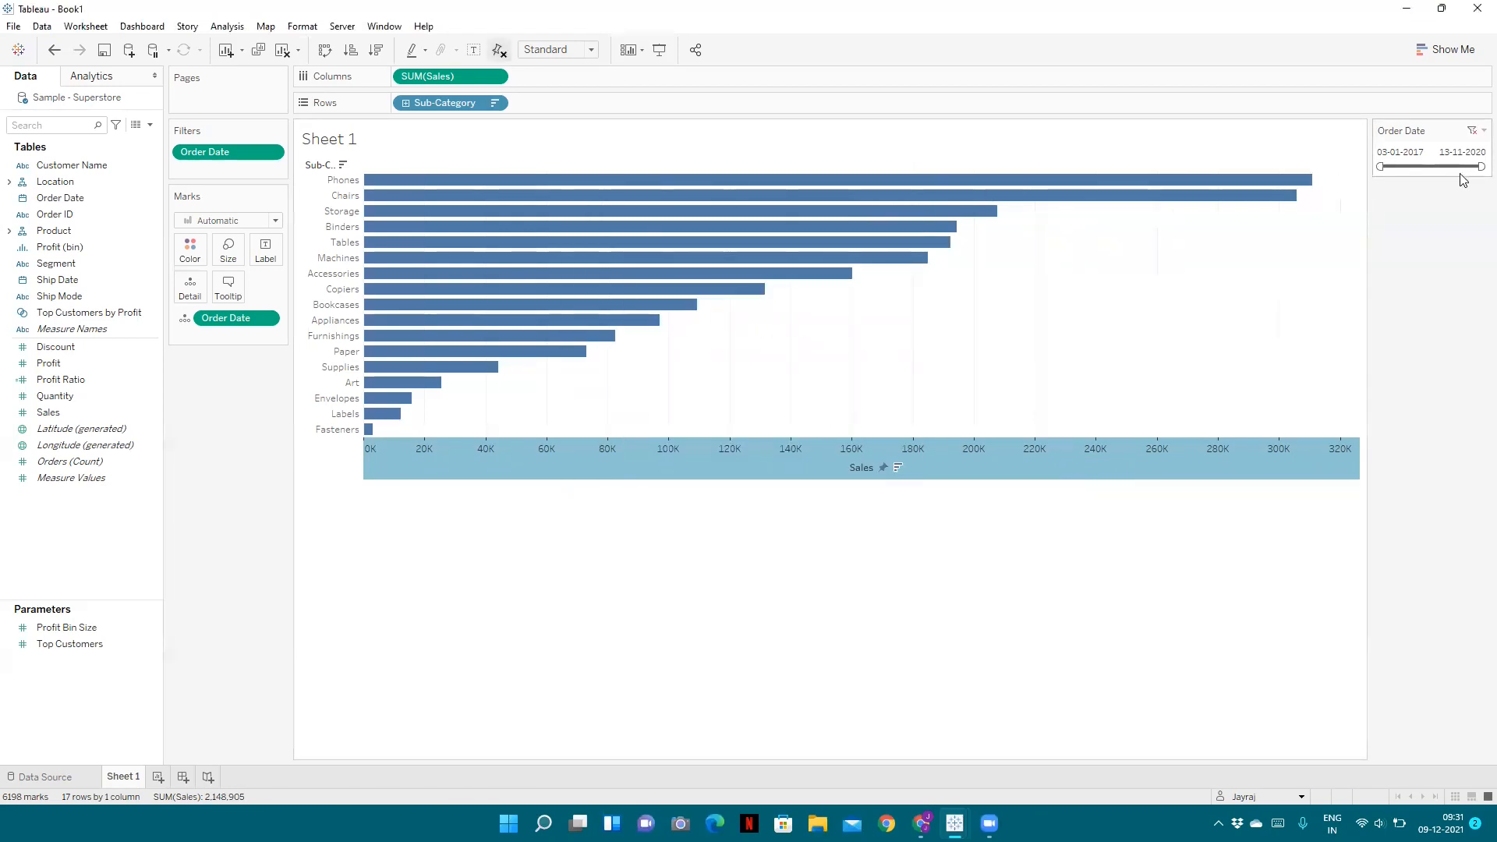
Narrow the Order Date filter range to 11-03-2019 through 05-09-2020.
{"action": "left_click_drag", "start_coordinate": [1481, 167], "coordinate": [1474, 166]}
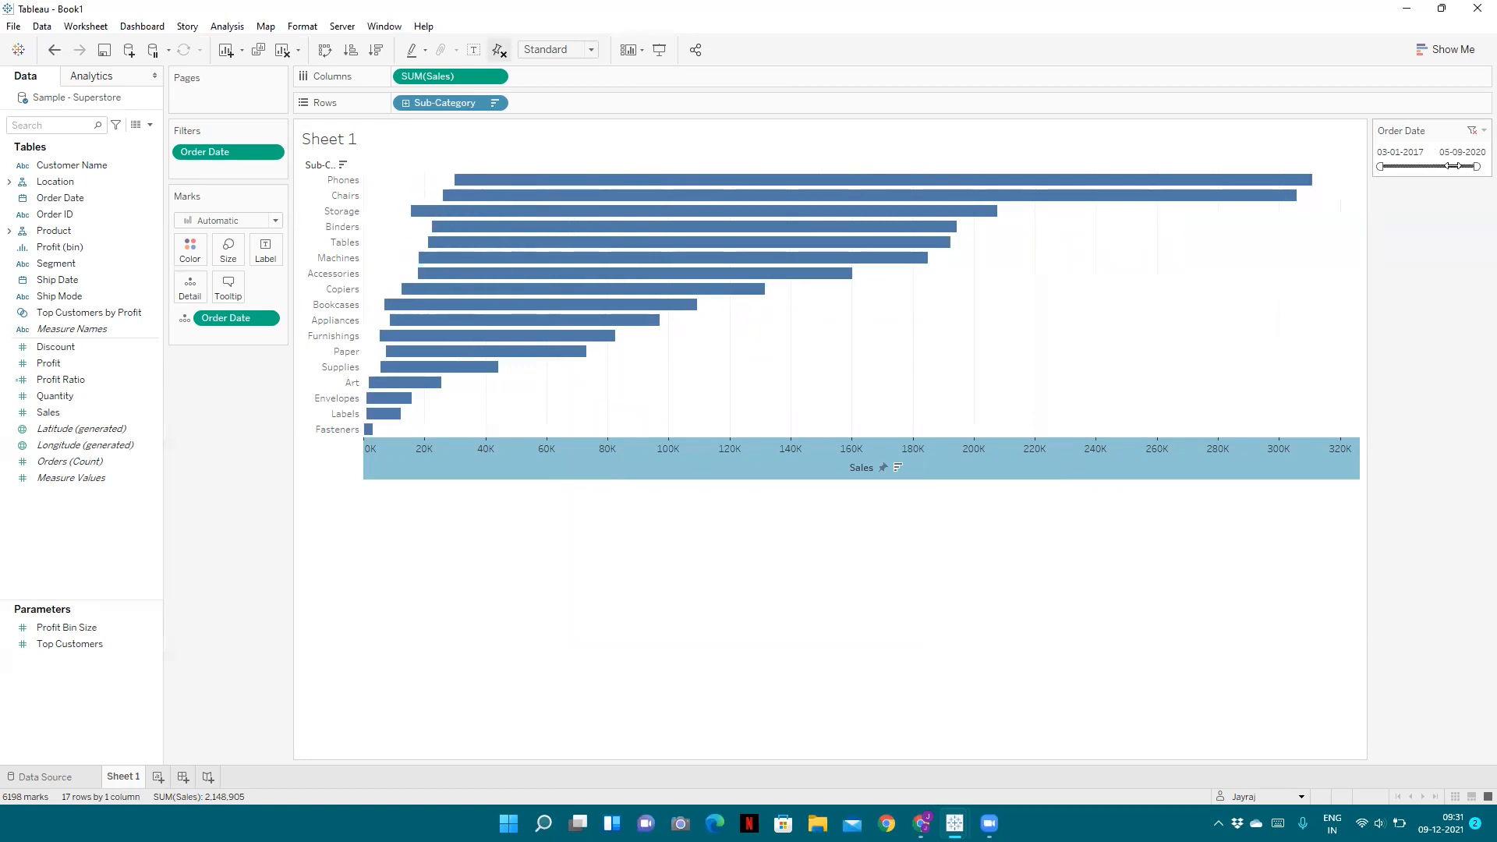
{"action": "left_click_drag", "start_coordinate": [1374, 165], "coordinate": [1433, 166]}
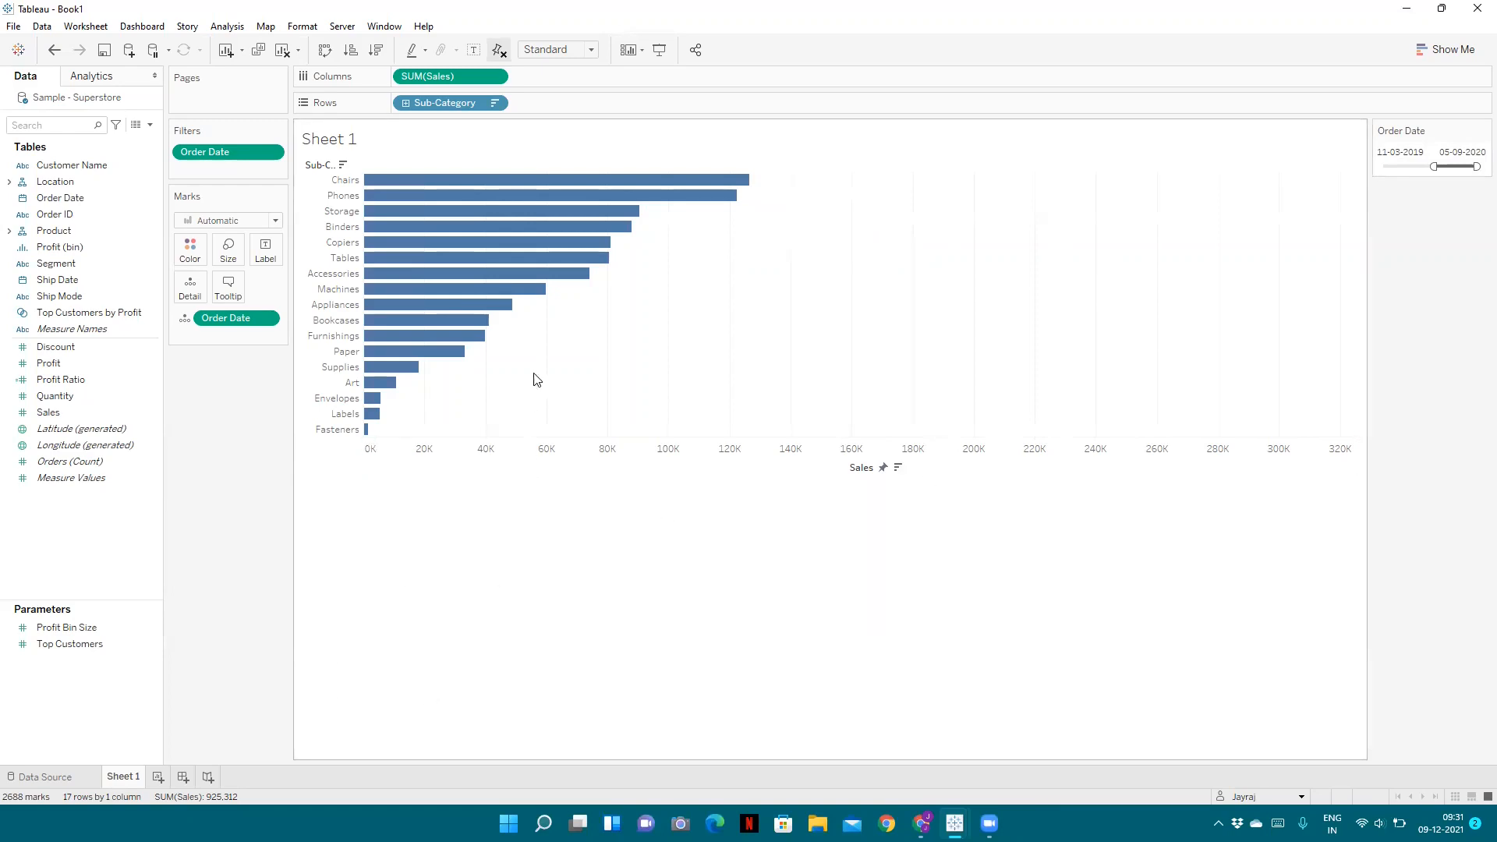
Add a new worksheet and duplicate the Sample - Superstore data source.
{"action": "left_click", "coordinate": [159, 777]}
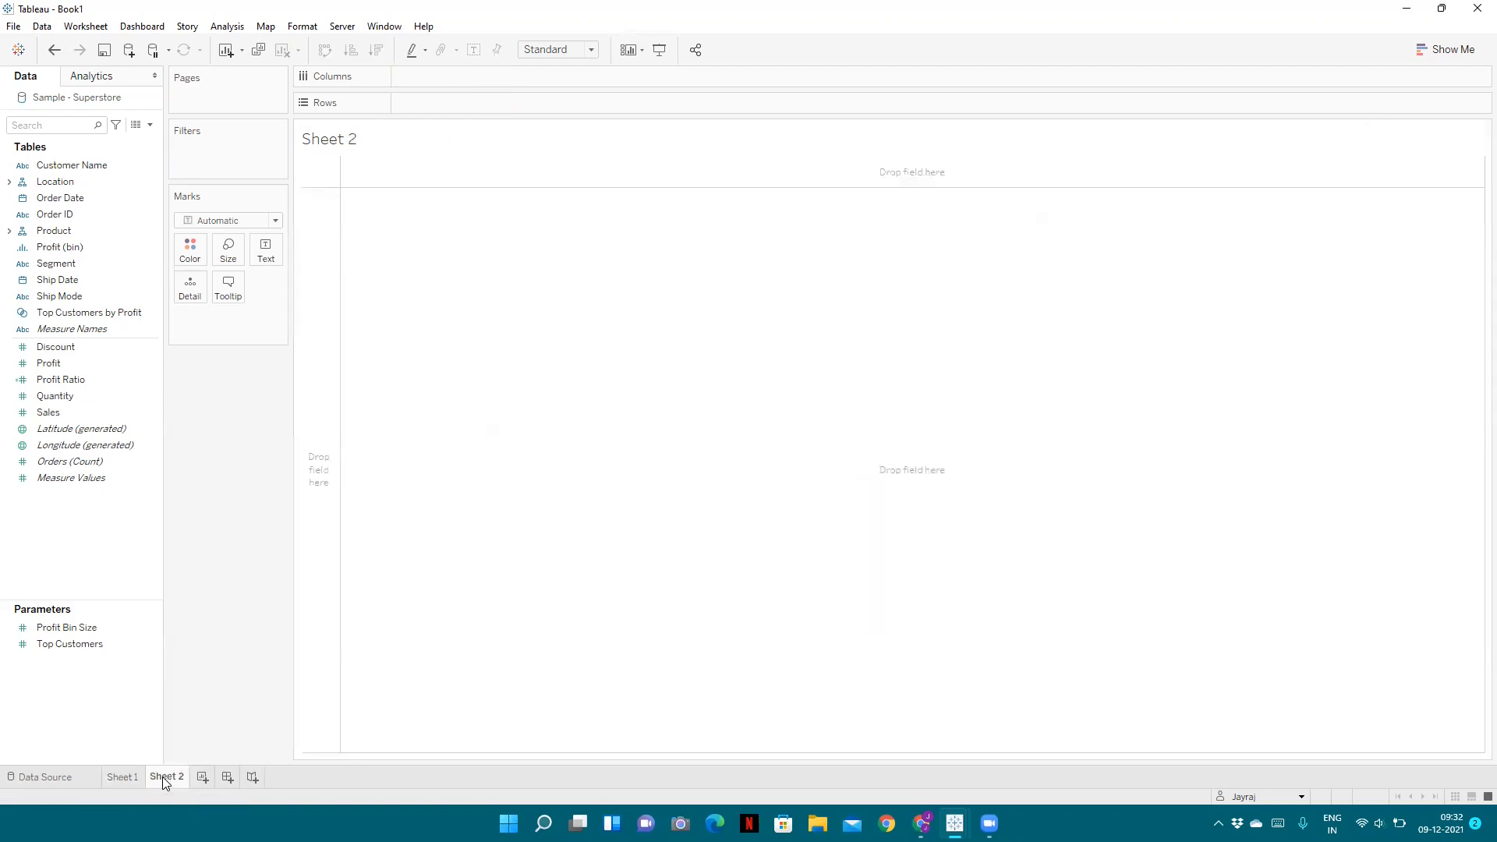
{"action": "right_click", "coordinate": [58, 102]}
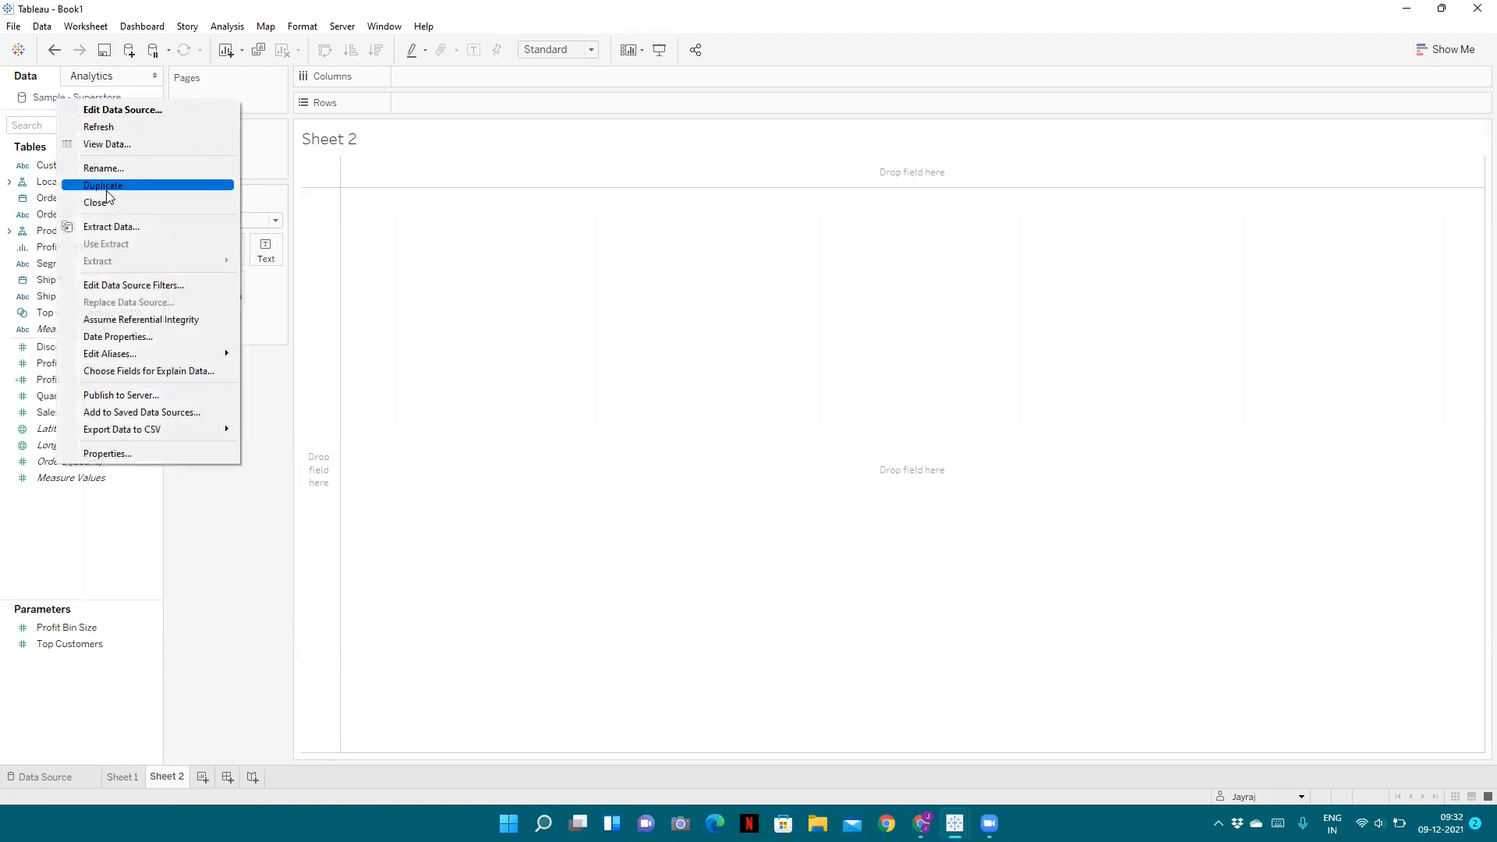
{"action": "left_click", "coordinate": [103, 185]}
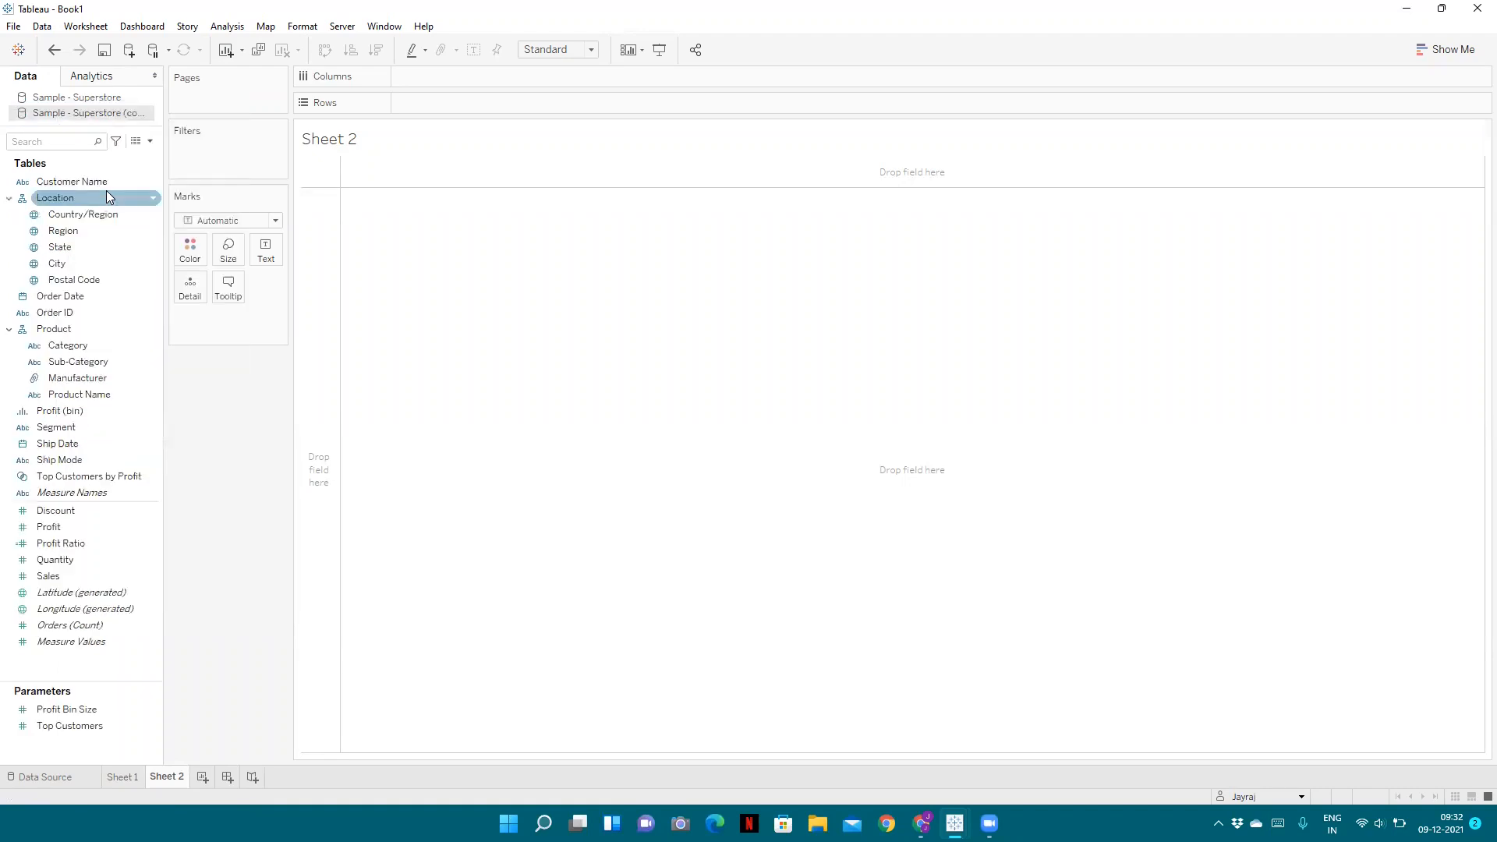
From the original Sample - Superstore source, chart Sub-Category on rows against Sales on columns in Sheet 2.
{"action": "left_click", "coordinate": [103, 97]}
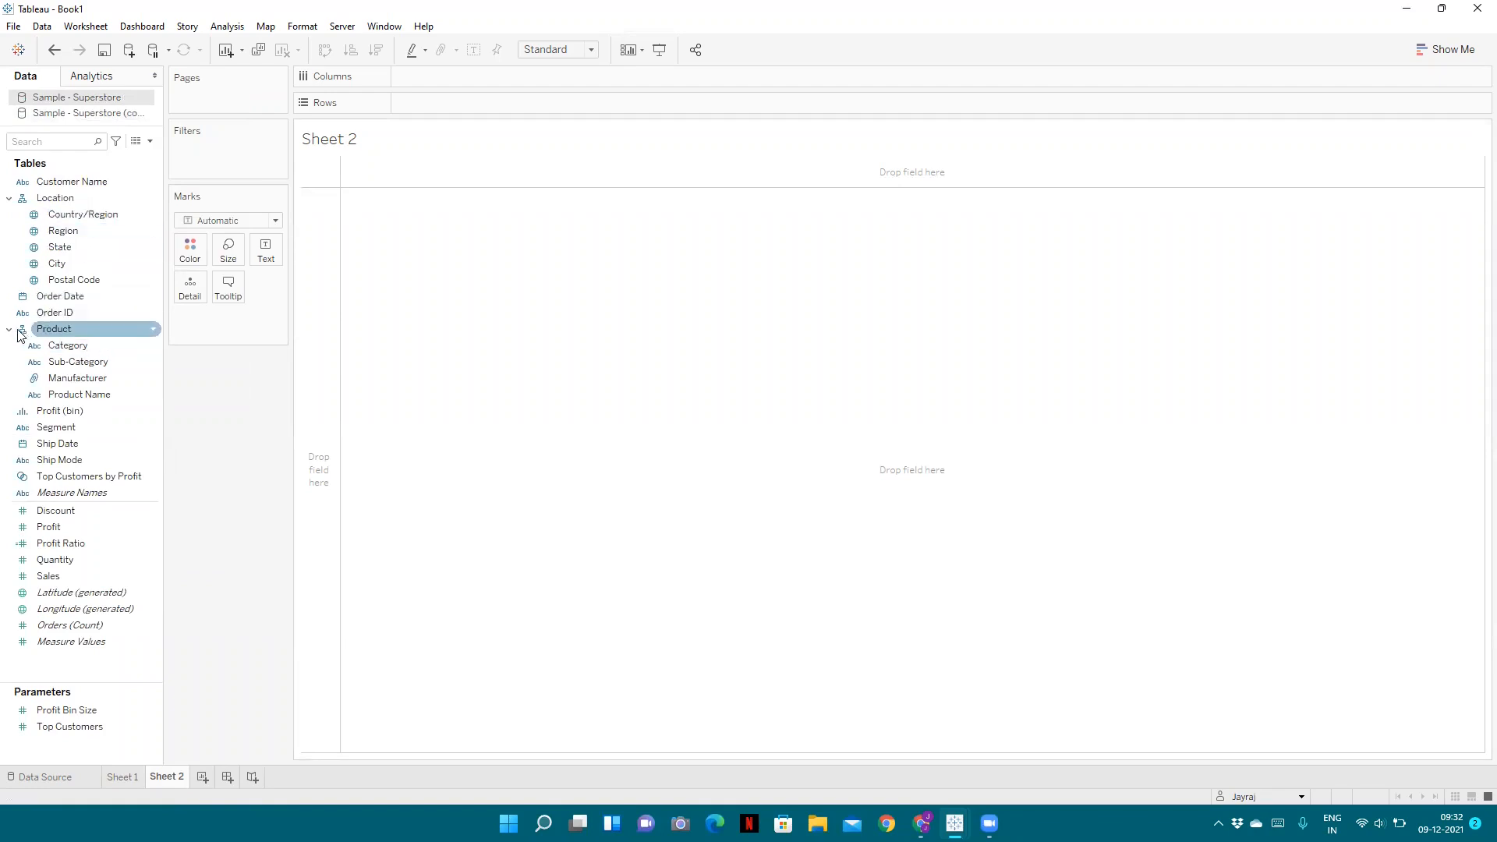
{"action": "left_click_drag", "start_coordinate": [89, 362], "coordinate": [434, 109]}
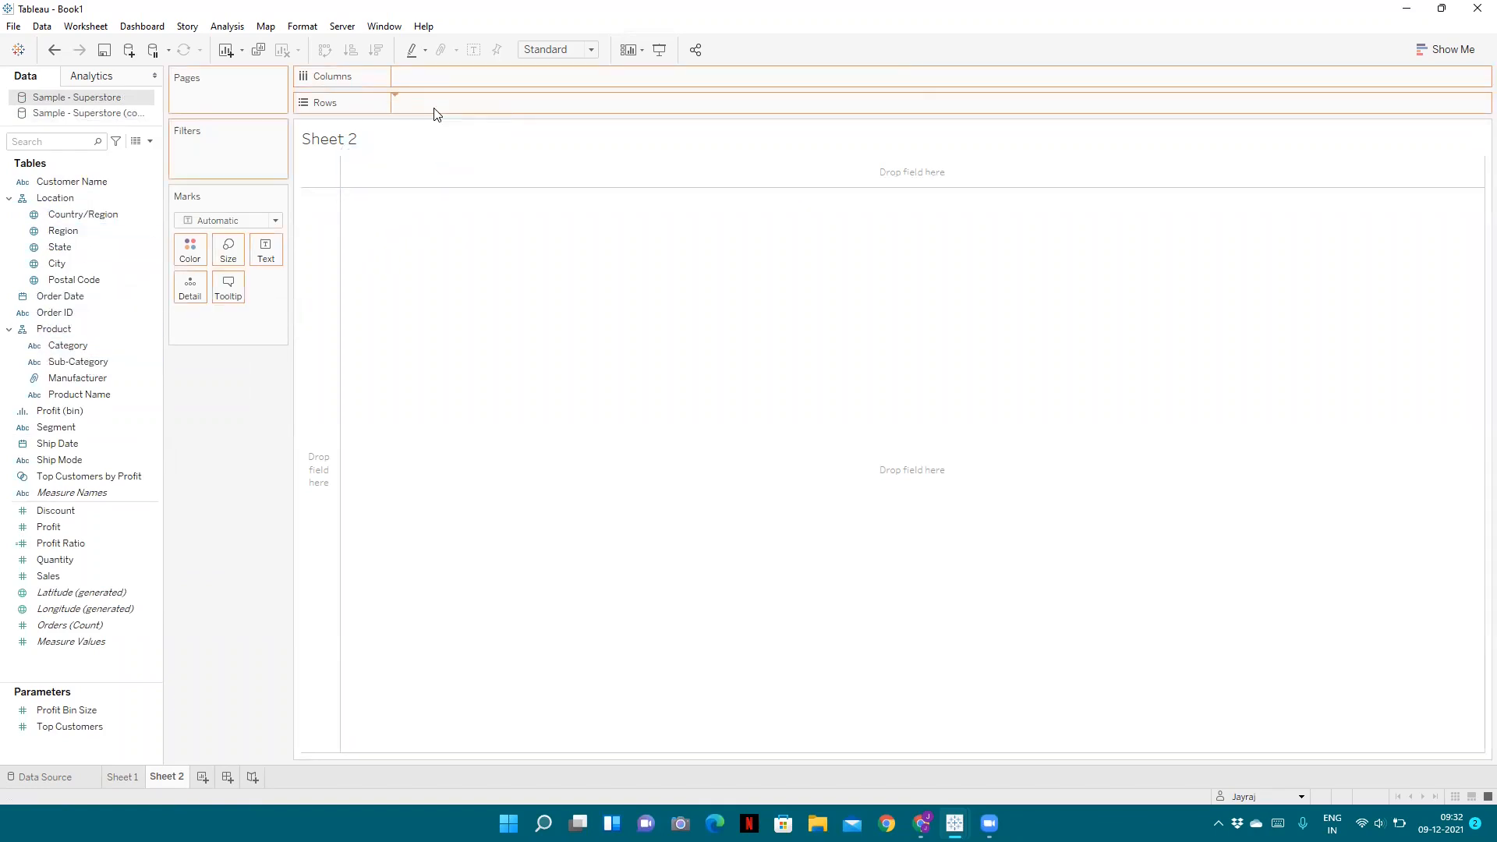
{"action": "left_click_drag", "start_coordinate": [63, 577], "coordinate": [433, 74]}
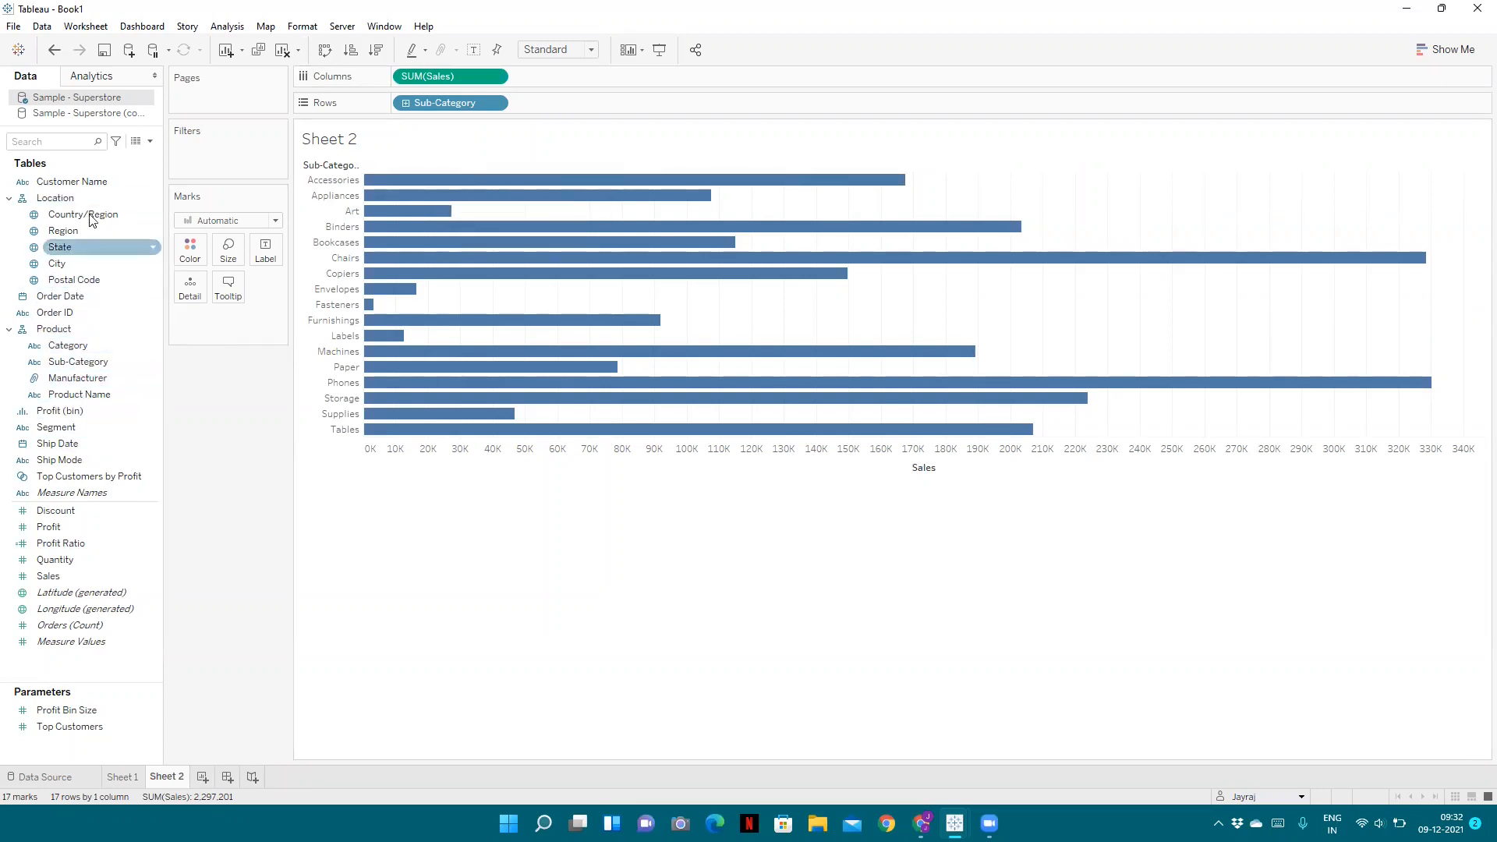
Add a full-period Order Date range filter to Sheet 2 and show its filter control.
{"action": "mouse_move", "coordinate": [60, 296]}
{"action": "left_mouse_down"}
{"action": "mouse_move", "coordinate": [234, 167]}
{"action": "mouse_move", "coordinate": [224, 152]}
{"action": "left_mouse_up"}
{"action": "left_click", "coordinate": [702, 295]}
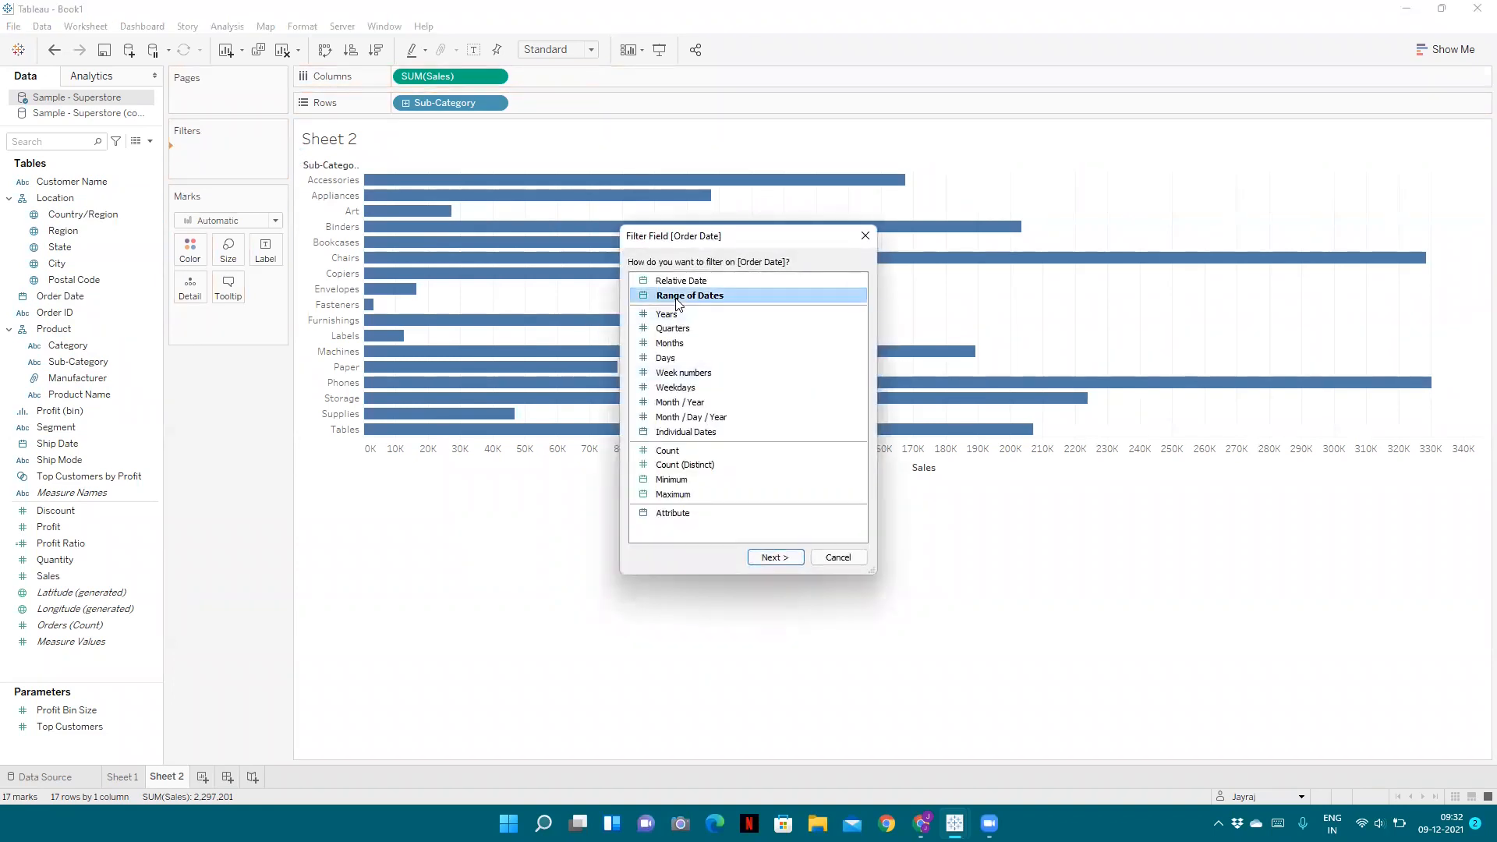
{"action": "left_click", "coordinate": [768, 554]}
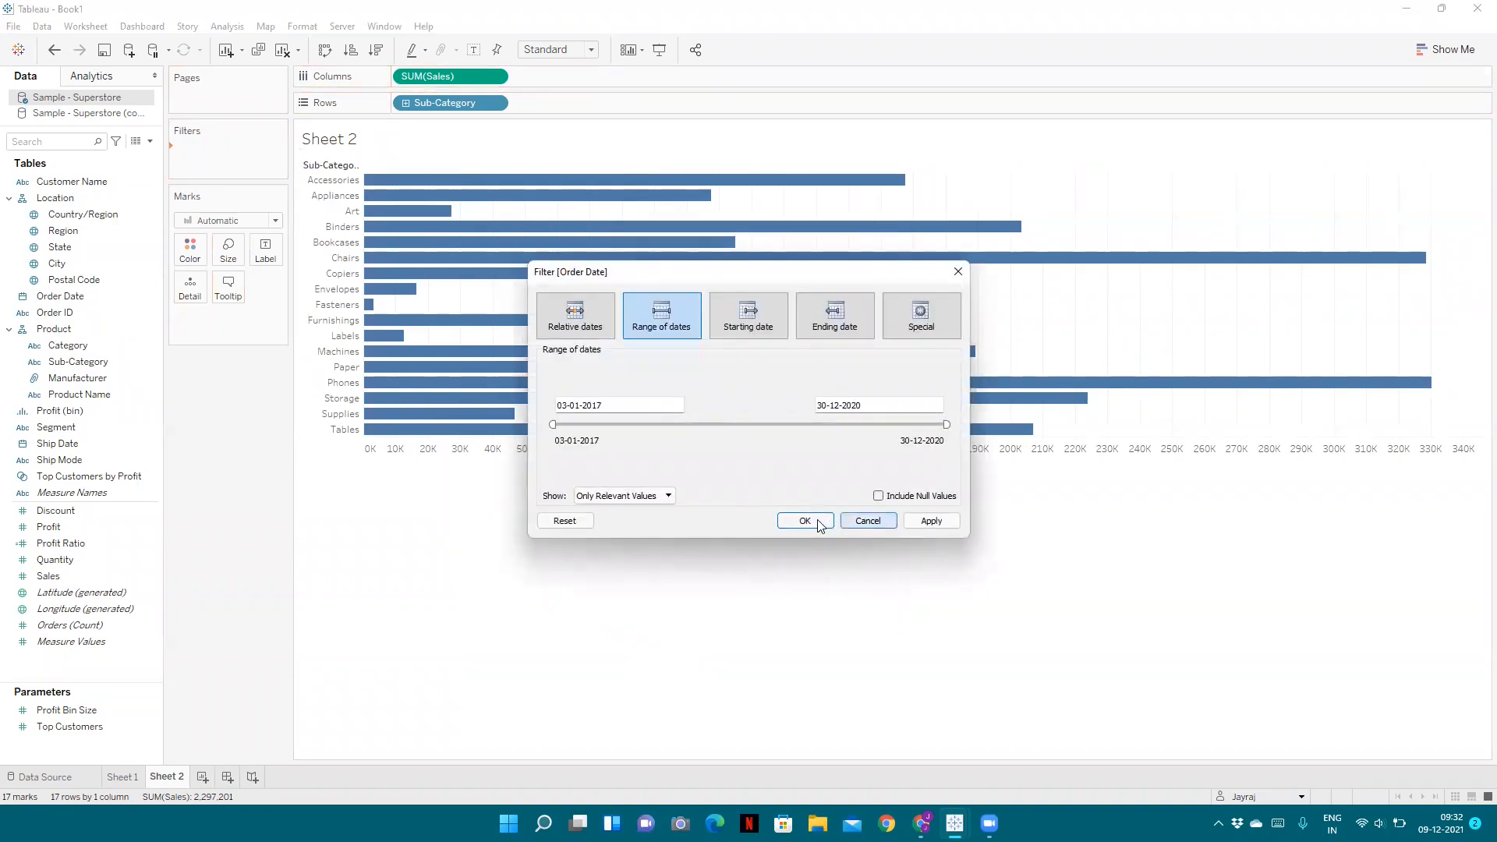
{"action": "left_click", "coordinate": [795, 524]}
{"action": "left_click", "coordinate": [273, 154]}
{"action": "left_click", "coordinate": [254, 193]}
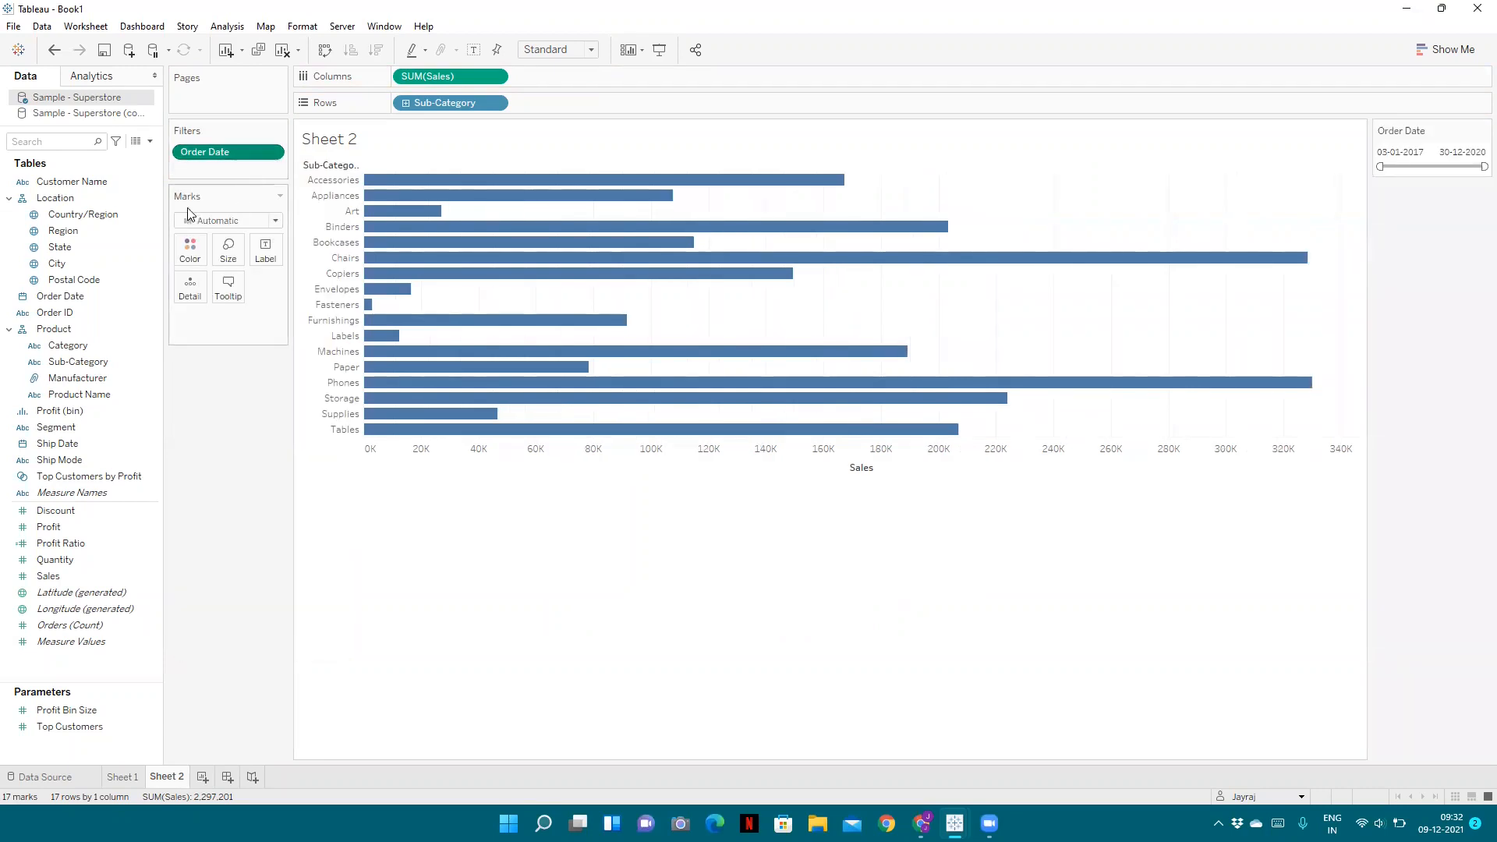
Add Sales from the duplicated Superstore source to the columns as a second measure beside the original Sales.
{"action": "left_click", "coordinate": [124, 115]}
{"action": "left_click", "coordinate": [61, 142]}
{"action": "left_click", "coordinate": [97, 265]}
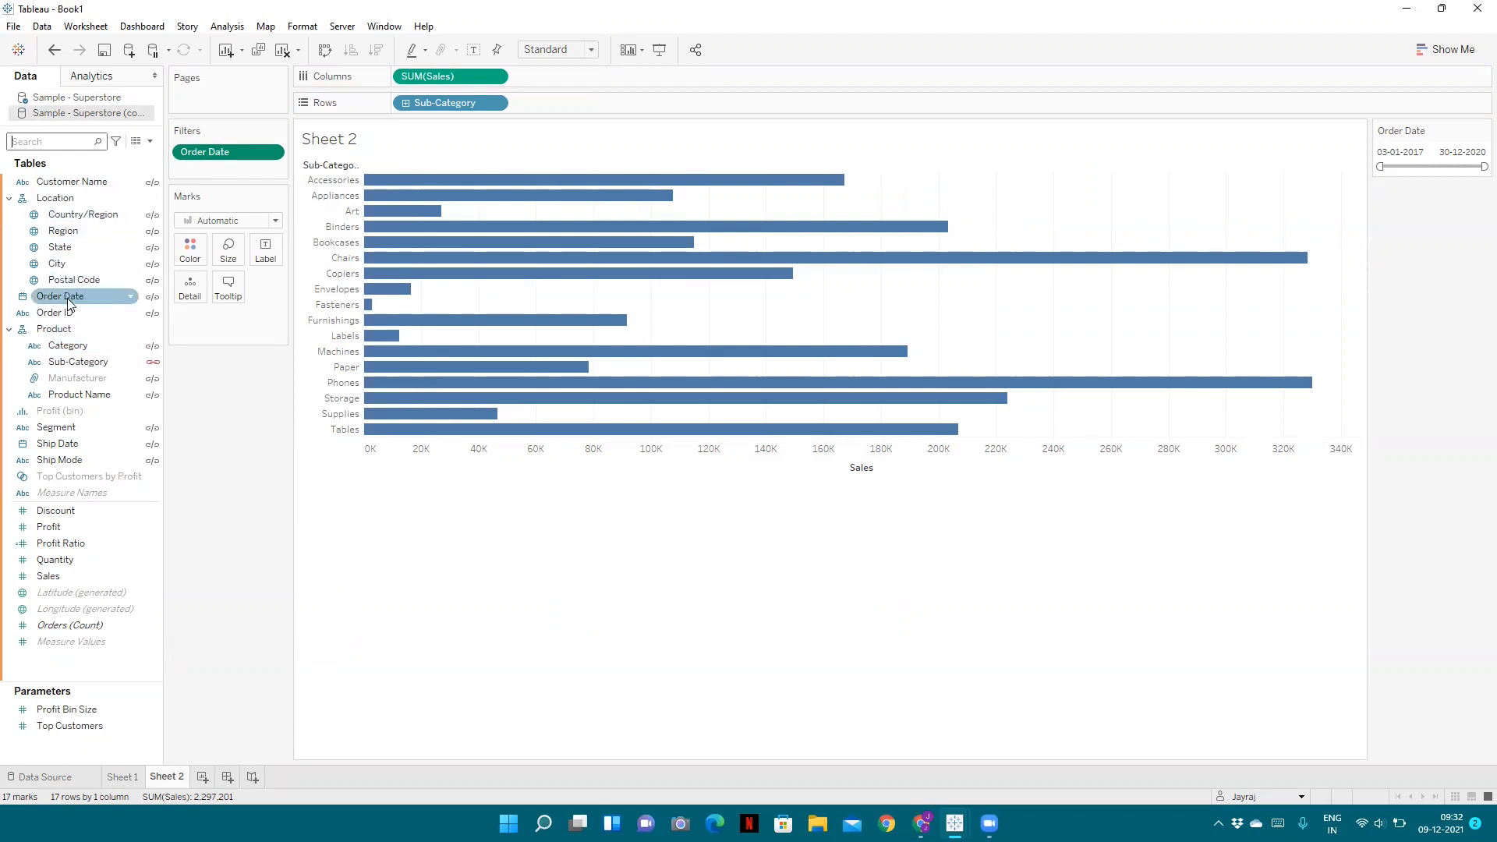
{"action": "left_click_drag", "start_coordinate": [52, 578], "coordinate": [563, 77]}
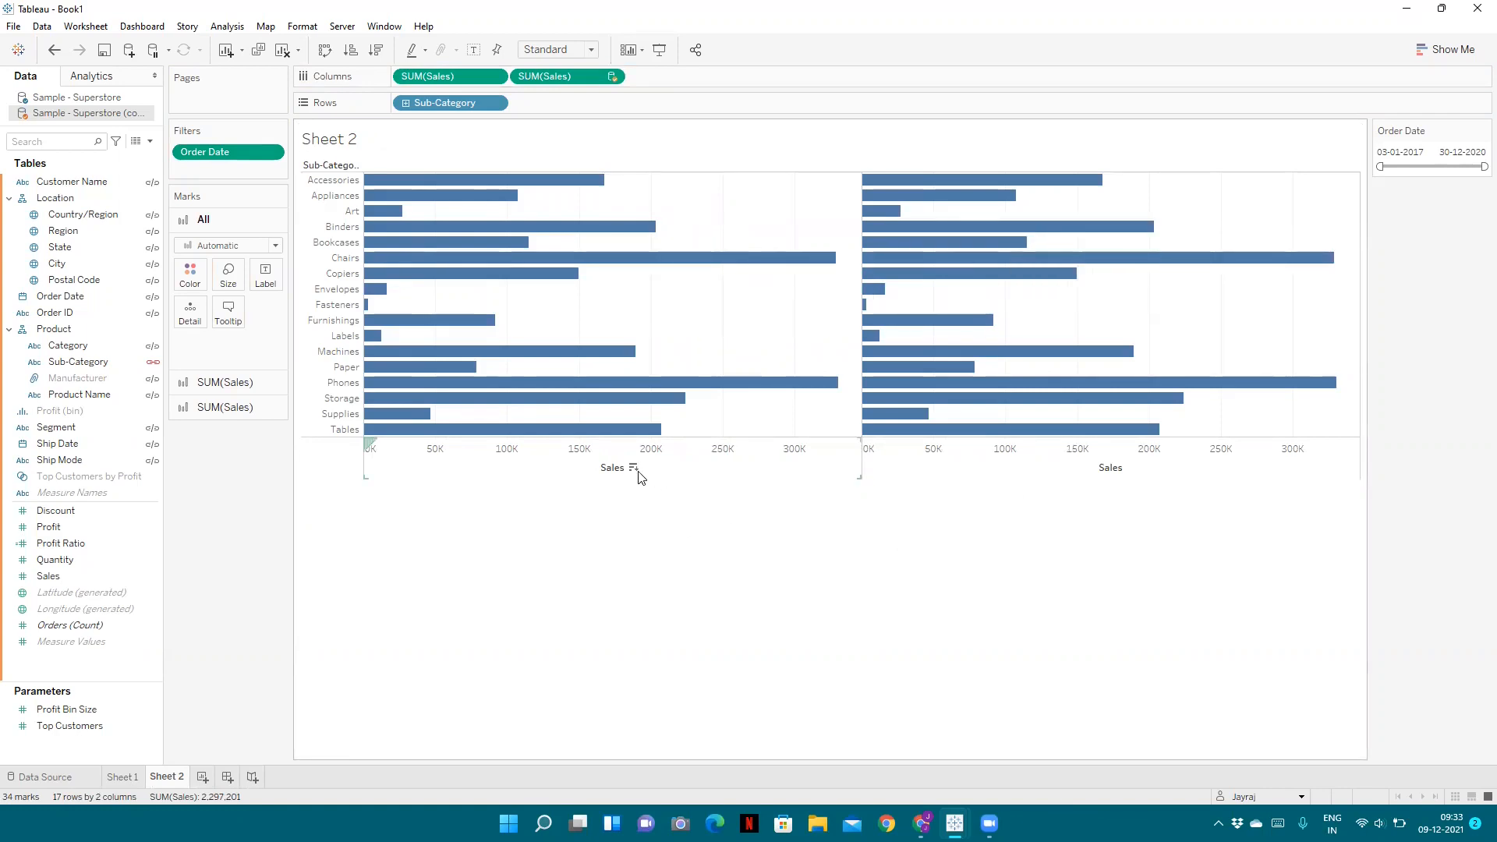
Sort the sub-categories in descending order by the original source's Sales.
{"action": "left_click", "coordinate": [638, 476]}
{"action": "left_click", "coordinate": [634, 469]}
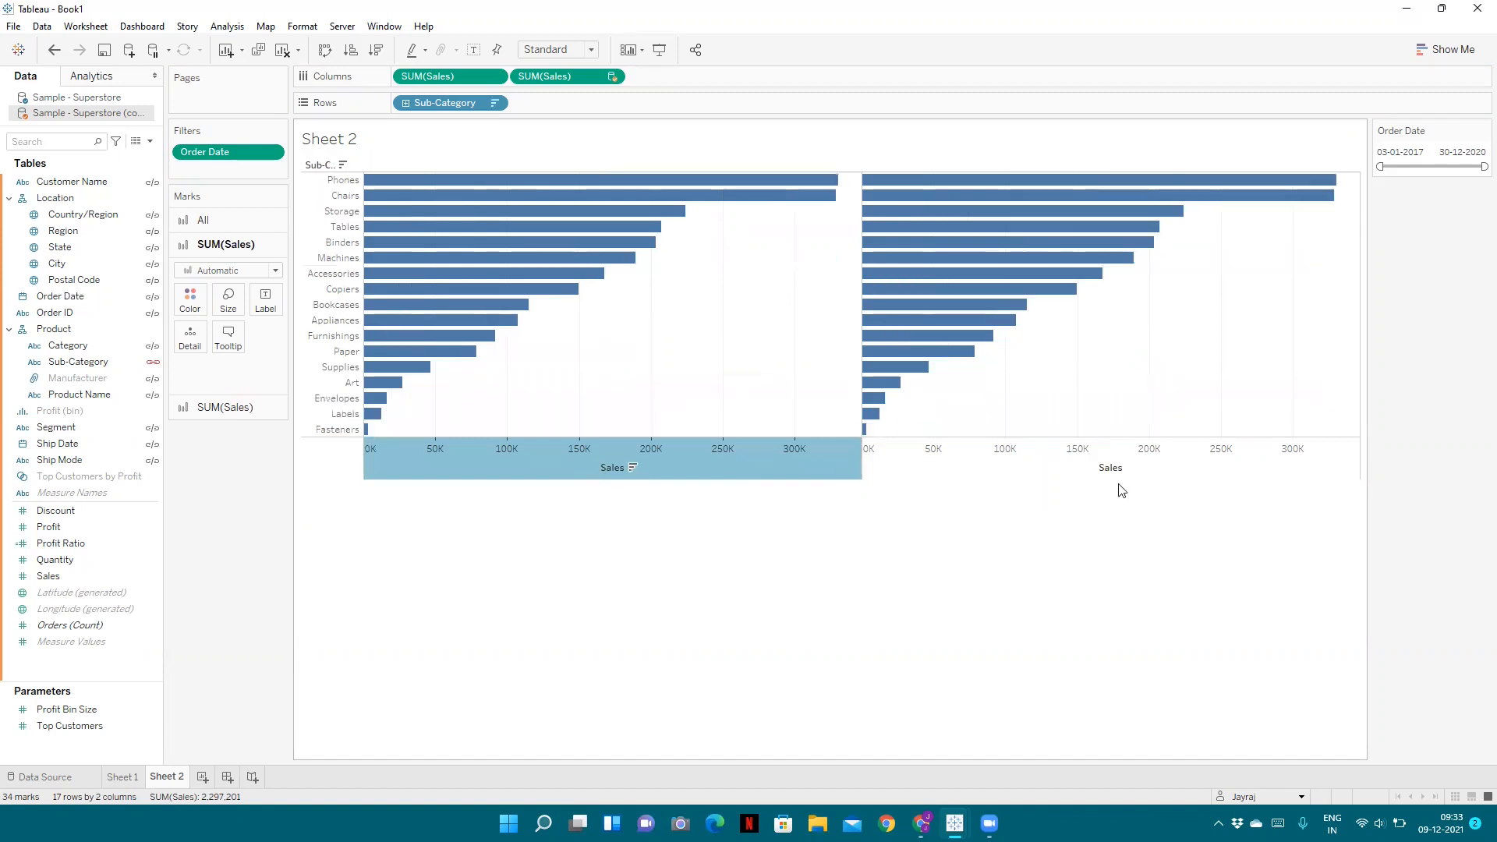
{"action": "left_click", "coordinate": [929, 555]}
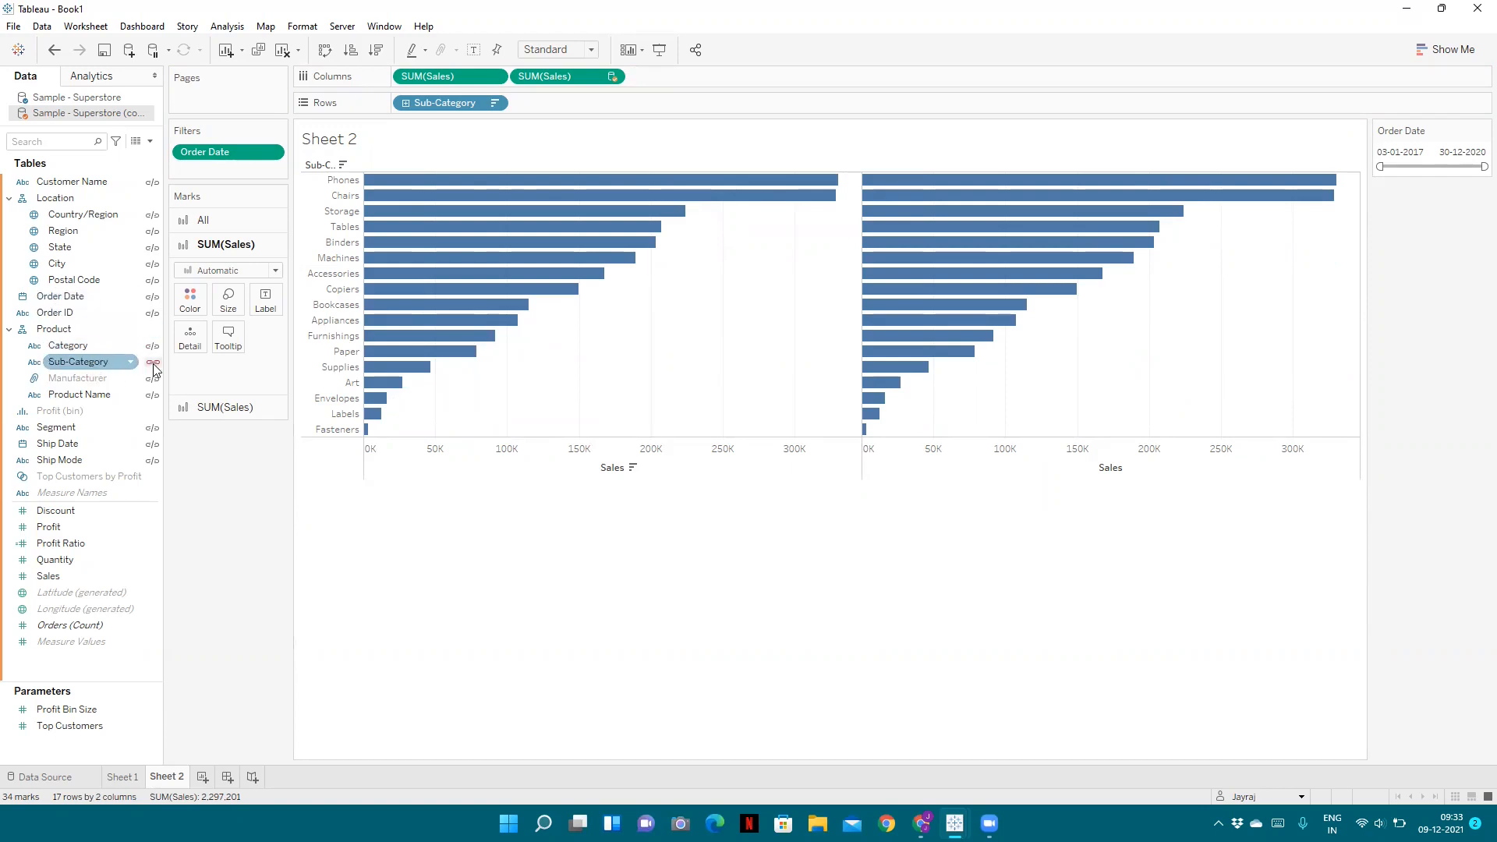
{"action": "left_click", "coordinate": [227, 406]}
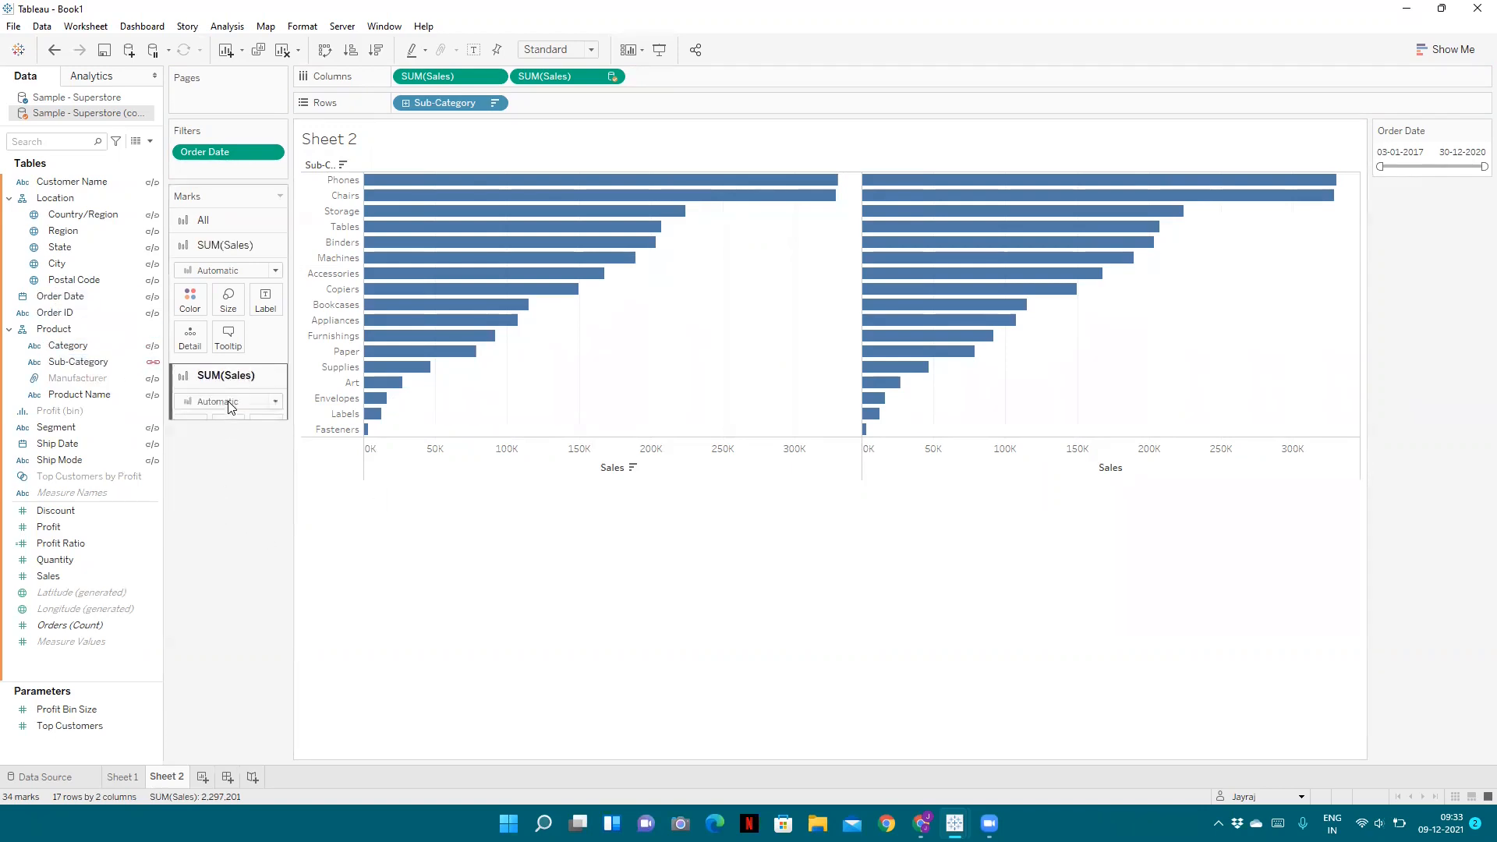
{"action": "left_click", "coordinate": [226, 244]}
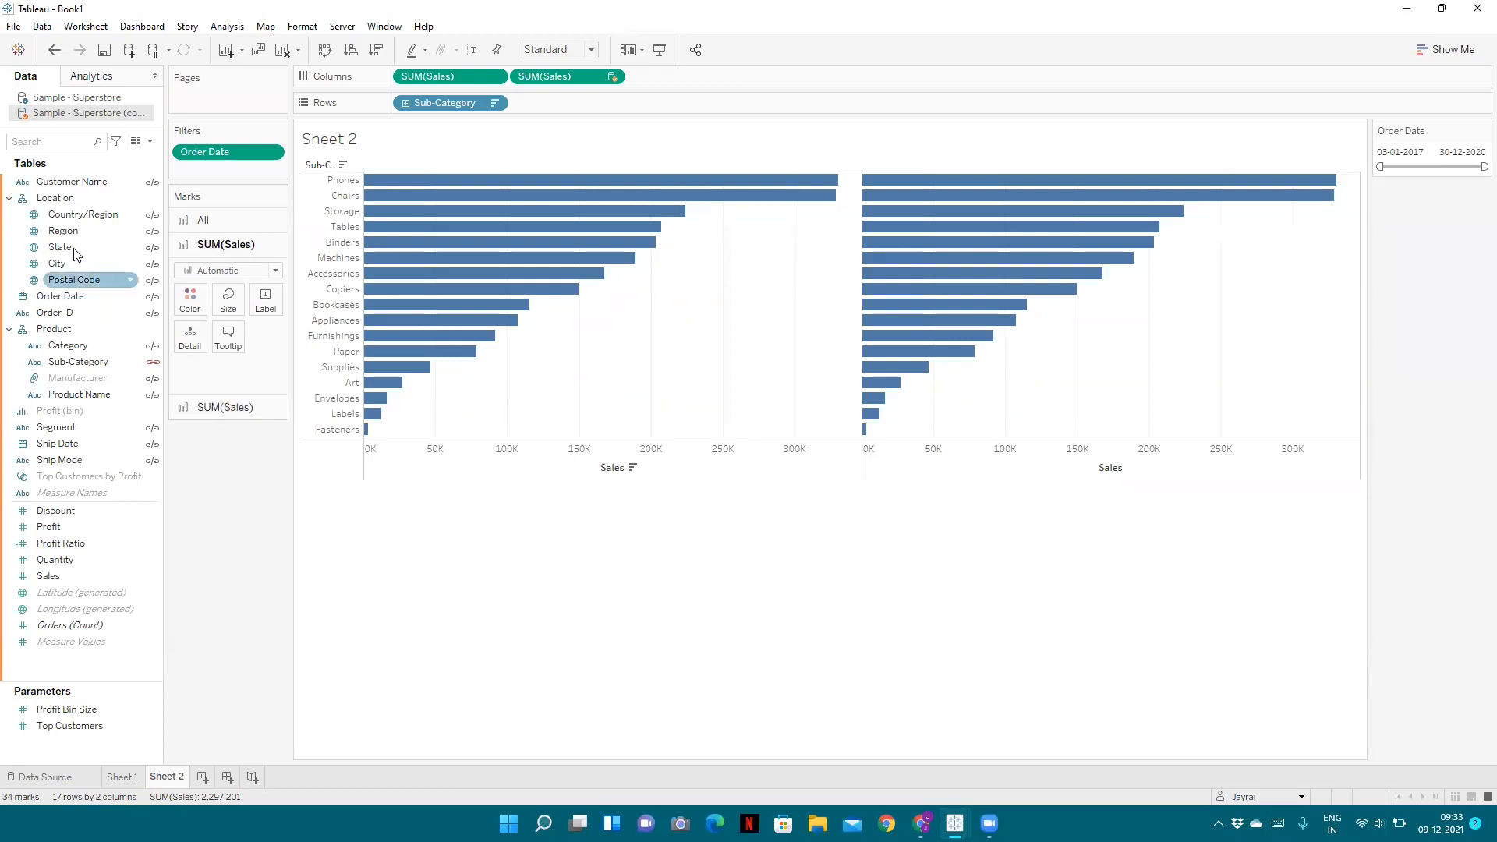
{"action": "left_click_drag", "start_coordinate": [67, 297], "coordinate": [202, 350]}
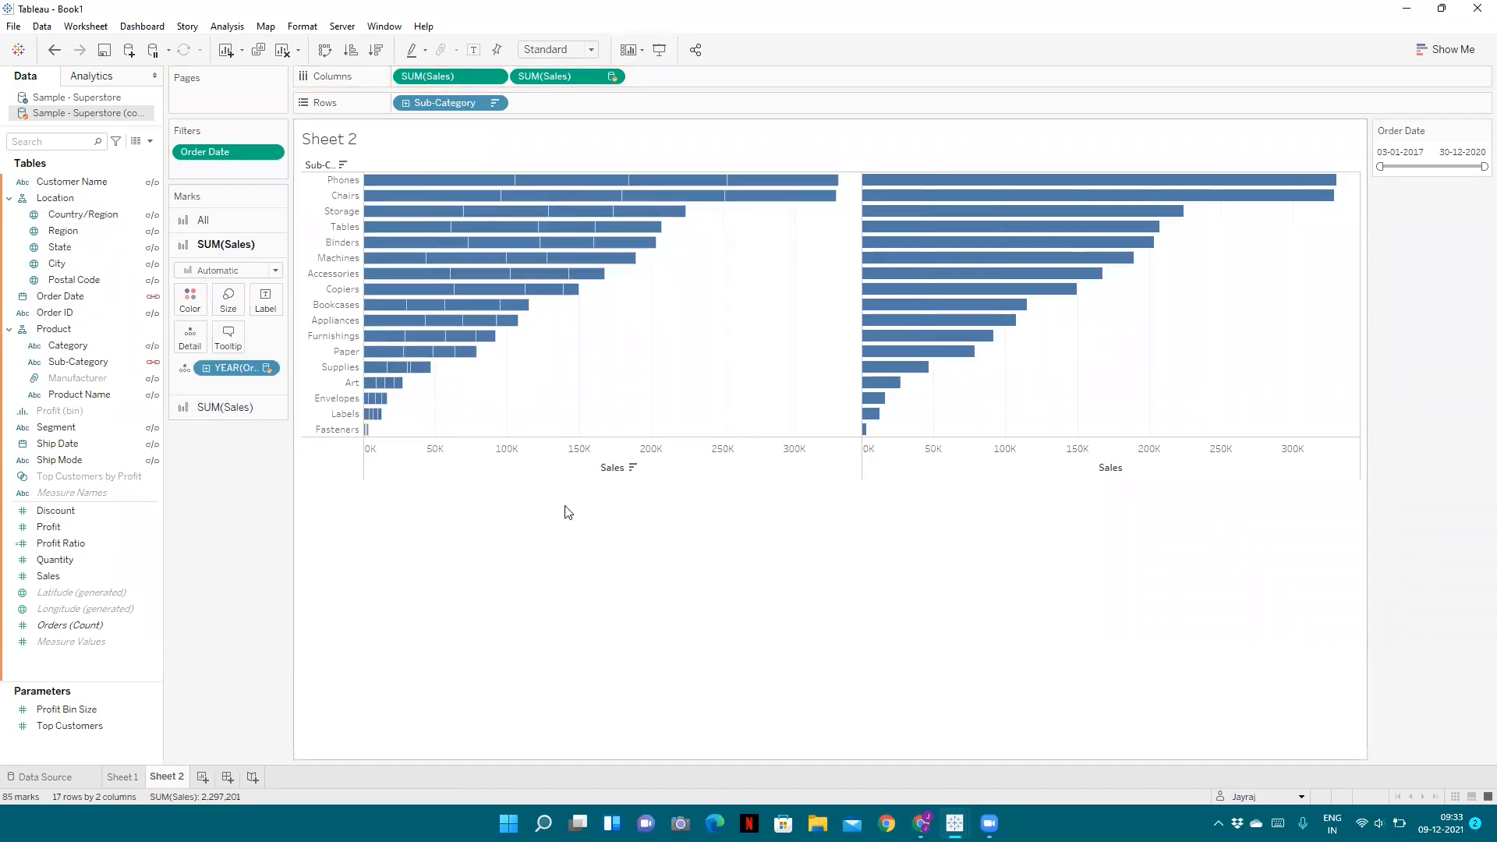
{"action": "left_click", "coordinate": [268, 370]}
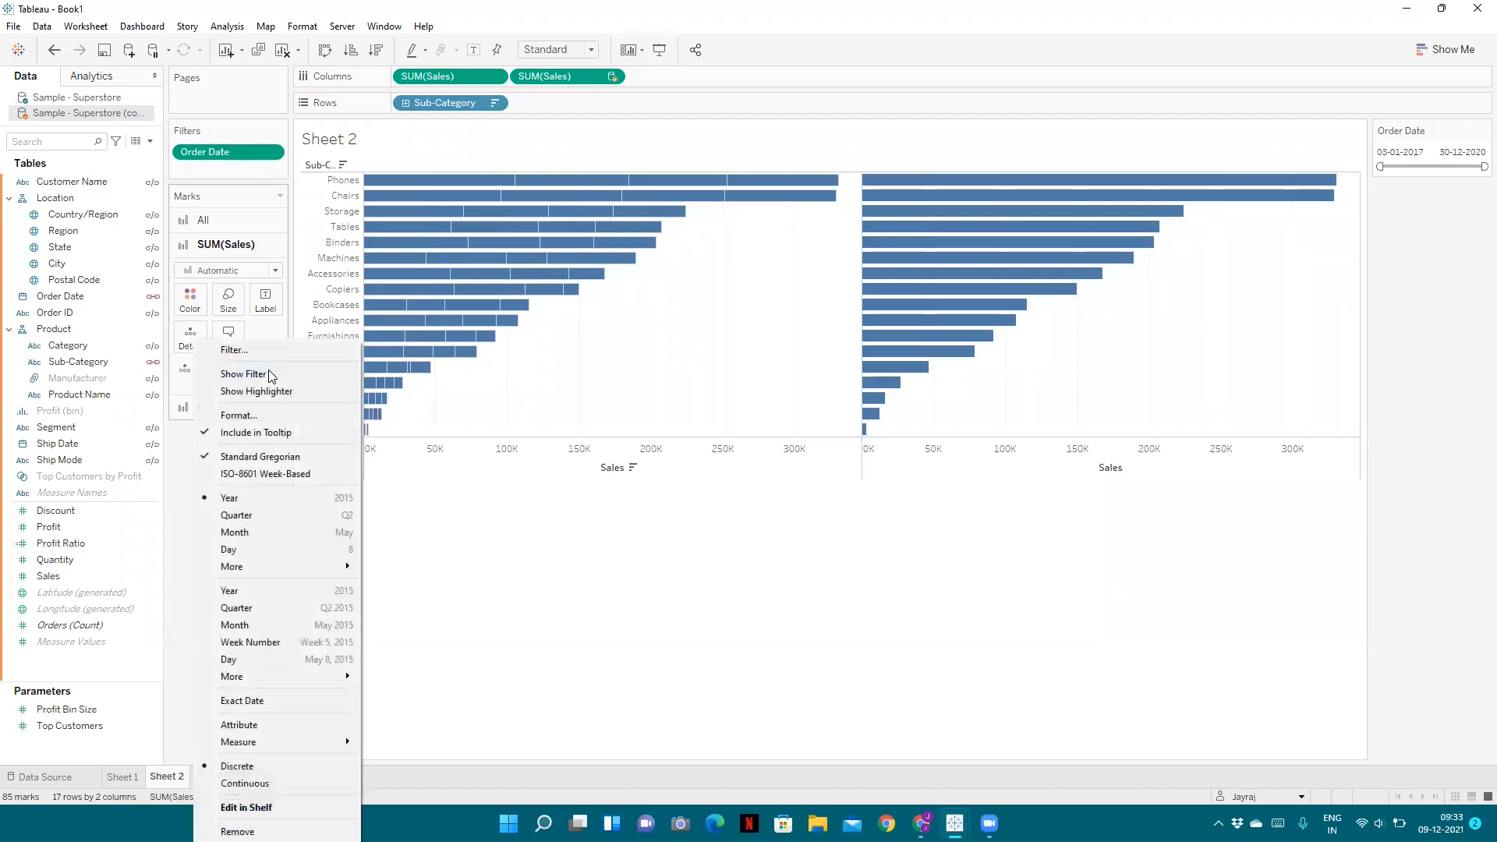
{"action": "left_click", "coordinate": [489, 520]}
{"action": "left_click_drag", "start_coordinate": [237, 369], "coordinate": [140, 327]}
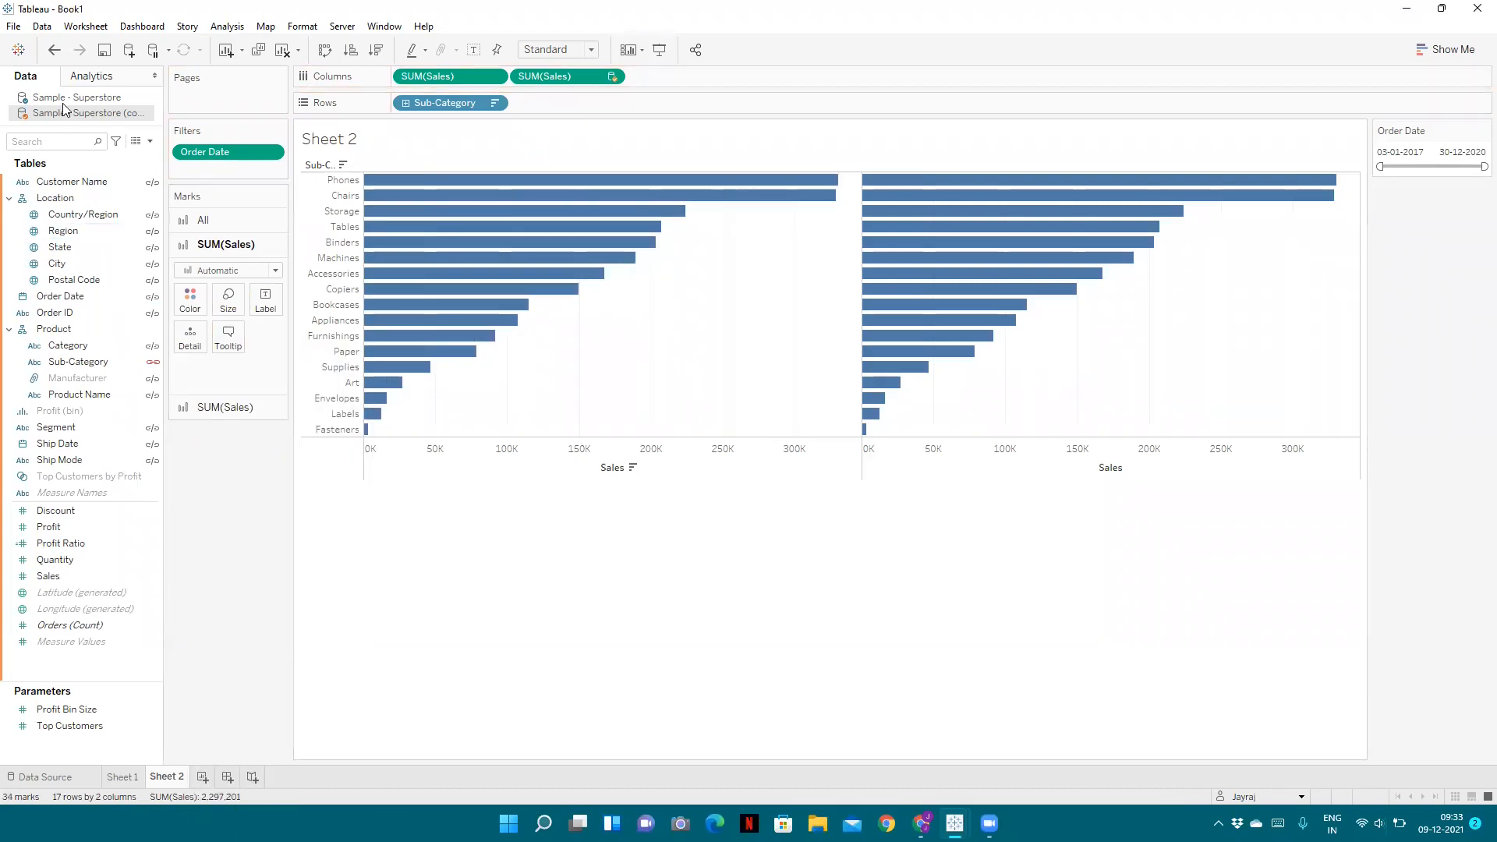
Add Order Date from the original Sample - Superstore source as continuous exact-date detail on the first Sales marks.
{"action": "left_click", "coordinate": [63, 102]}
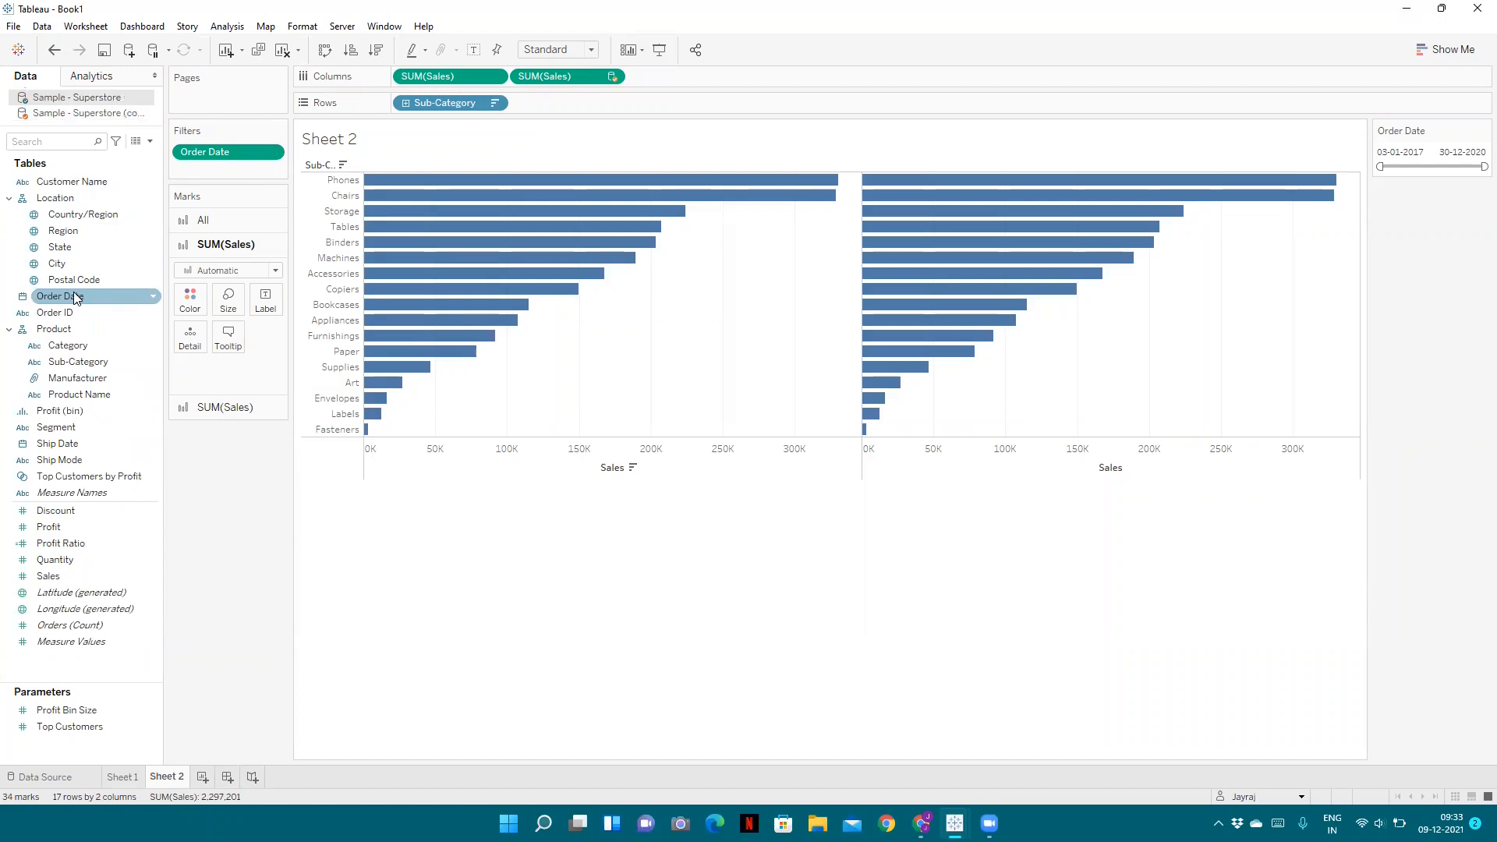
{"action": "left_click_drag", "start_coordinate": [75, 297], "coordinate": [190, 341]}
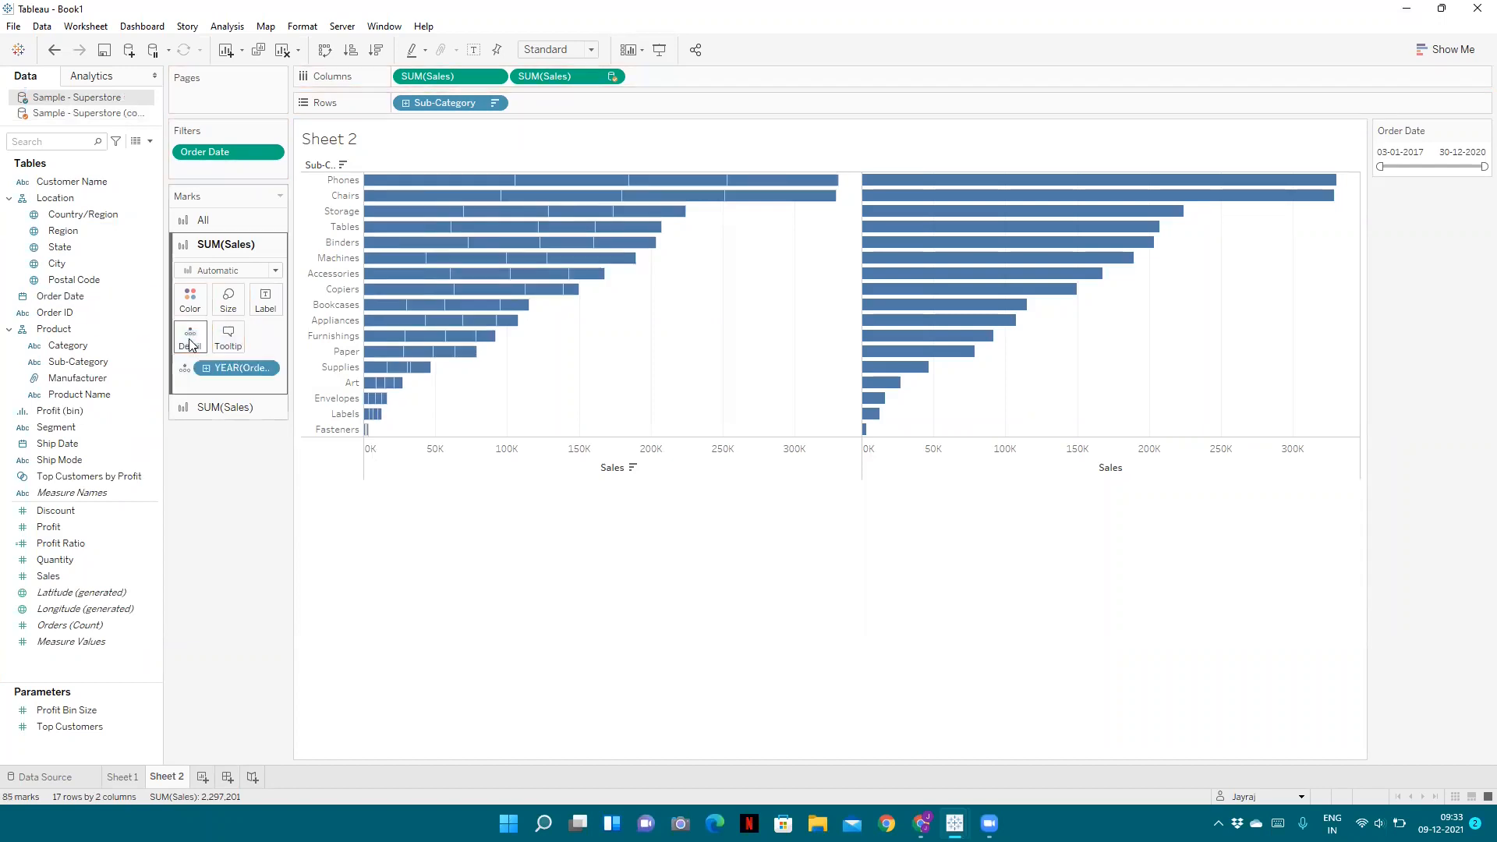
{"action": "left_click", "coordinate": [266, 368]}
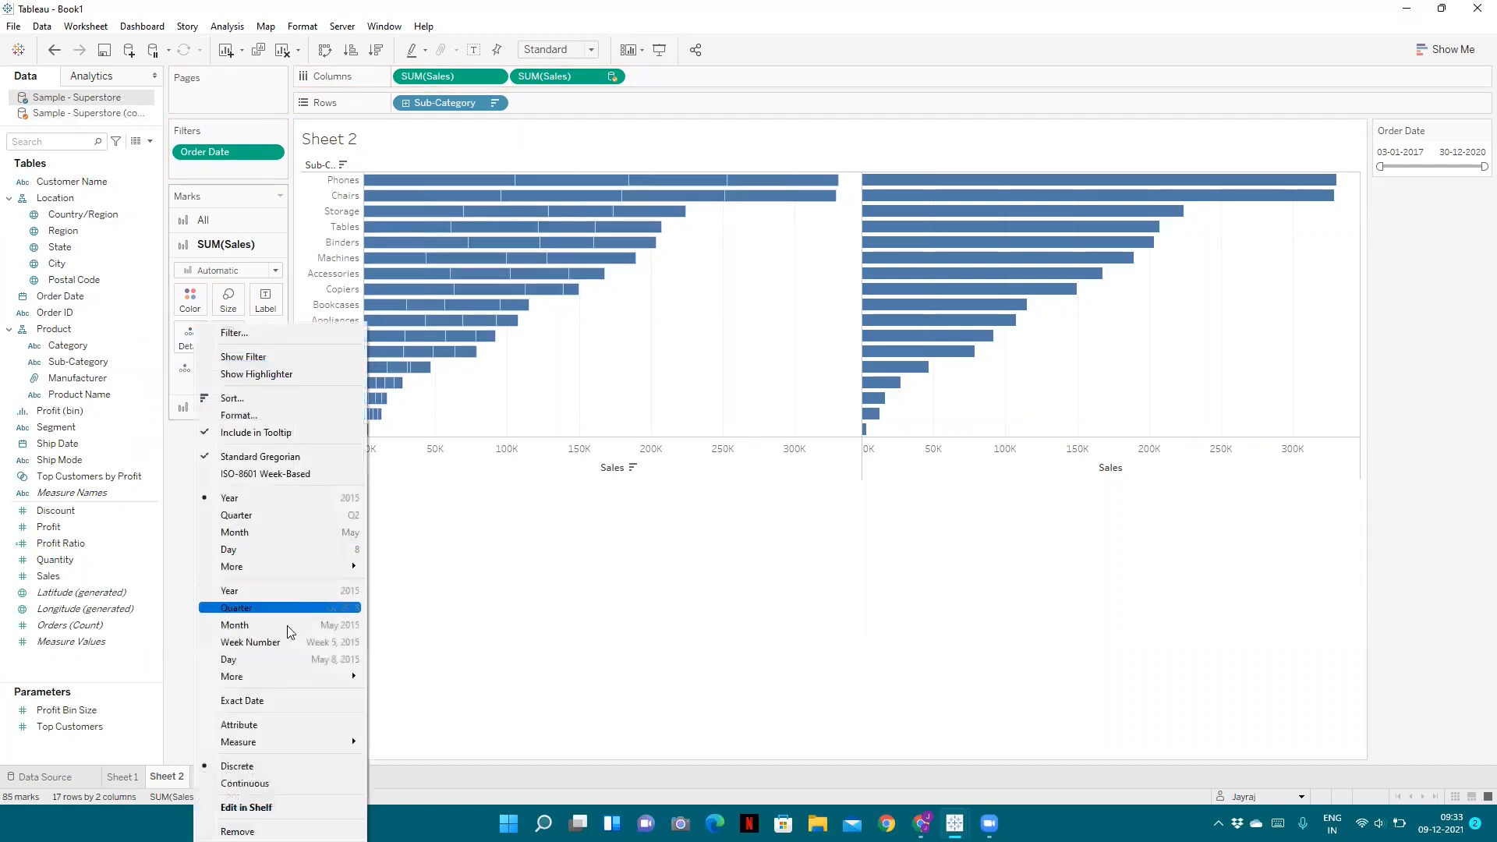
{"action": "left_click", "coordinate": [268, 777]}
{"action": "left_click", "coordinate": [269, 368]}
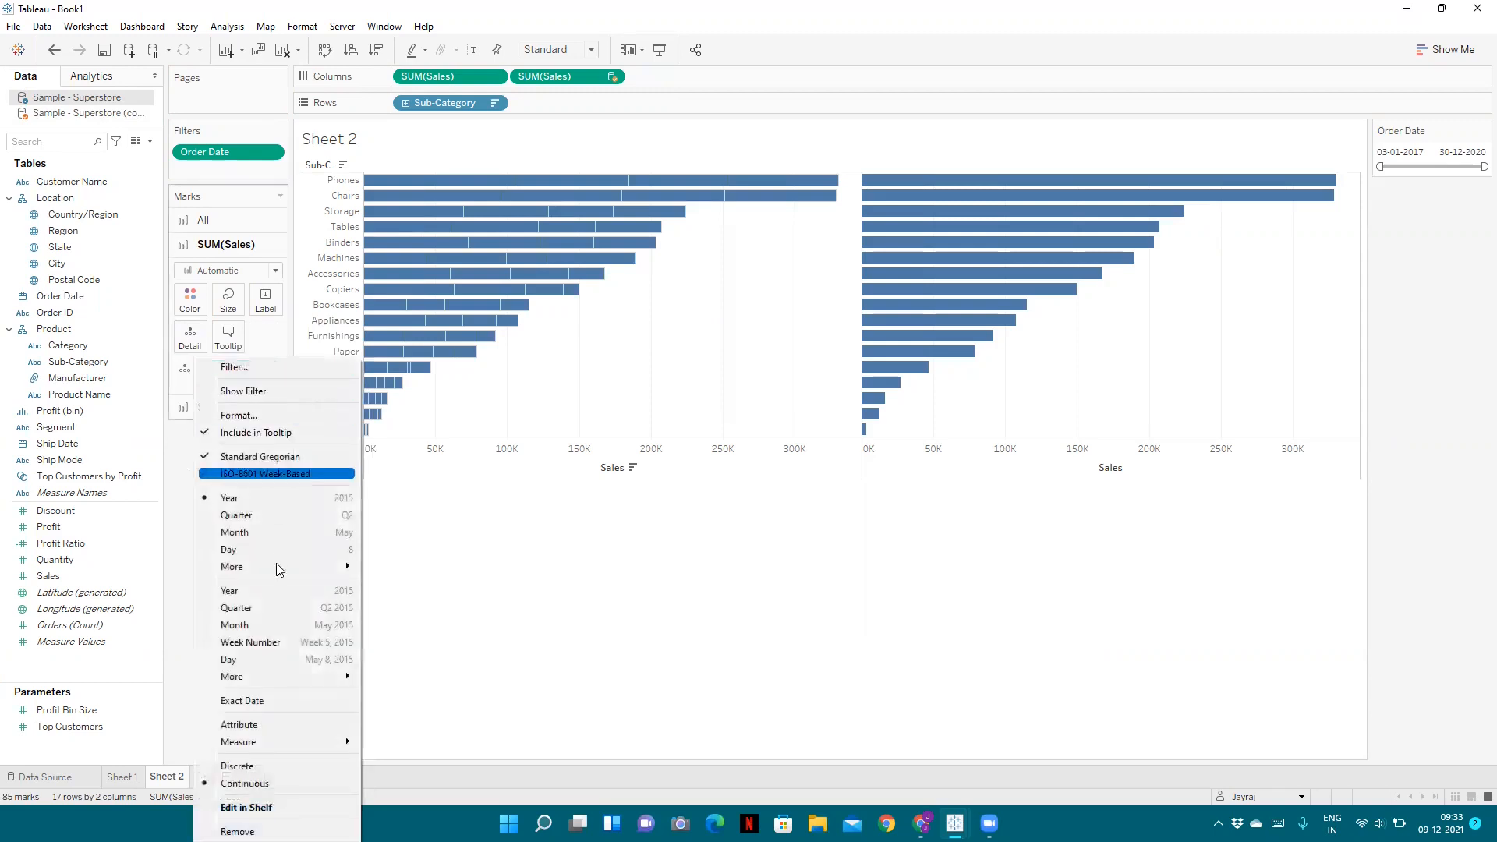
{"action": "left_click", "coordinate": [267, 698]}
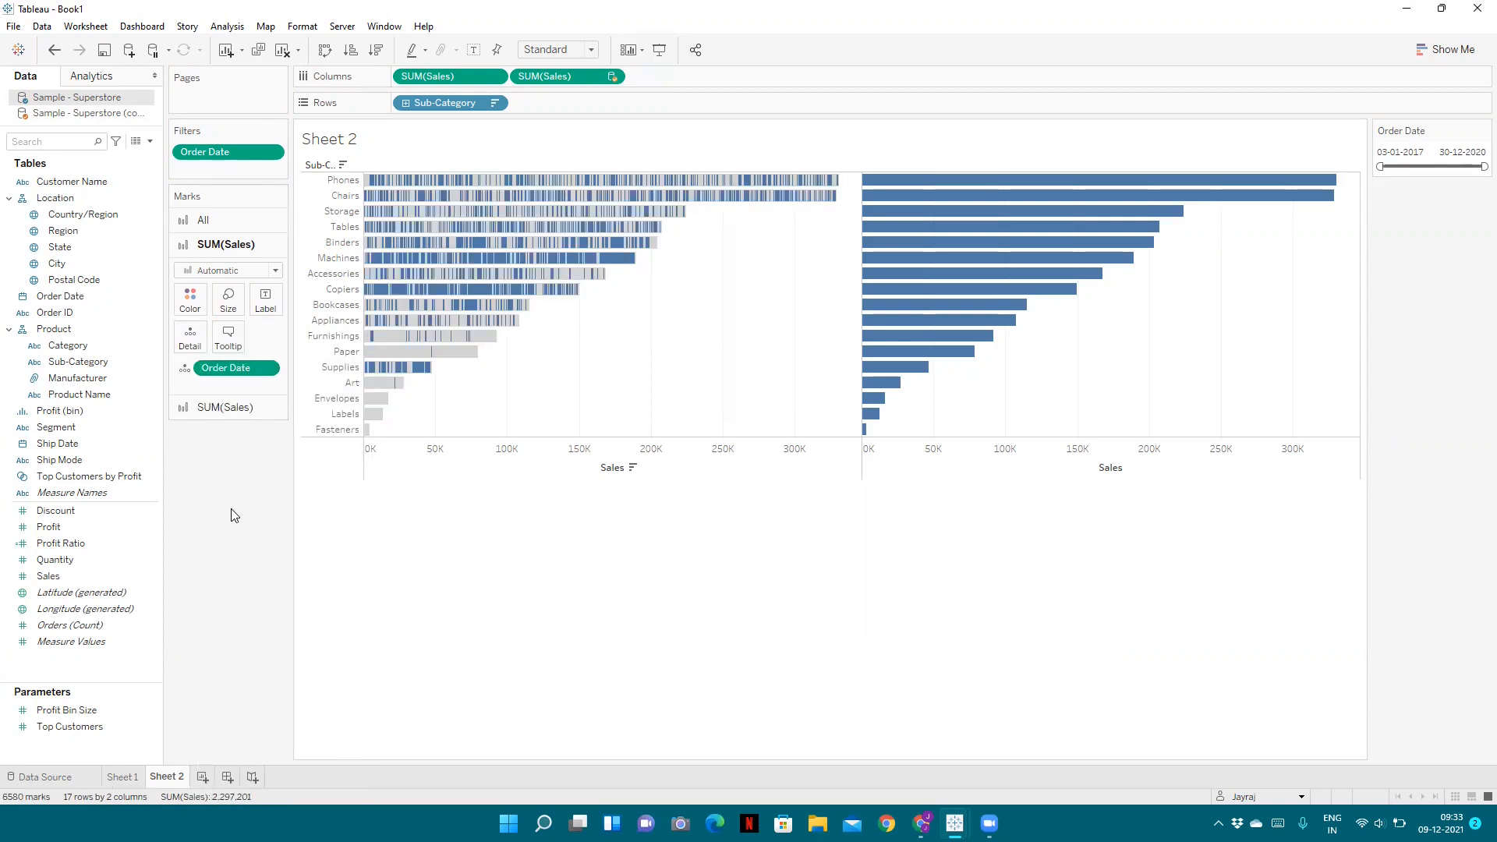
Remove the borders from the first Sales bars so the date segments blend together.
{"action": "left_click", "coordinate": [189, 298]}
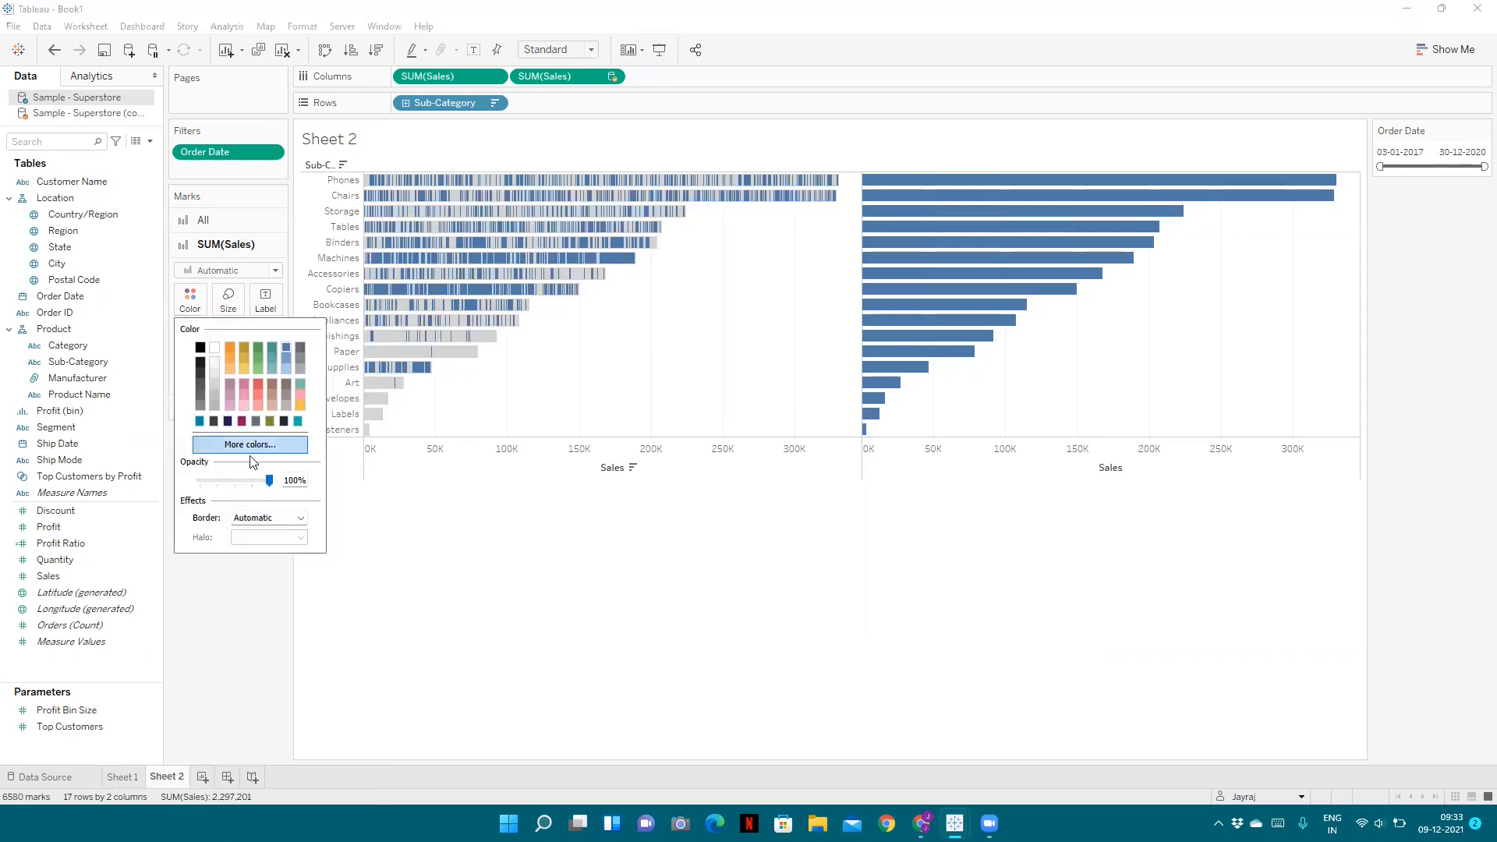
{"action": "left_click", "coordinate": [243, 518]}
{"action": "left_click", "coordinate": [261, 556]}
{"action": "left_click", "coordinate": [478, 602]}
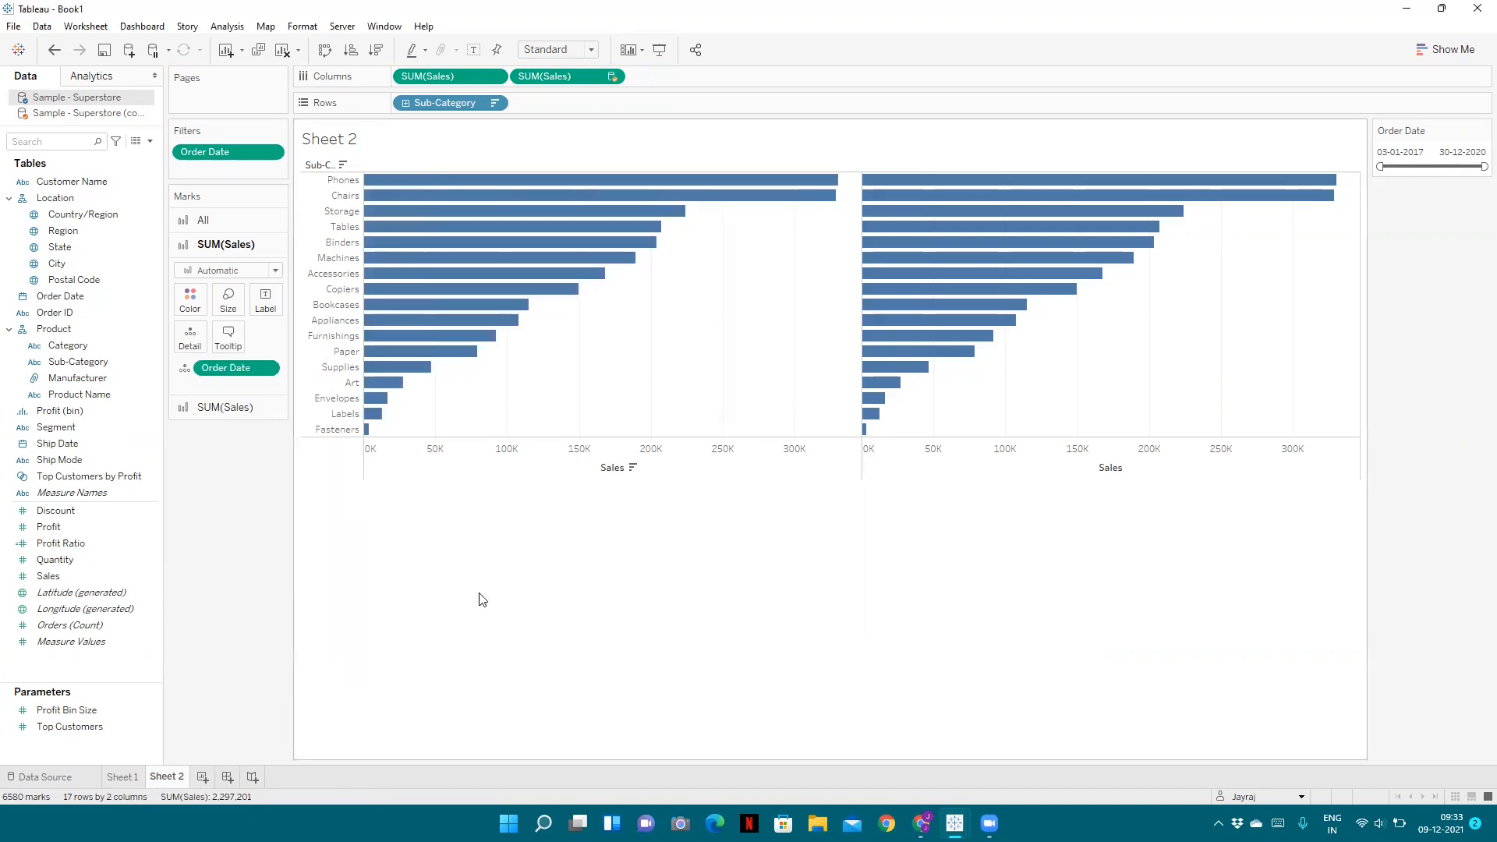
Colour the duplicated source's Sales bars light grey.
{"action": "left_click", "coordinate": [224, 407]}
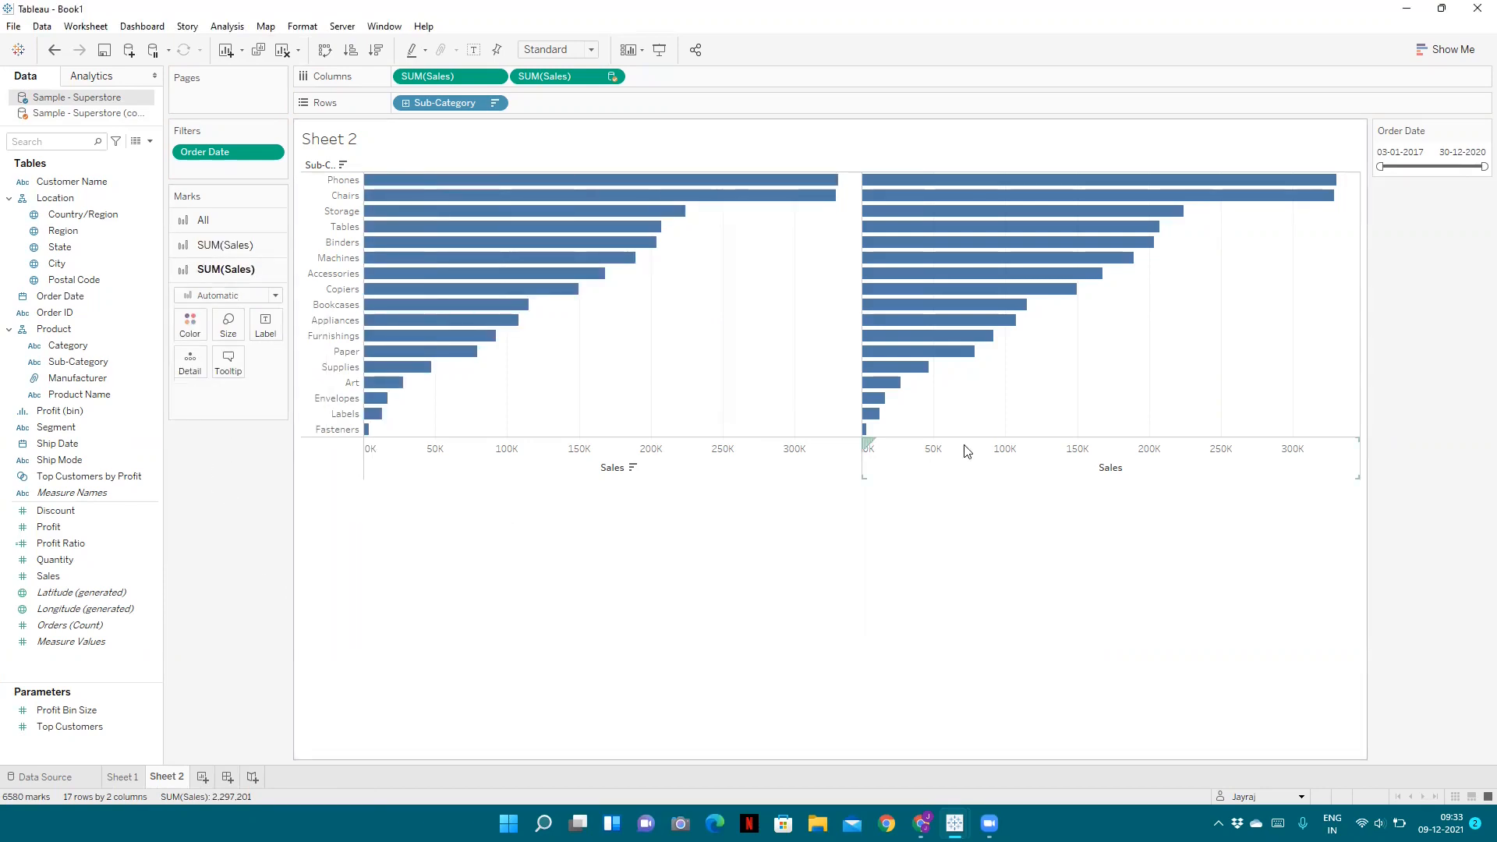
{"action": "right_click", "coordinate": [1027, 455]}
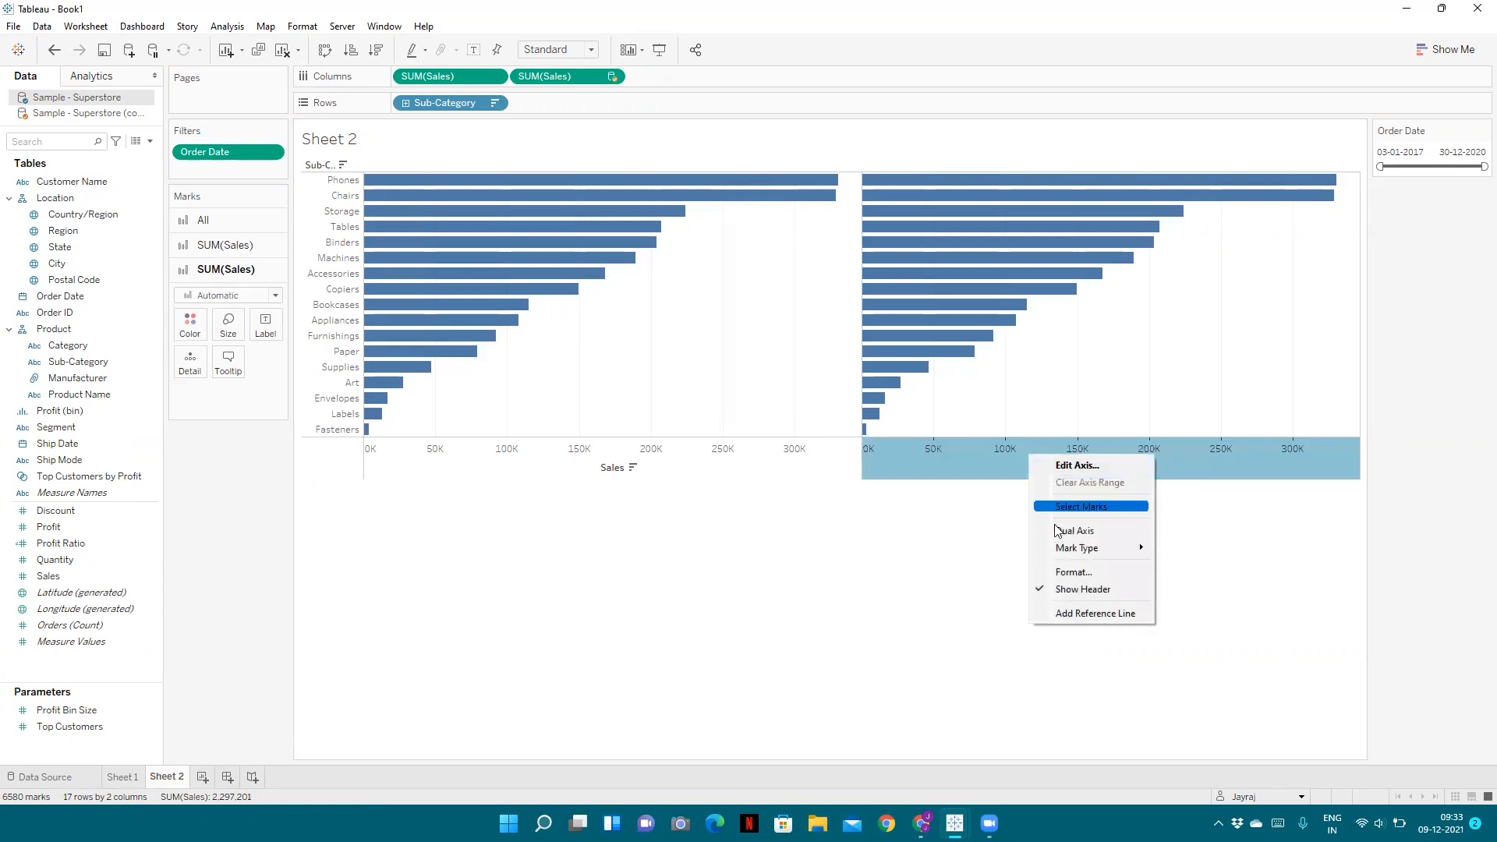
{"action": "left_click", "coordinate": [780, 530]}
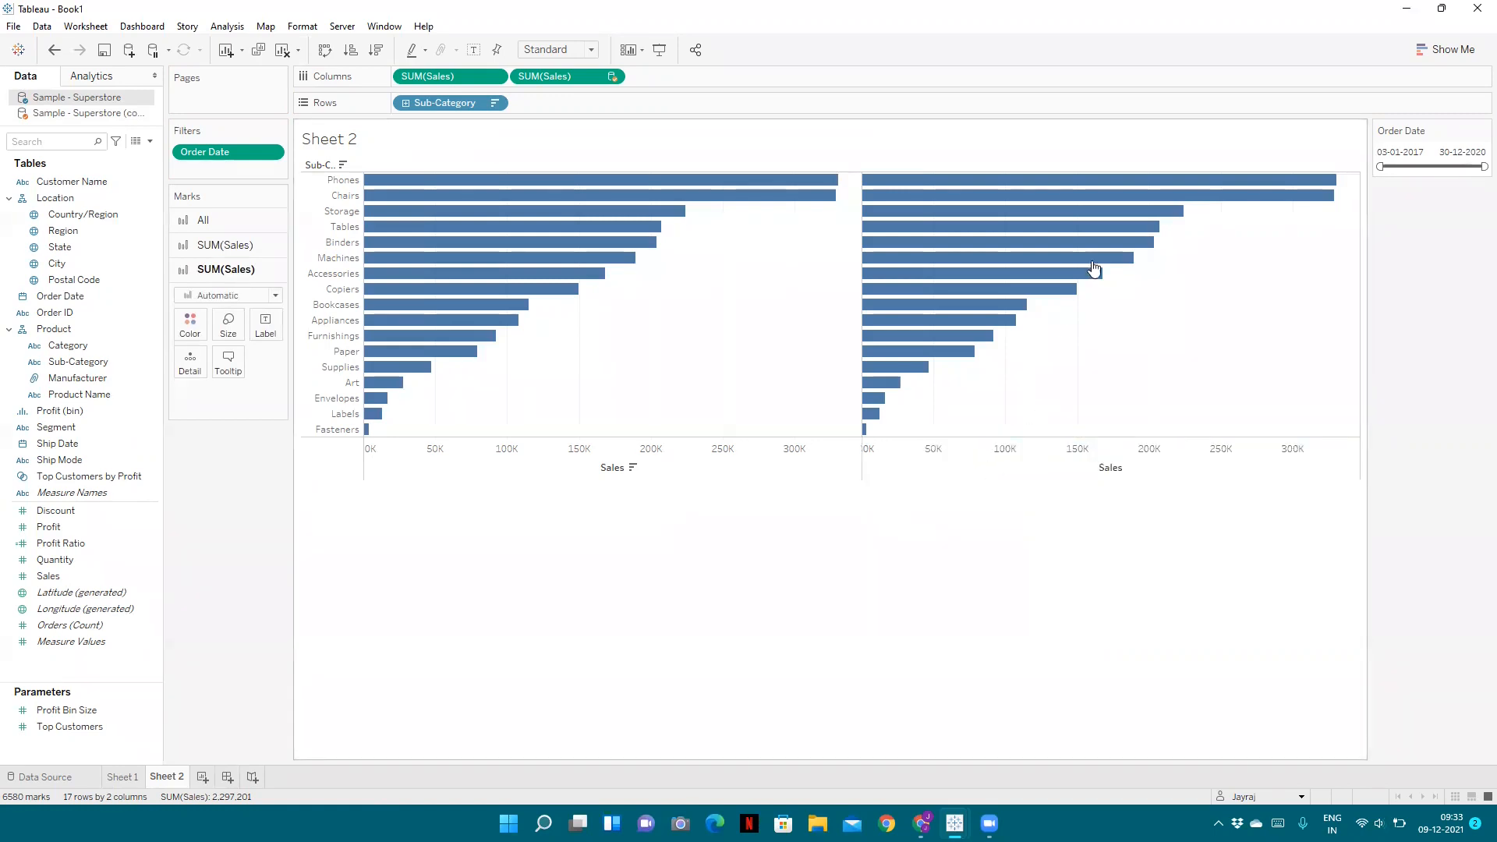
{"action": "left_click", "coordinate": [189, 323]}
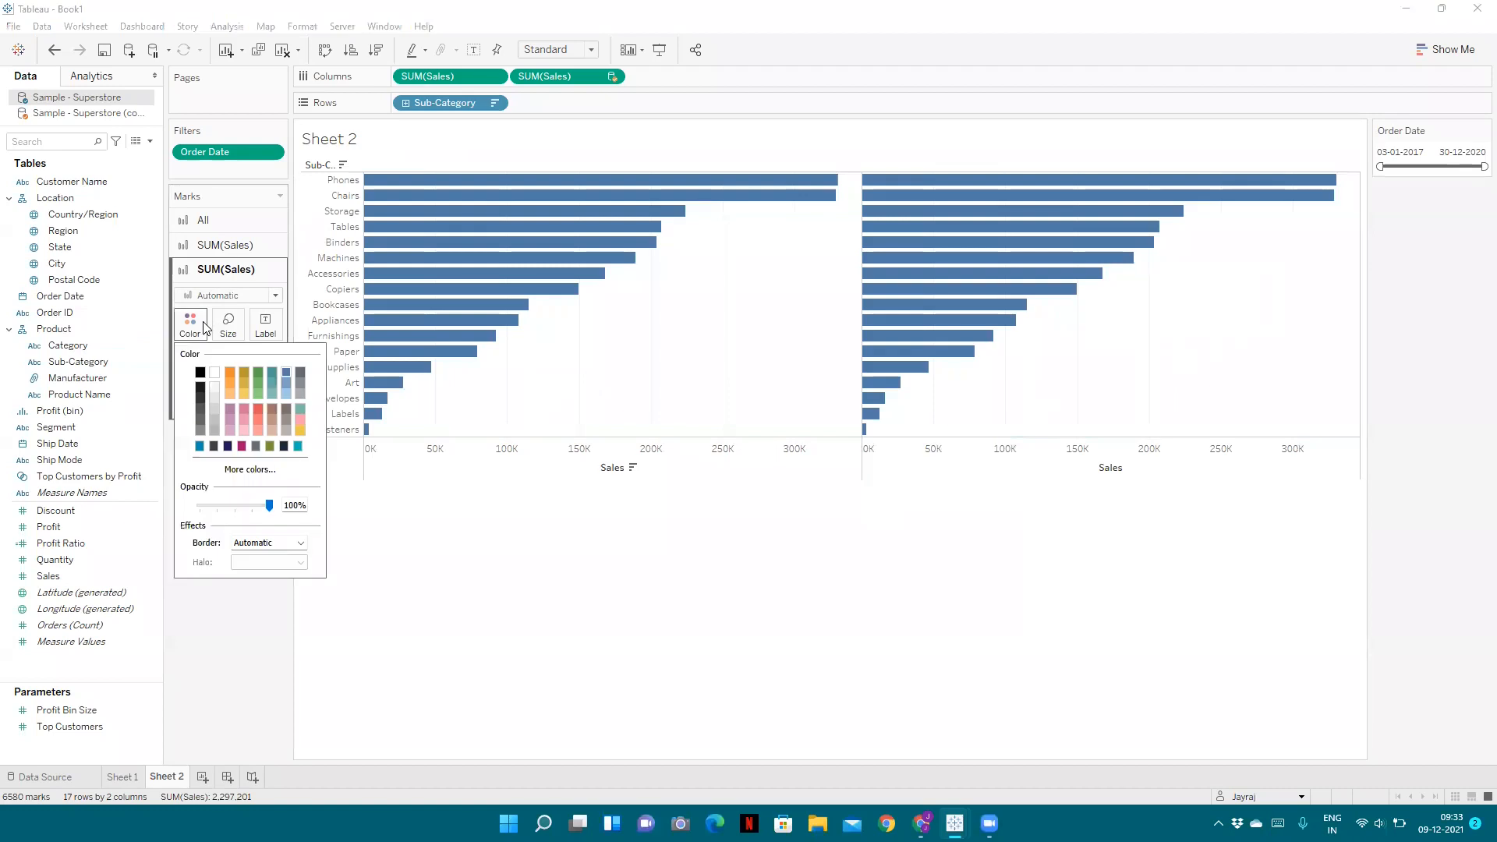
{"action": "left_click", "coordinate": [214, 421]}
{"action": "left_click", "coordinate": [203, 617]}
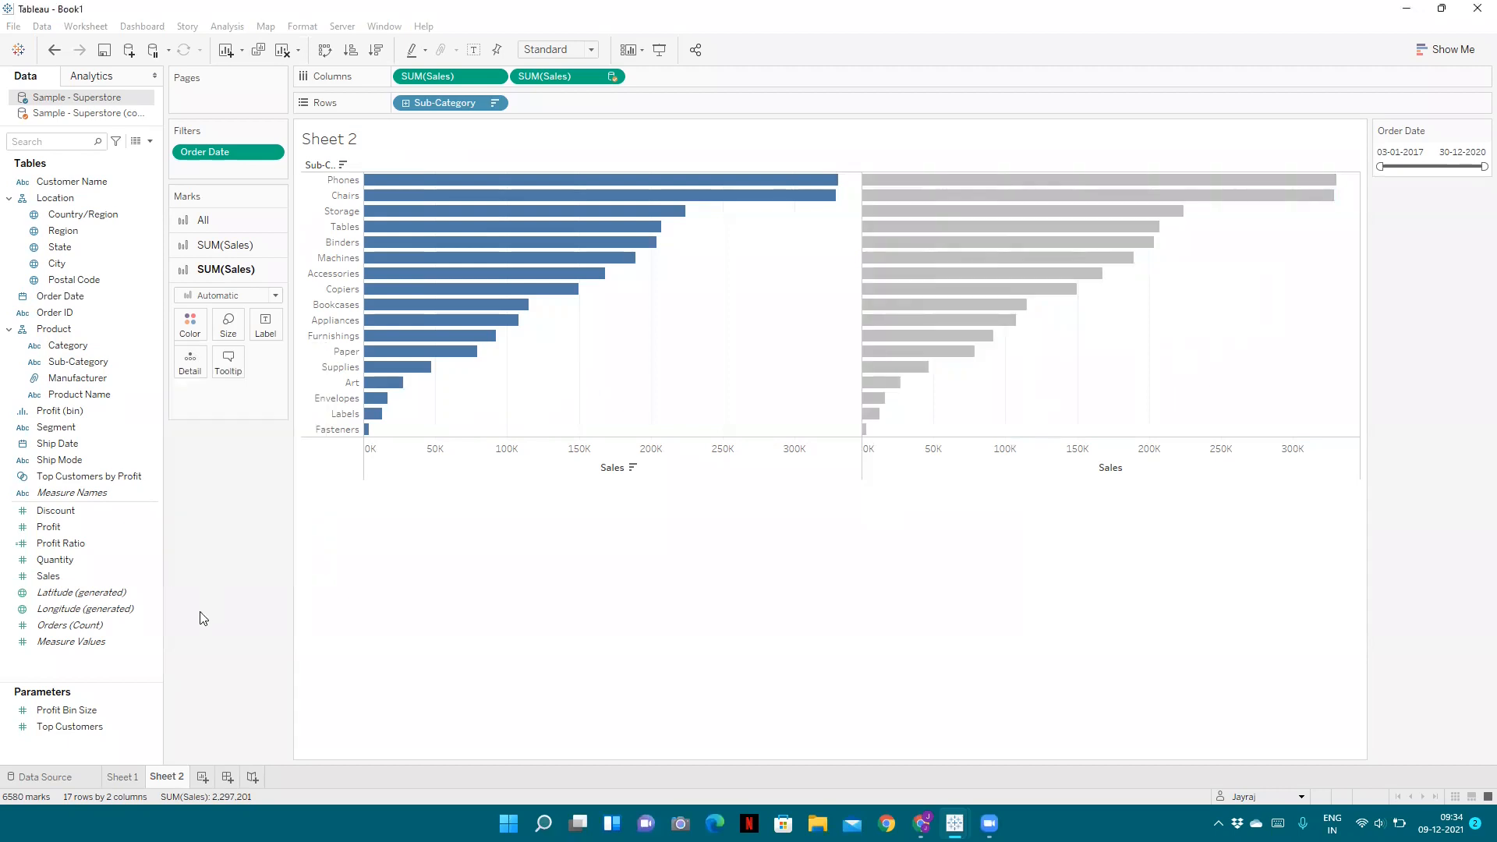
Combine both Sales measures on a dual axis and set all marks to Bar.
{"action": "right_click", "coordinate": [1155, 462]}
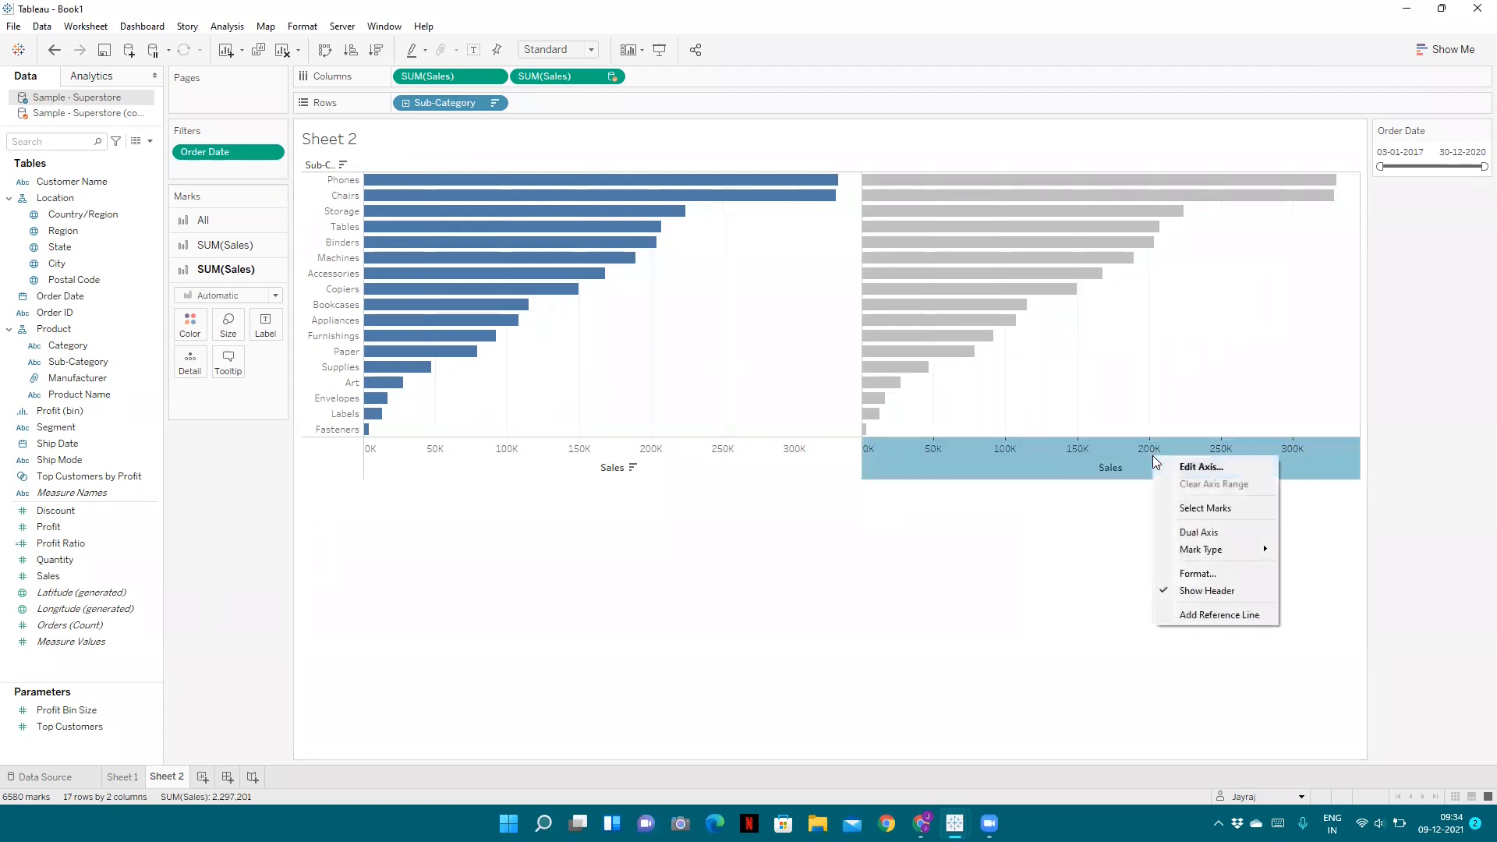
{"action": "left_click", "coordinate": [1200, 532]}
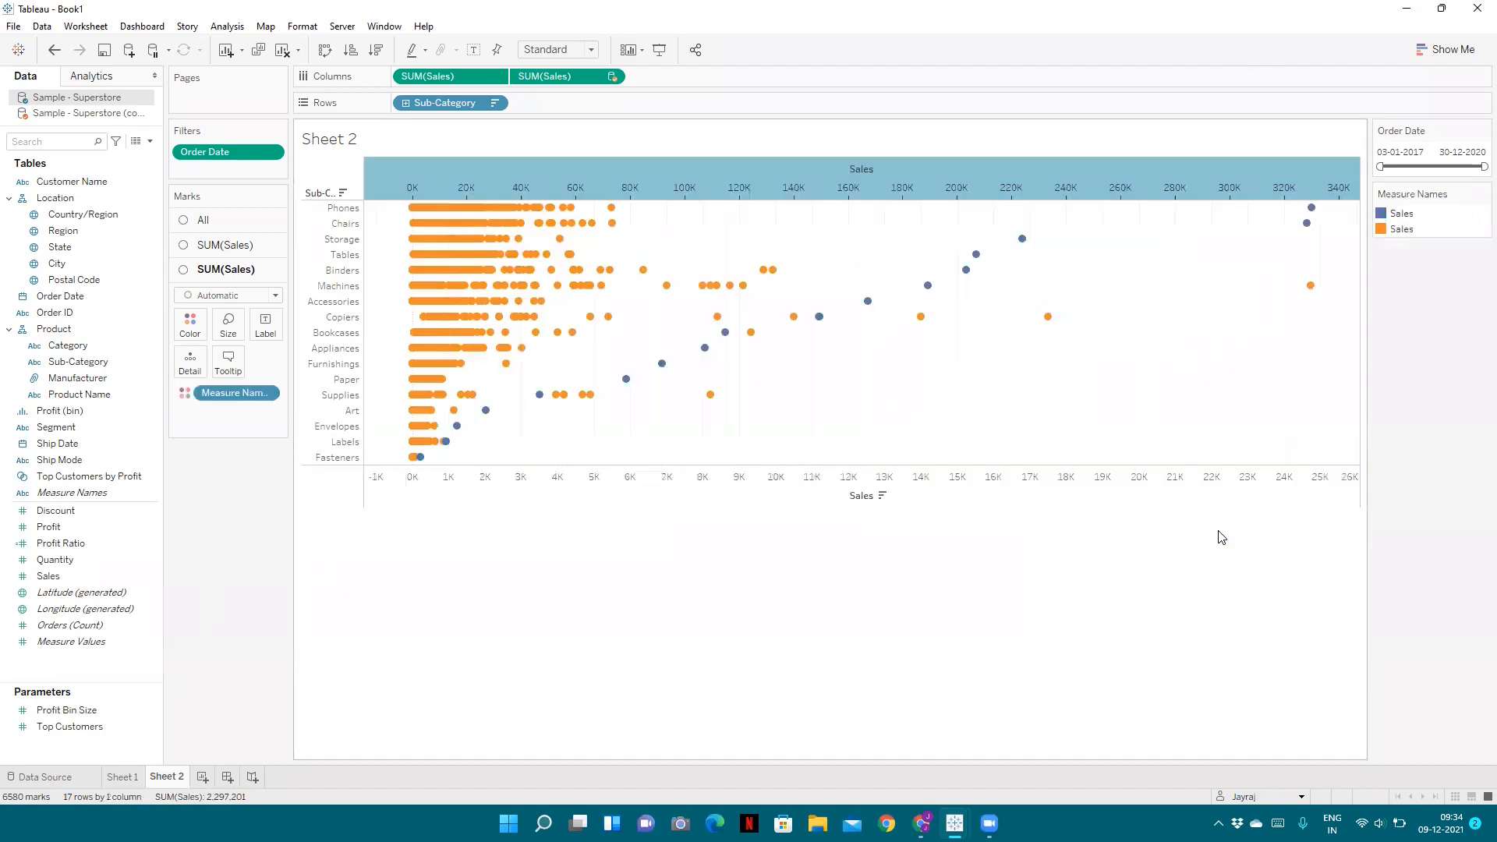
{"action": "left_click", "coordinate": [201, 220]}
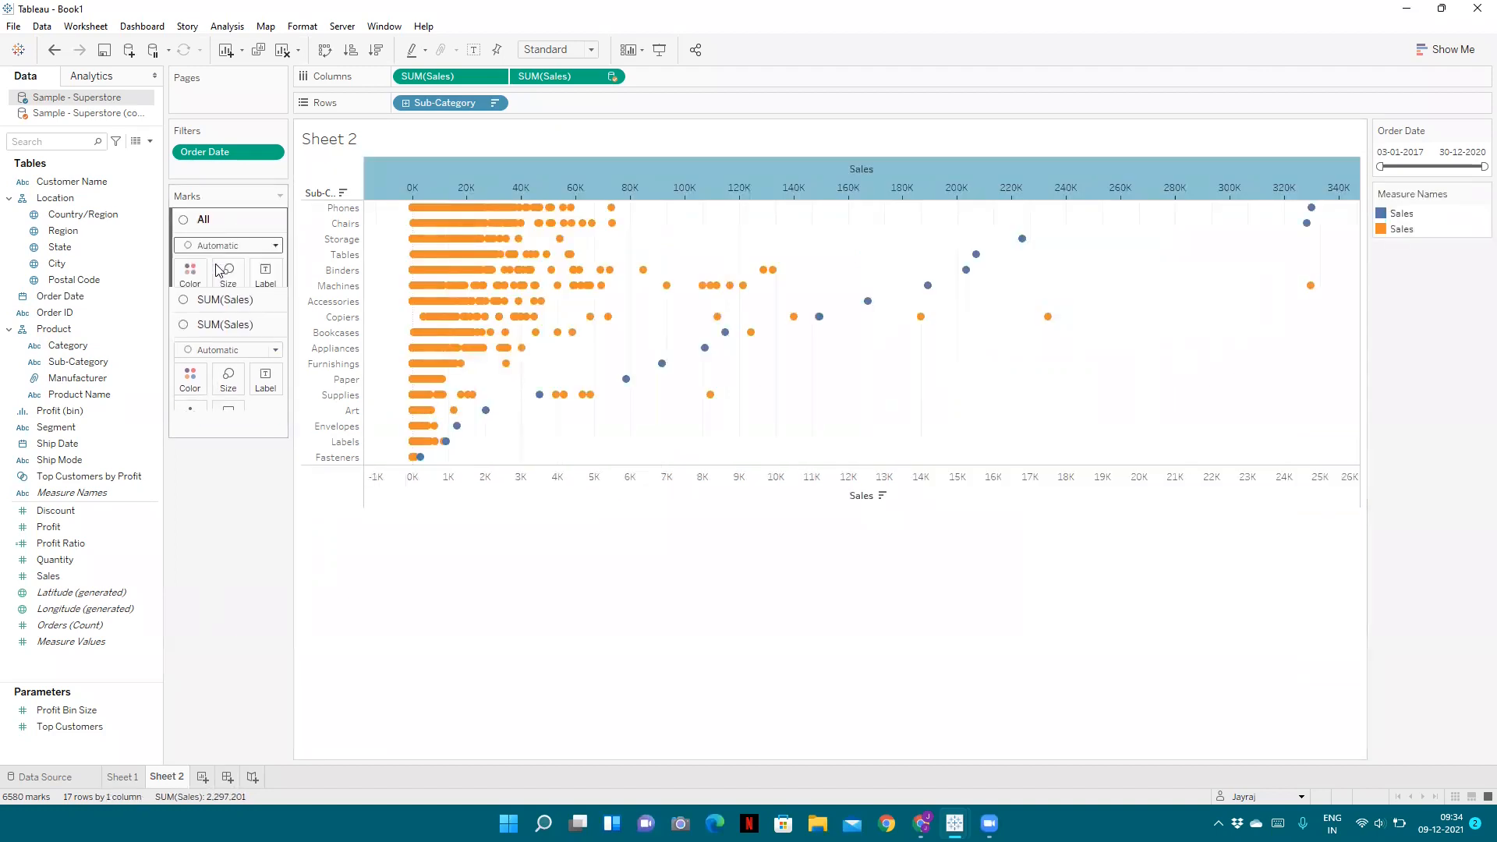
{"action": "left_click", "coordinate": [225, 246]}
{"action": "left_click", "coordinate": [202, 280]}
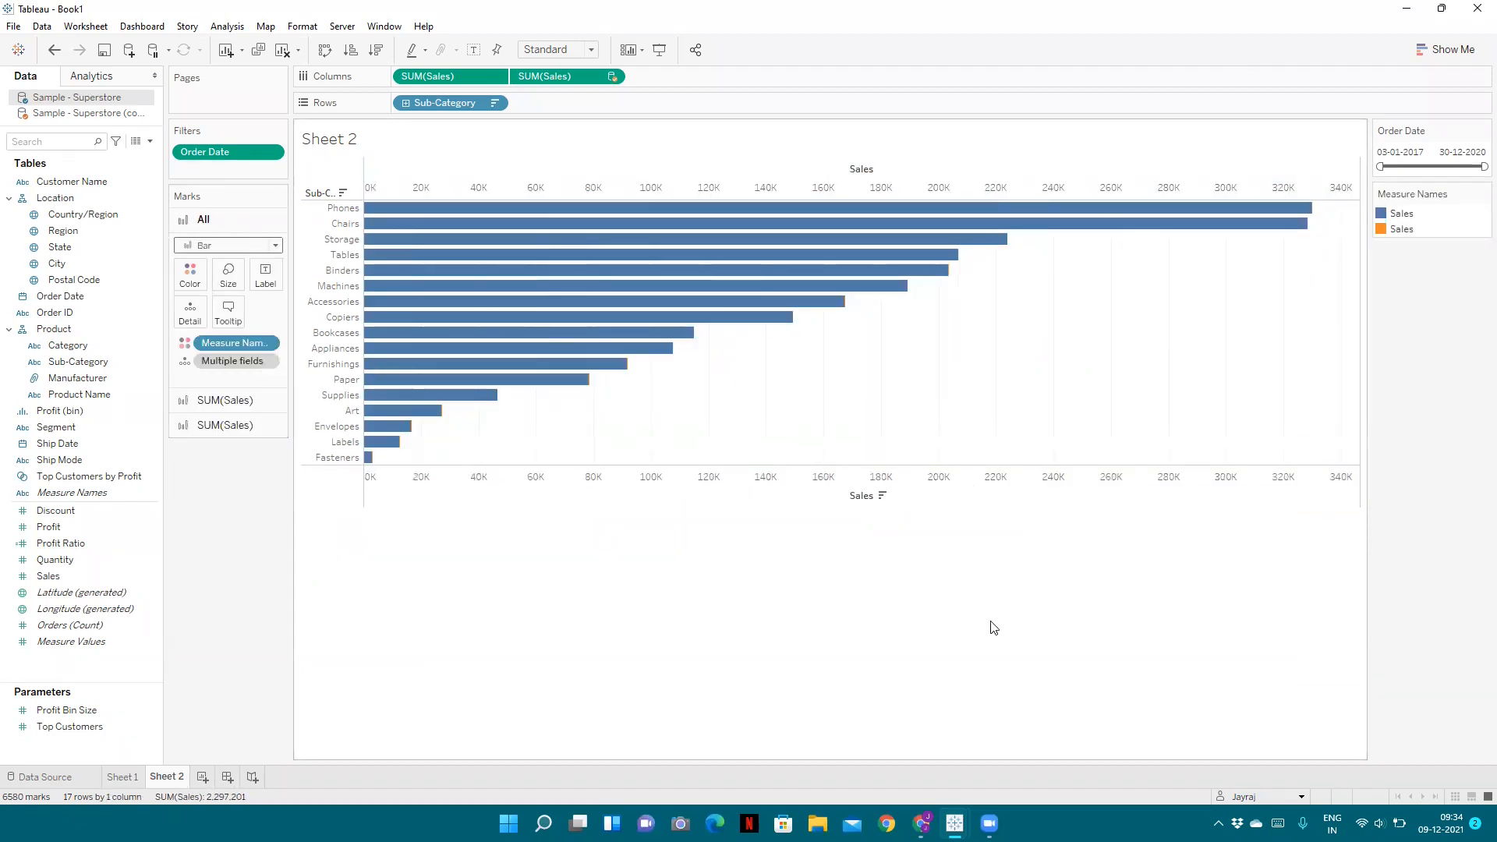
Move the duplicated source's Sales marks to the back and end the Order Date filter range at 15-05-2018.
{"action": "right_click", "coordinate": [973, 179]}
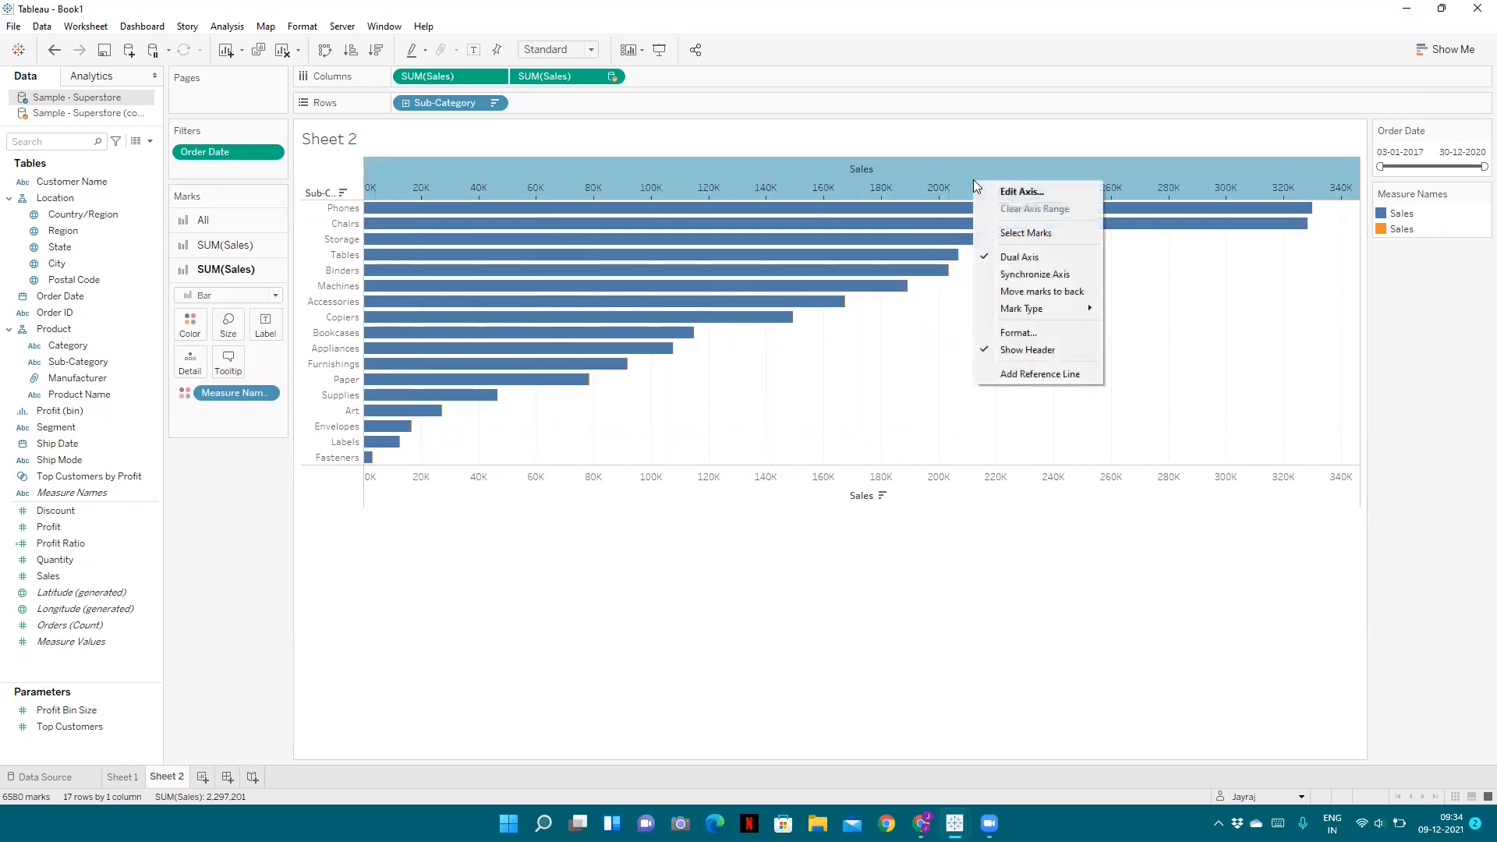
{"action": "left_click", "coordinate": [1032, 292]}
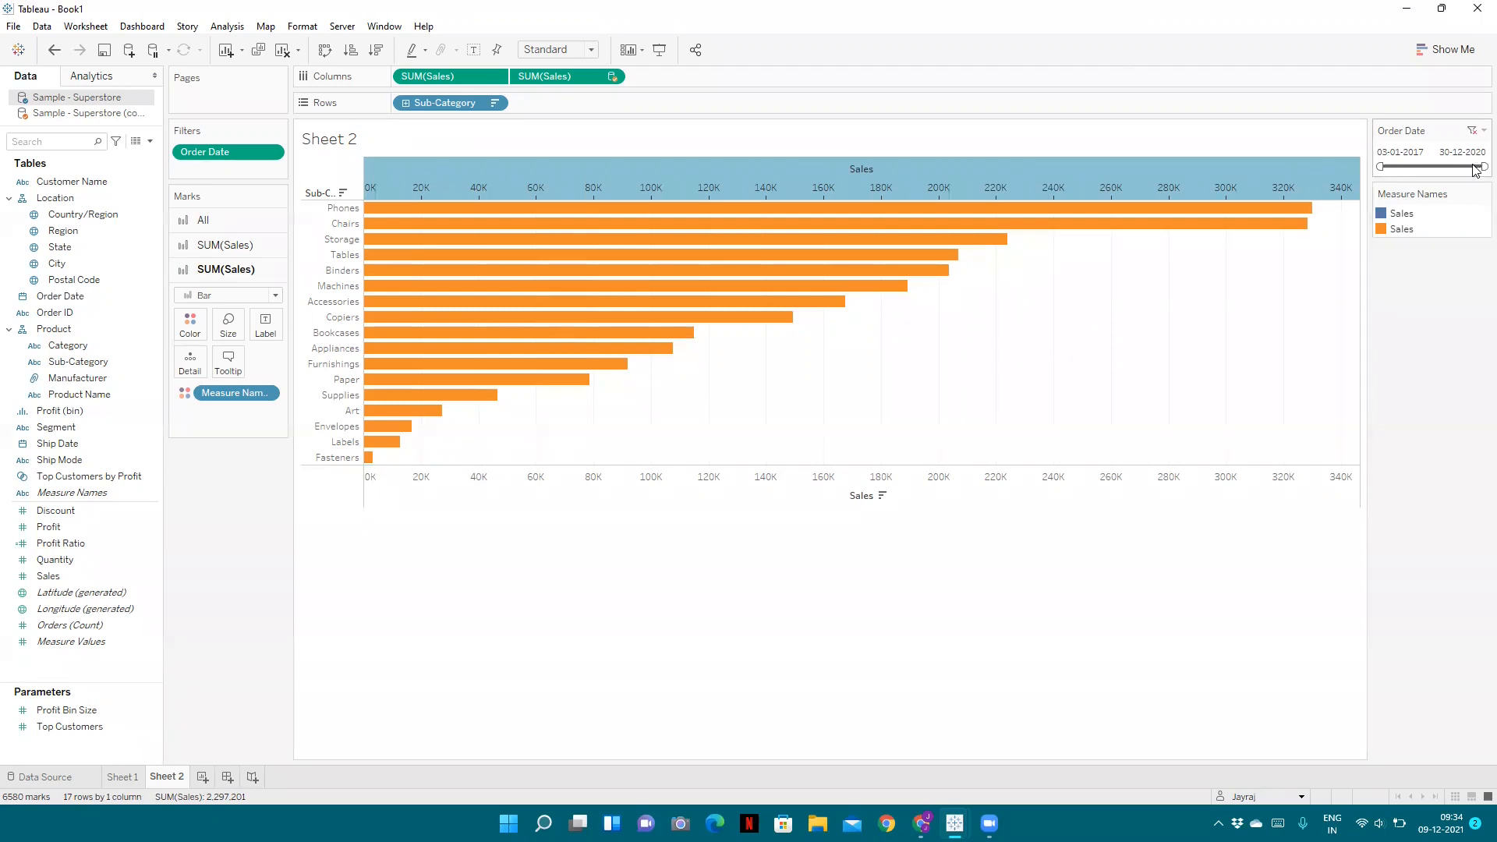
{"action": "left_click_drag", "start_coordinate": [1481, 165], "coordinate": [1425, 165]}
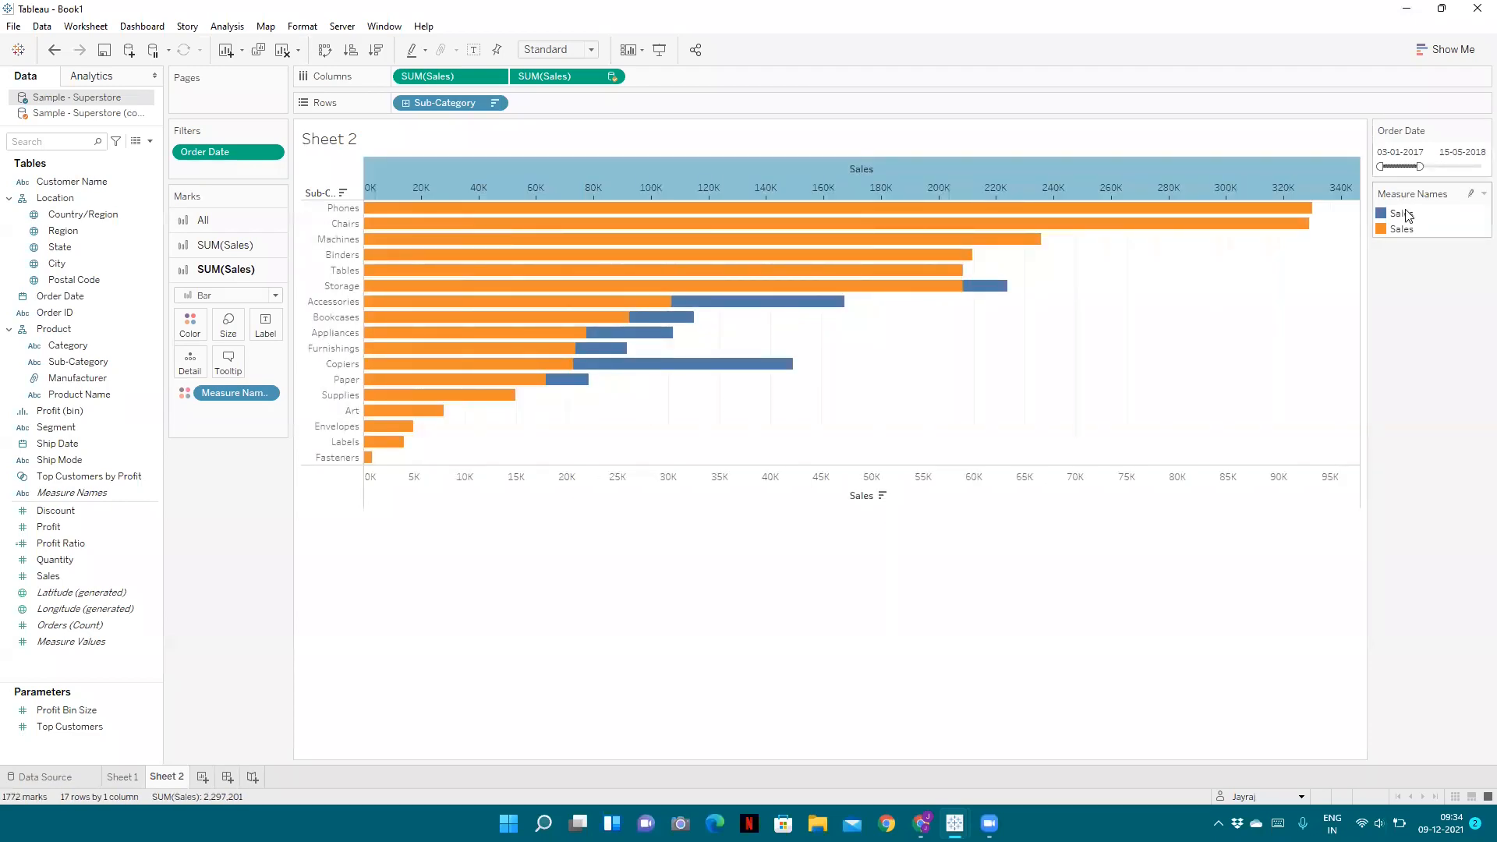
Recolour the orange Sales series to the grey-brown swatch of the Automatic palette.
{"action": "double_click", "coordinate": [1387, 230]}
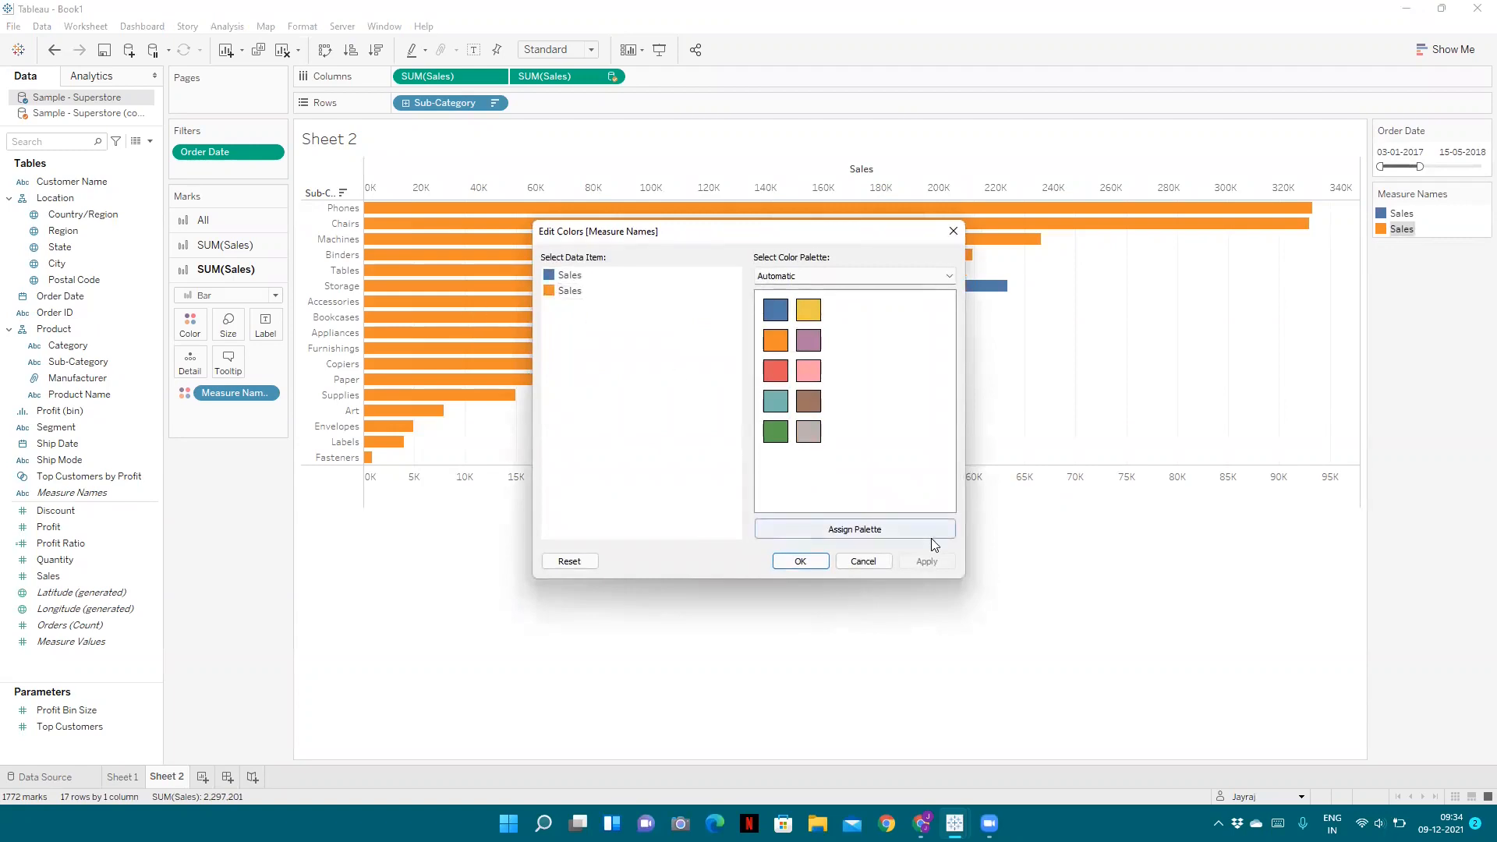
{"action": "left_click", "coordinate": [568, 291]}
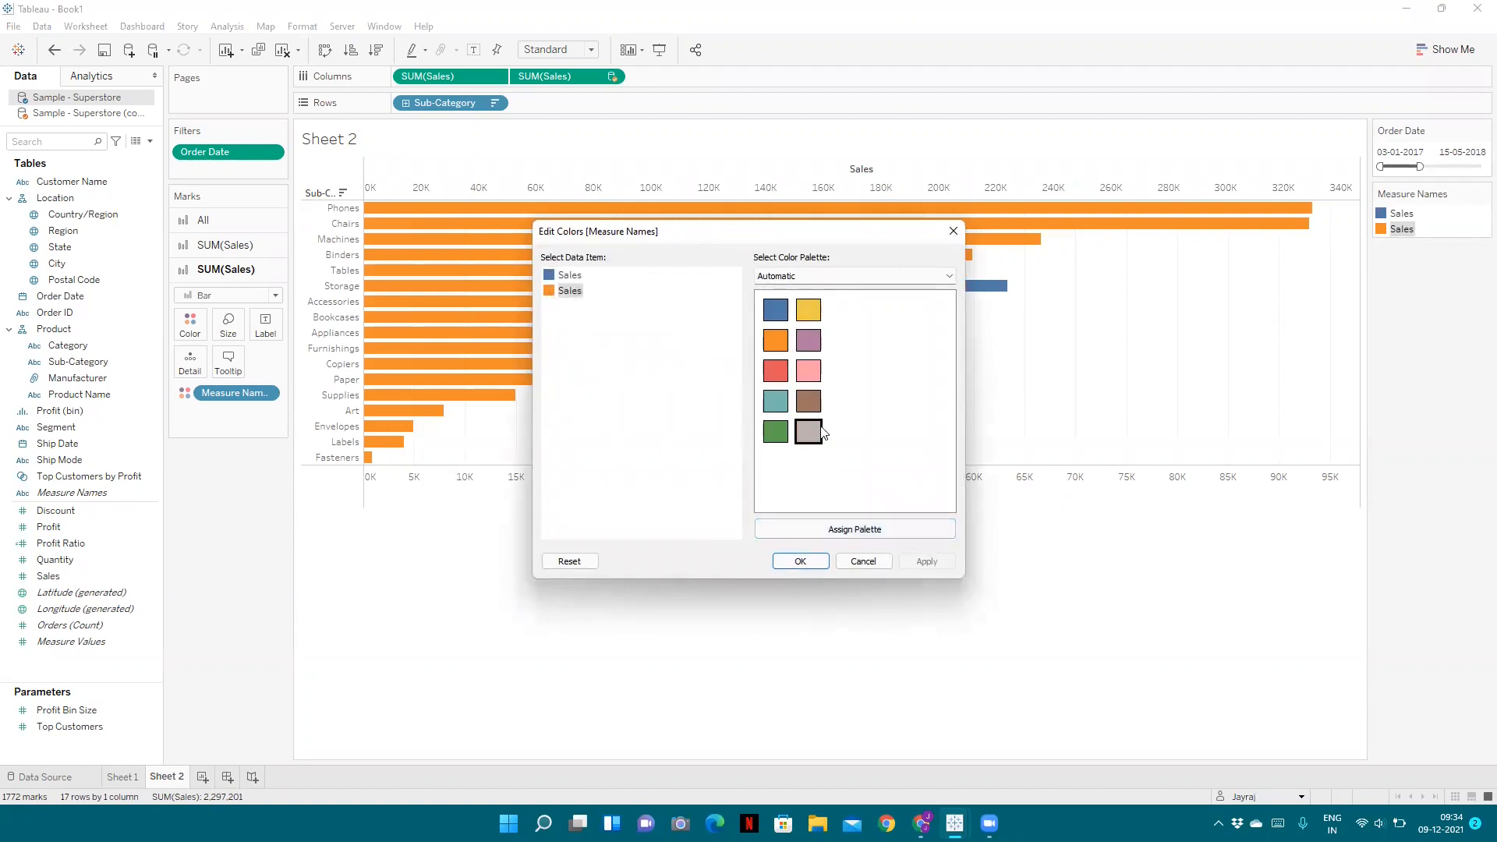
{"action": "left_click", "coordinate": [808, 431]}
{"action": "left_click", "coordinate": [927, 562]}
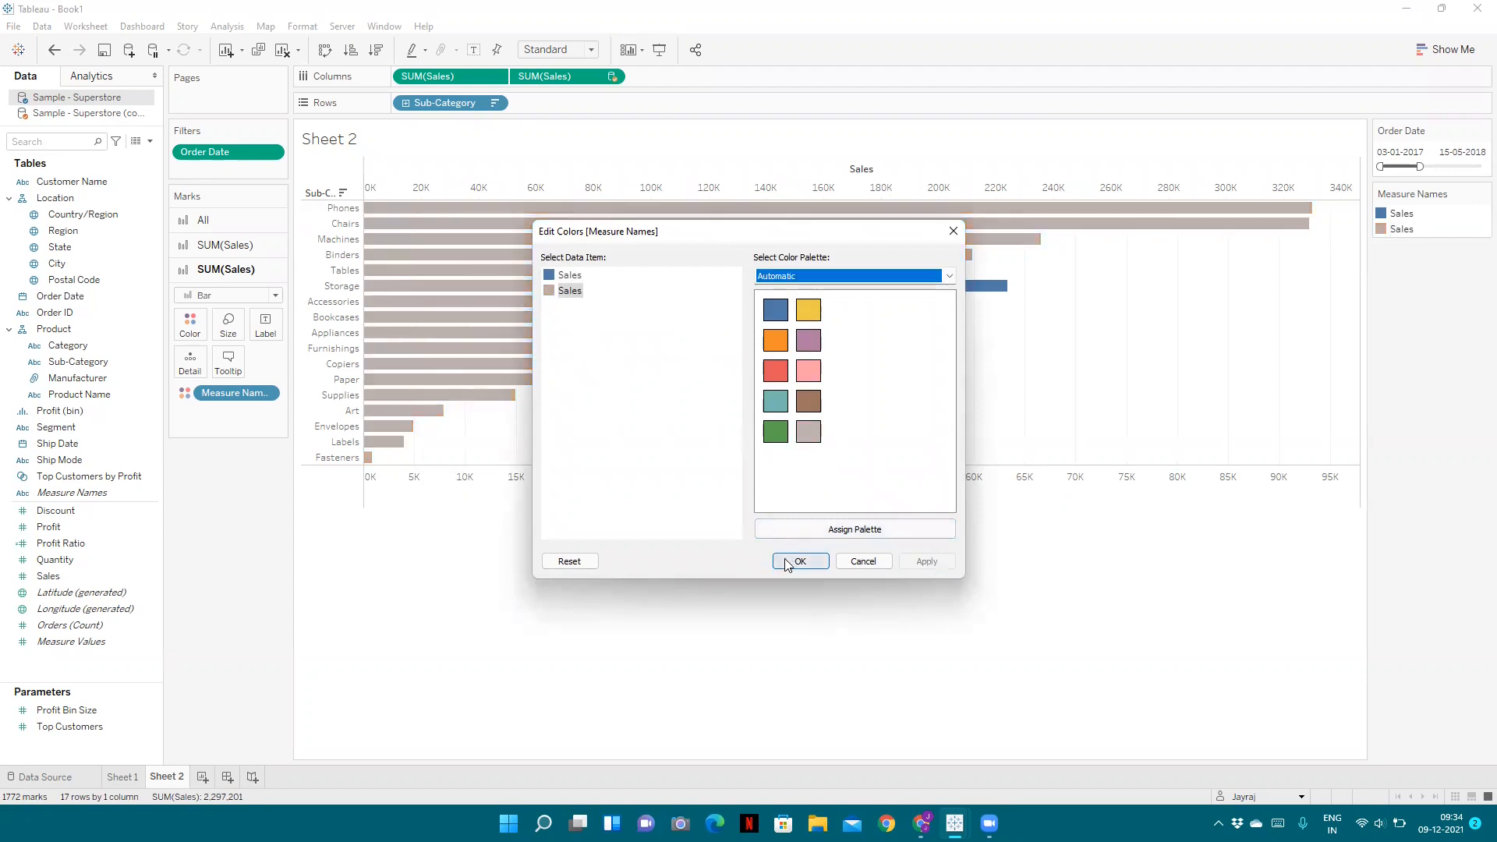
{"action": "left_click", "coordinate": [799, 562]}
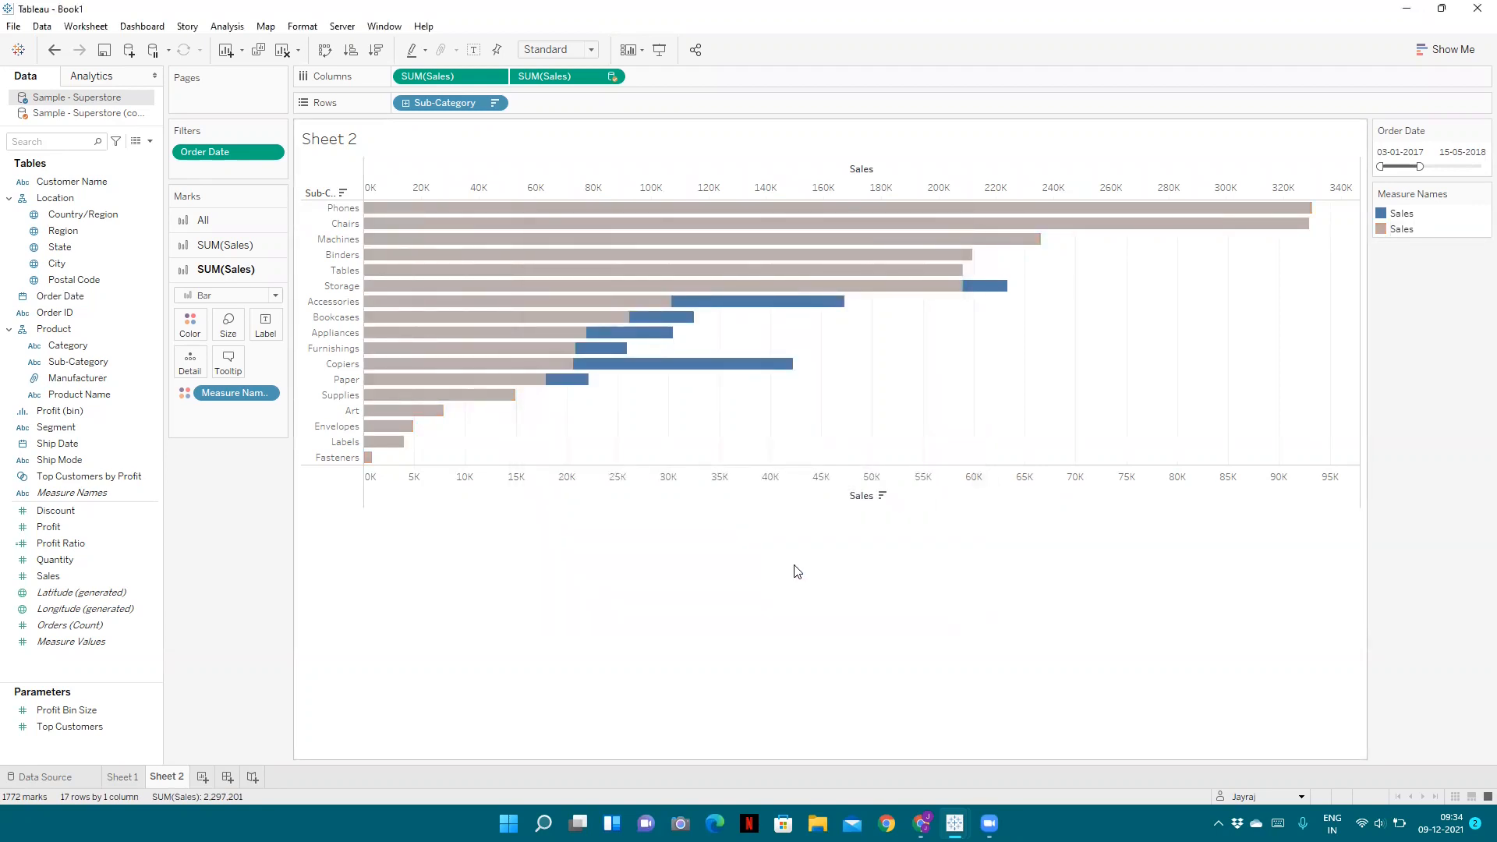
Shift the Order Date filter range to 29-03-2018 through 08-08-2019.
{"action": "right_click", "coordinate": [737, 182]}
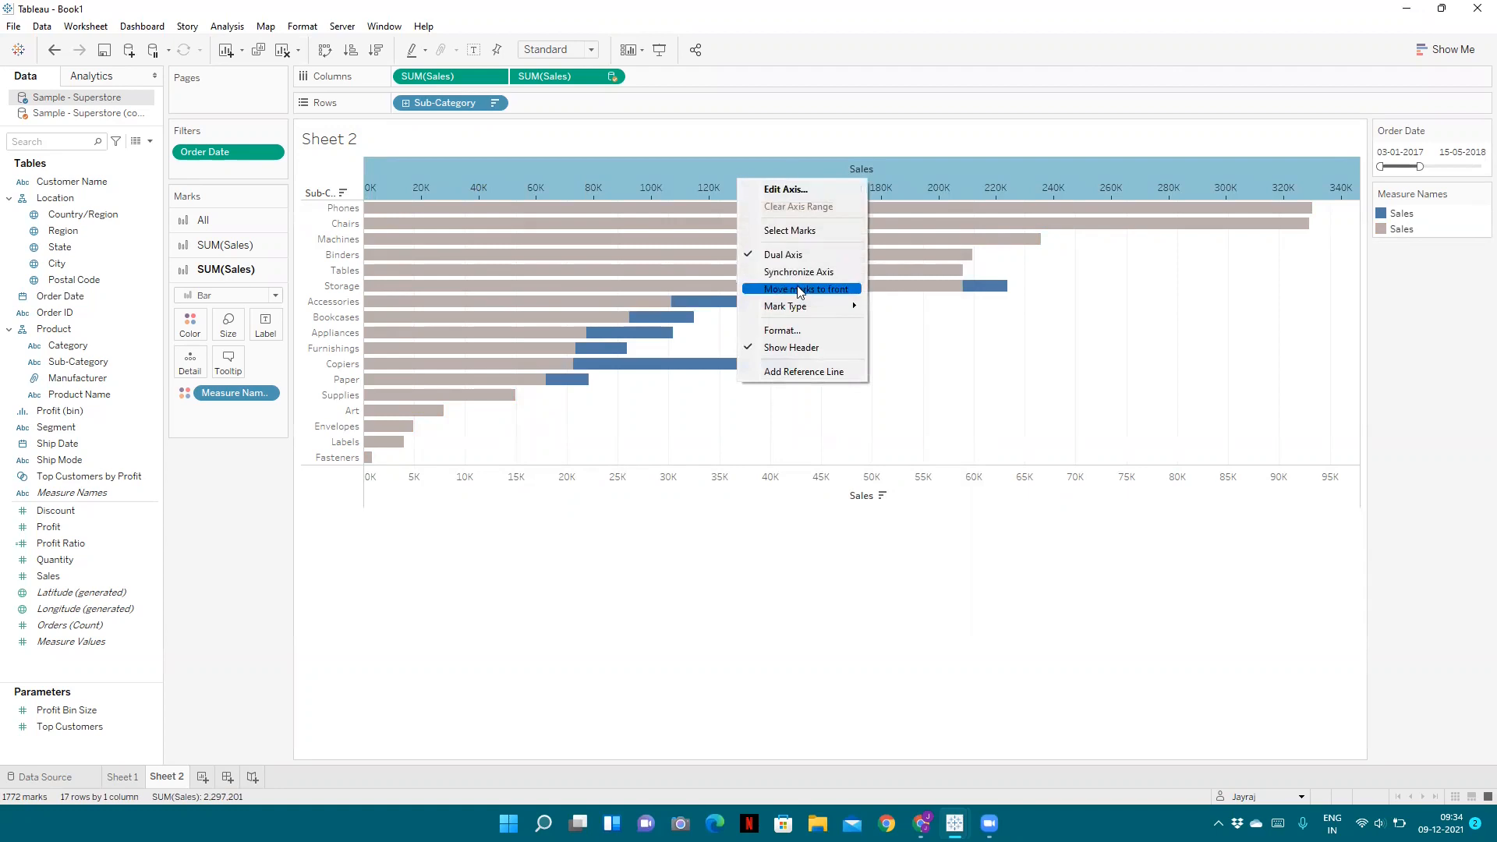
{"action": "left_click", "coordinate": [641, 546]}
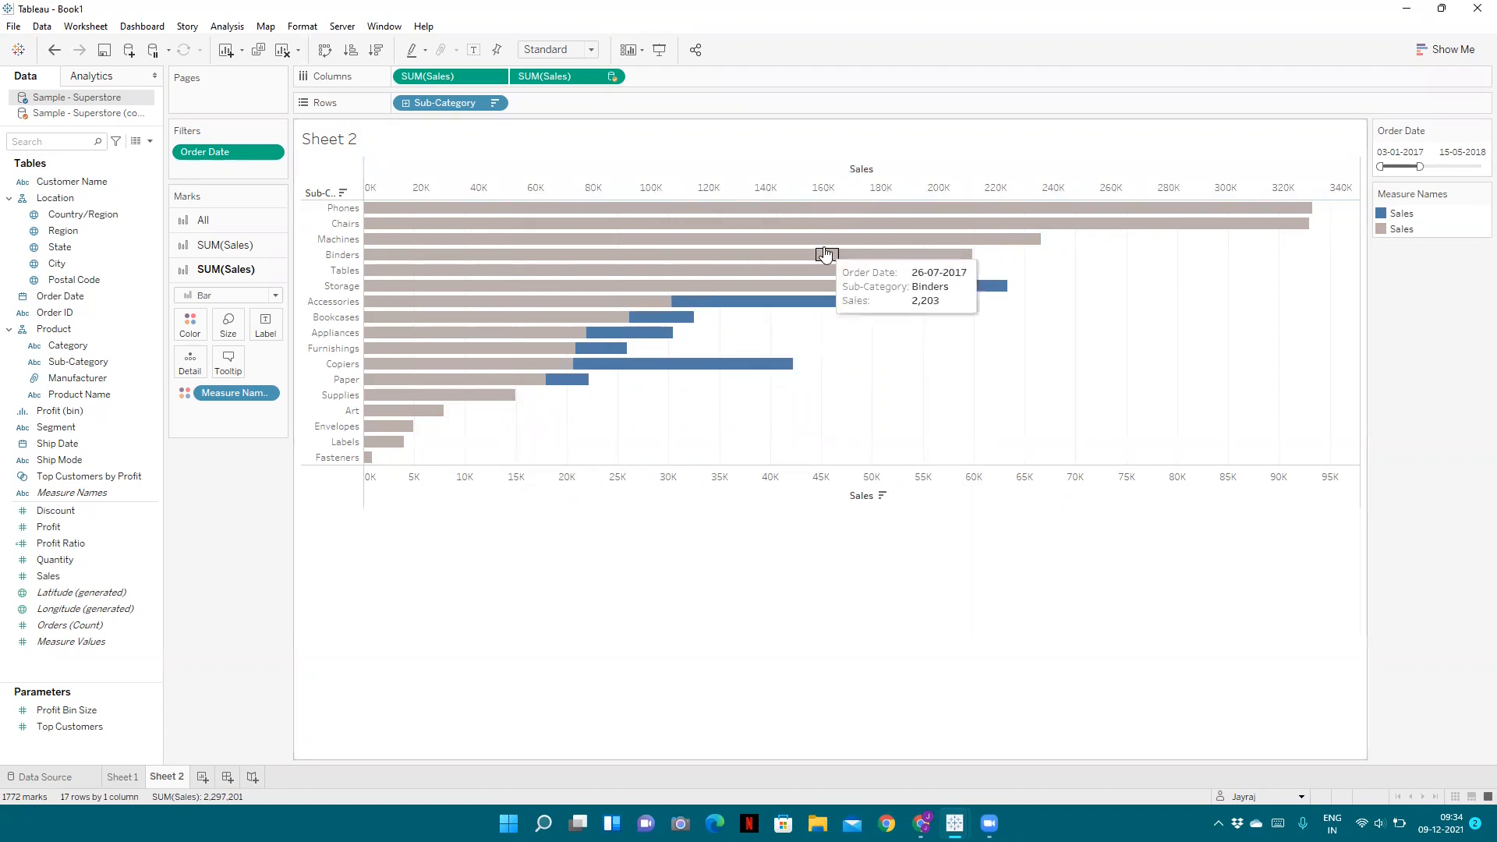
{"action": "left_click_drag", "start_coordinate": [1396, 170], "coordinate": [1427, 170]}
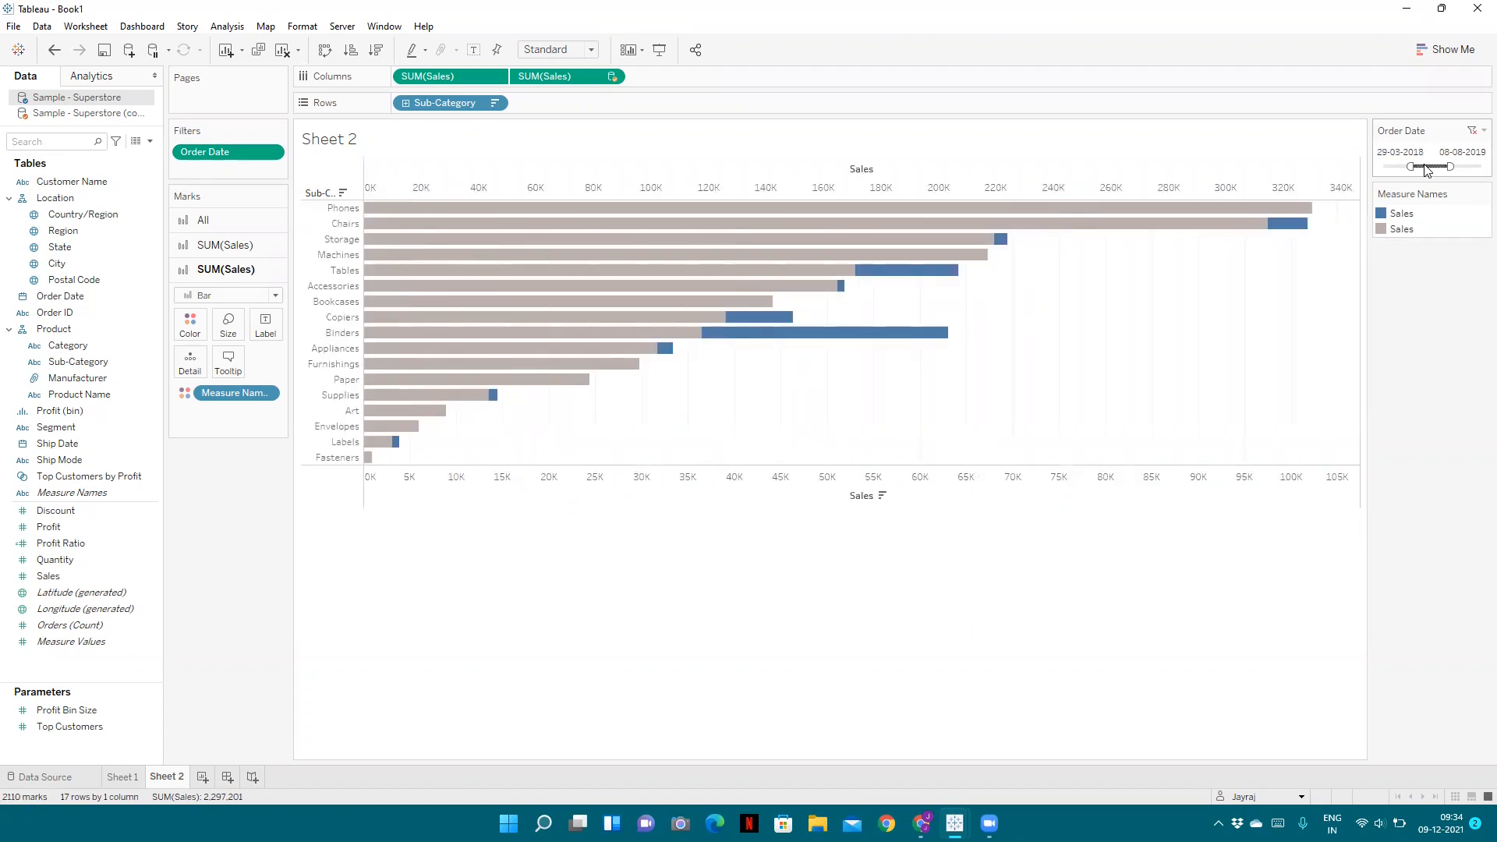
Bring the duplicated source's Sales marks to the front and set the Order Date filter range to 03-01-2017 through 15-04-2019.
{"action": "right_click", "coordinate": [735, 182]}
{"action": "left_click", "coordinate": [789, 291]}
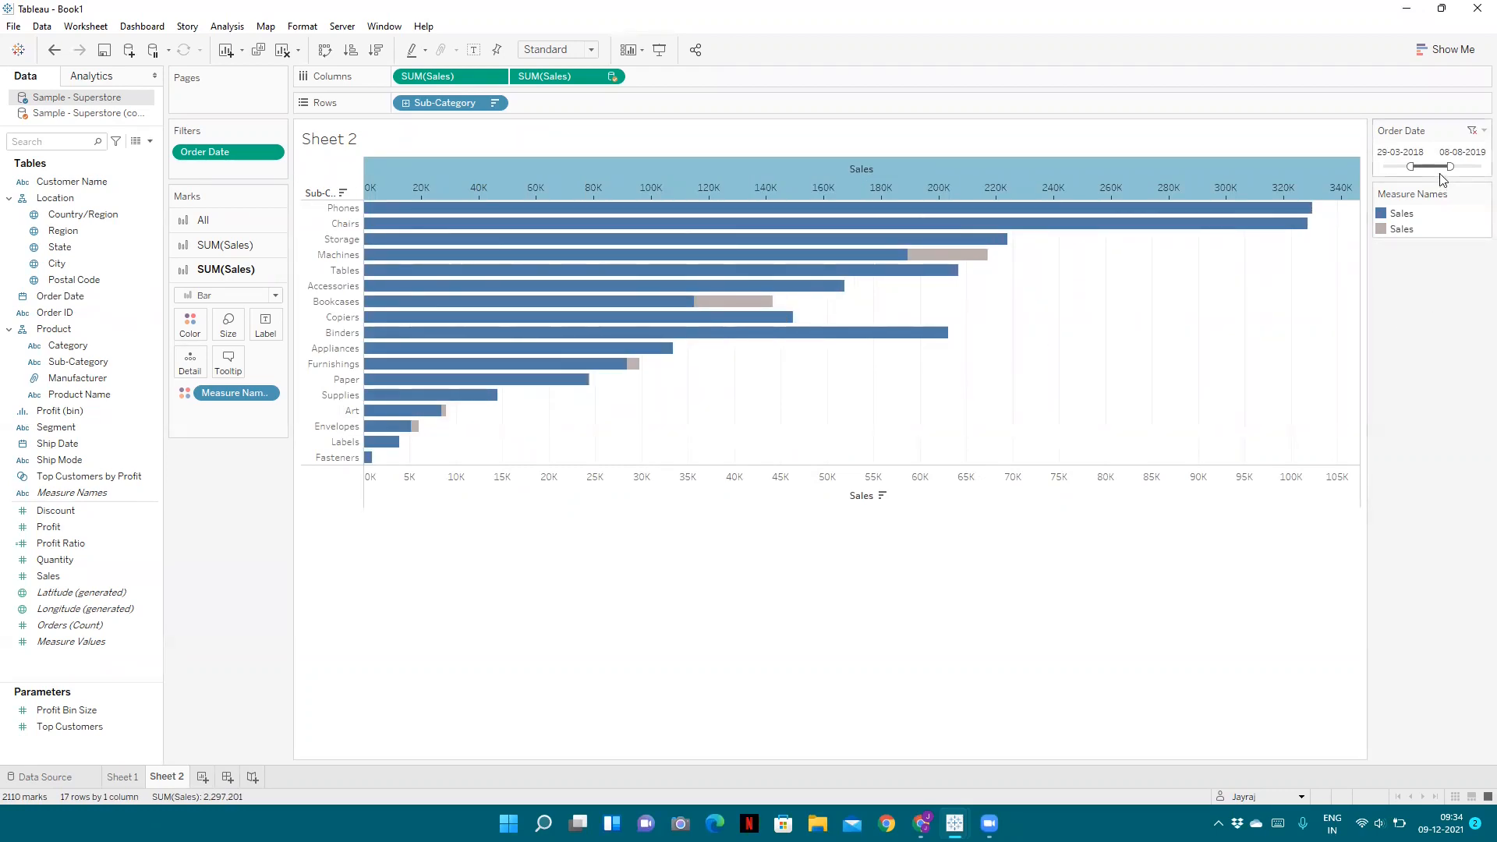
{"action": "left_click_drag", "start_coordinate": [1452, 166], "coordinate": [1484, 166]}
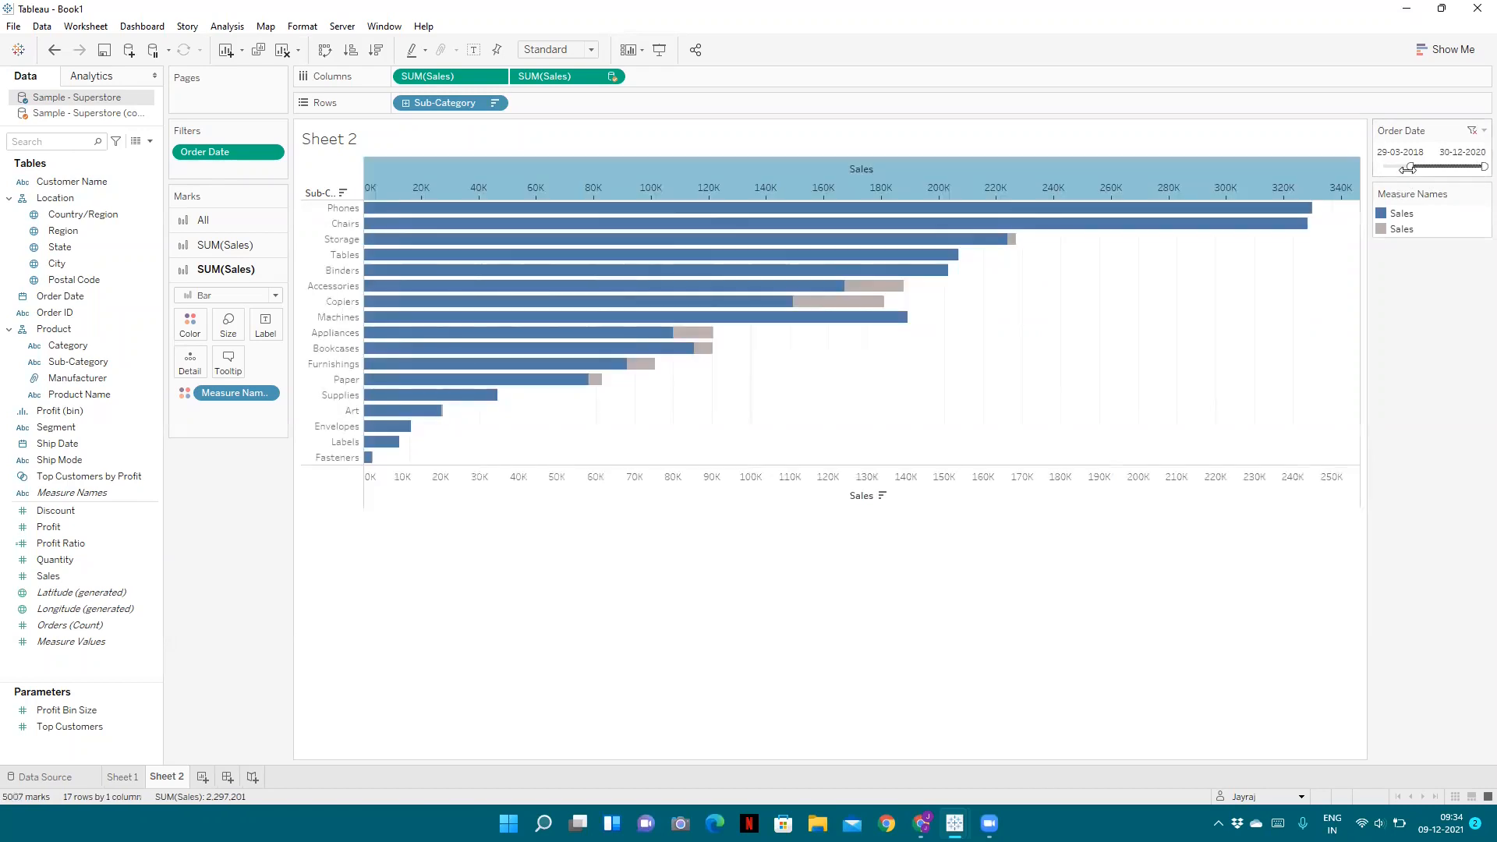
{"action": "left_click_drag", "start_coordinate": [1378, 166], "coordinate": [1379, 166]}
{"action": "left_click_drag", "start_coordinate": [1479, 166], "coordinate": [1455, 166]}
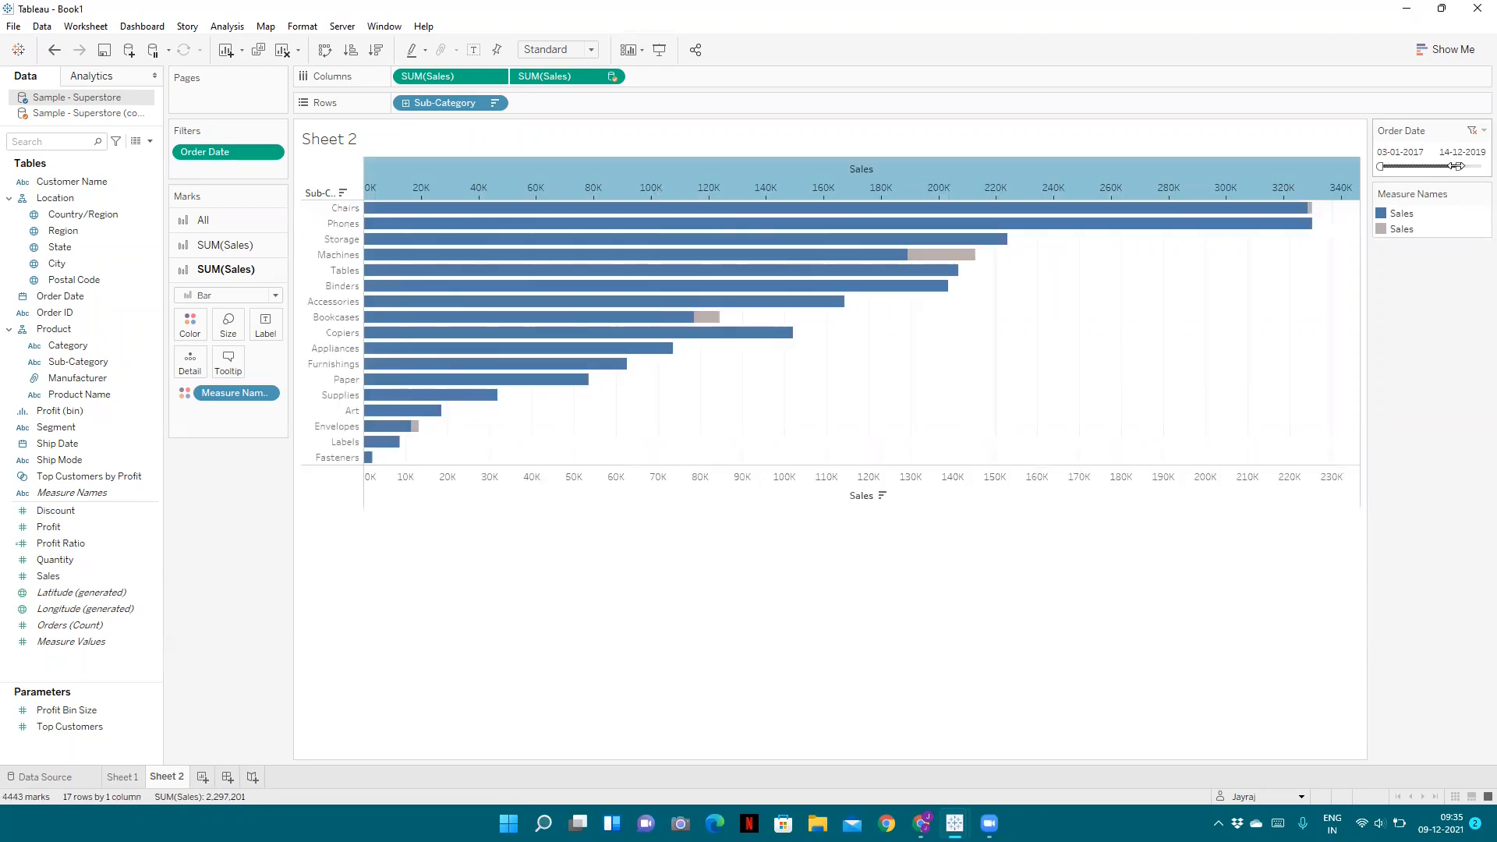
{"action": "left_click_drag", "start_coordinate": [1448, 166], "coordinate": [1438, 166]}
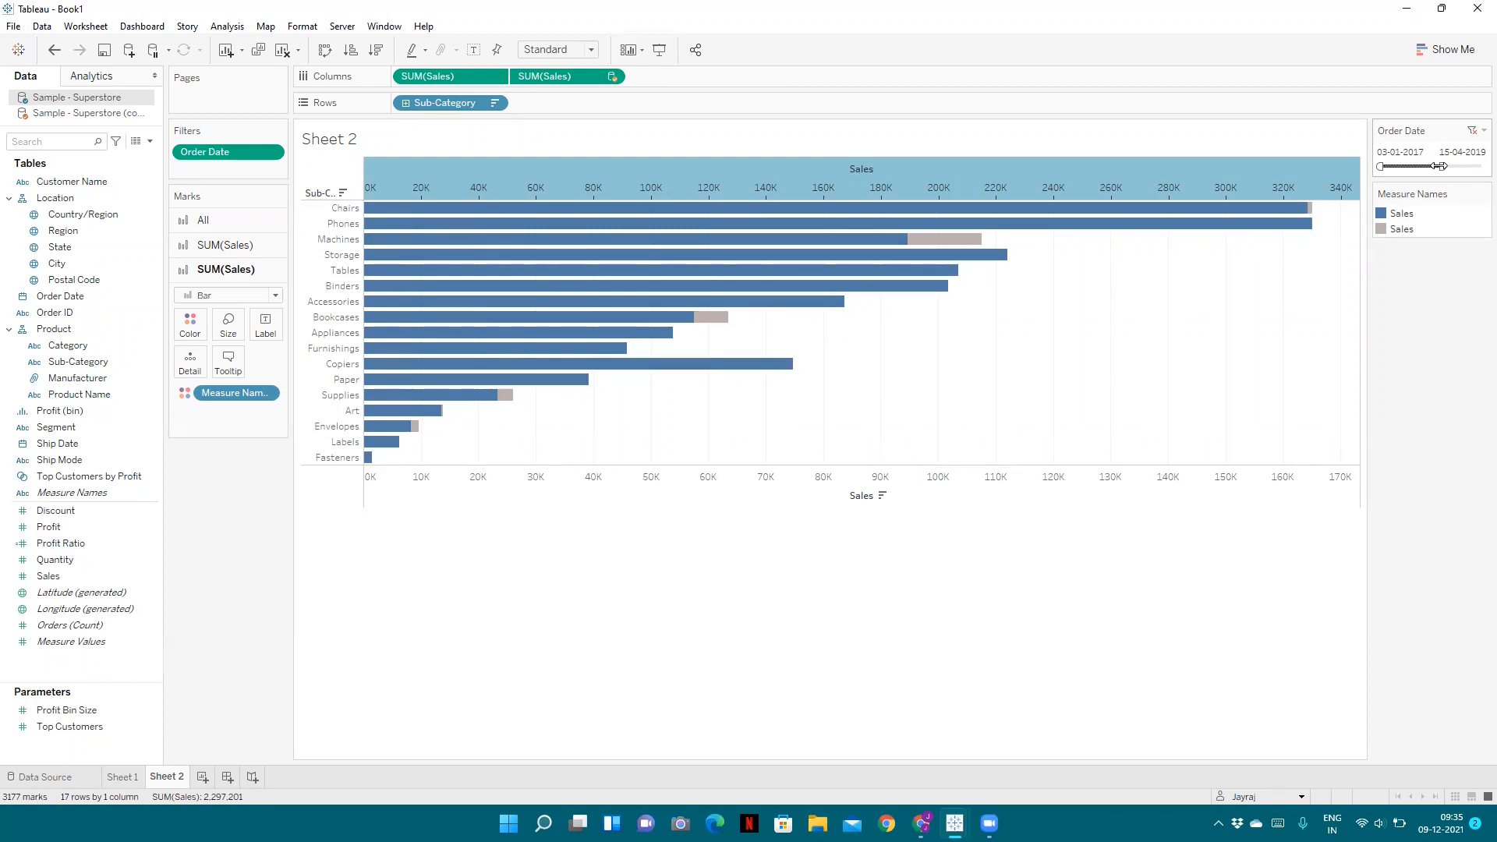
Synchronize the two Sales axes and move the duplicated source's Sales marks to the back.
{"action": "left_click", "coordinate": [267, 247]}
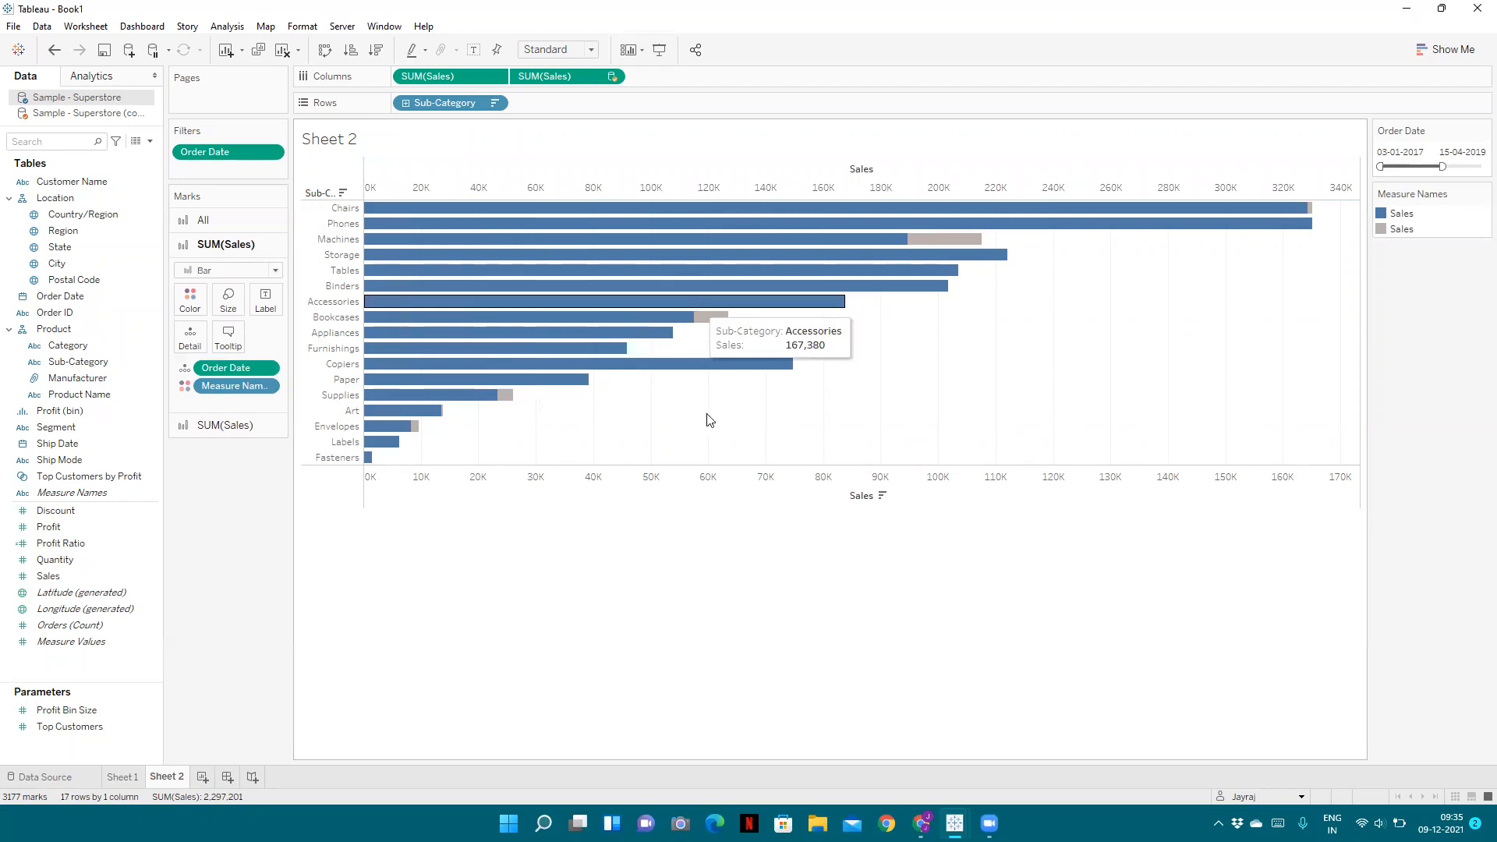
{"action": "right_click", "coordinate": [763, 477]}
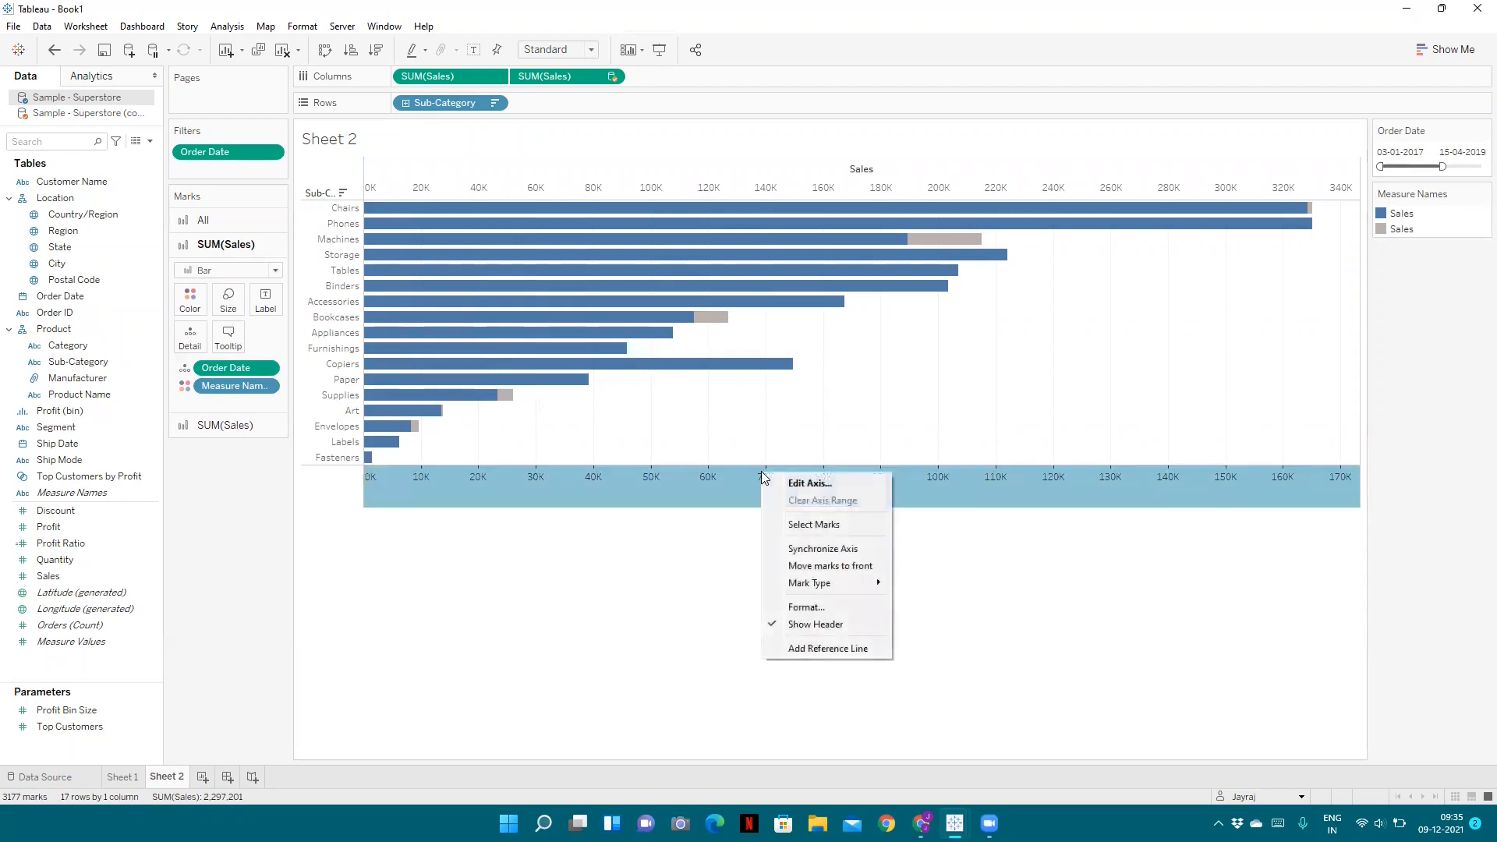
{"action": "left_click", "coordinate": [820, 550]}
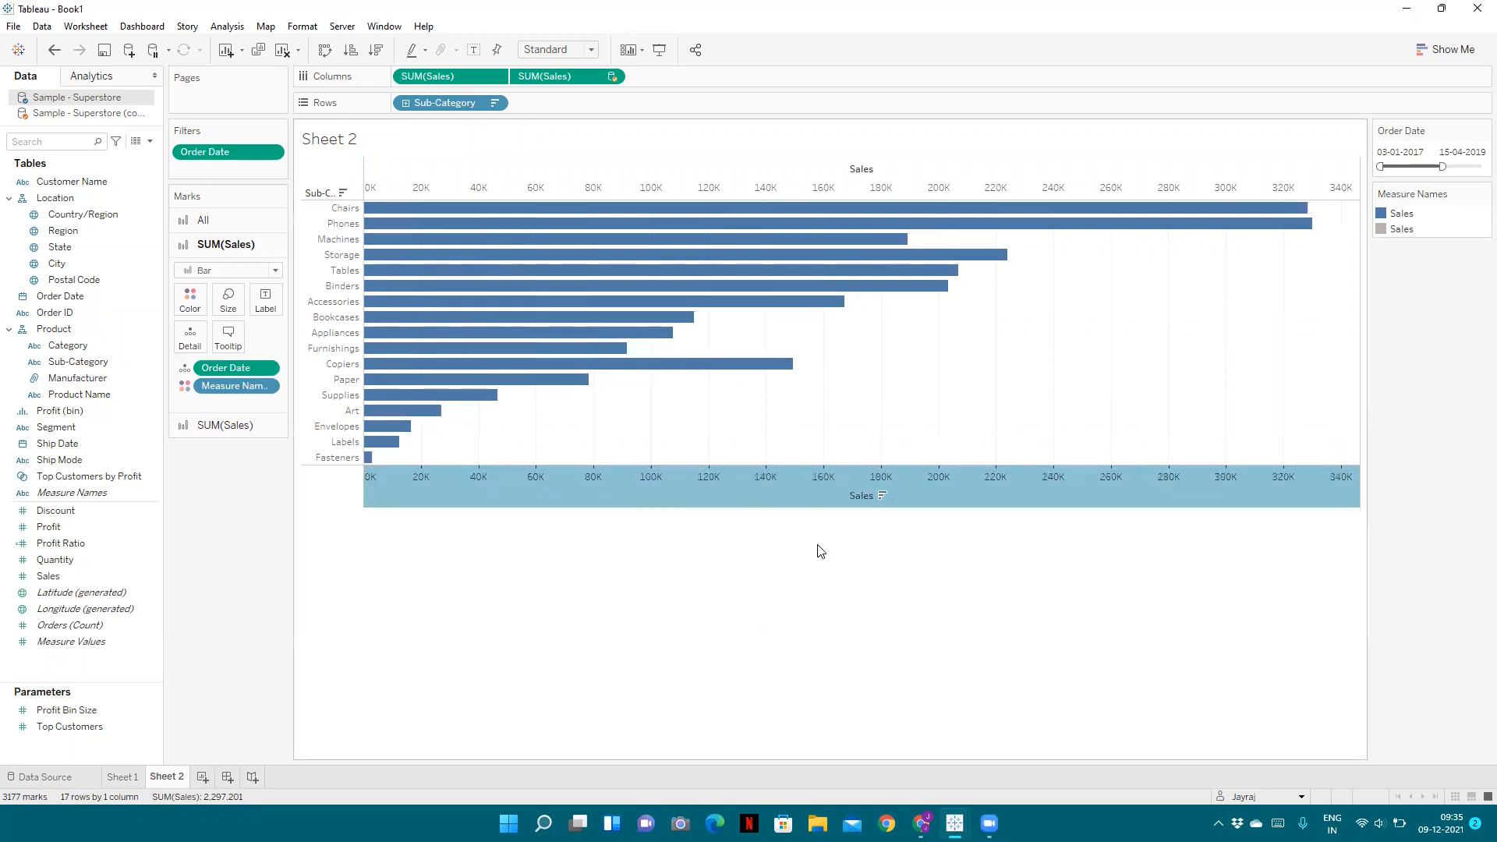
{"action": "left_click", "coordinate": [918, 185]}
{"action": "right_click", "coordinate": [918, 185]}
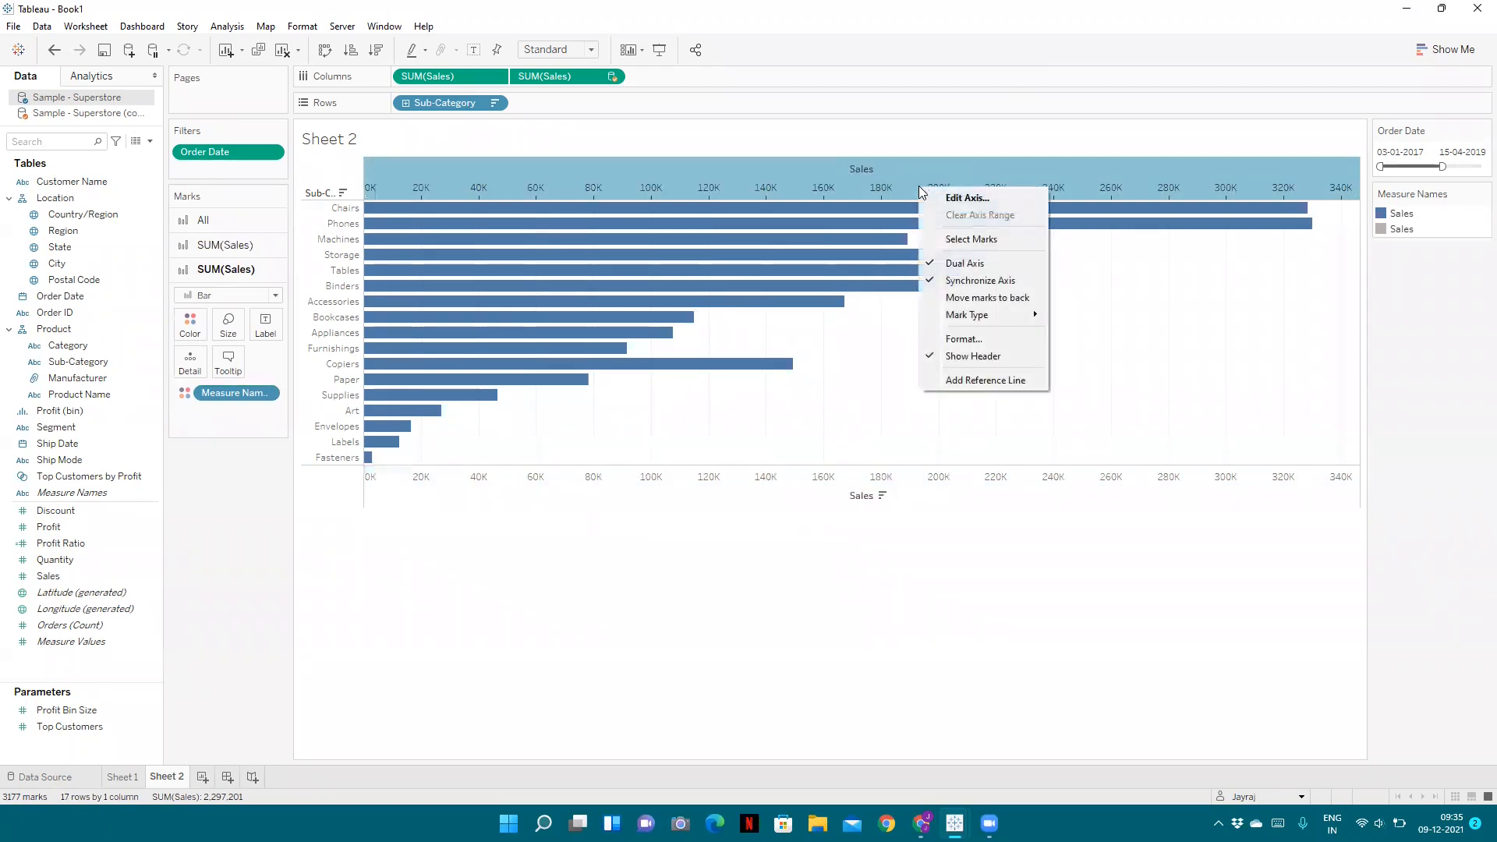
{"action": "left_click", "coordinate": [995, 298]}
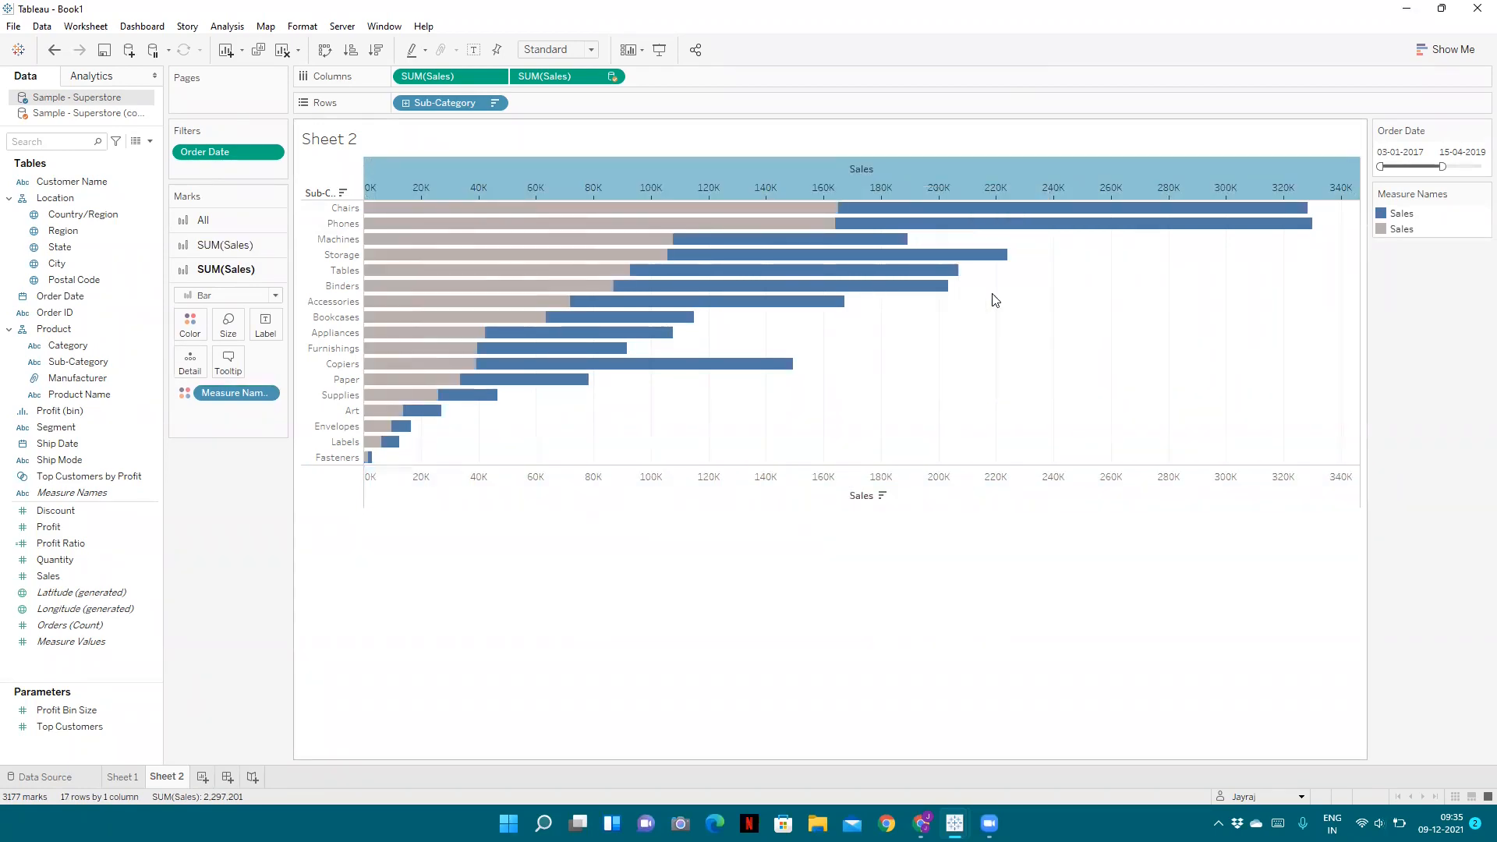
{"action": "left_click", "coordinate": [1002, 592]}
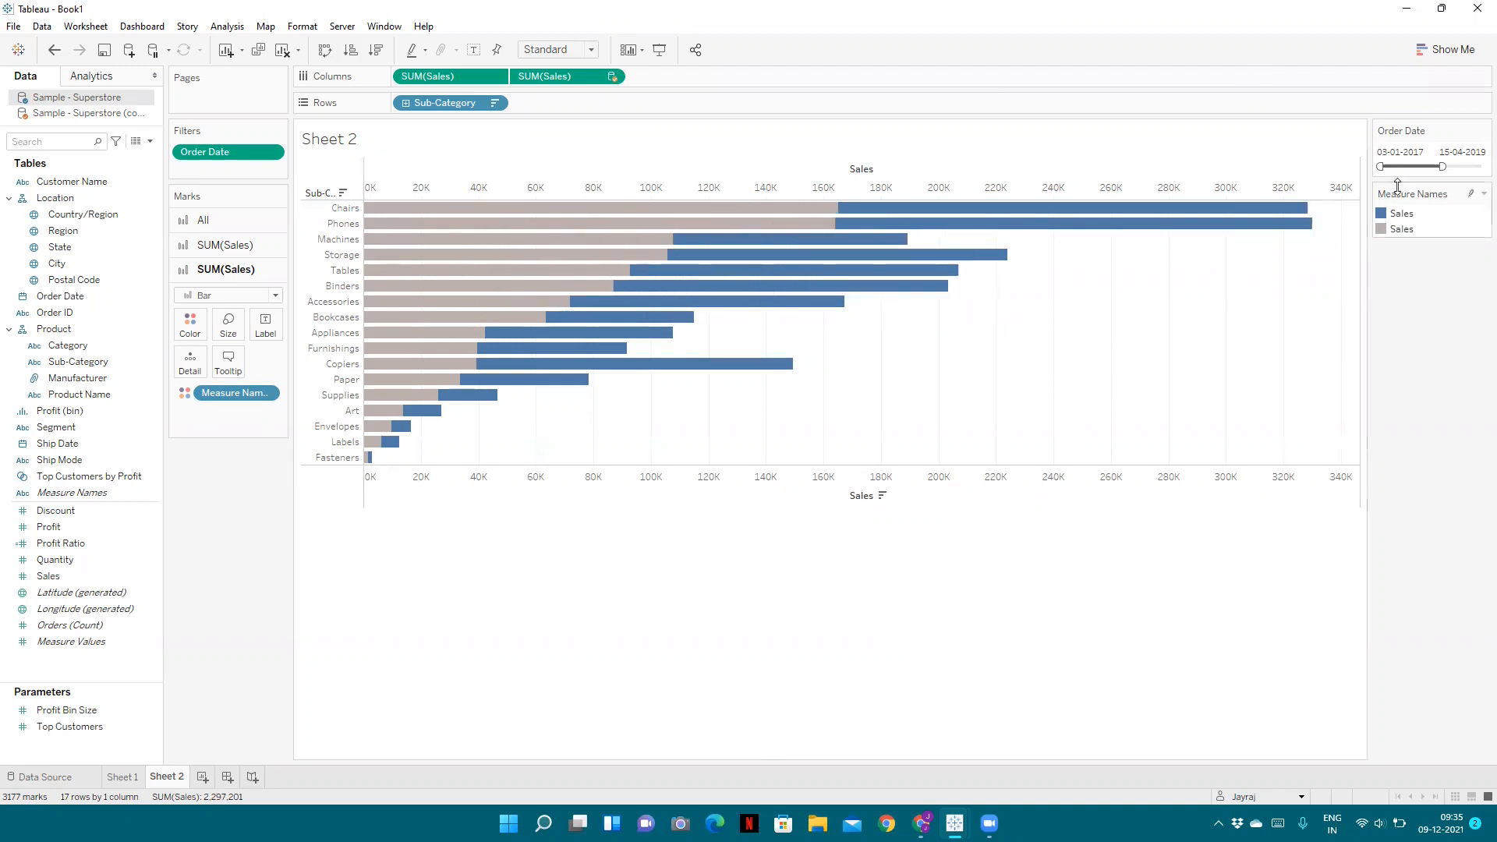
Narrow the Order Date filter range to end at 15-12-2017, and shift it to 08-05-2019 through 18-04-2020.
{"action": "left_click_drag", "start_coordinate": [1440, 166], "coordinate": [1408, 166]}
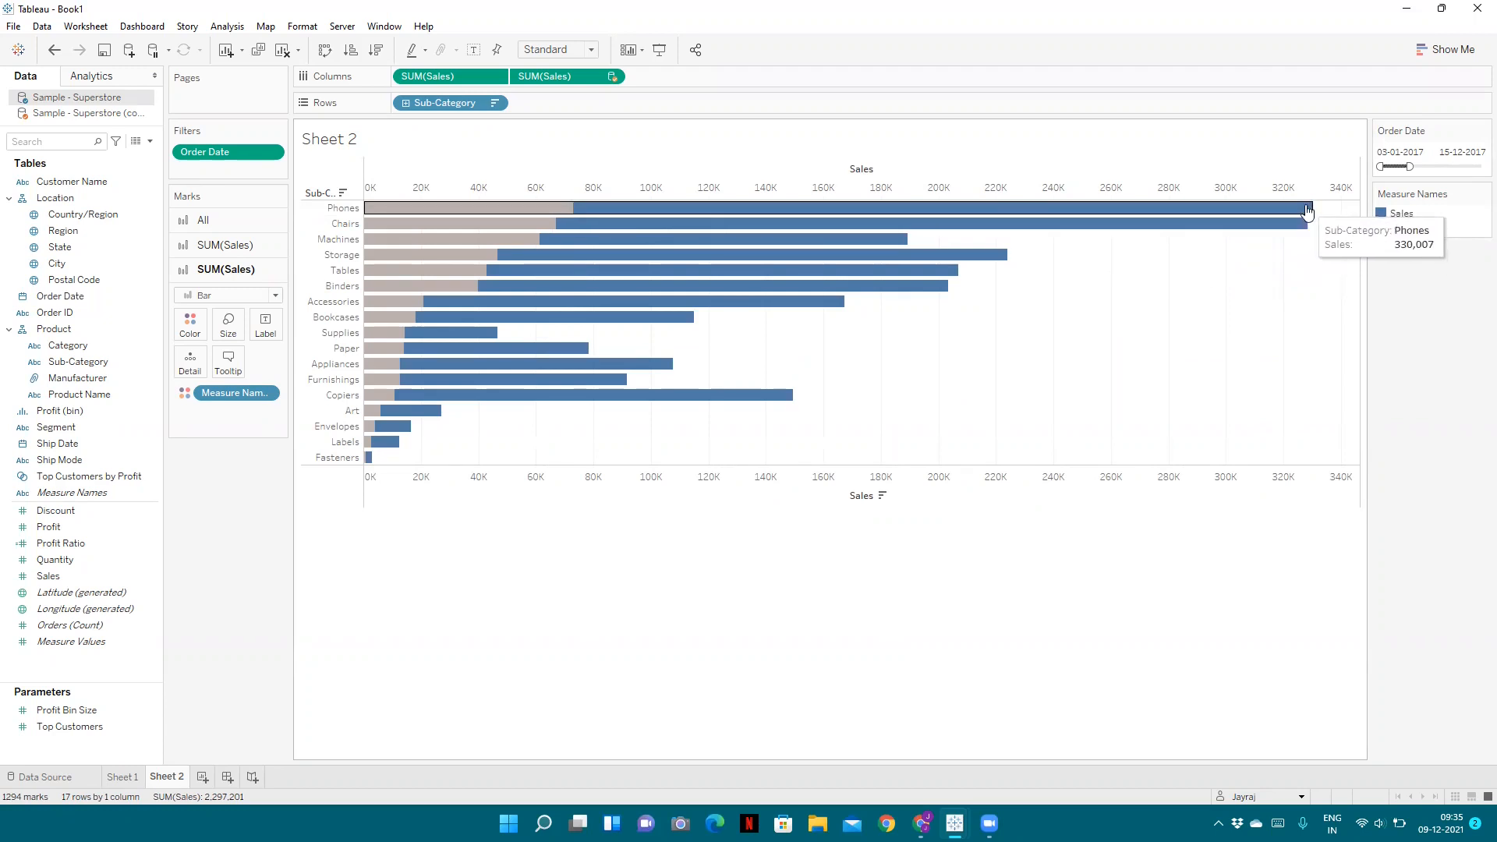
{"action": "left_click_drag", "start_coordinate": [1398, 168], "coordinate": [1450, 168]}
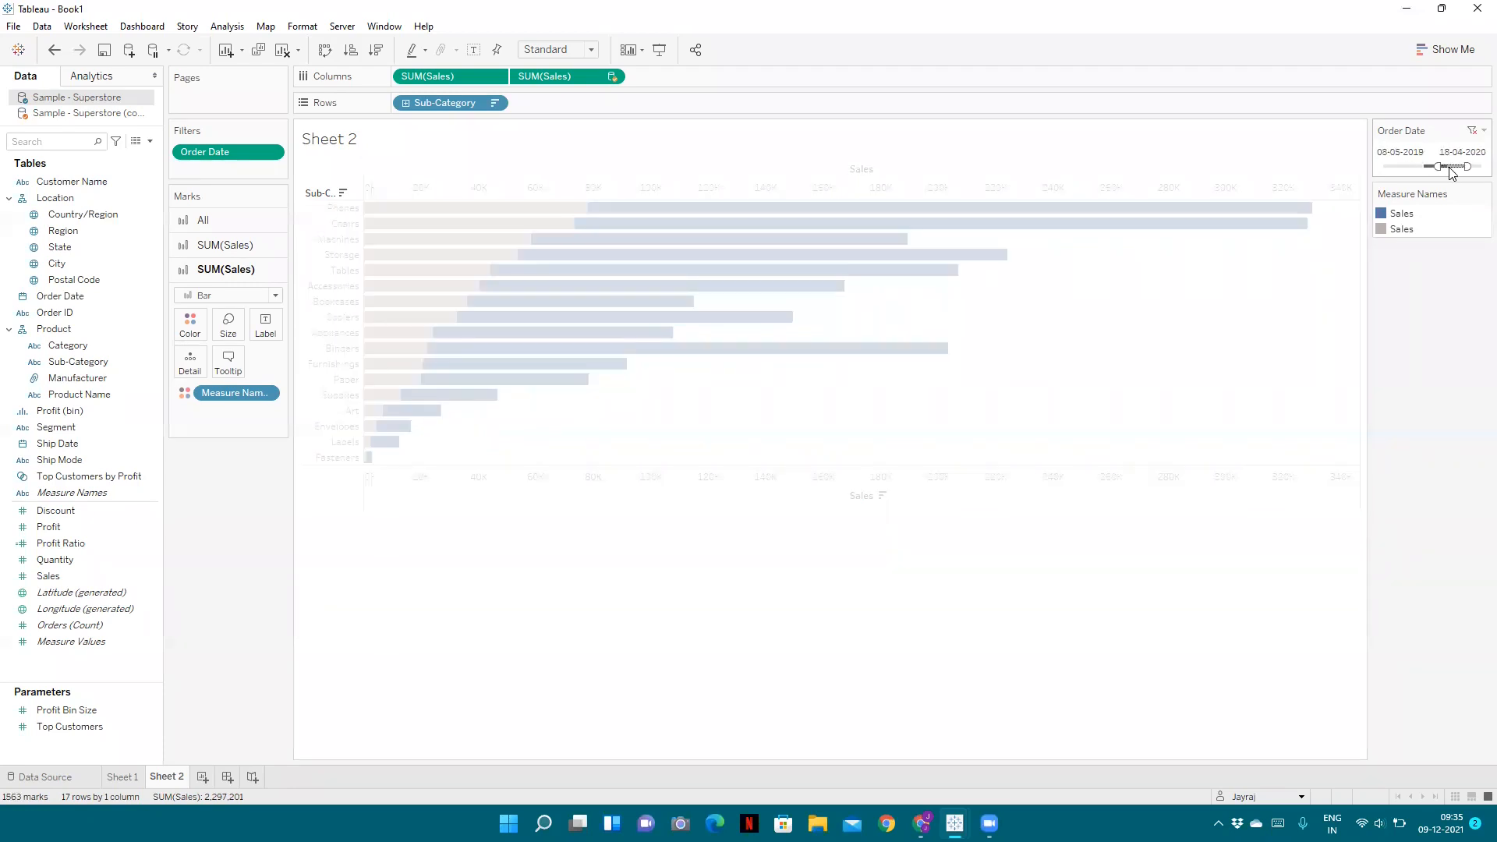
On a new worksheet, list Sub-Category in rows, encode Sales as mark size and set the mark type to Bar.
{"action": "left_click", "coordinate": [206, 778]}
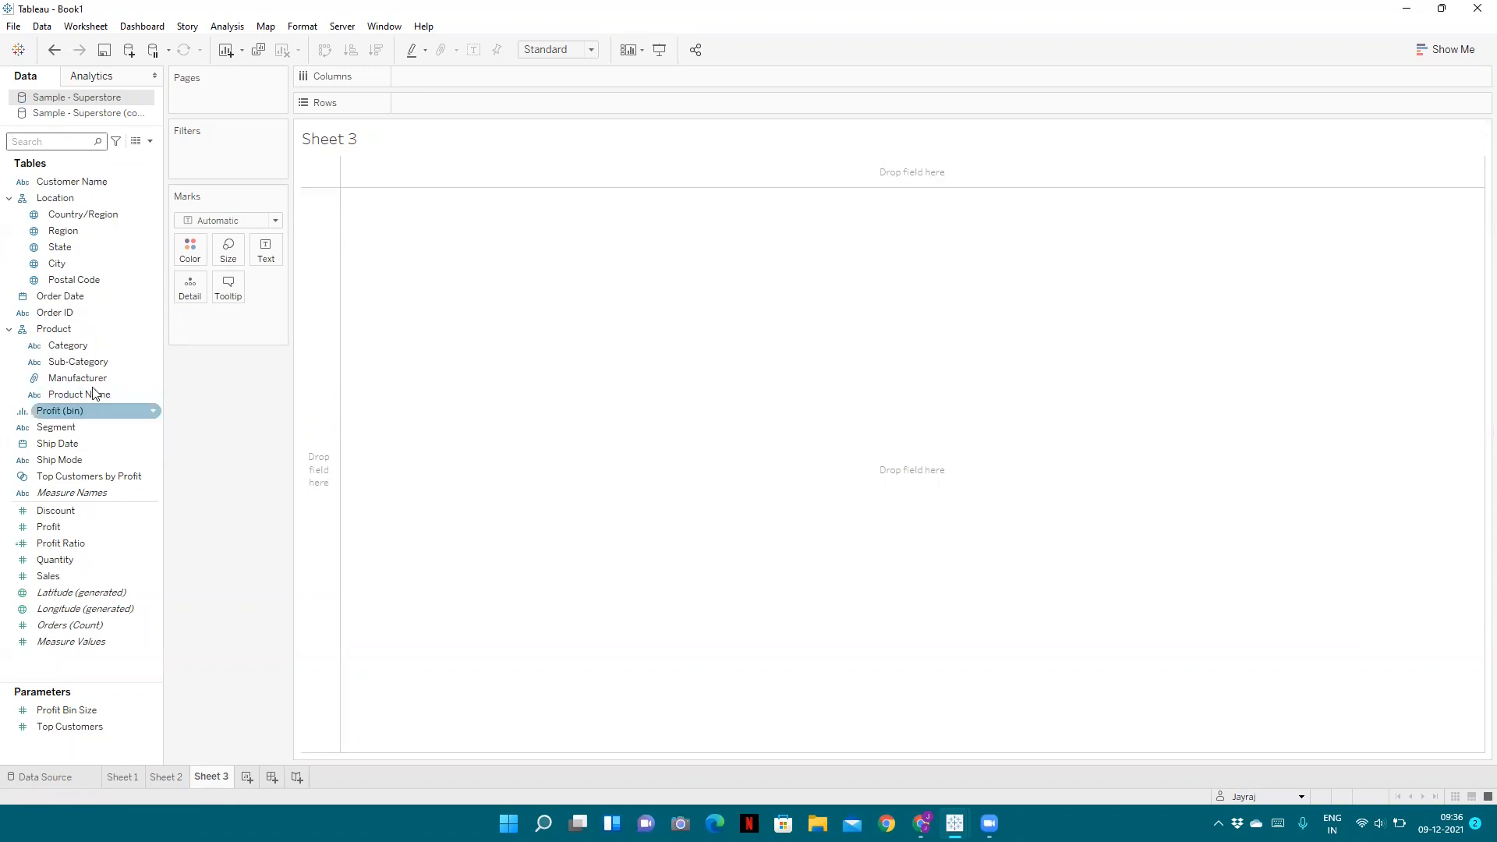
{"action": "left_click_drag", "start_coordinate": [109, 358], "coordinate": [438, 106]}
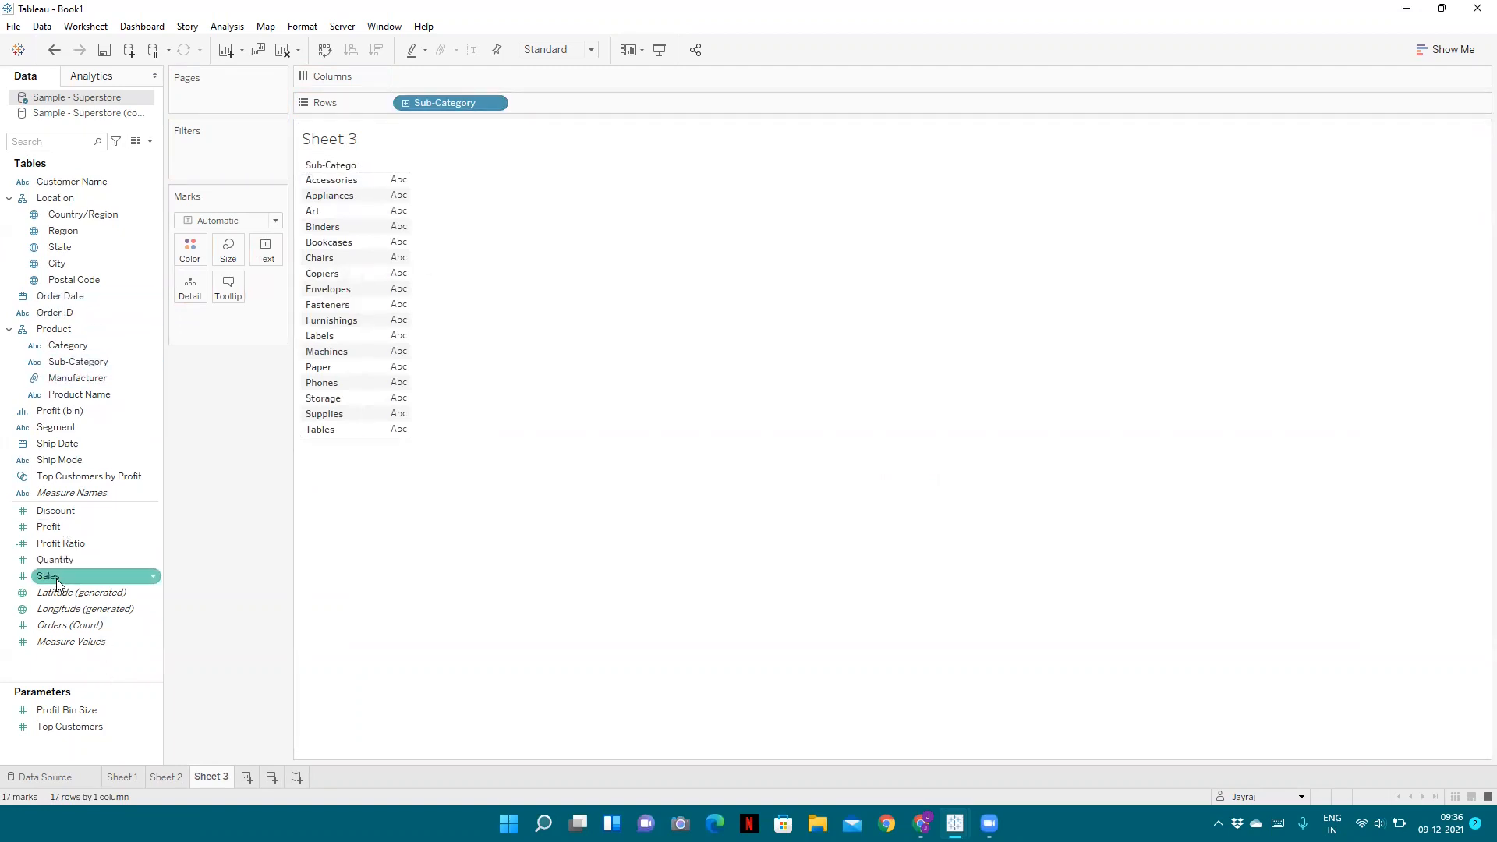
{"action": "left_click_drag", "start_coordinate": [56, 578], "coordinate": [230, 251]}
{"action": "left_click", "coordinate": [233, 221]}
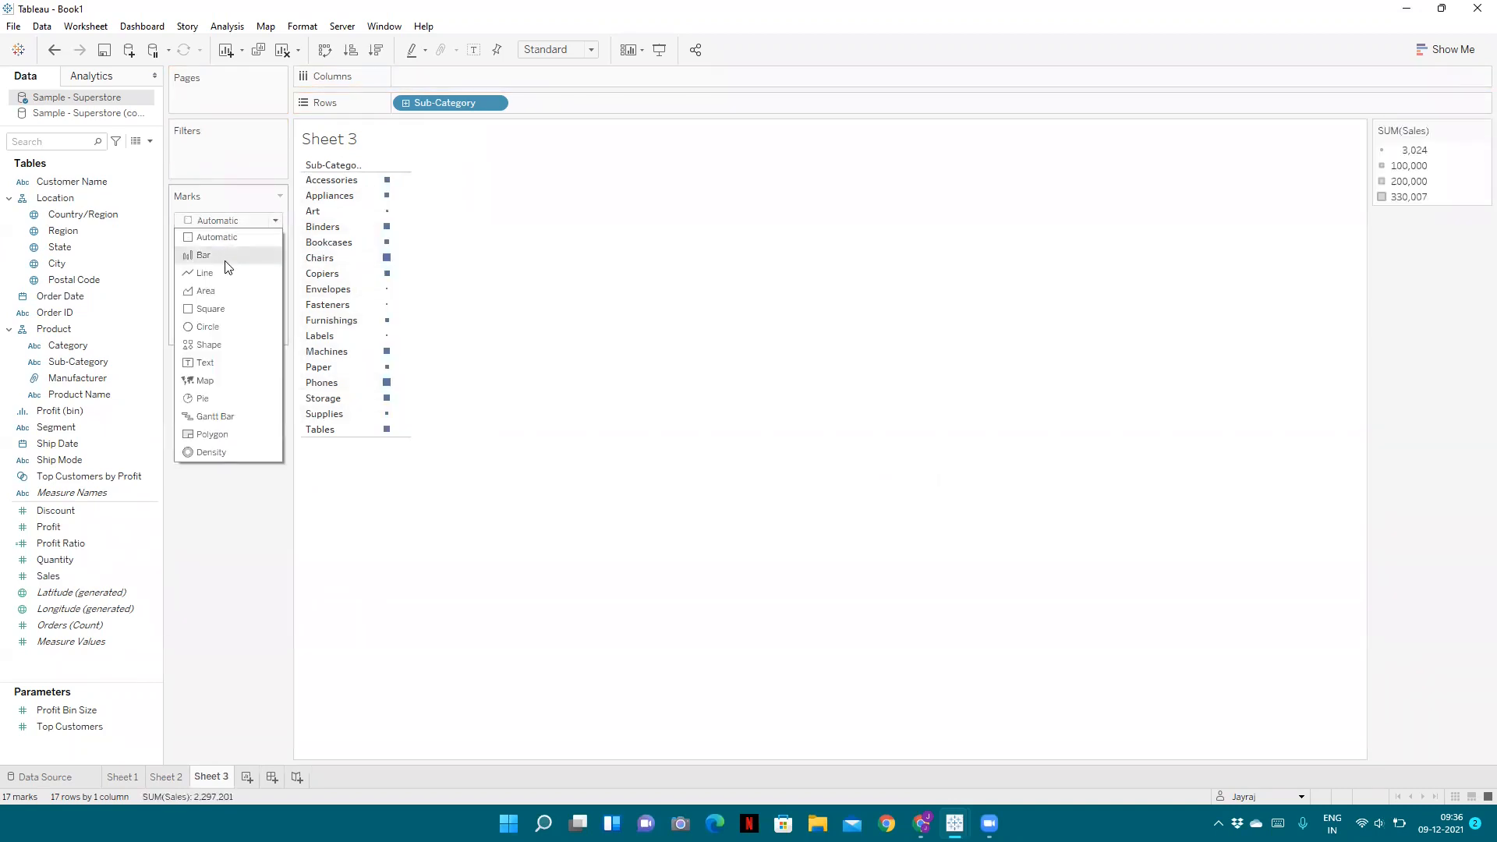
{"action": "left_click", "coordinate": [226, 256]}
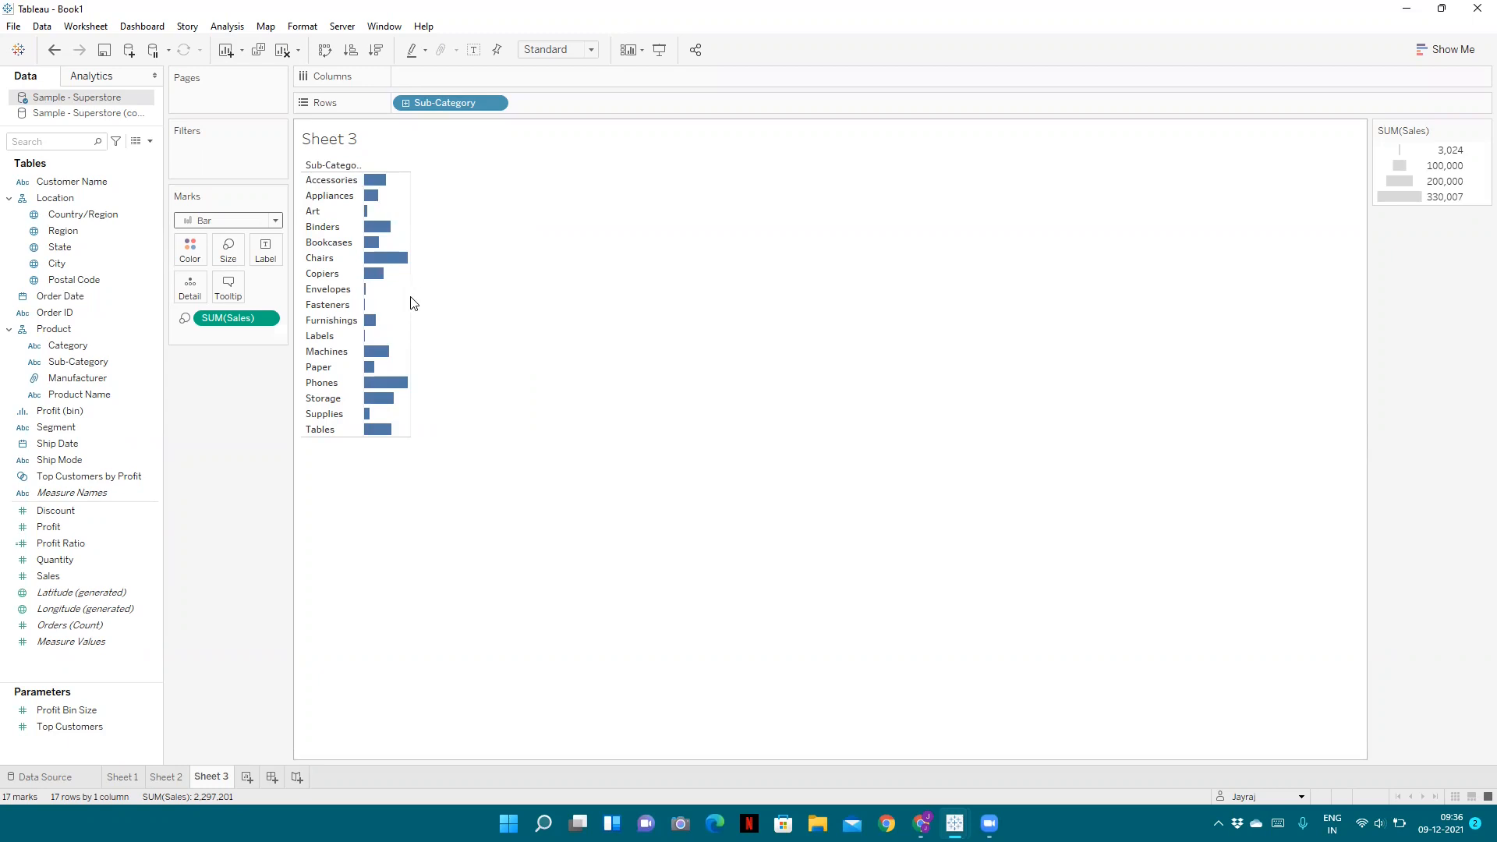
Widen the bar column and sort the sub-categories by the Sales field in descending order.
{"action": "left_click_drag", "start_coordinate": [411, 307], "coordinate": [552, 305]}
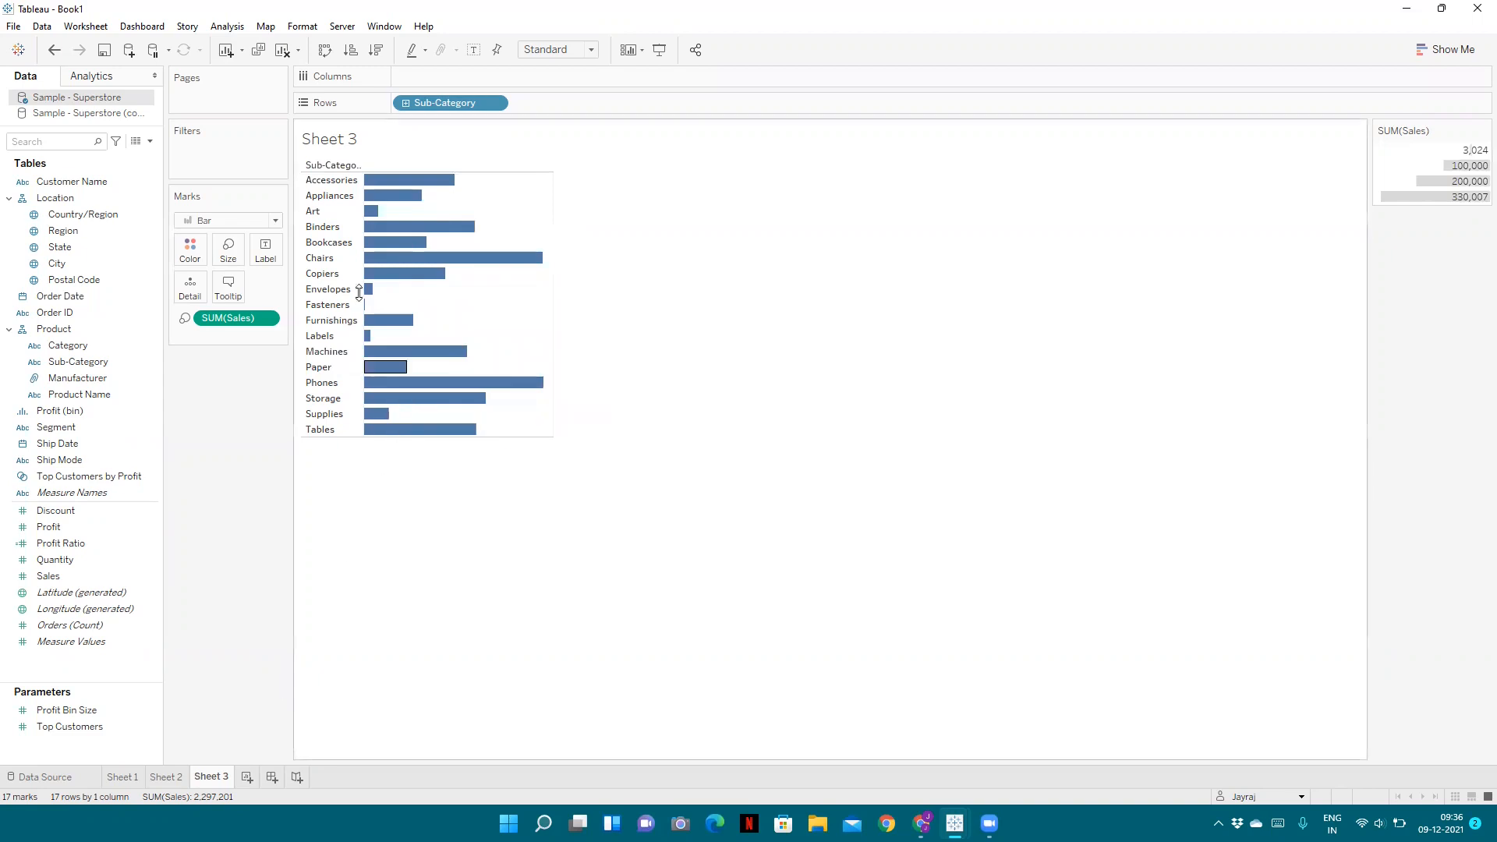
{"action": "left_click", "coordinate": [358, 168]}
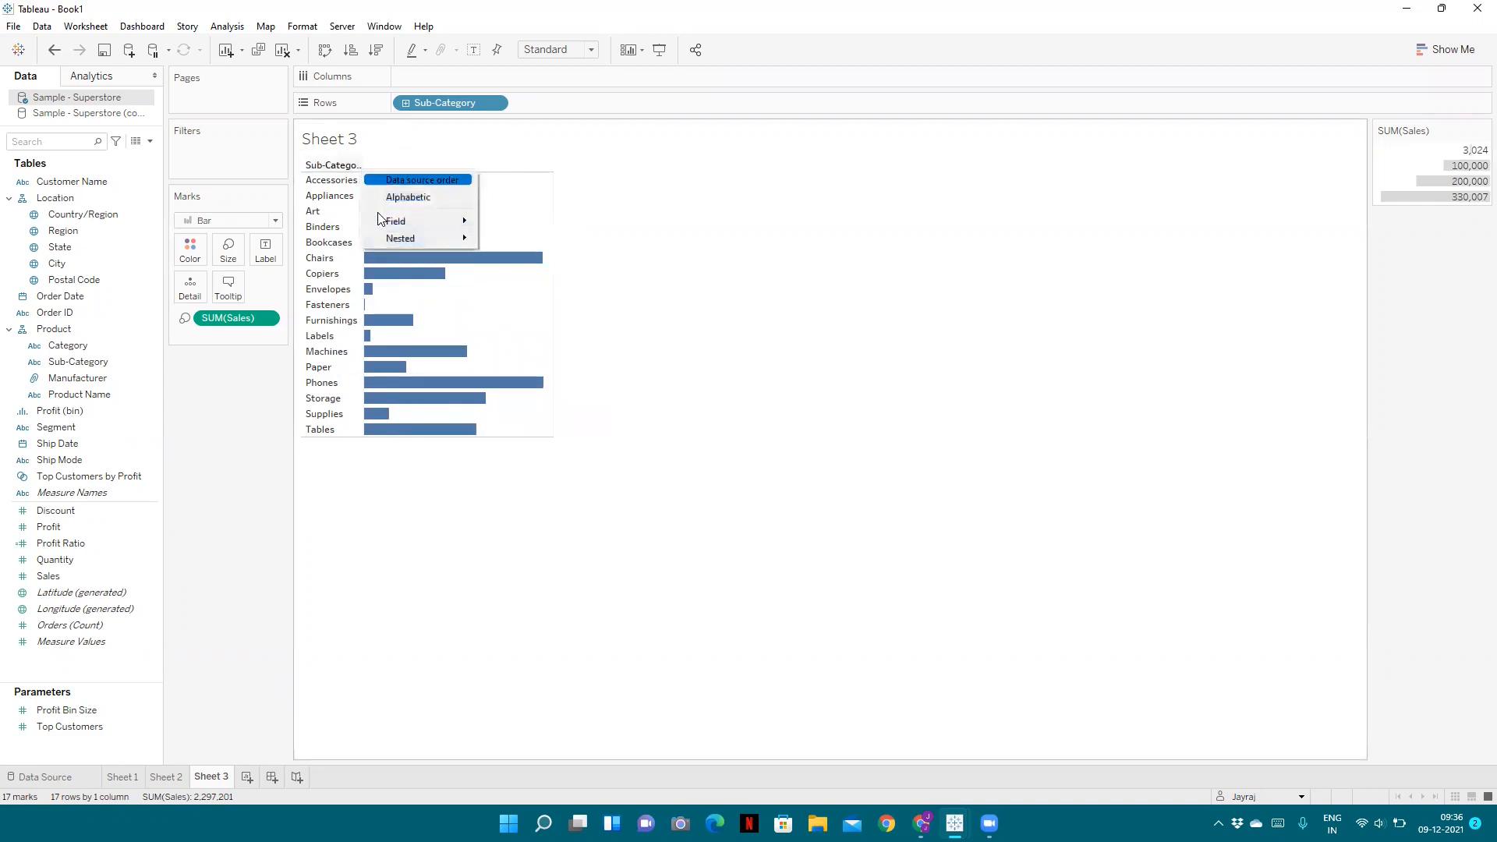
{"action": "mouse_move", "coordinate": [382, 221]}
{"action": "left_click", "coordinate": [516, 224]}
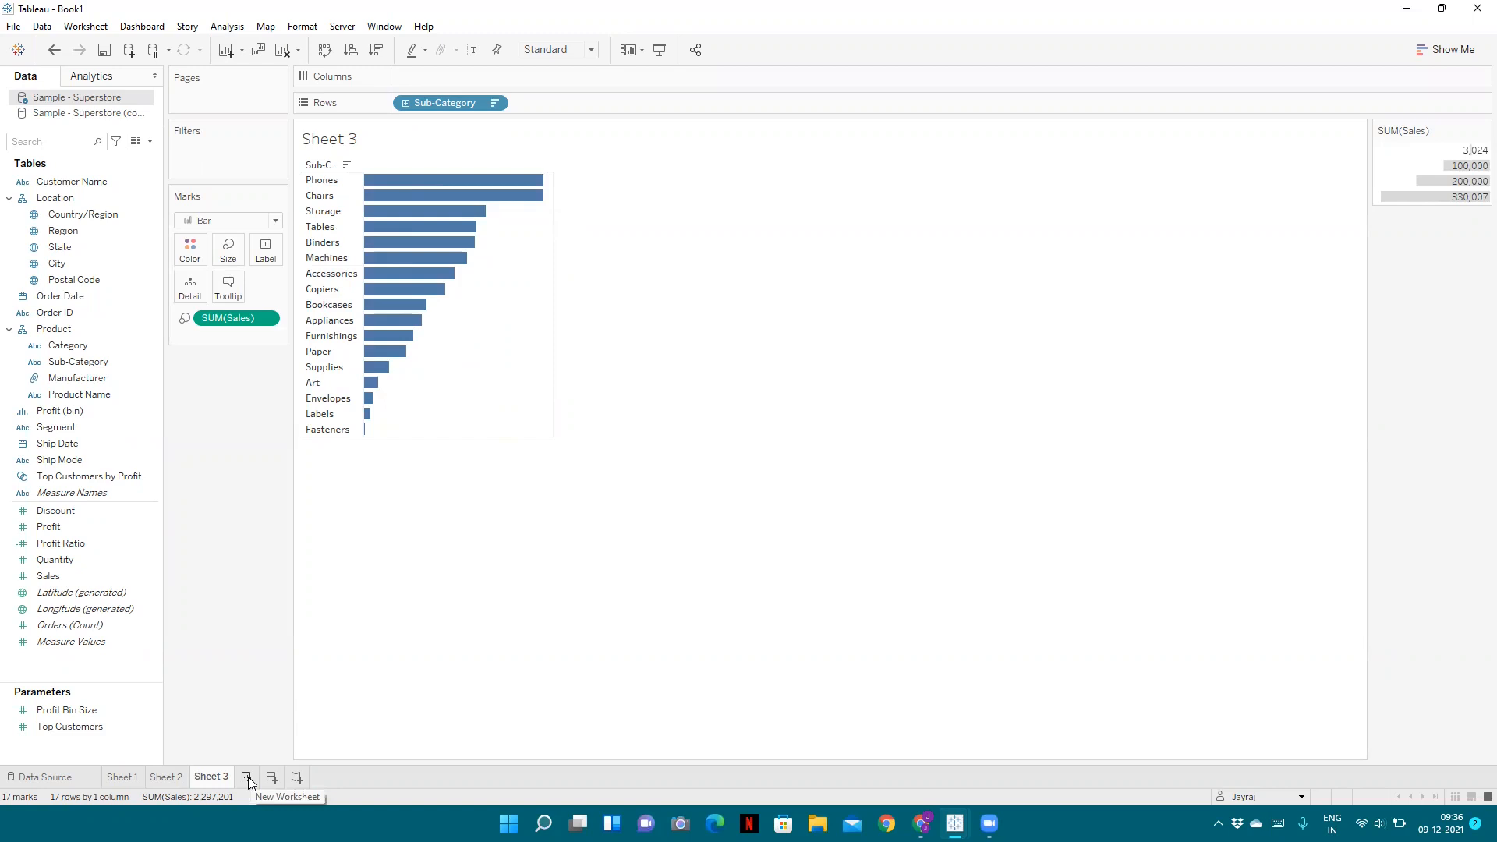
On a new worksheet, duplicate the Sample - Superstore data source and rename the copy Sample - Superstore region.
{"action": "left_click", "coordinate": [246, 777]}
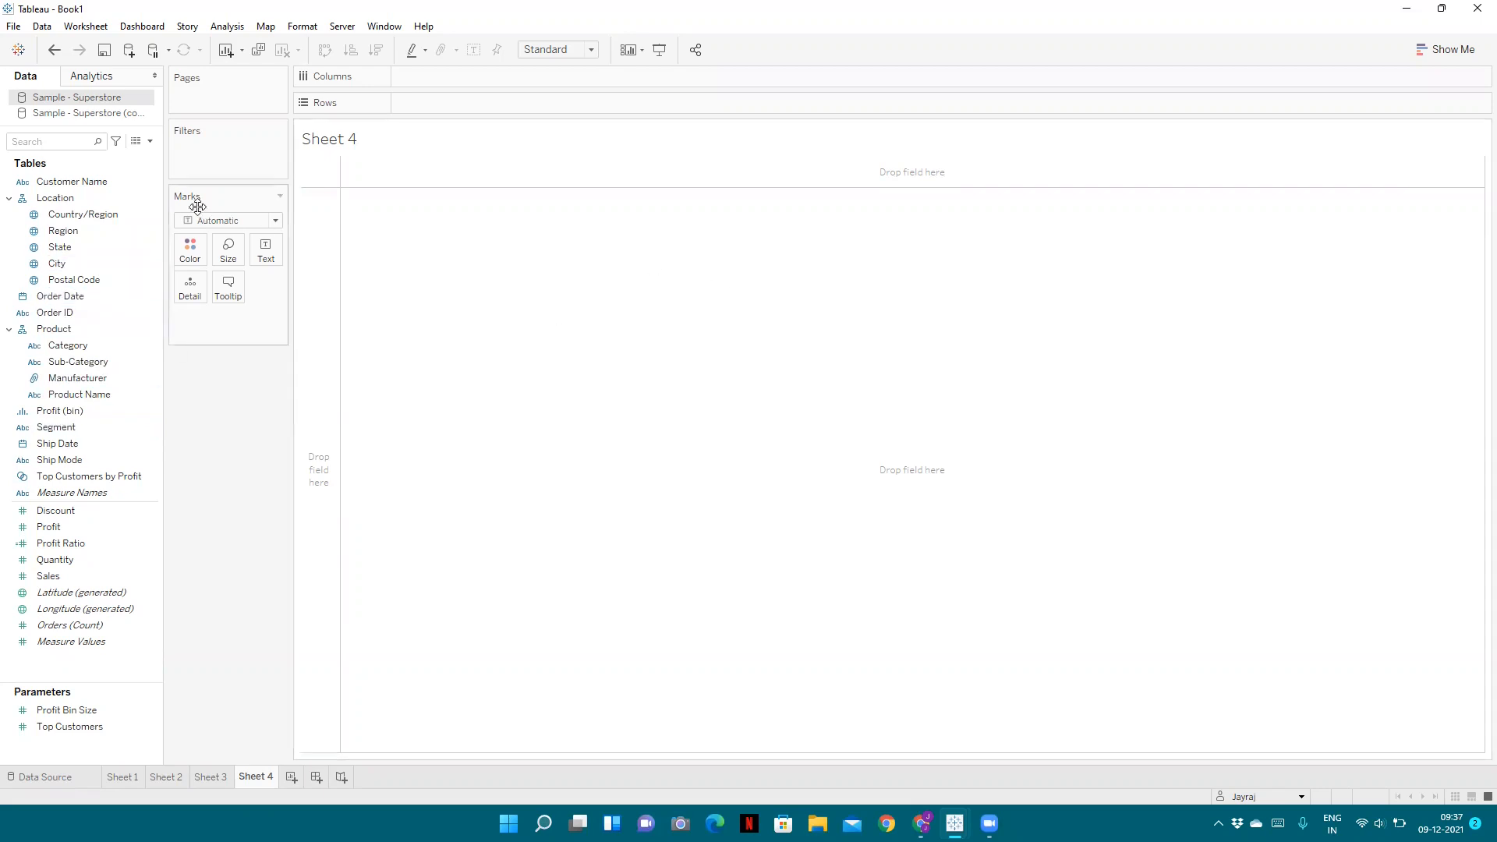
{"action": "right_click", "coordinate": [74, 102]}
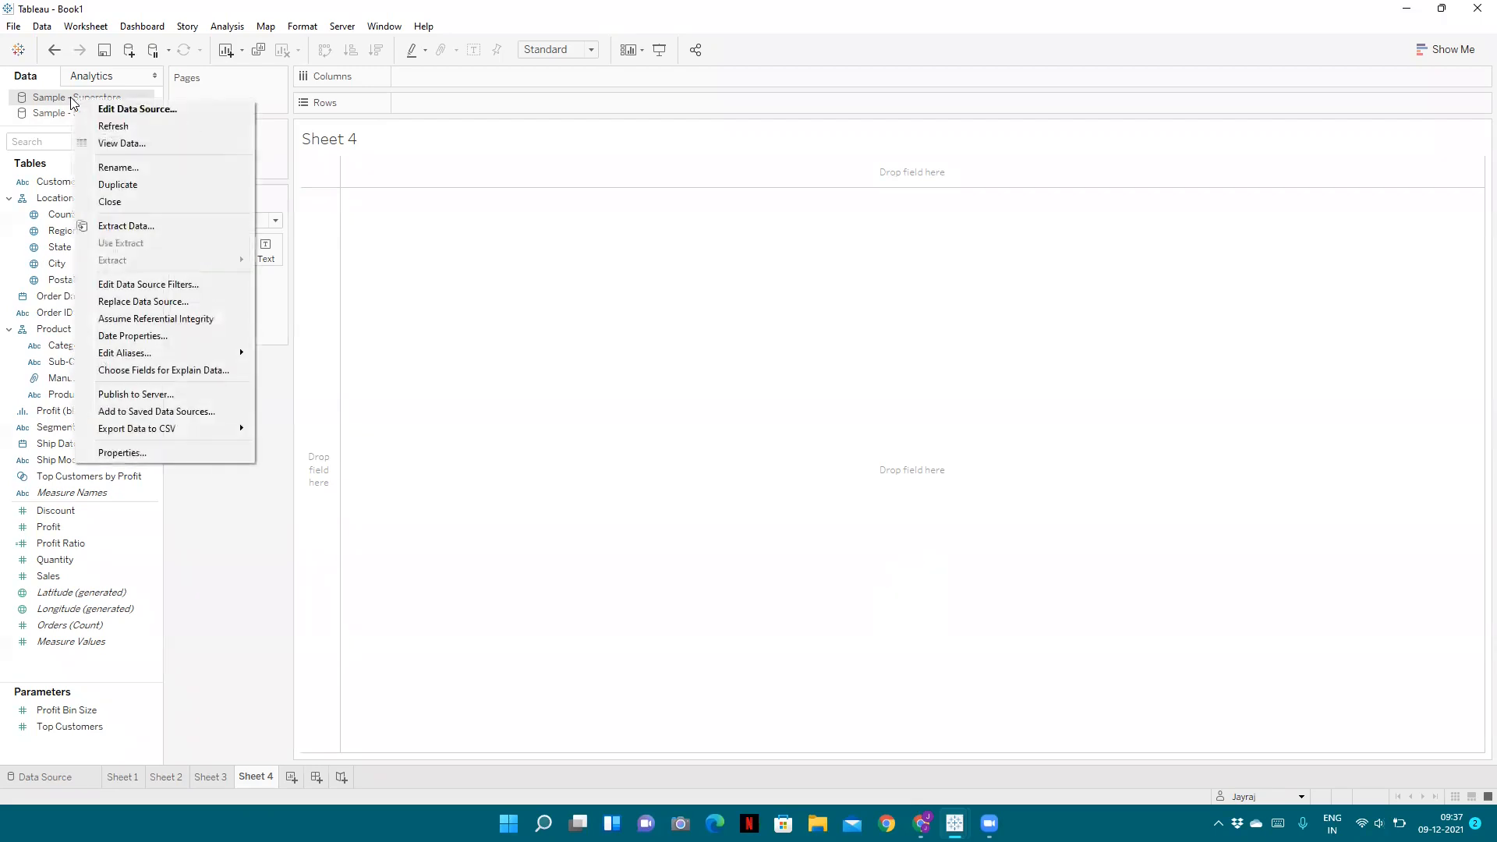
{"action": "left_click", "coordinate": [134, 186]}
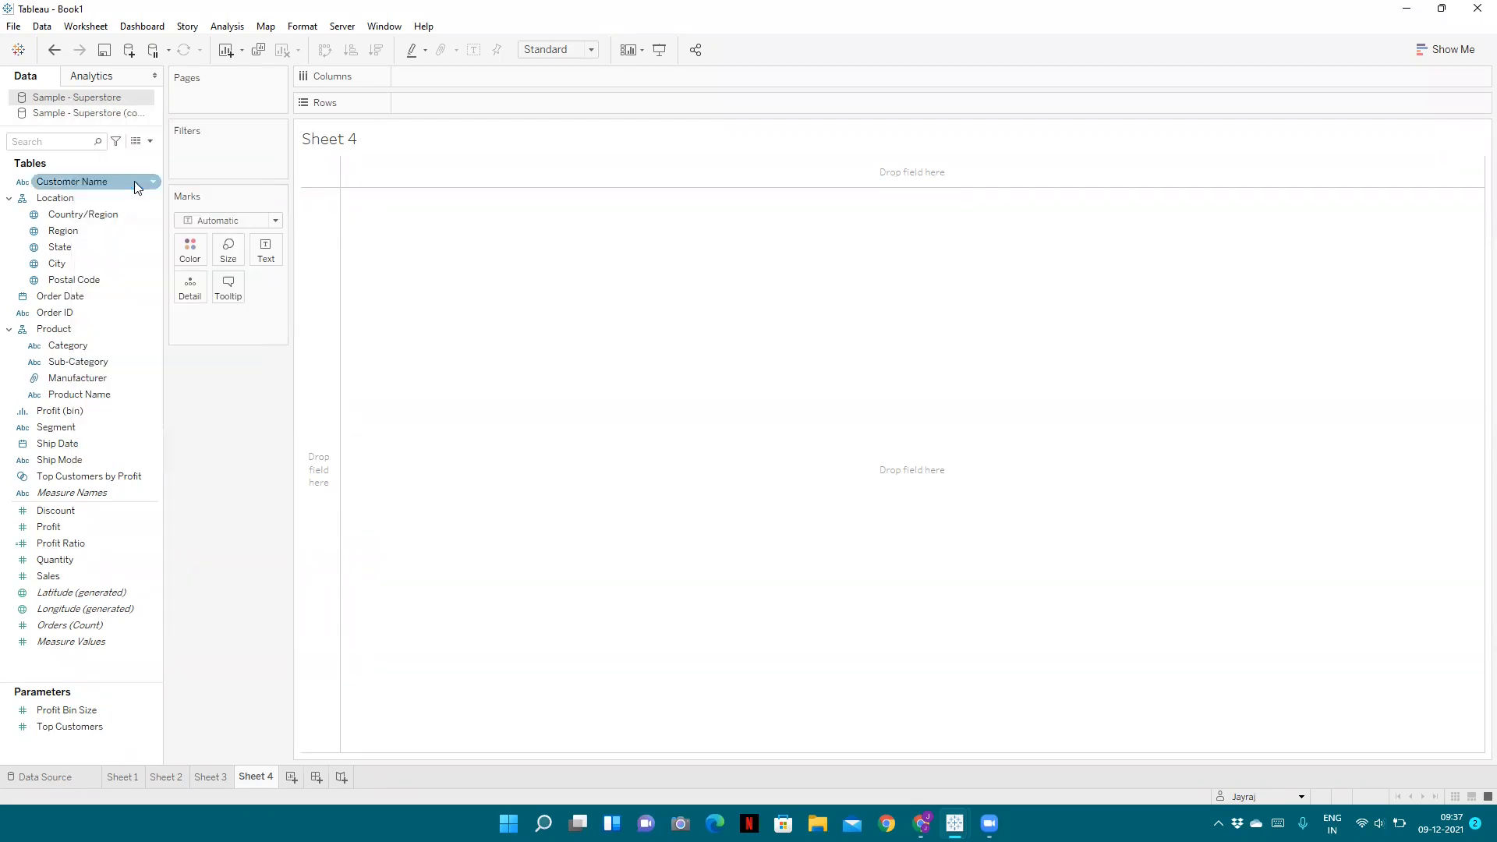
{"action": "right_click", "coordinate": [119, 112]}
{"action": "left_click", "coordinate": [165, 183]}
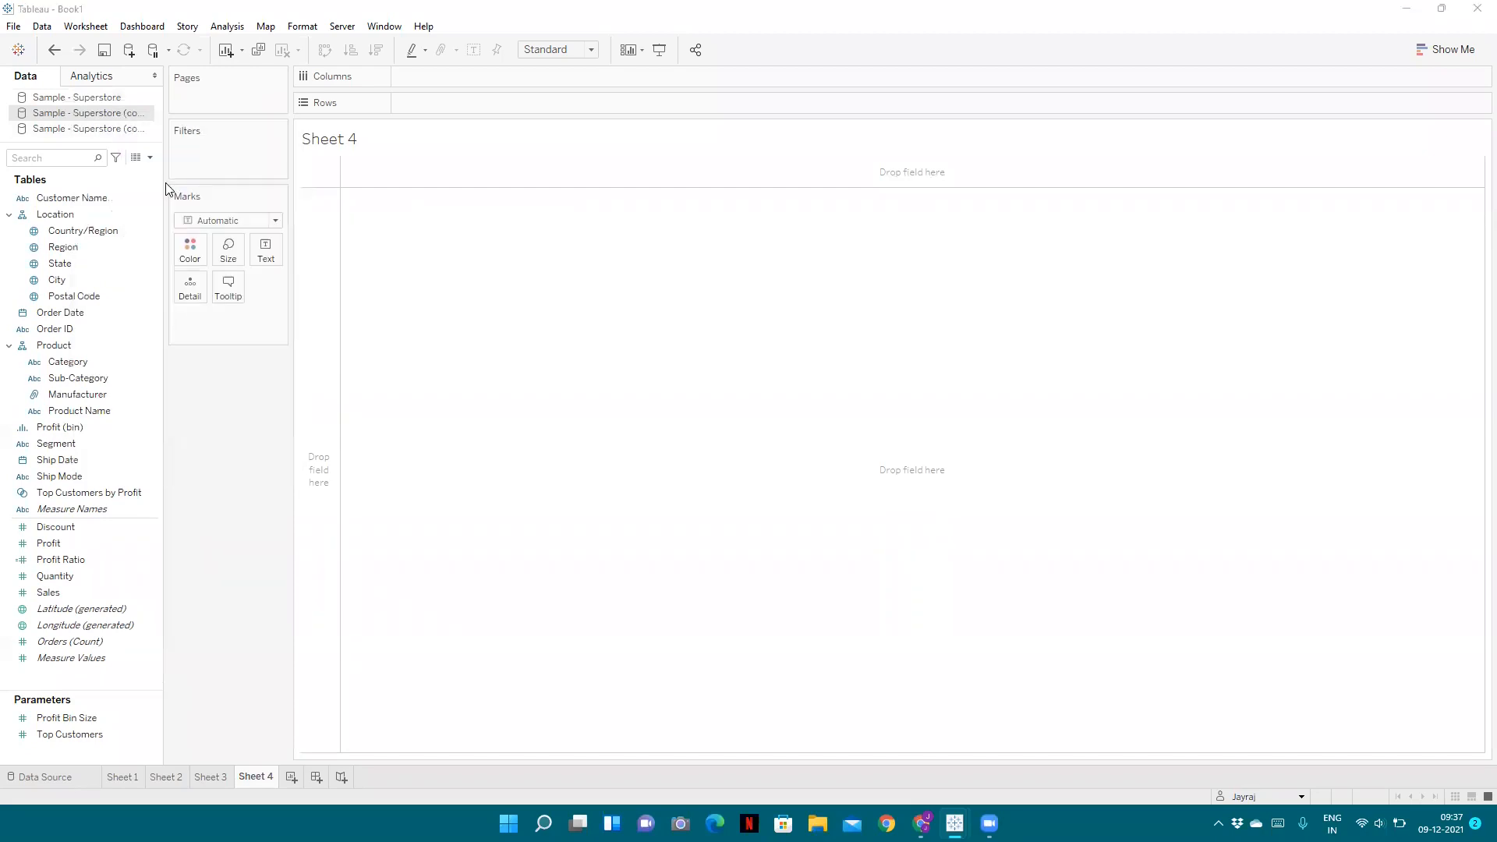
{"action": "key", "text": "End"}
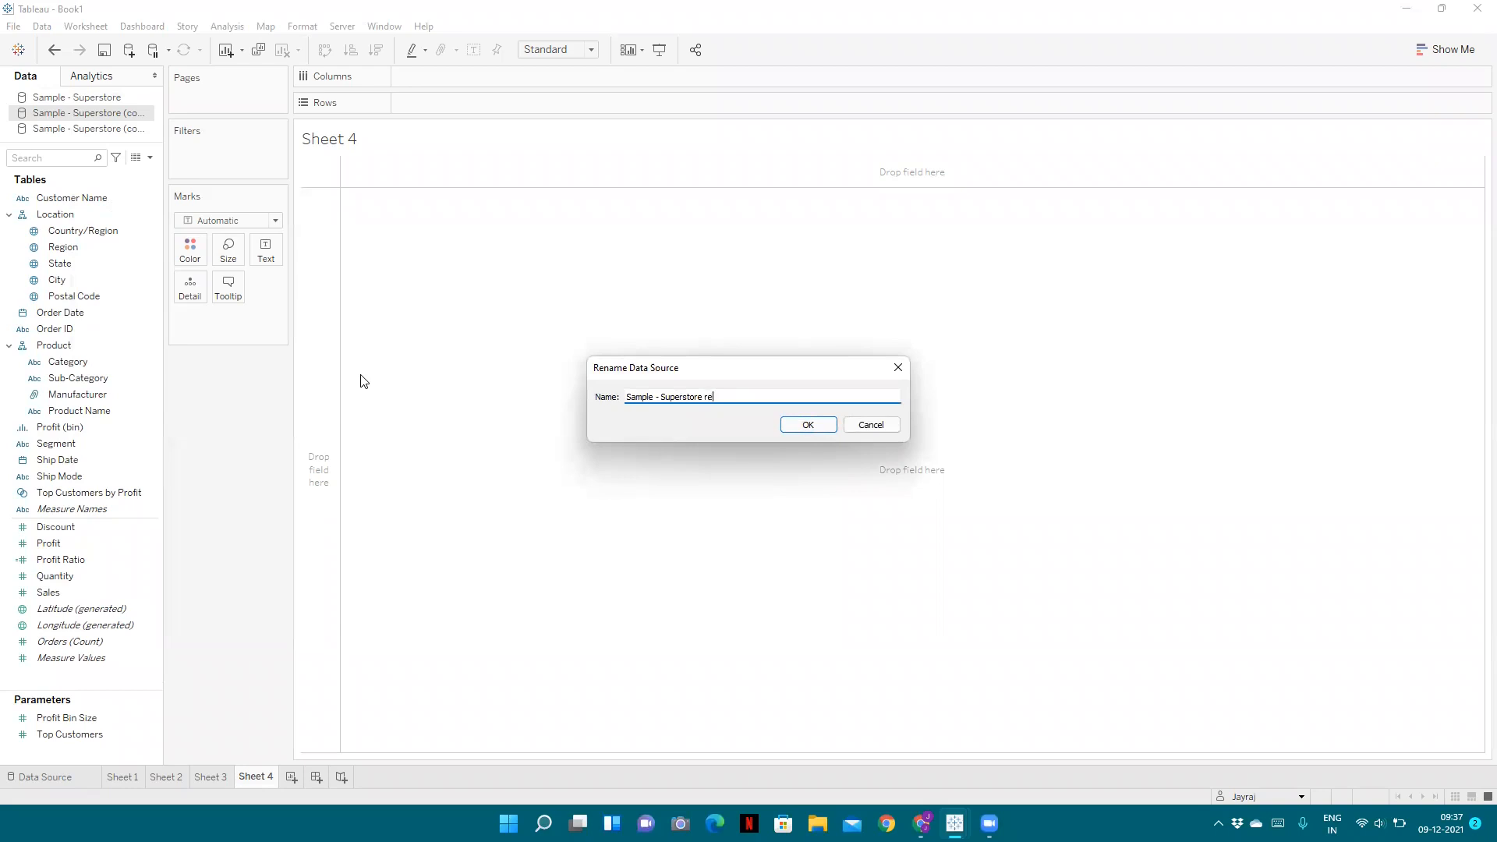
{"action": "type", "text": "region"}
{"action": "key", "text": "Return"}
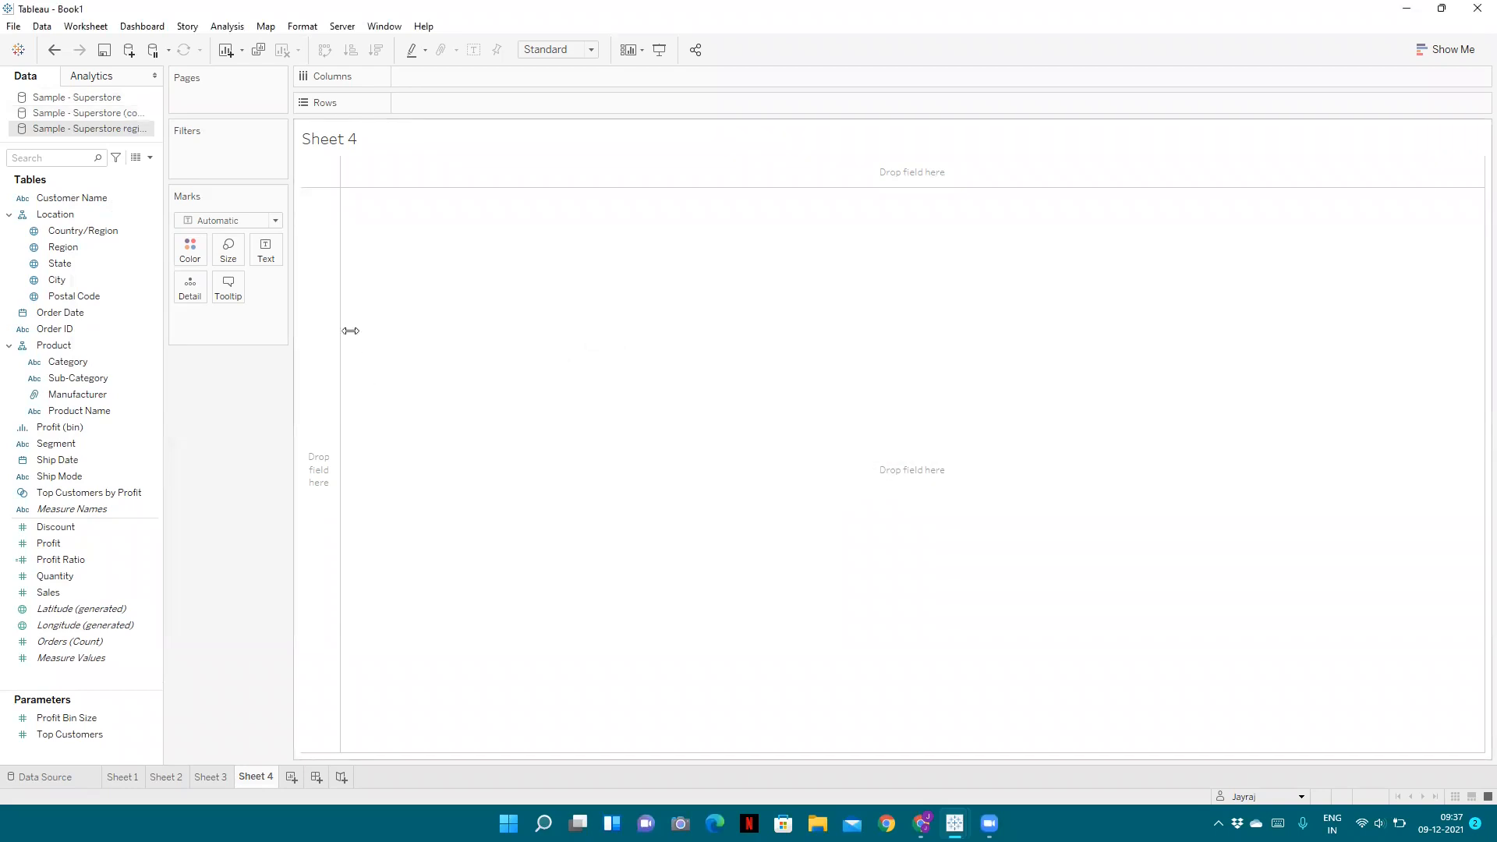
Duplicate the Sample - Superstore data source again and rename the new copy Sample - Superstore national.
{"action": "right_click", "coordinate": [86, 97]}
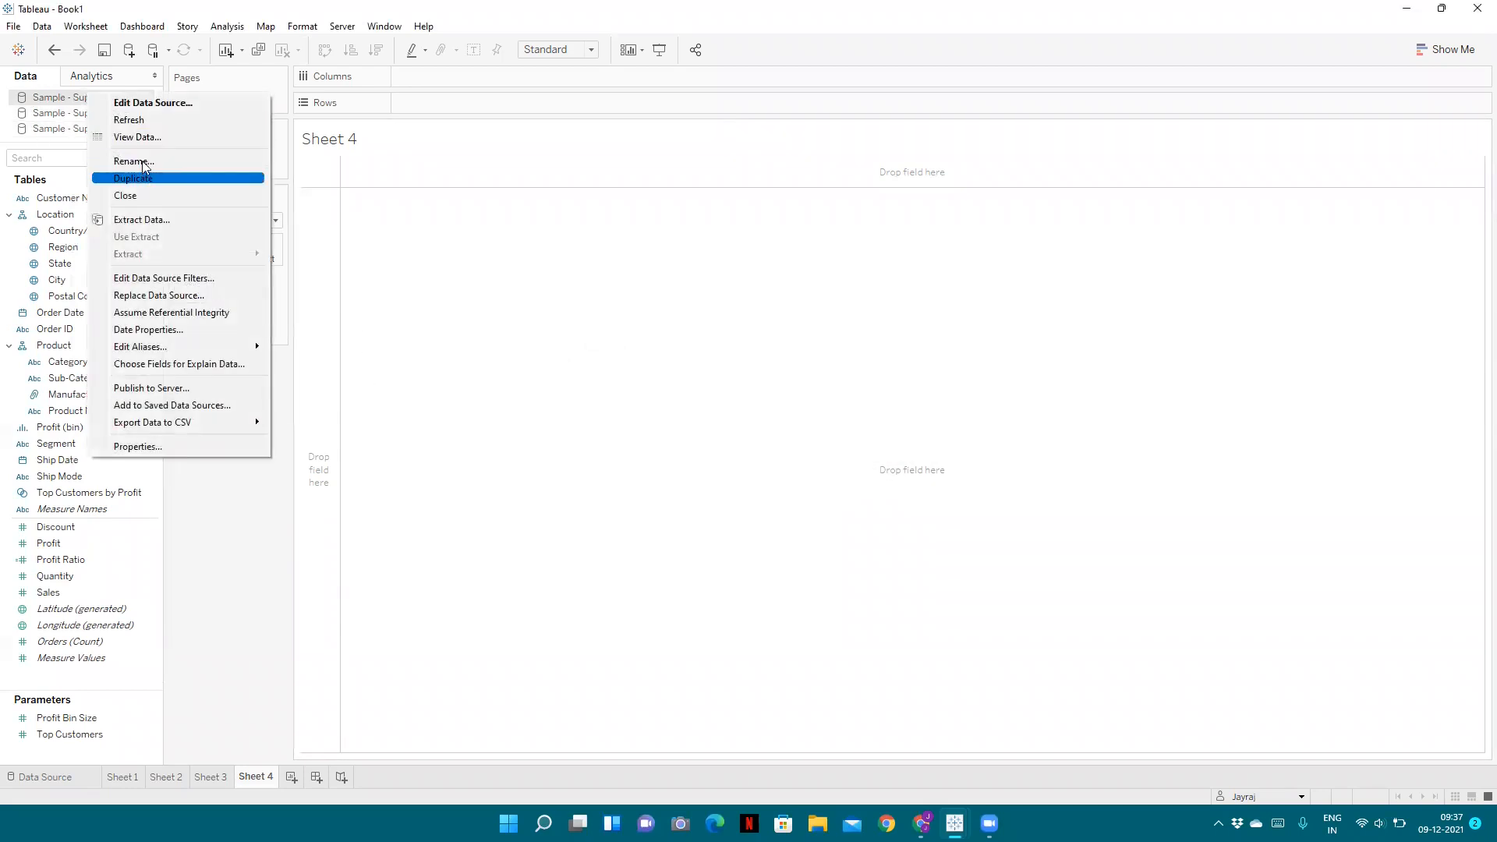
{"action": "left_click", "coordinate": [140, 178]}
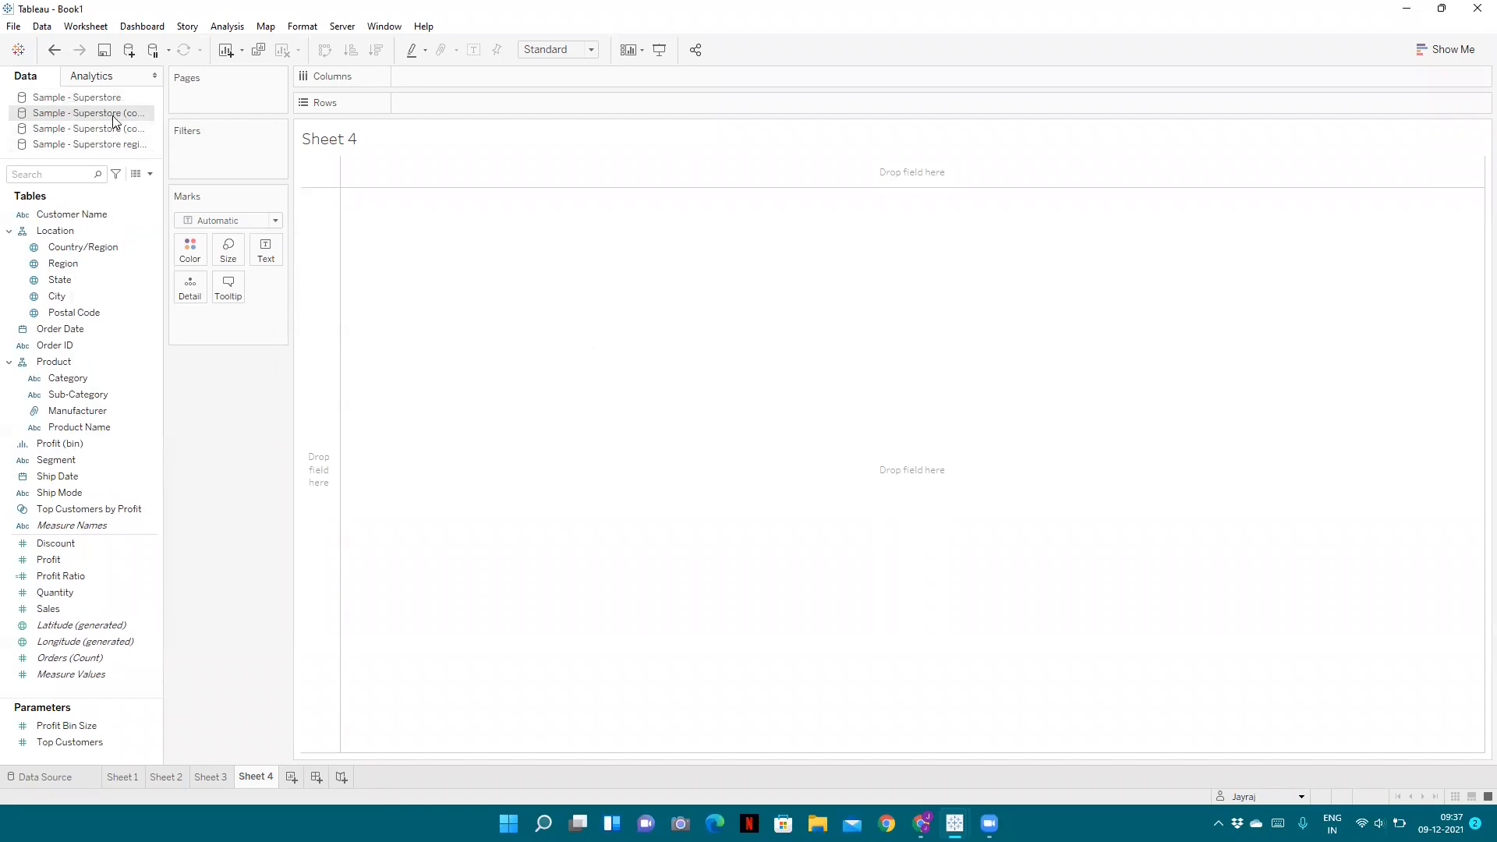
{"action": "right_click", "coordinate": [115, 117]}
{"action": "left_click", "coordinate": [212, 177]}
{"action": "key", "text": "End"}
{"action": "key", "text": "BackSpace"}
{"action": "key", "text": "BackSpace"}
{"action": "key", "text": "BackSpace"}
{"action": "key", "text": "BackSpace"}
{"action": "key", "text": "BackSpace"}
{"action": "key", "text": "BackSpace"}
{"action": "key", "text": "BackSpace"}
{"action": "key", "text": "BackSpace"}
{"action": "key", "text": "BackSpace"}
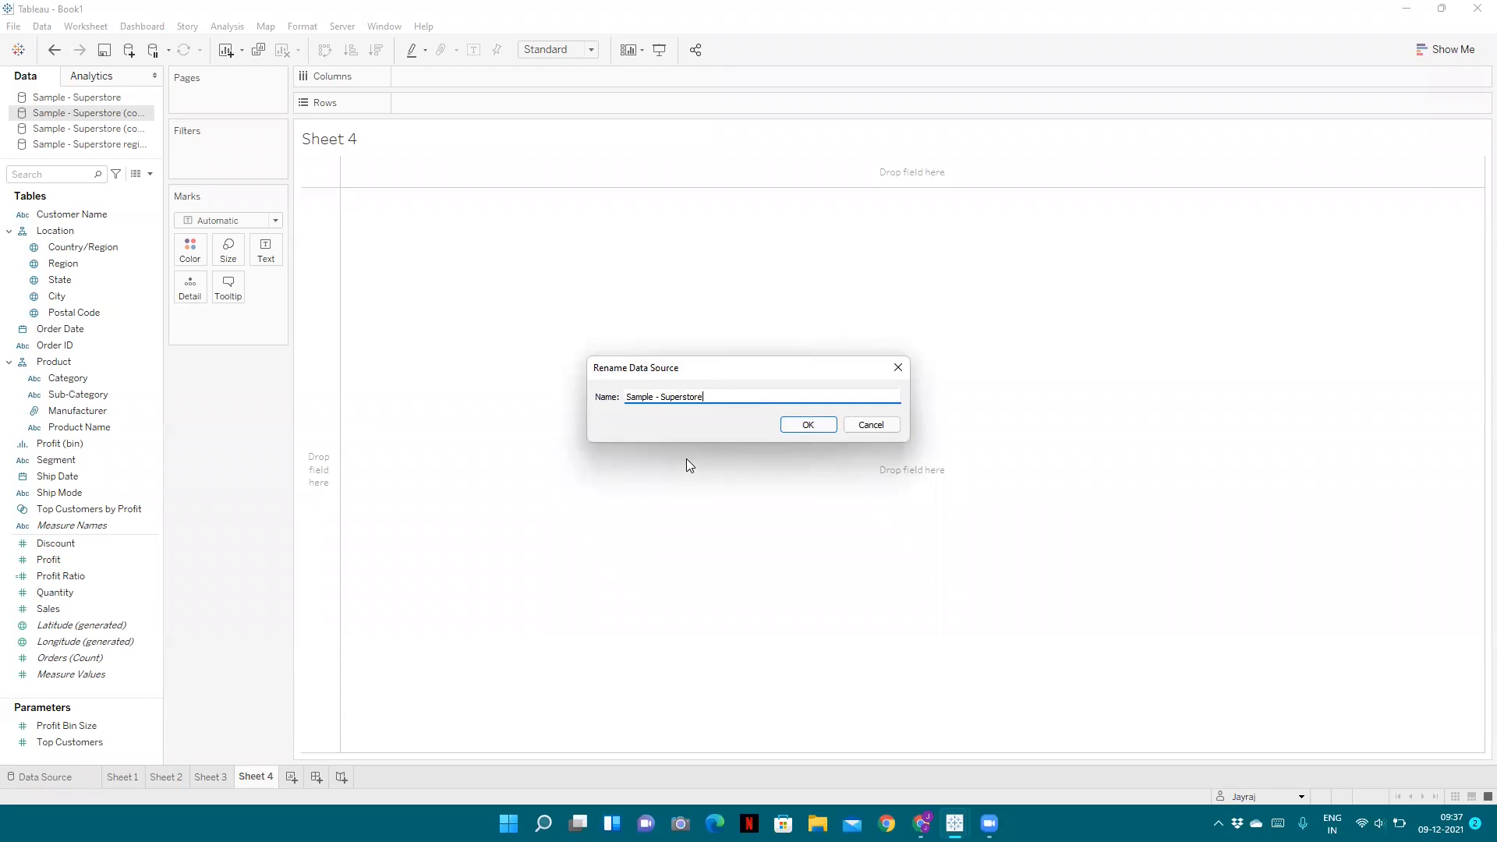
{"action": "type", "text": "national"}
{"action": "key", "text": "Return"}
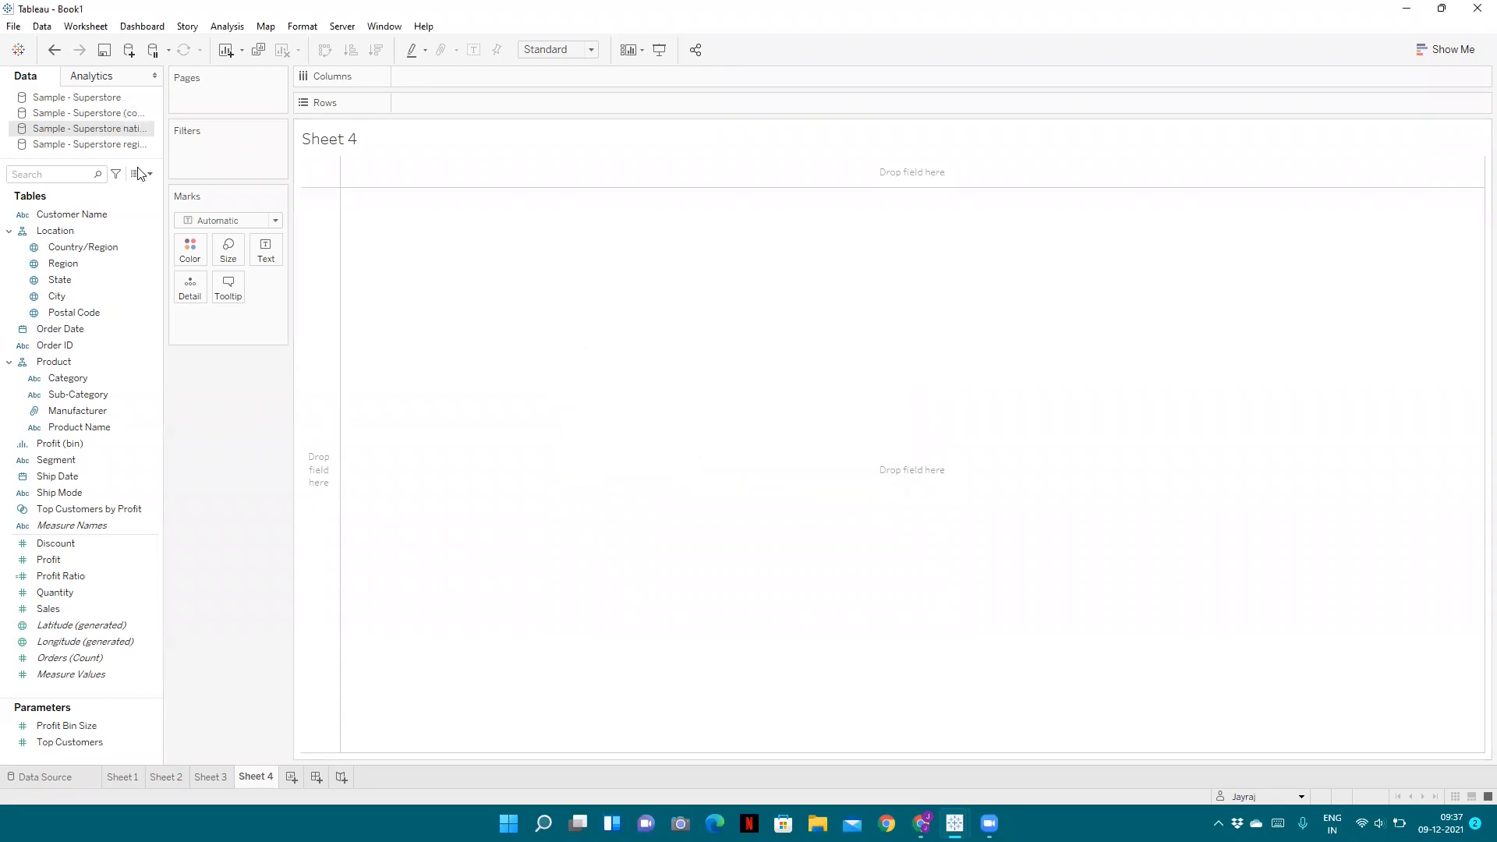
Using the original Sample - Superstore source, chart Sales in columns against Region, Category and Sub-Category in rows.
{"action": "left_click", "coordinate": [134, 100]}
{"action": "left_click", "coordinate": [53, 215]}
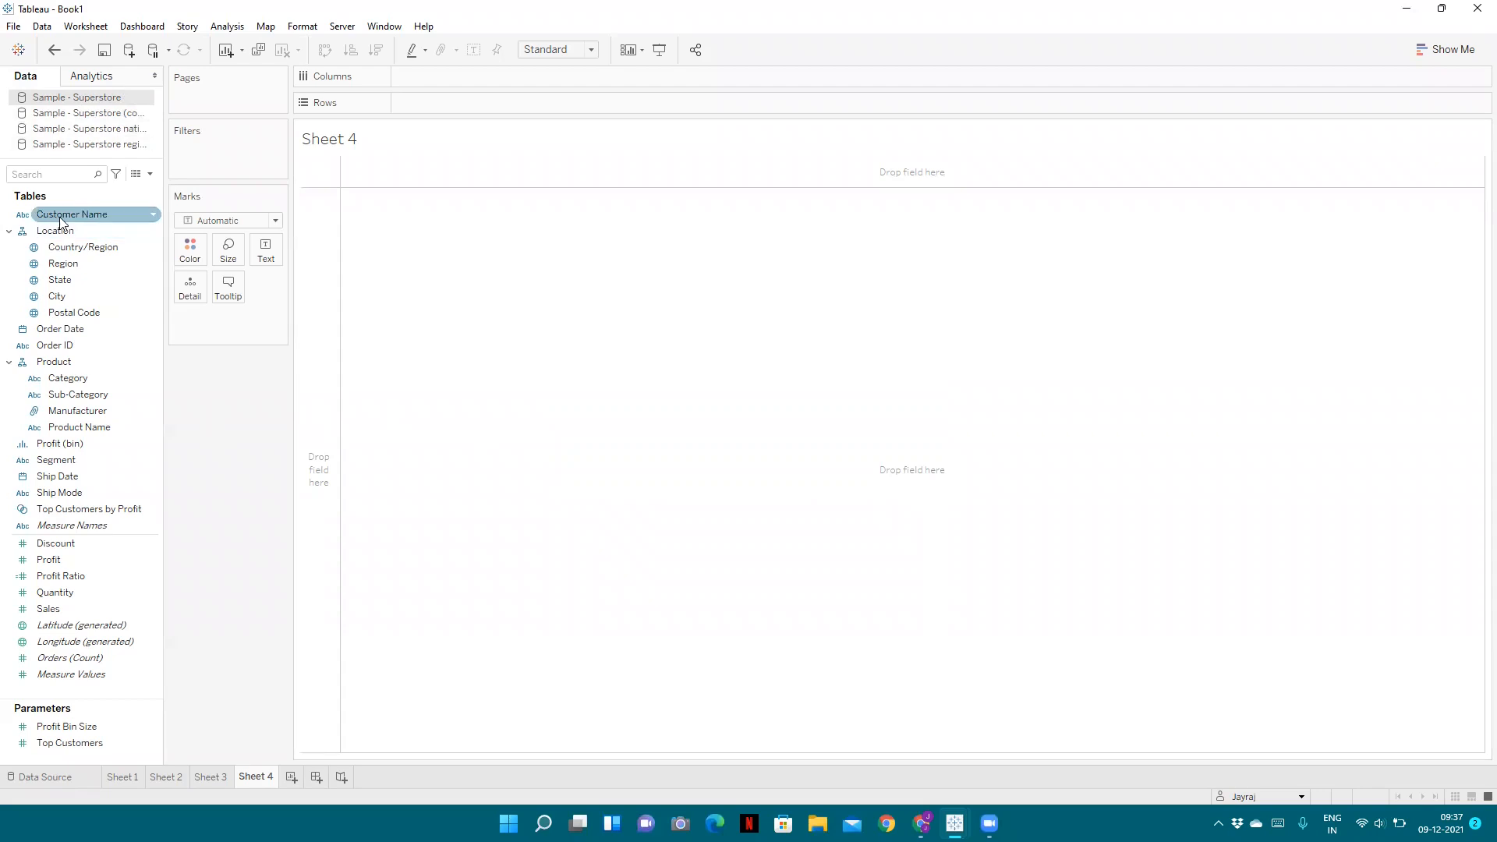
{"action": "left_click", "coordinate": [66, 275]}
{"action": "left_click_drag", "start_coordinate": [65, 268], "coordinate": [452, 95]}
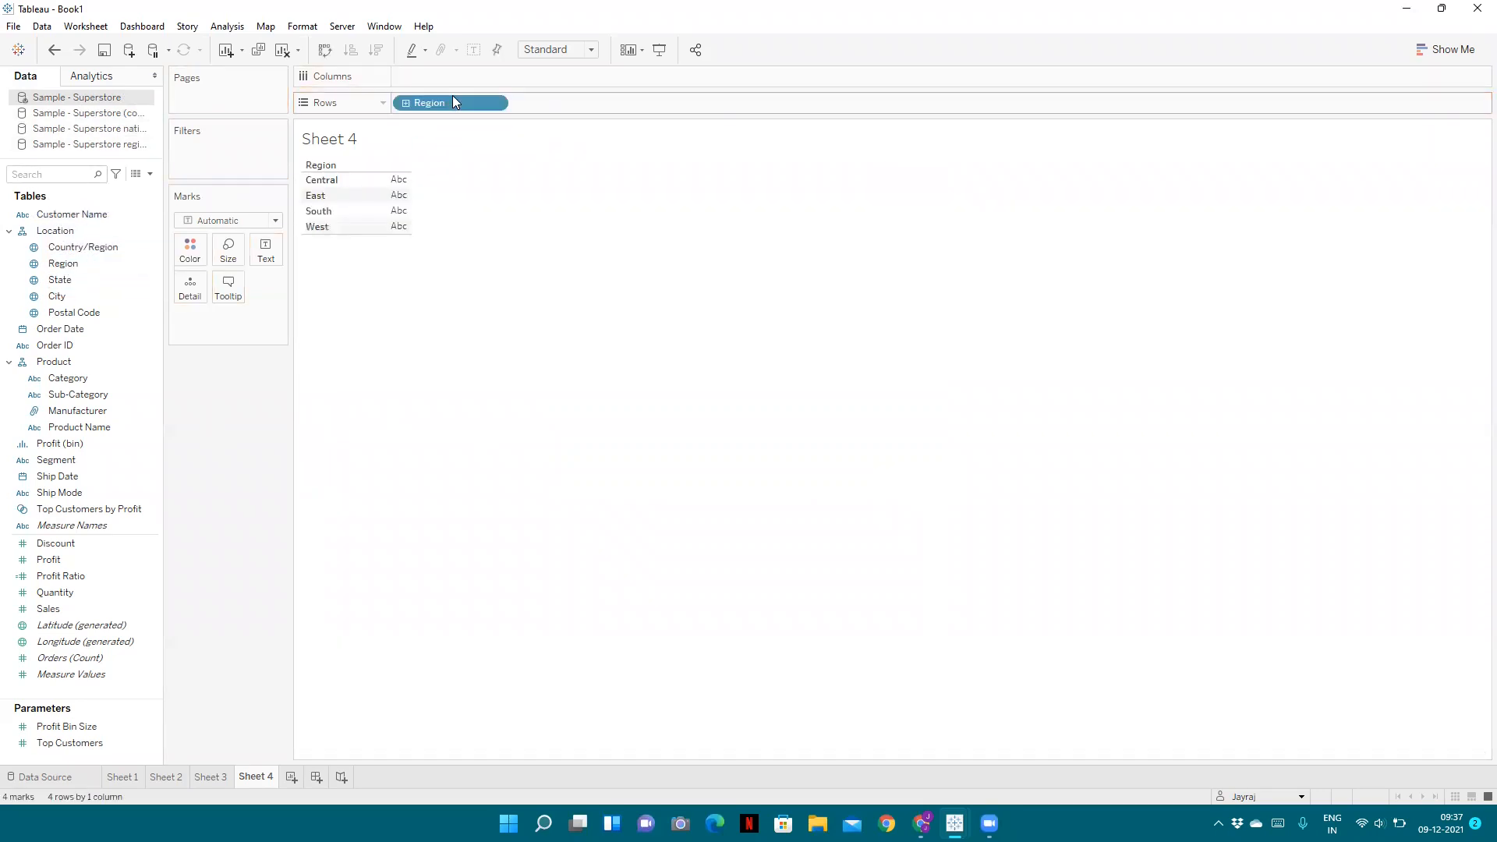
{"action": "mouse_move", "coordinate": [68, 378]}
{"action": "left_mouse_down"}
{"action": "mouse_move", "coordinate": [559, 128]}
{"action": "mouse_move", "coordinate": [544, 100]}
{"action": "mouse_move", "coordinate": [88, 404]}
{"action": "mouse_move", "coordinate": [423, 297]}
{"action": "mouse_move", "coordinate": [652, 106]}
{"action": "left_mouse_up"}
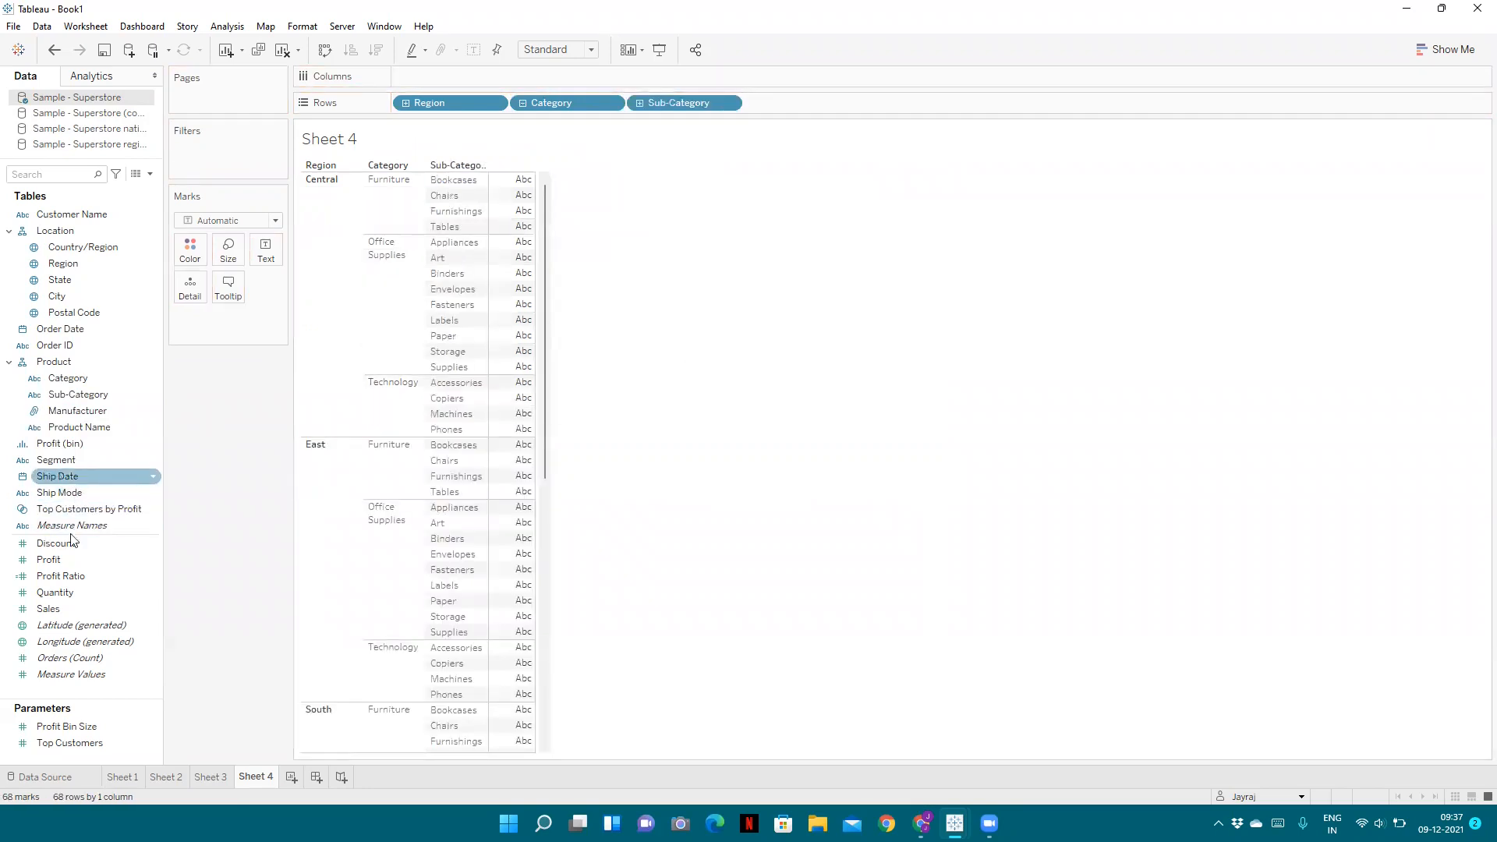
{"action": "left_click", "coordinate": [62, 611]}
{"action": "left_click_drag", "start_coordinate": [59, 610], "coordinate": [430, 78]}
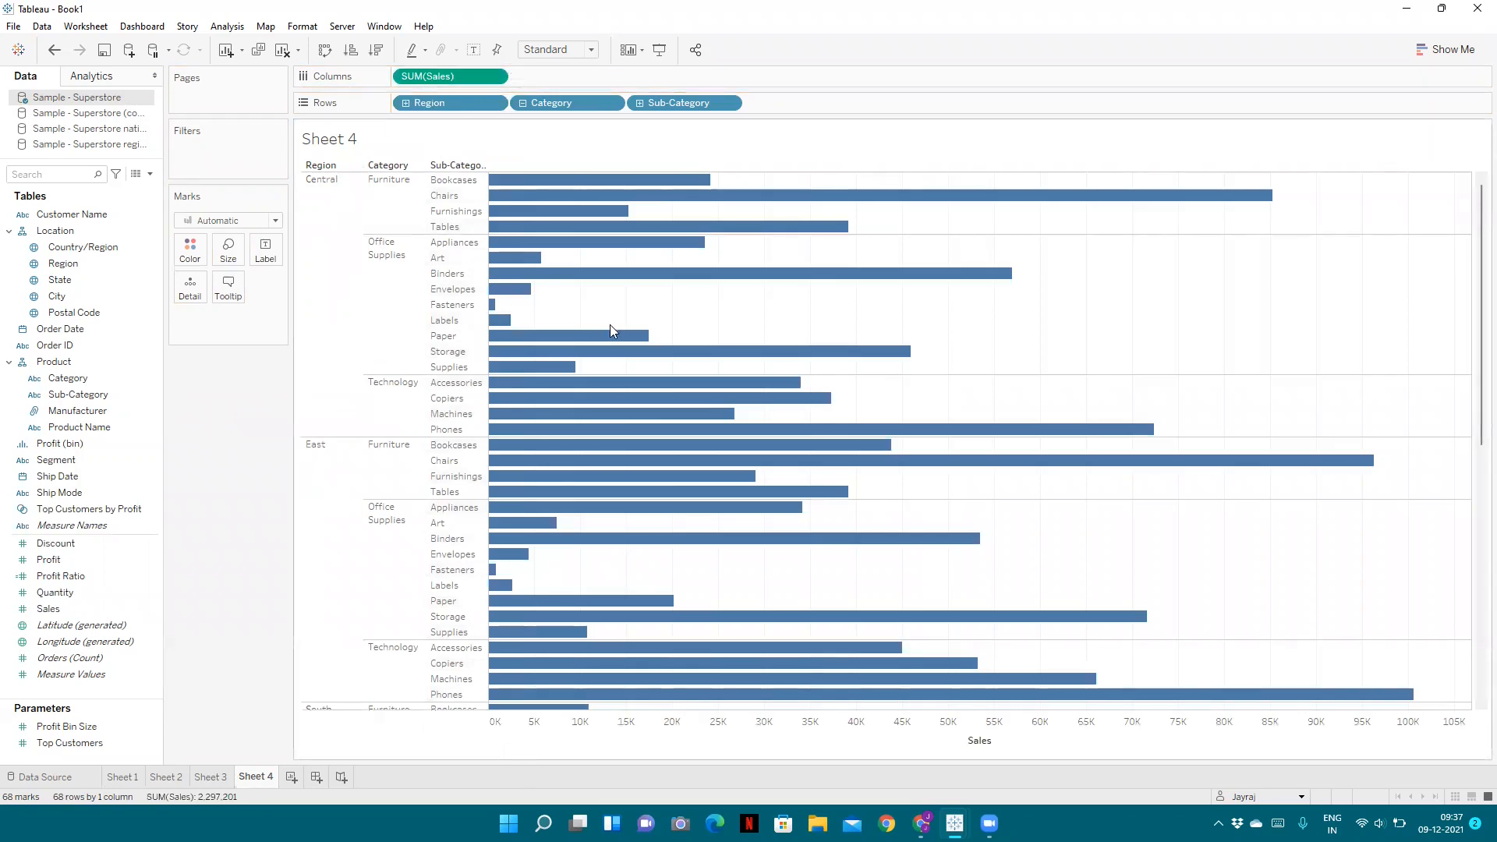
Apply a Percent of Total quick table calculation to the Sales measure in columns.
{"action": "mouse_move", "coordinate": [635, 398]}
{"action": "left_click", "coordinate": [493, 76]}
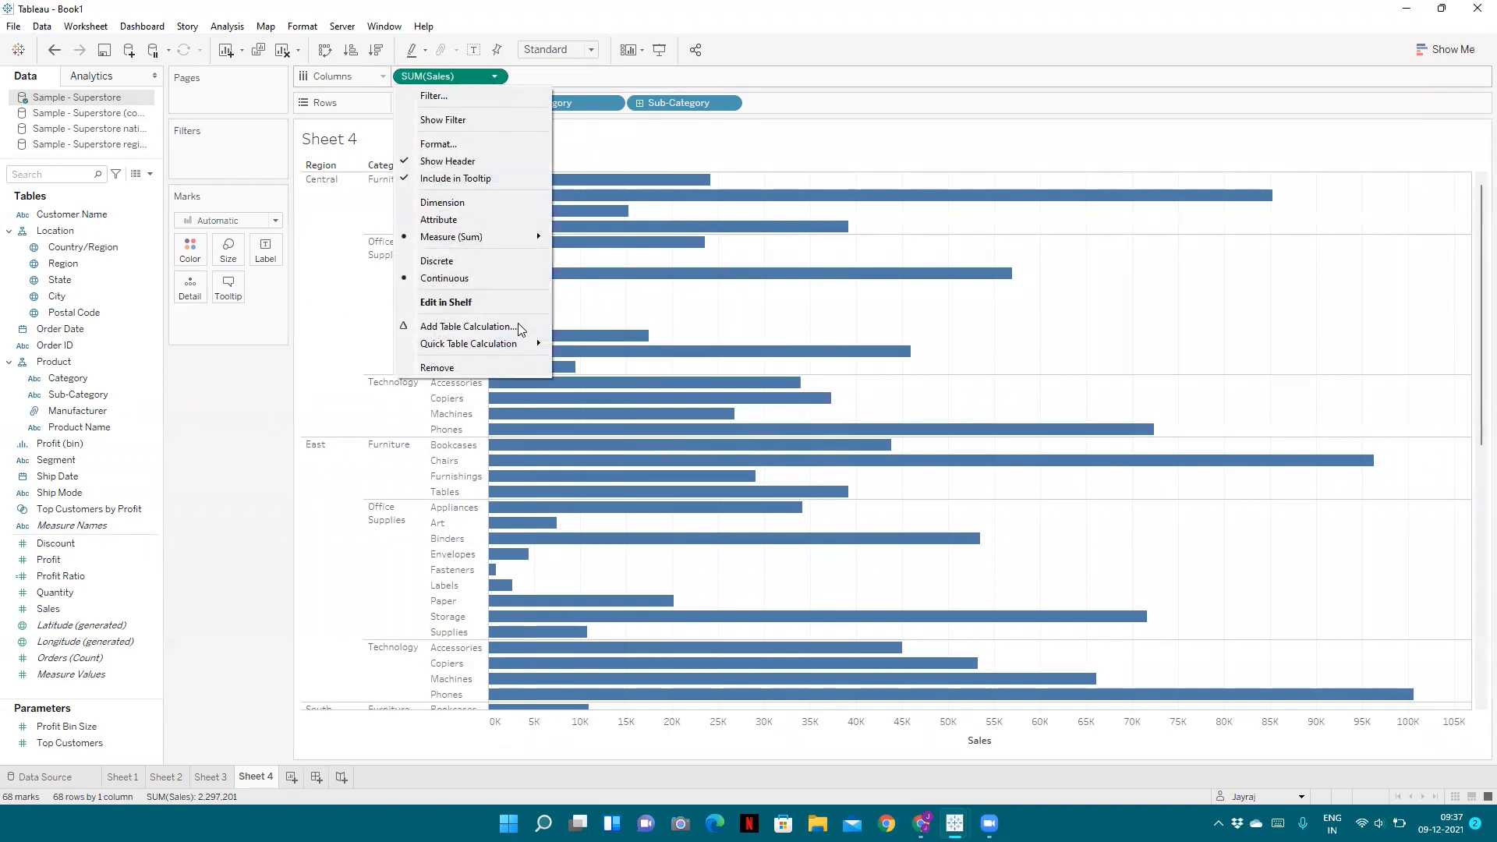
{"action": "mouse_move", "coordinate": [521, 343]}
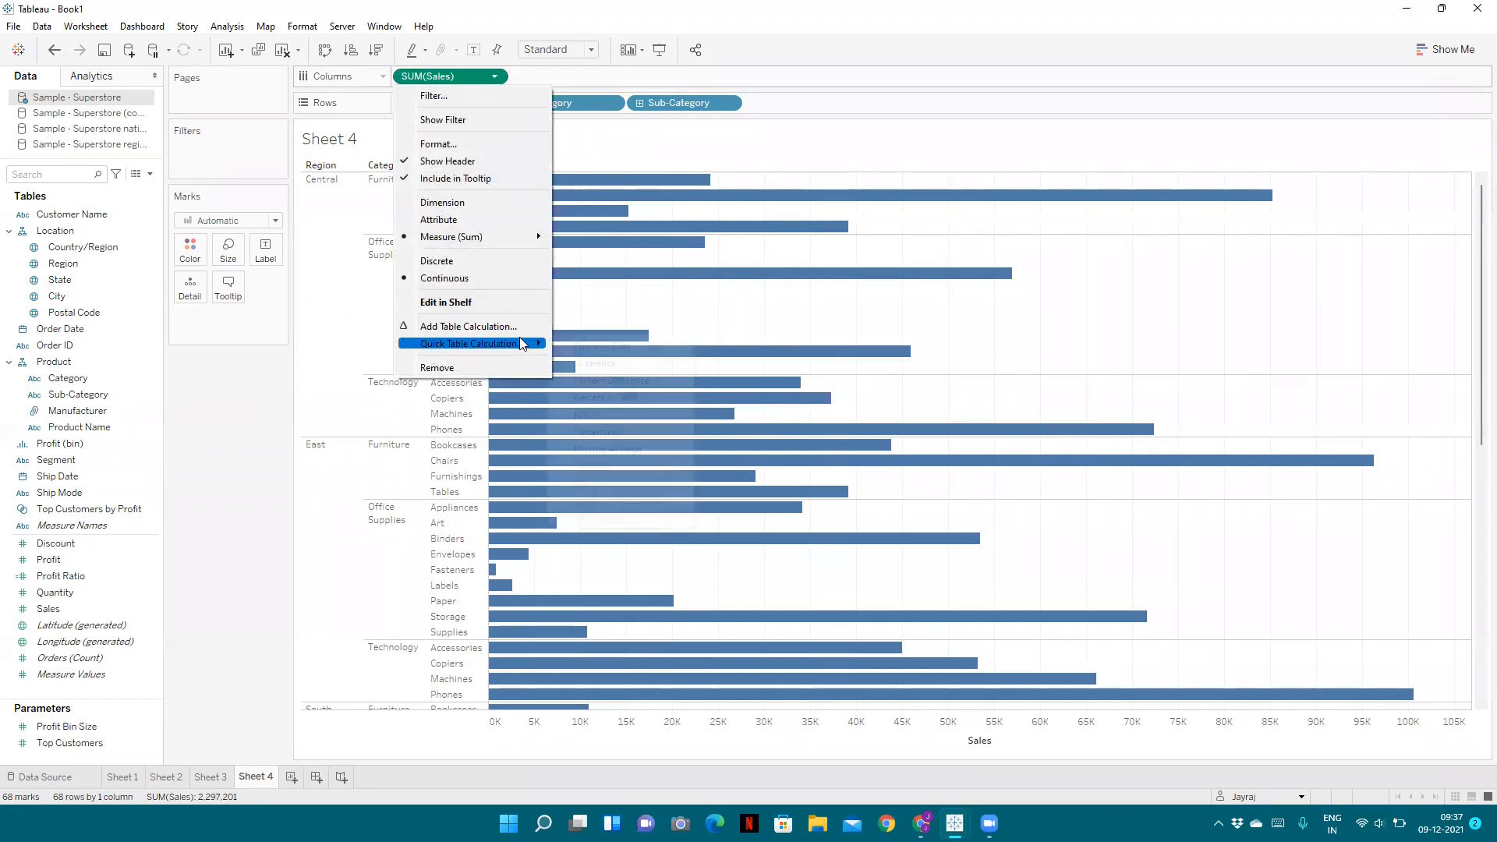
{"action": "left_click", "coordinate": [612, 399]}
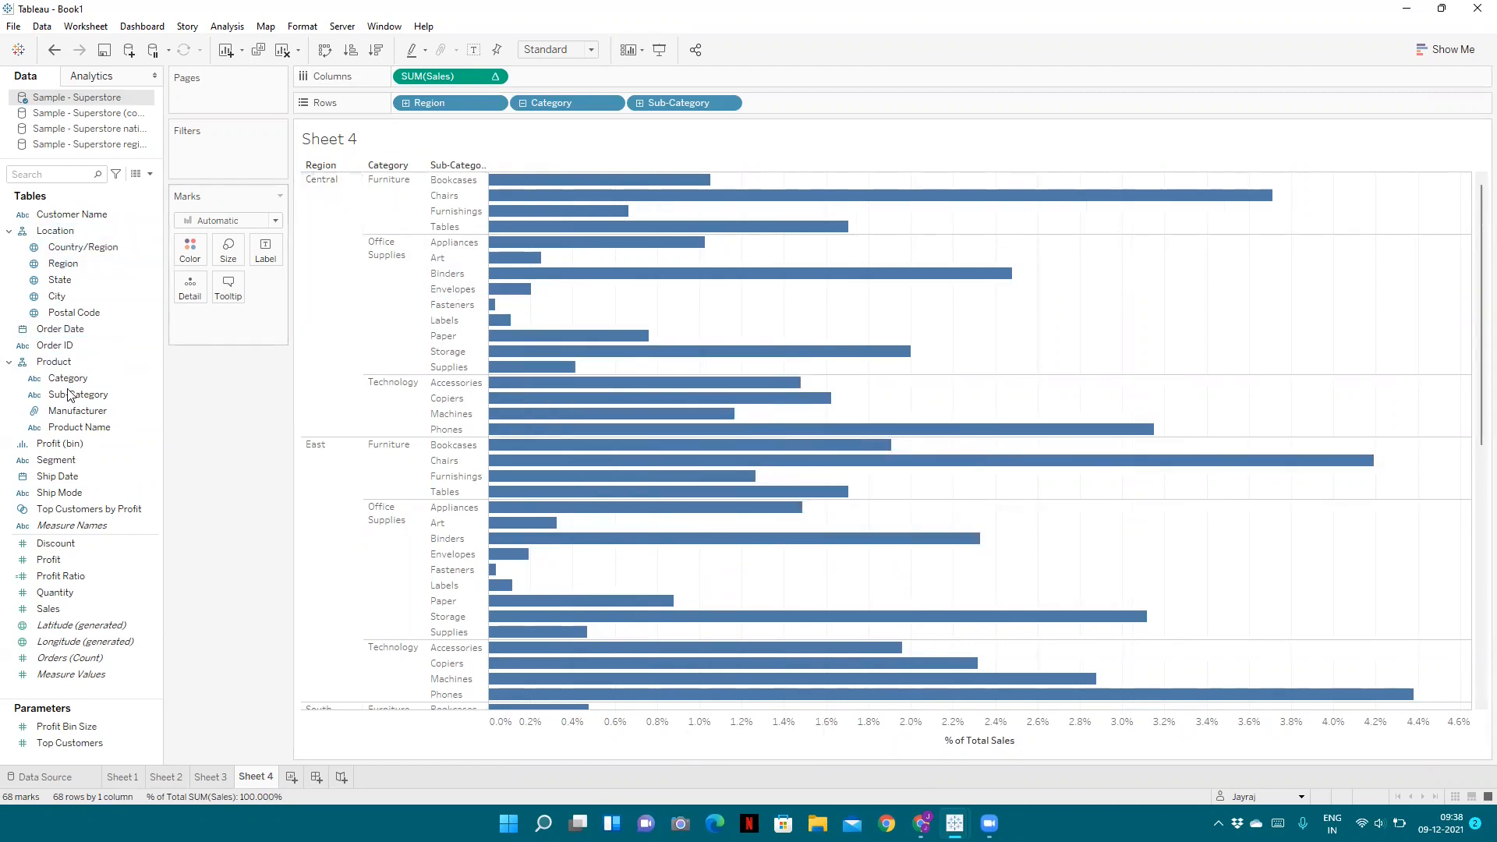
Add a State filter that uses all values and show its filter control beside the chart.
{"action": "left_click_drag", "start_coordinate": [56, 287], "coordinate": [197, 160]}
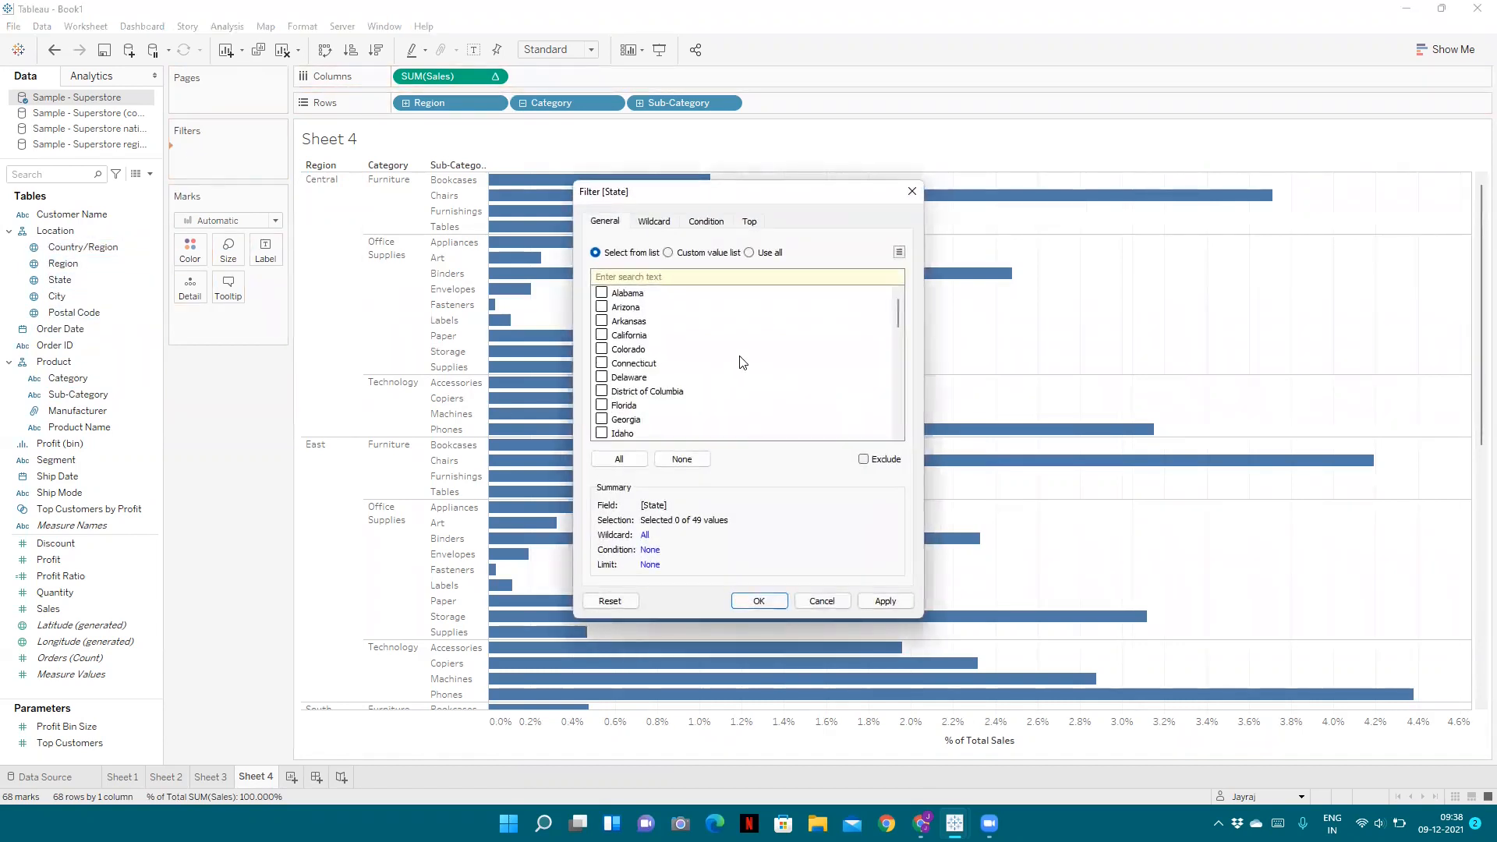
{"action": "left_click", "coordinate": [749, 251]}
{"action": "left_click", "coordinate": [759, 601]}
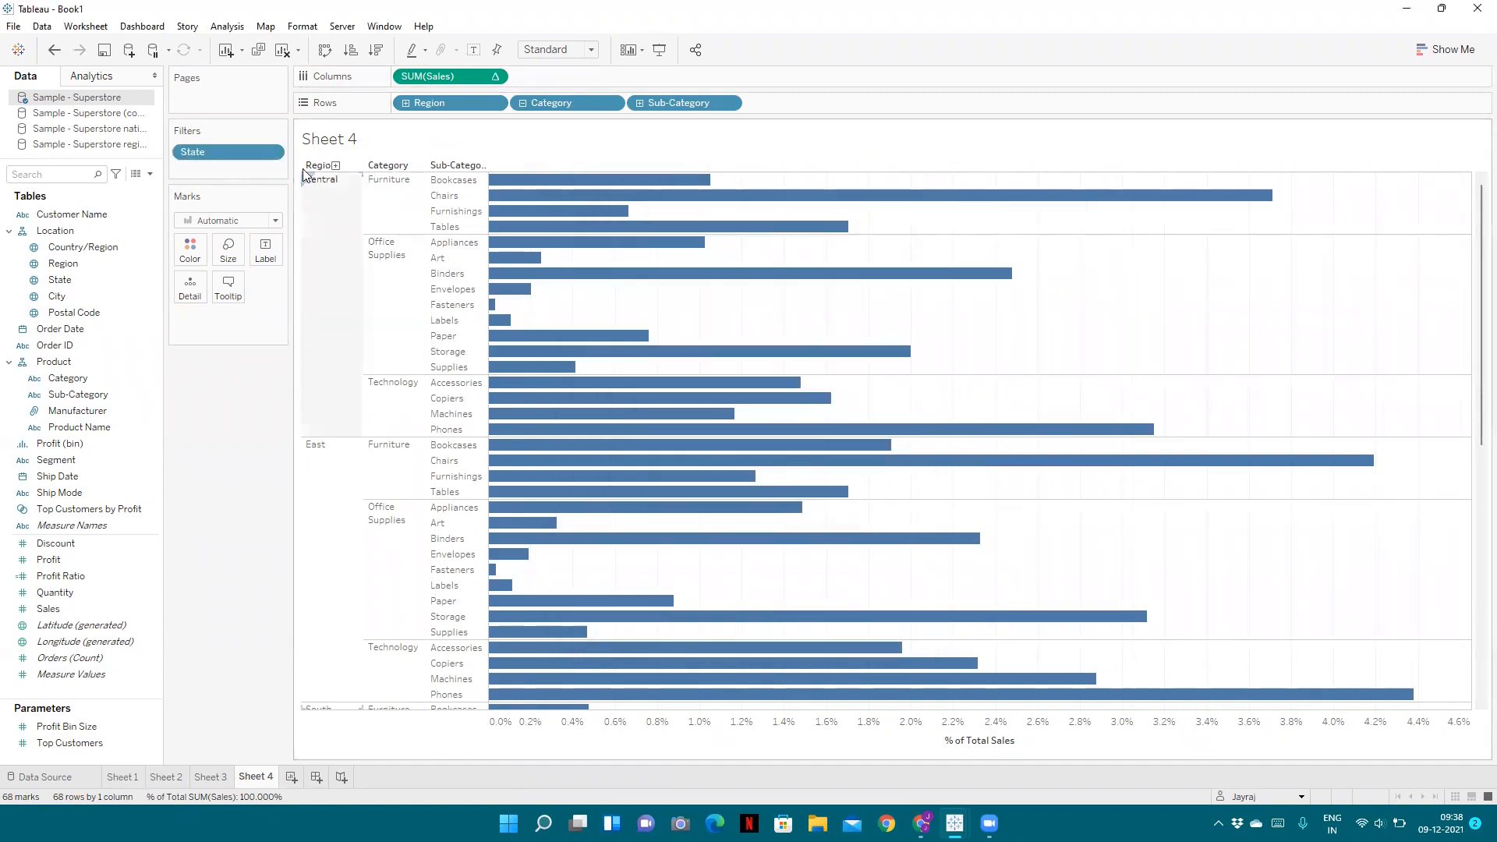
{"action": "left_click", "coordinate": [272, 154]}
{"action": "left_click", "coordinate": [224, 193]}
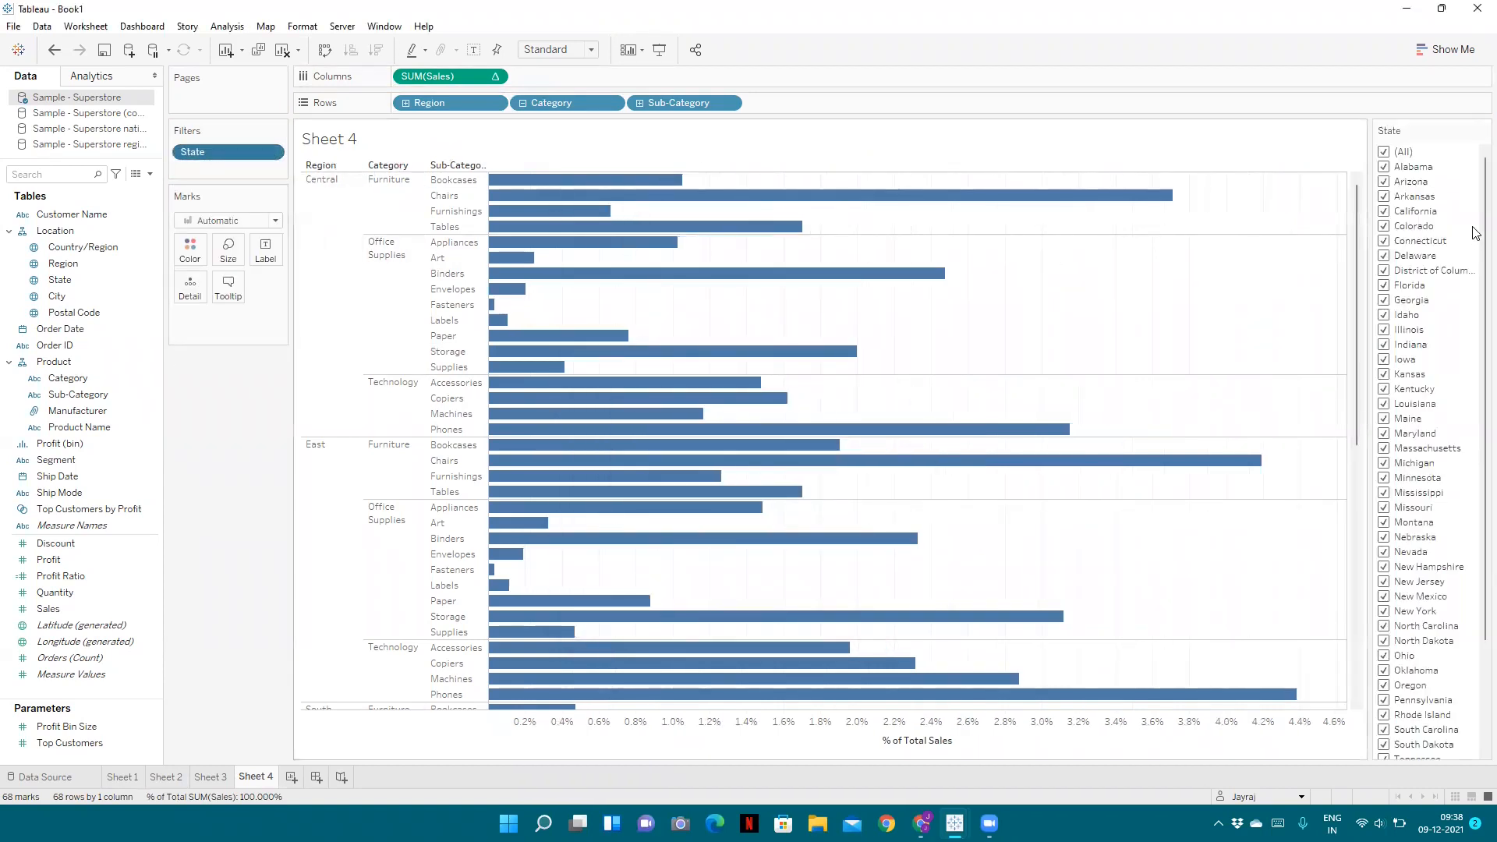
Limit the State filter to Arizona only and check the percent-of-total figures of the Furniture bars.
{"action": "left_click", "coordinate": [1385, 153]}
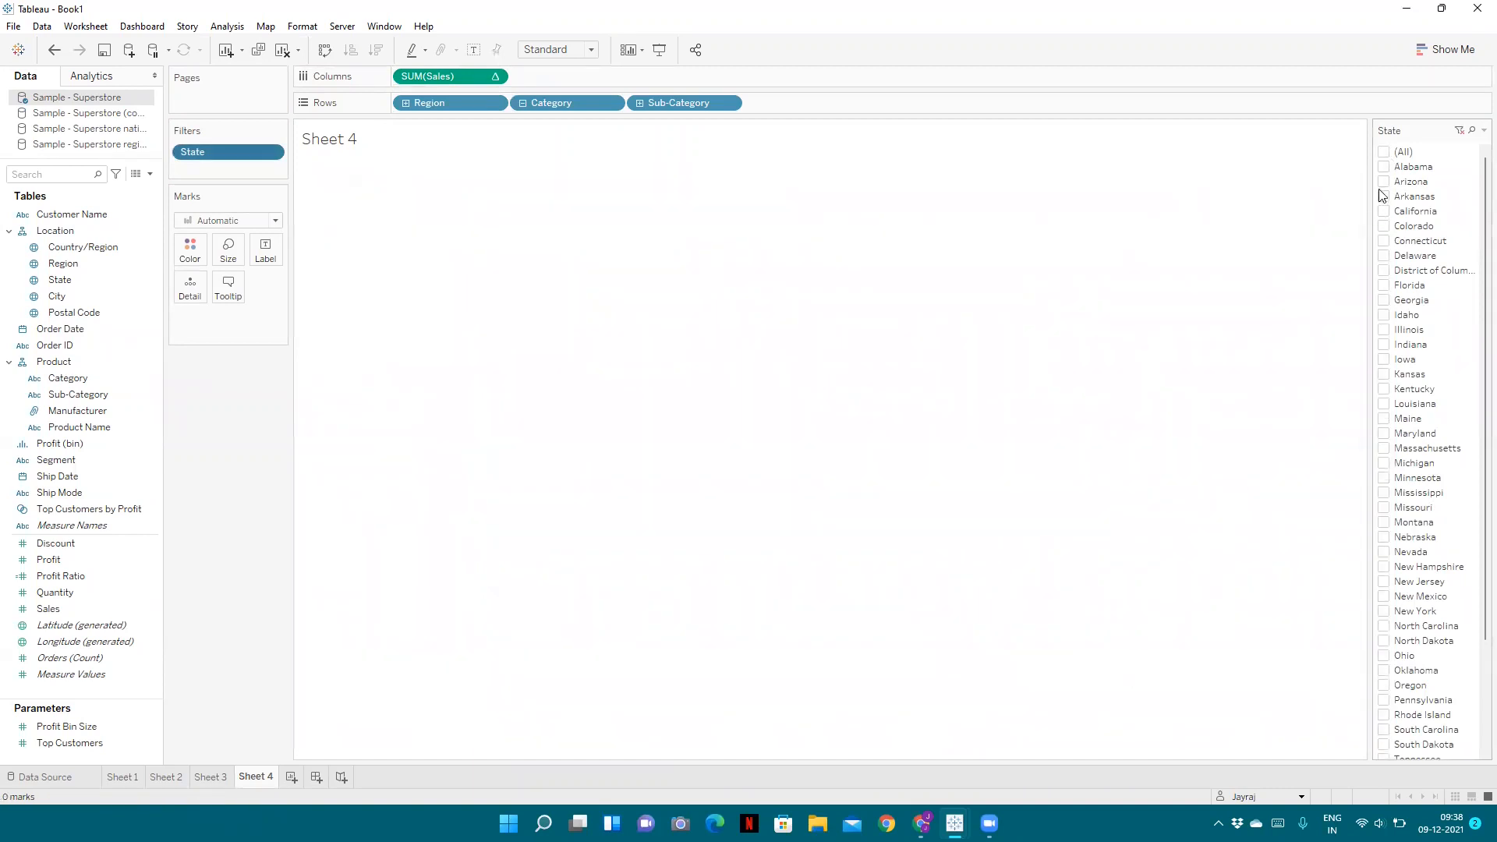
{"action": "left_click", "coordinate": [1385, 183]}
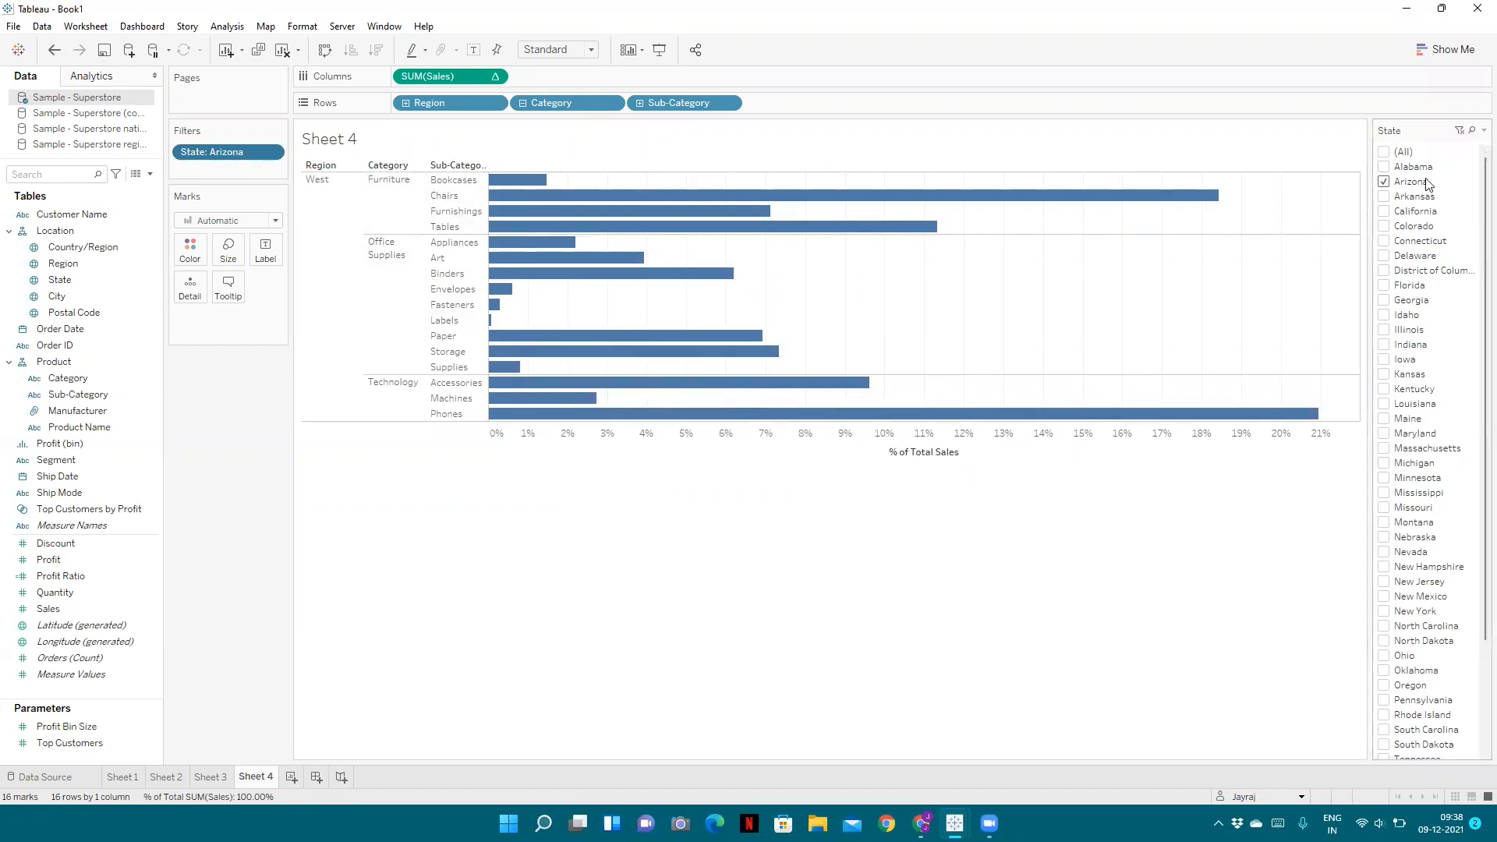
{"action": "mouse_move", "coordinate": [967, 201]}
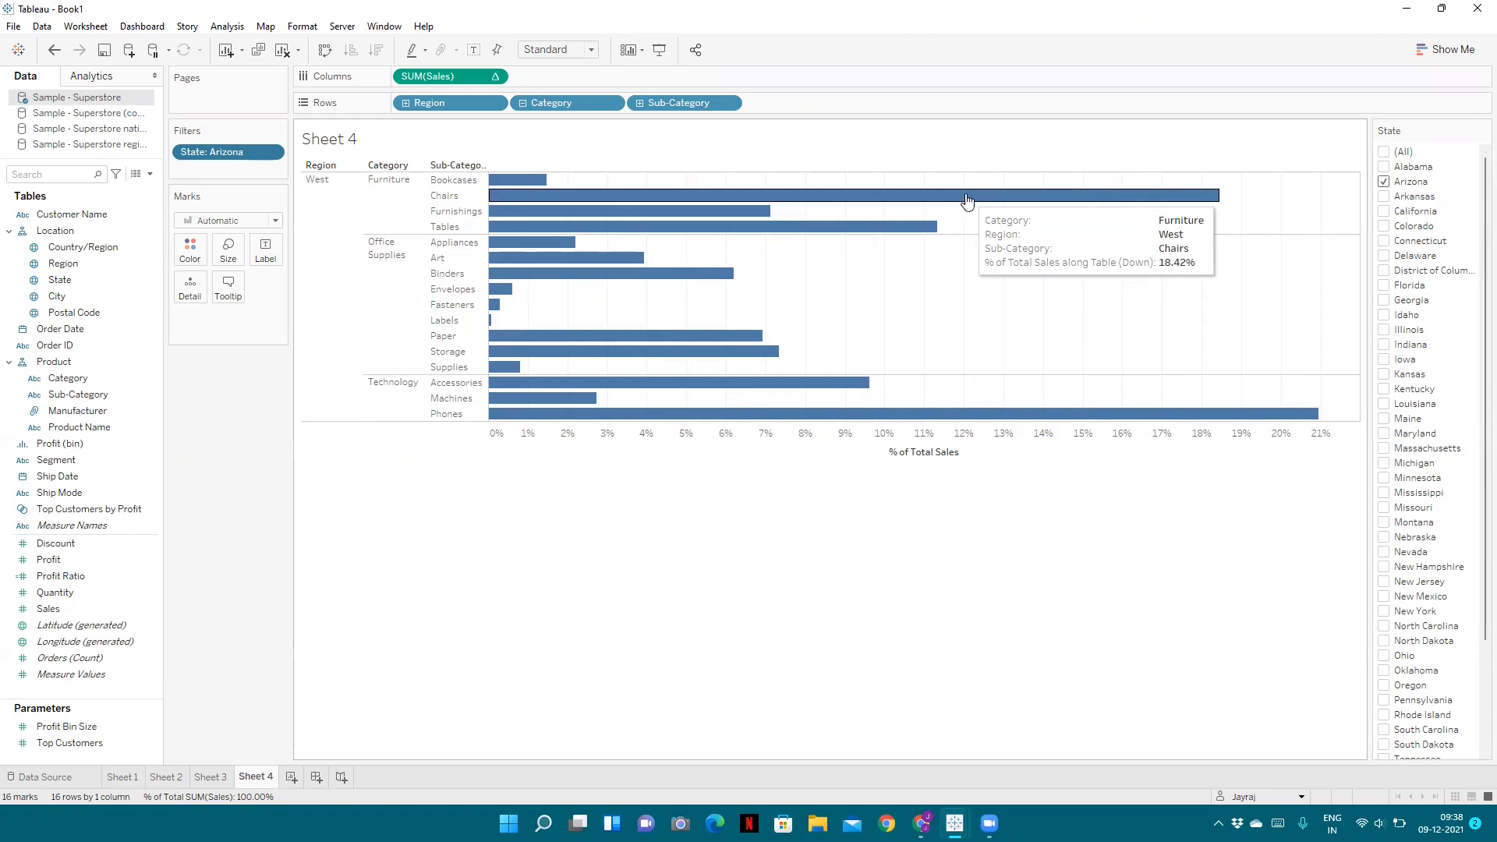
{"action": "mouse_move", "coordinate": [742, 222]}
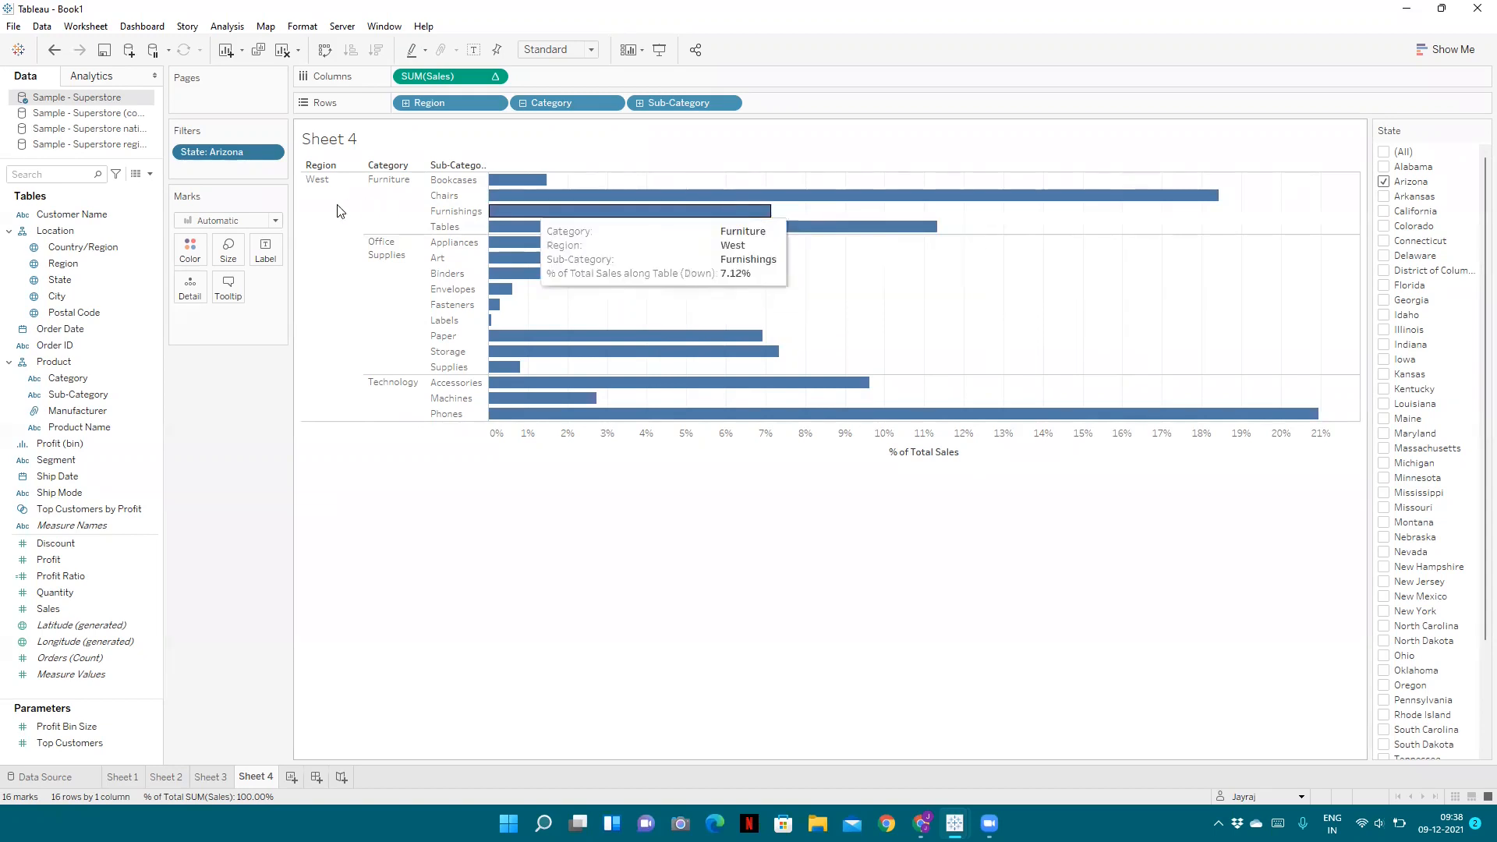
{"action": "mouse_move", "coordinate": [908, 223]}
{"action": "mouse_move", "coordinate": [1102, 198]}
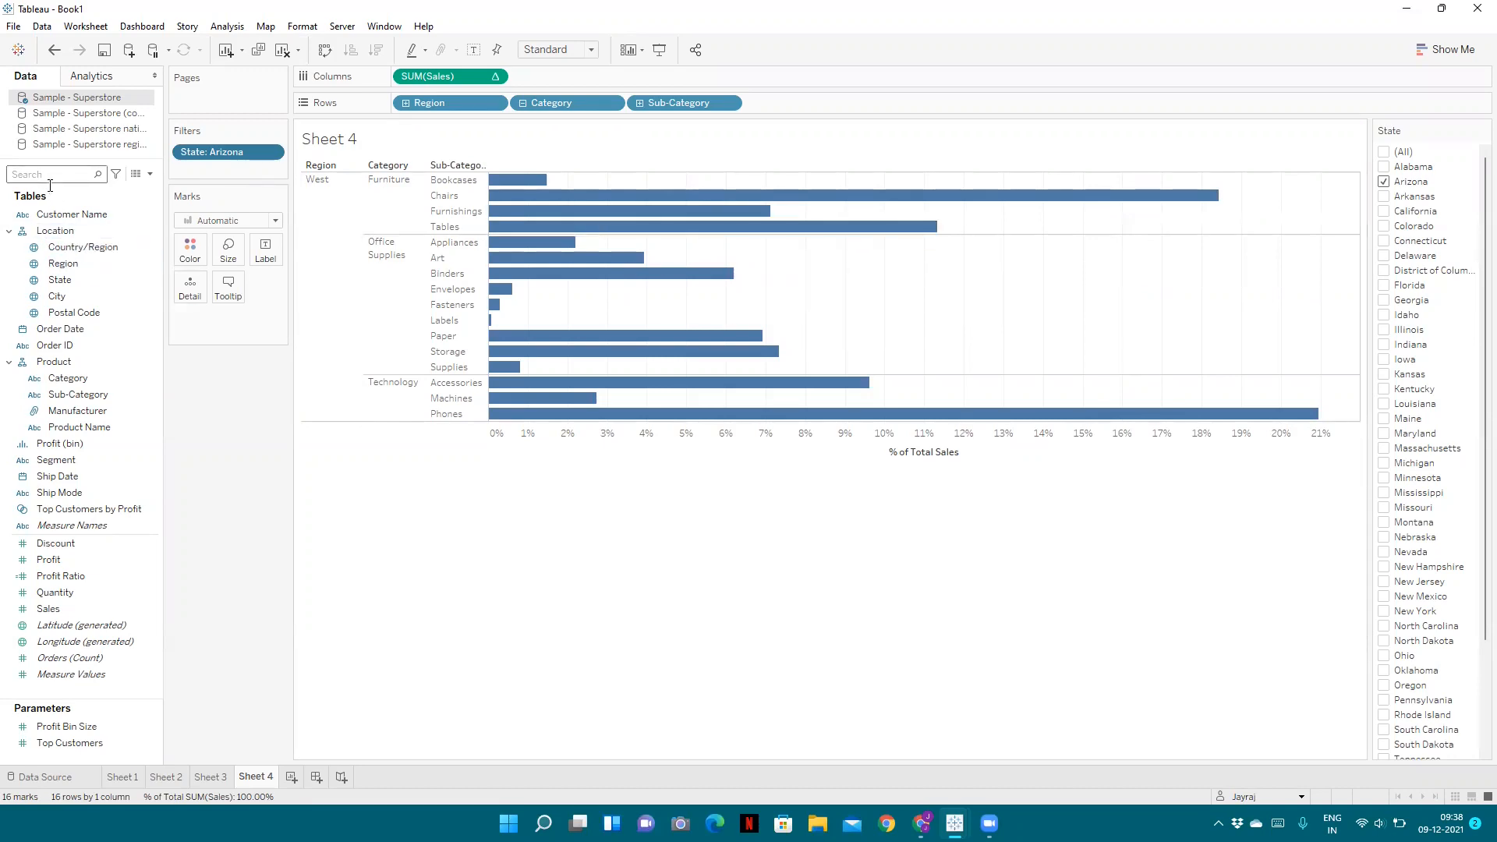
In the Sample - Superstore region data source, rename the Sales field as Sales region.
{"action": "left_click", "coordinate": [91, 147]}
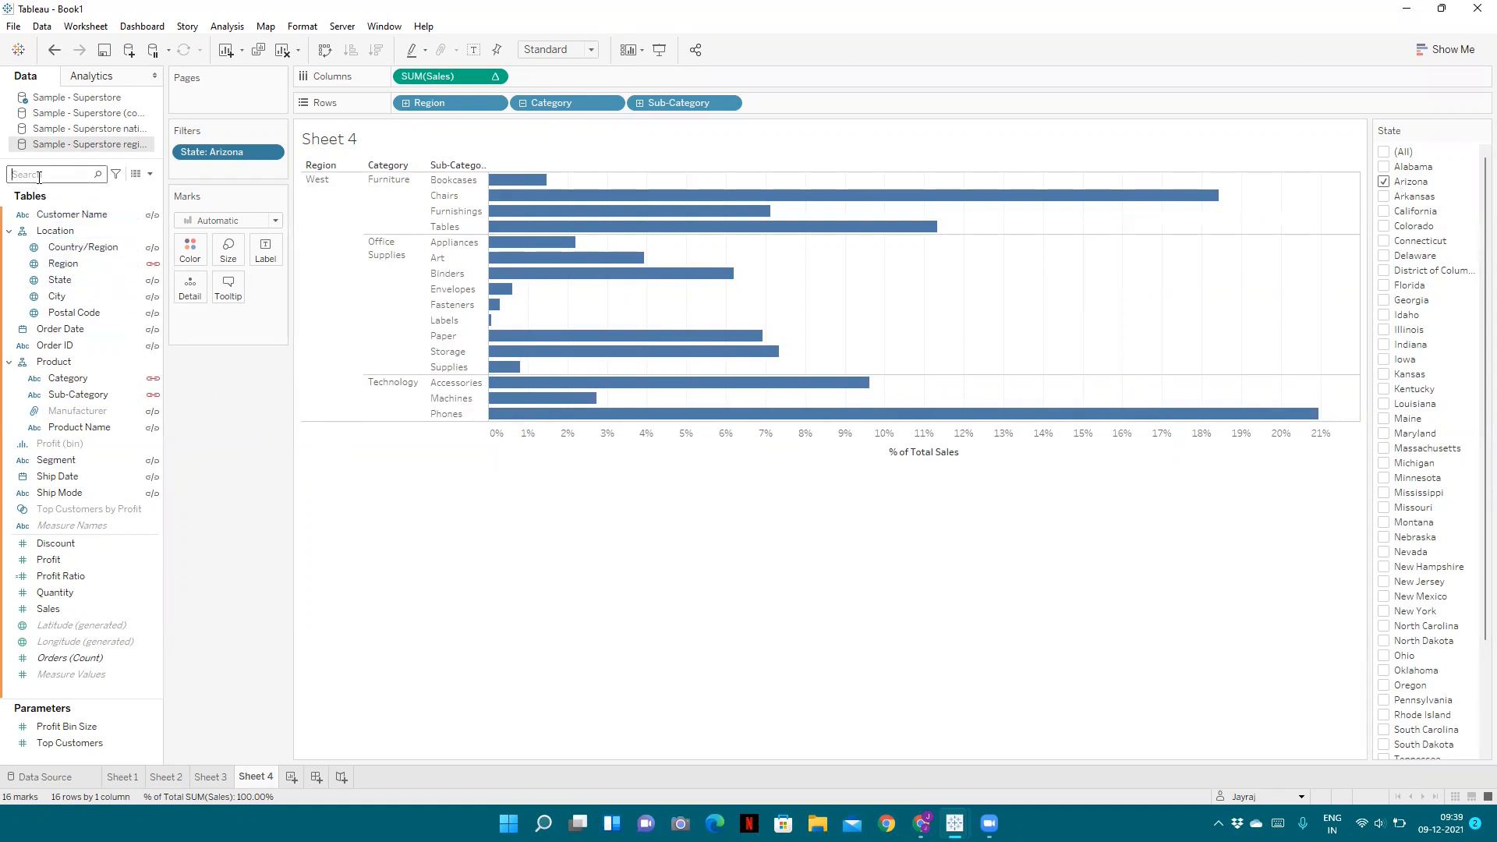
{"action": "left_click", "coordinate": [146, 614]}
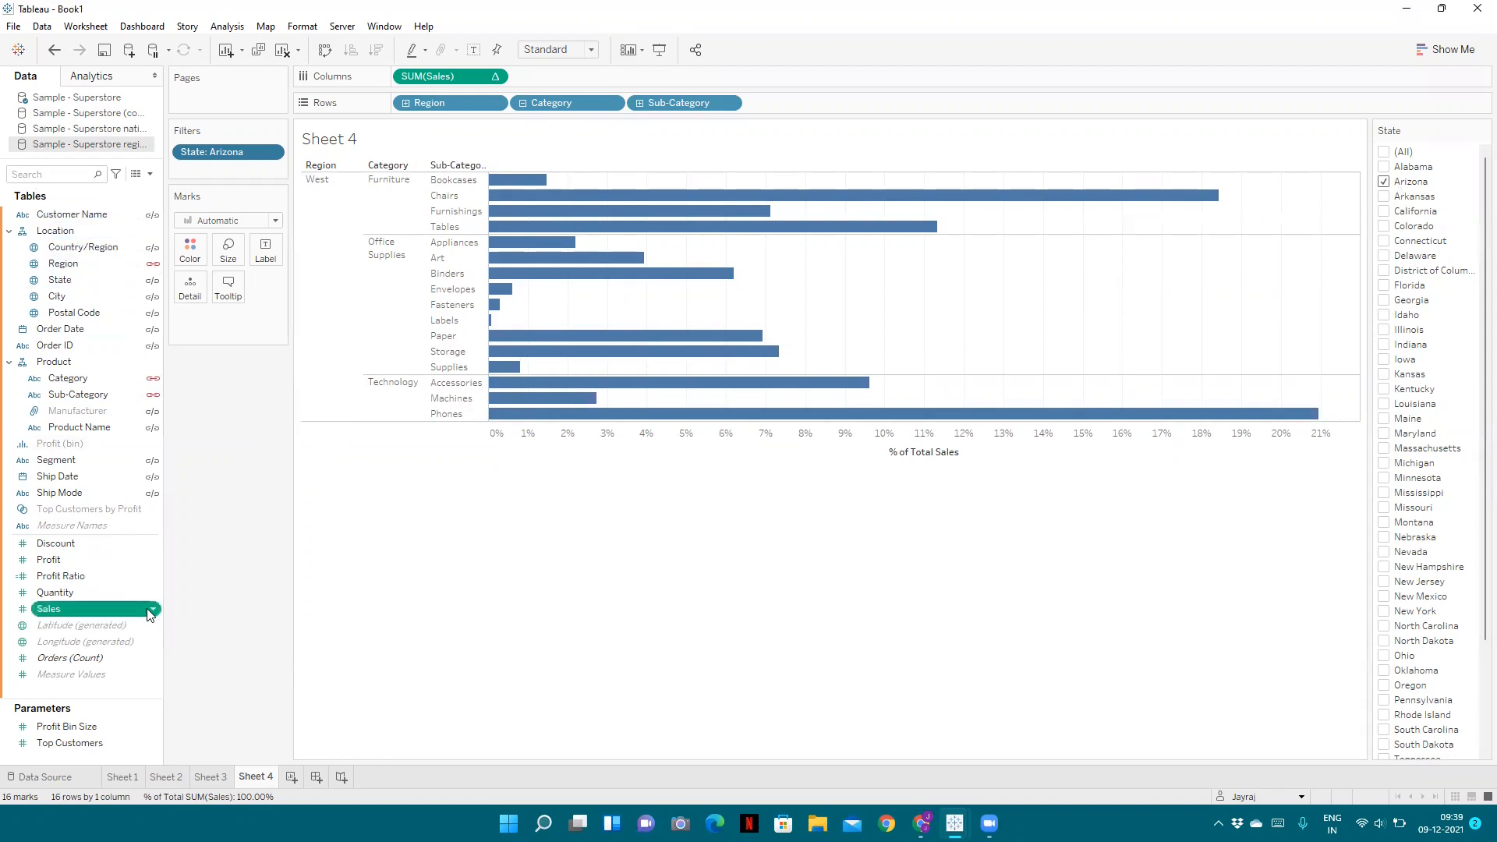
{"action": "left_click", "coordinate": [152, 609]}
{"action": "left_click", "coordinate": [198, 367]}
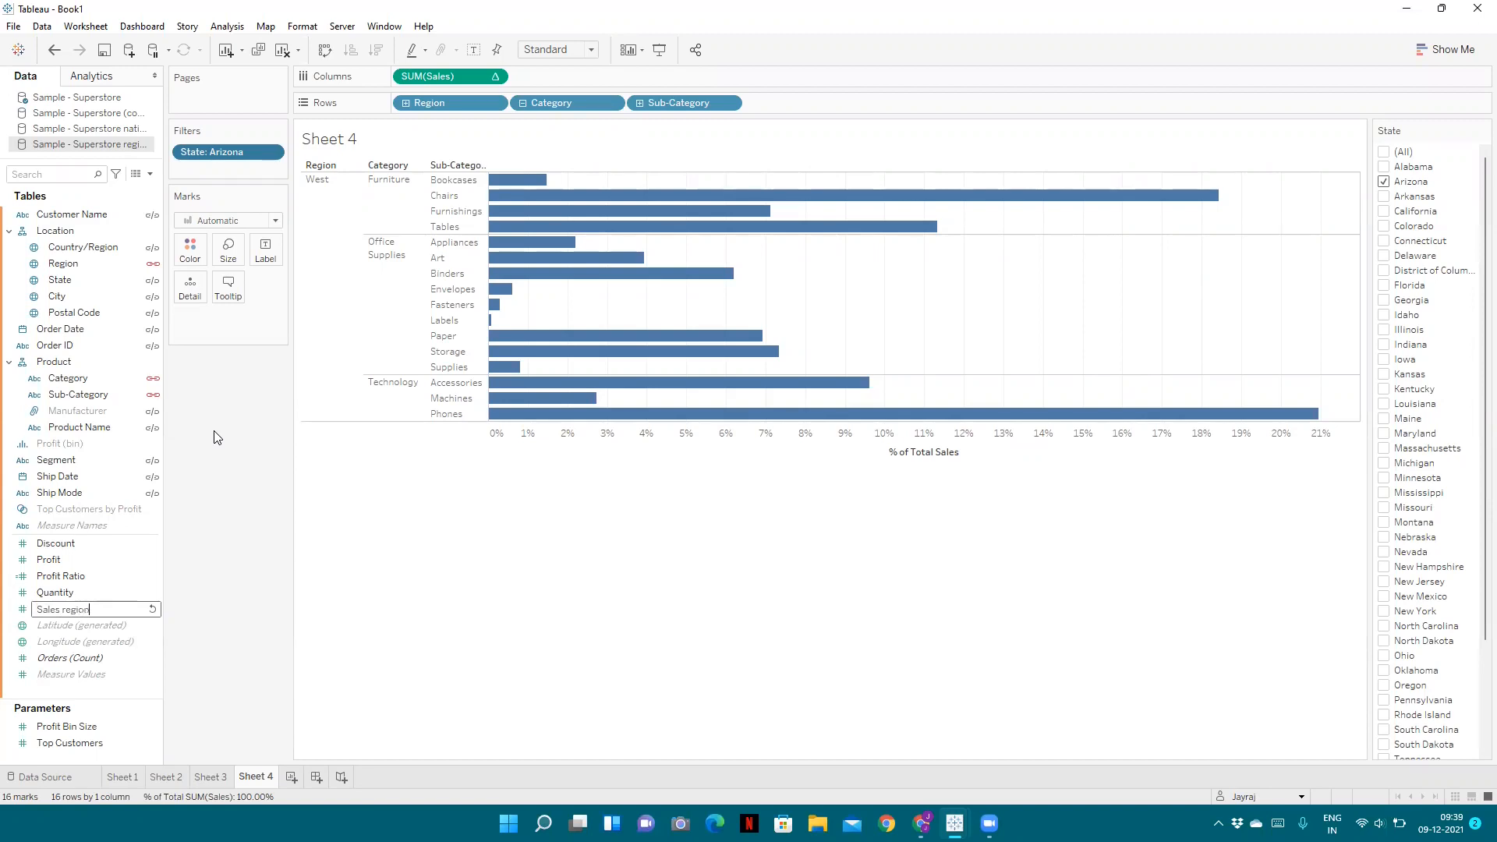
{"action": "key", "text": "Return"}
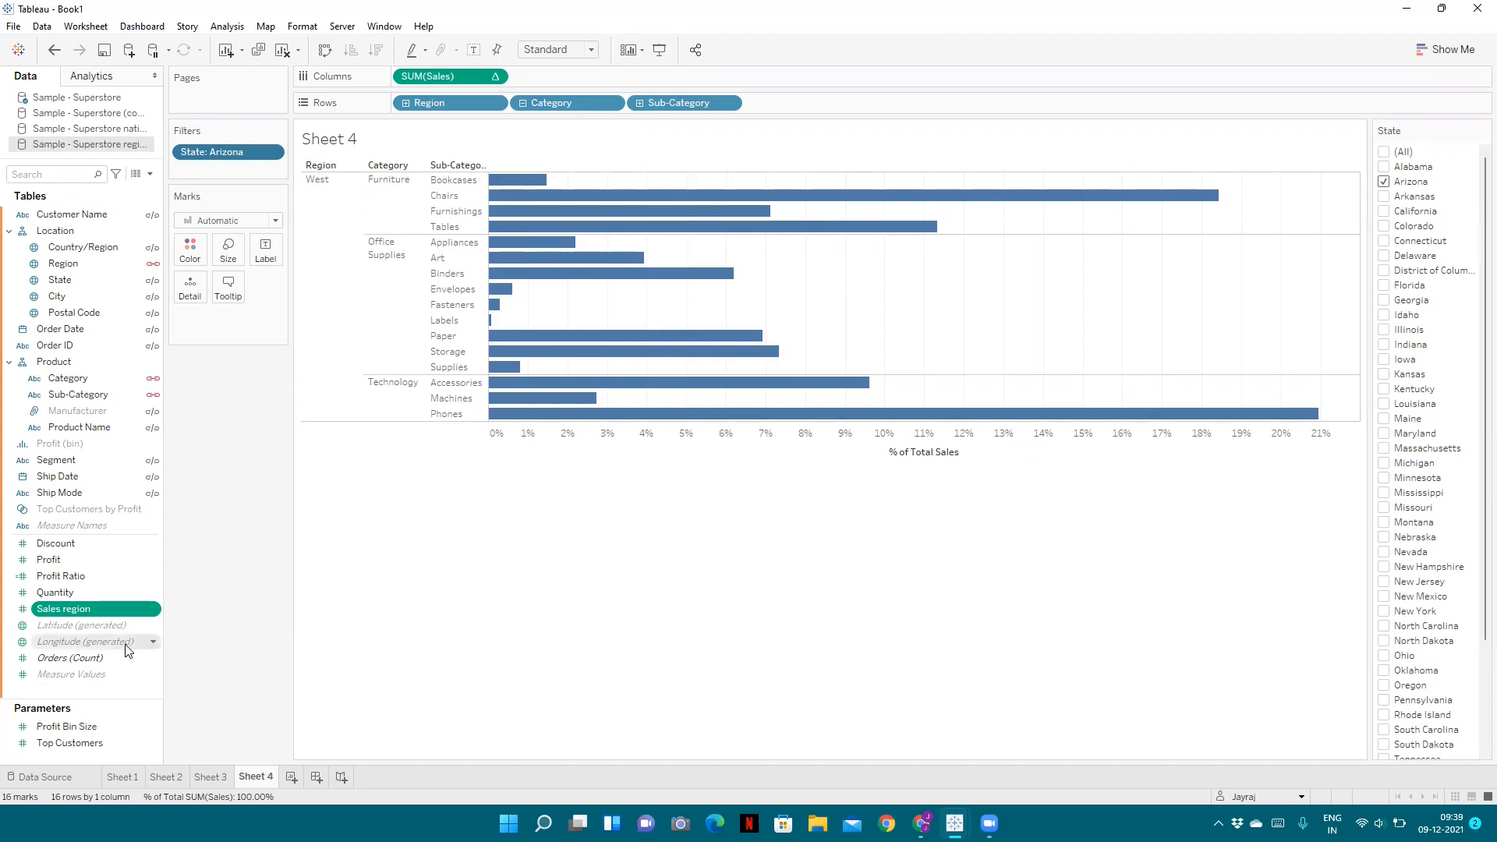
Add Sales region to columns after Sales and apply a Percent of Total quick table calculation to it.
{"action": "left_click_drag", "start_coordinate": [78, 616], "coordinate": [541, 78]}
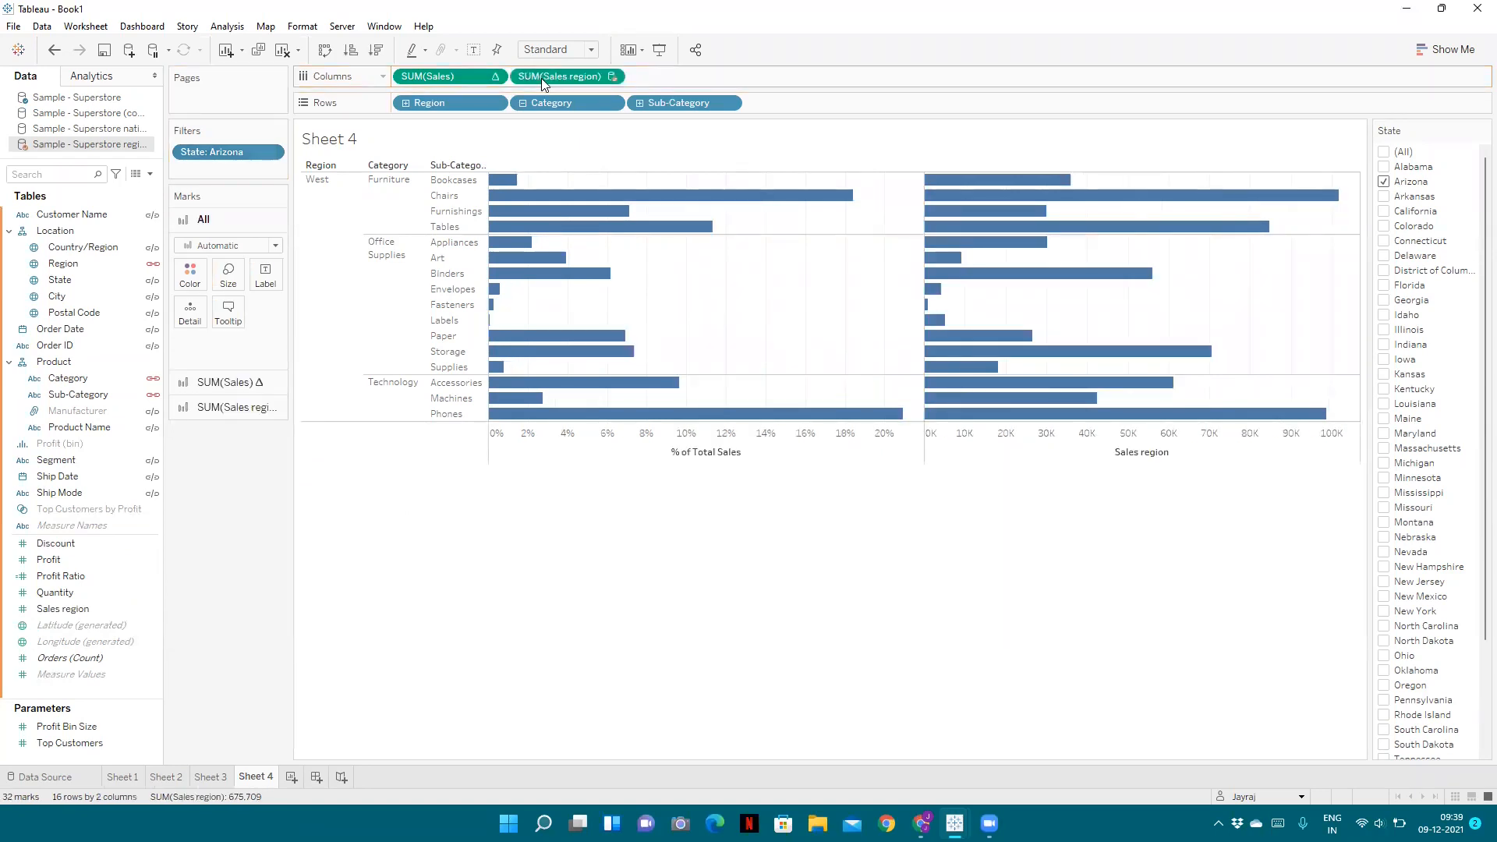
{"action": "left_click", "coordinate": [612, 76]}
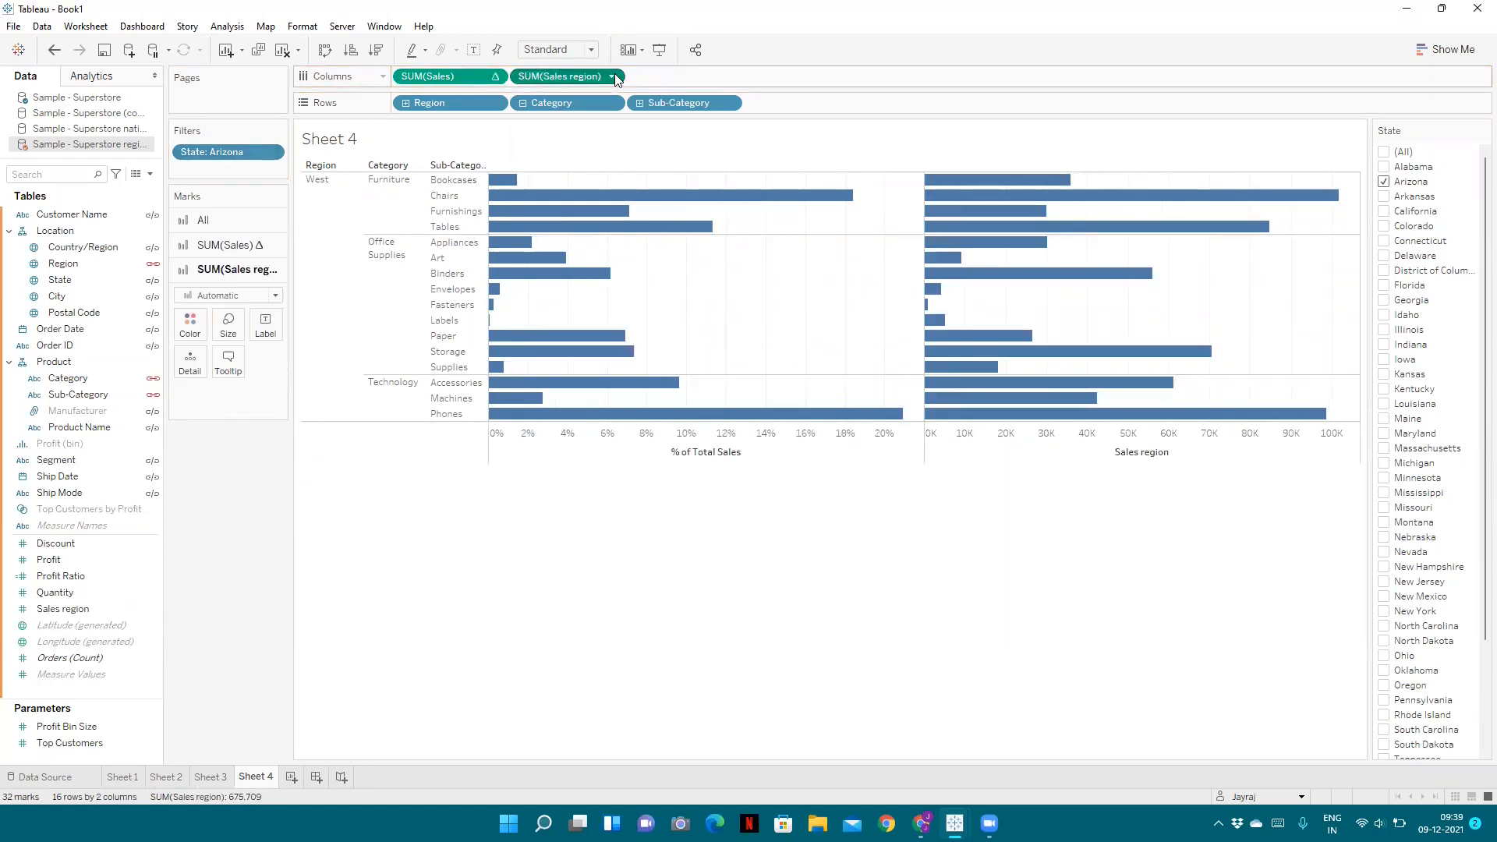
{"action": "mouse_move", "coordinate": [623, 346]}
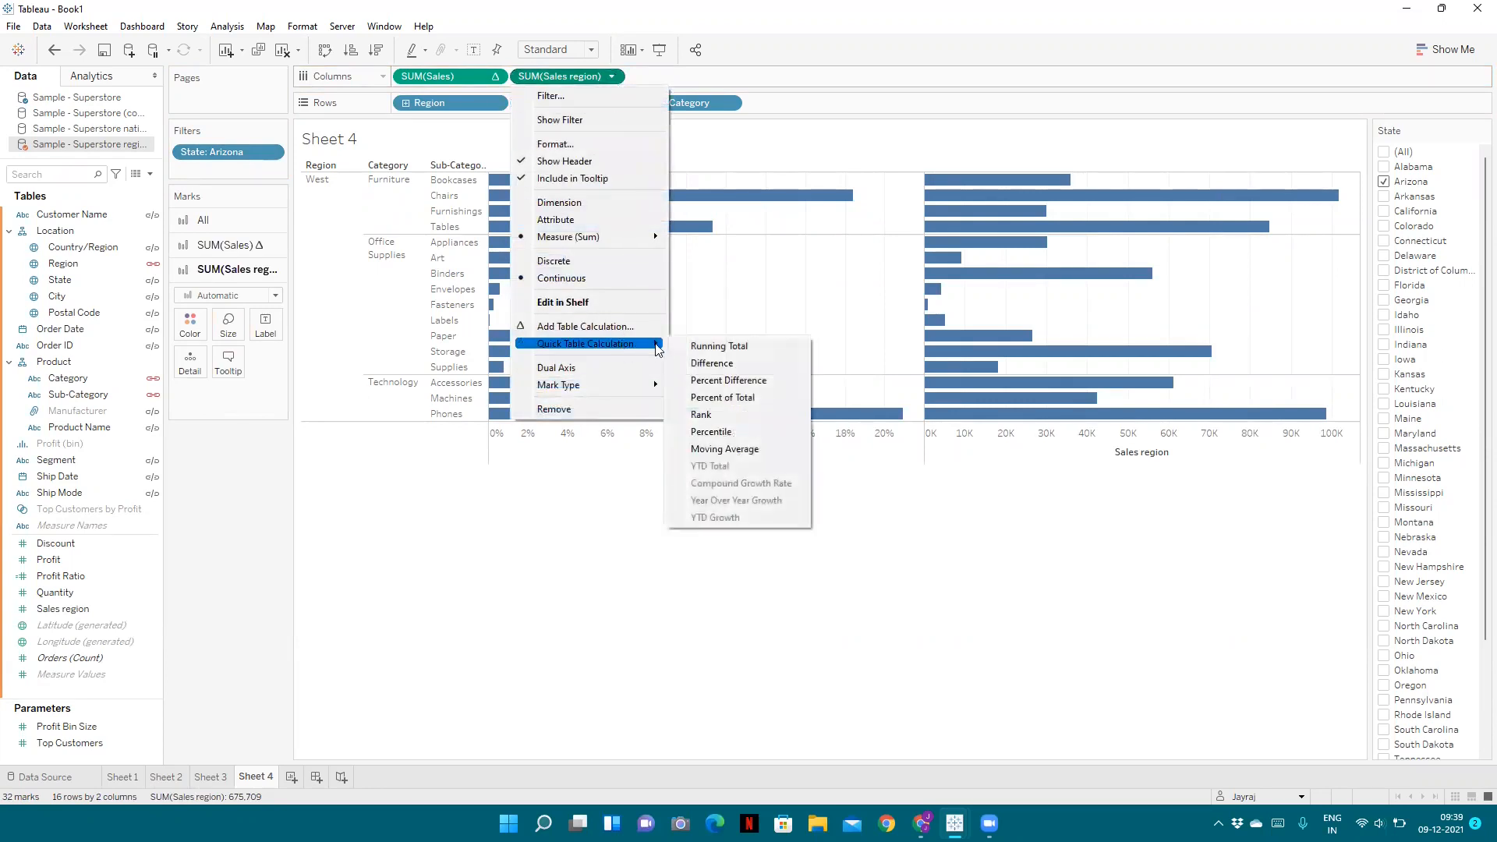
{"action": "left_click", "coordinate": [716, 398]}
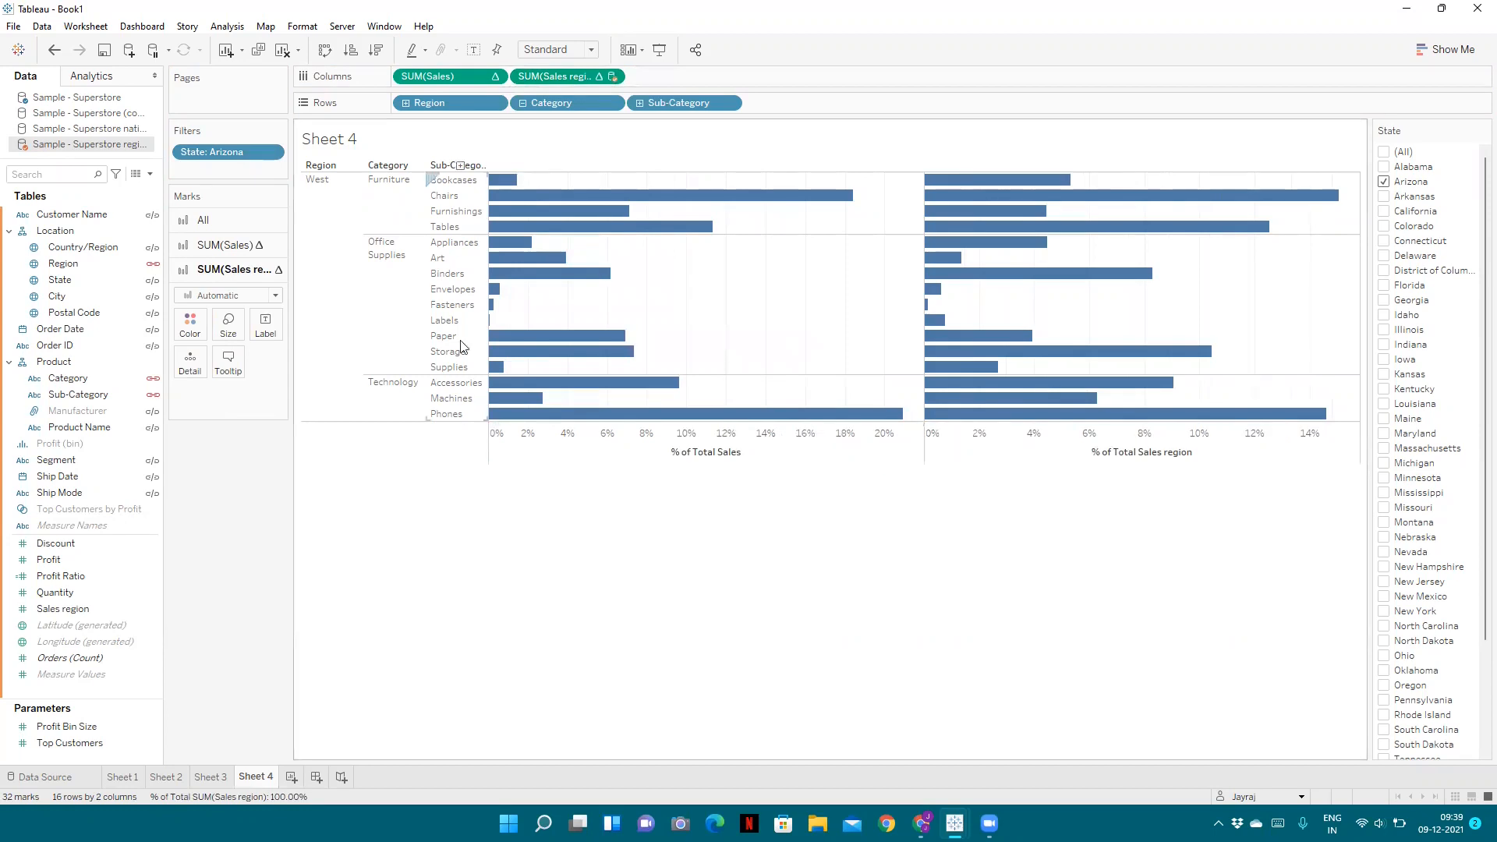
{"action": "mouse_move", "coordinate": [777, 412]}
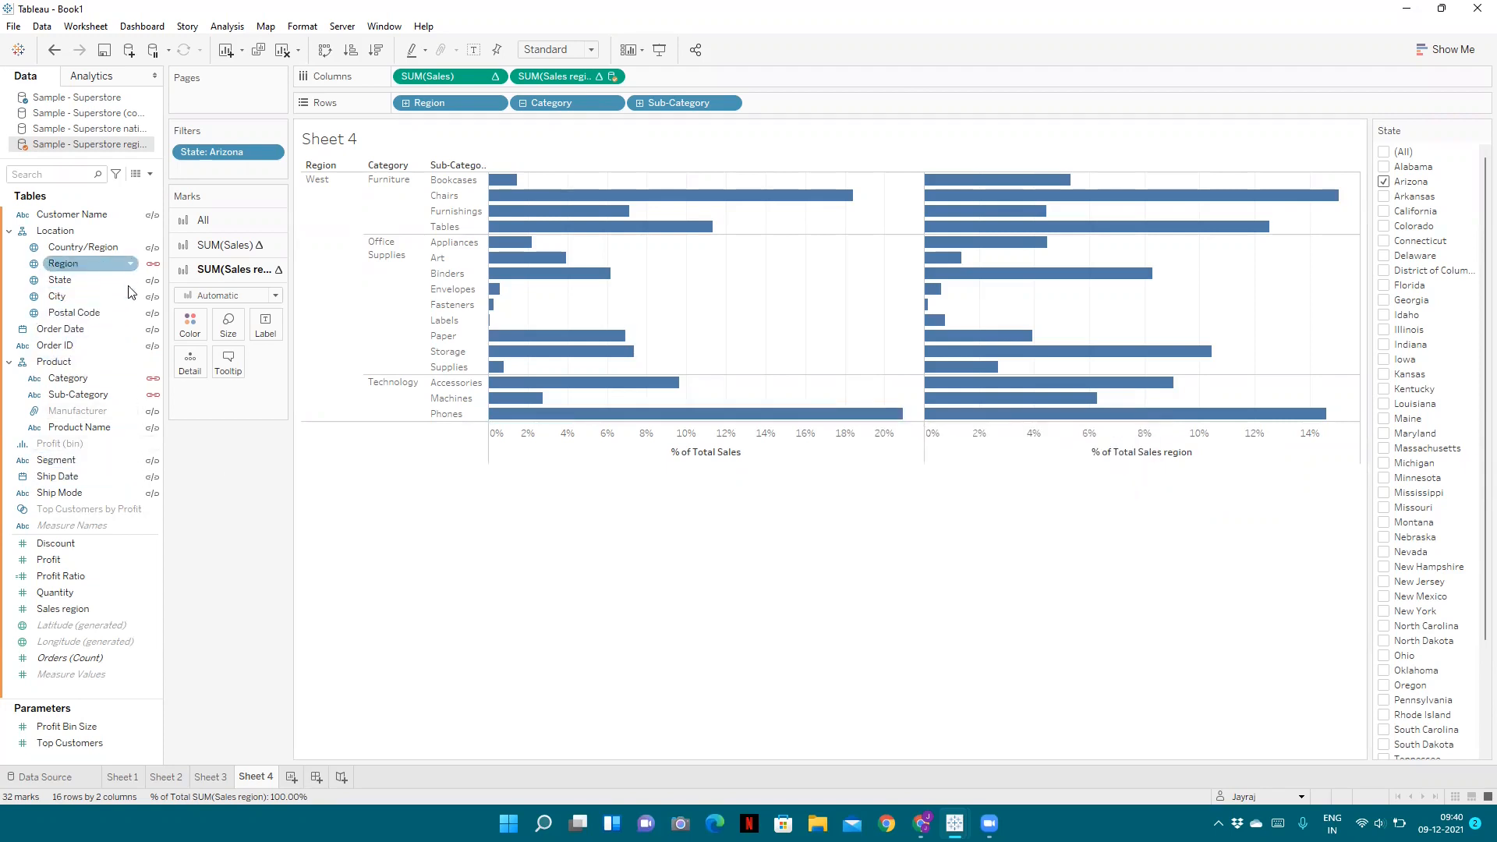
Try linking the region source on State to compare both percentage charts, and remove that link again.
{"action": "left_click", "coordinate": [153, 280]}
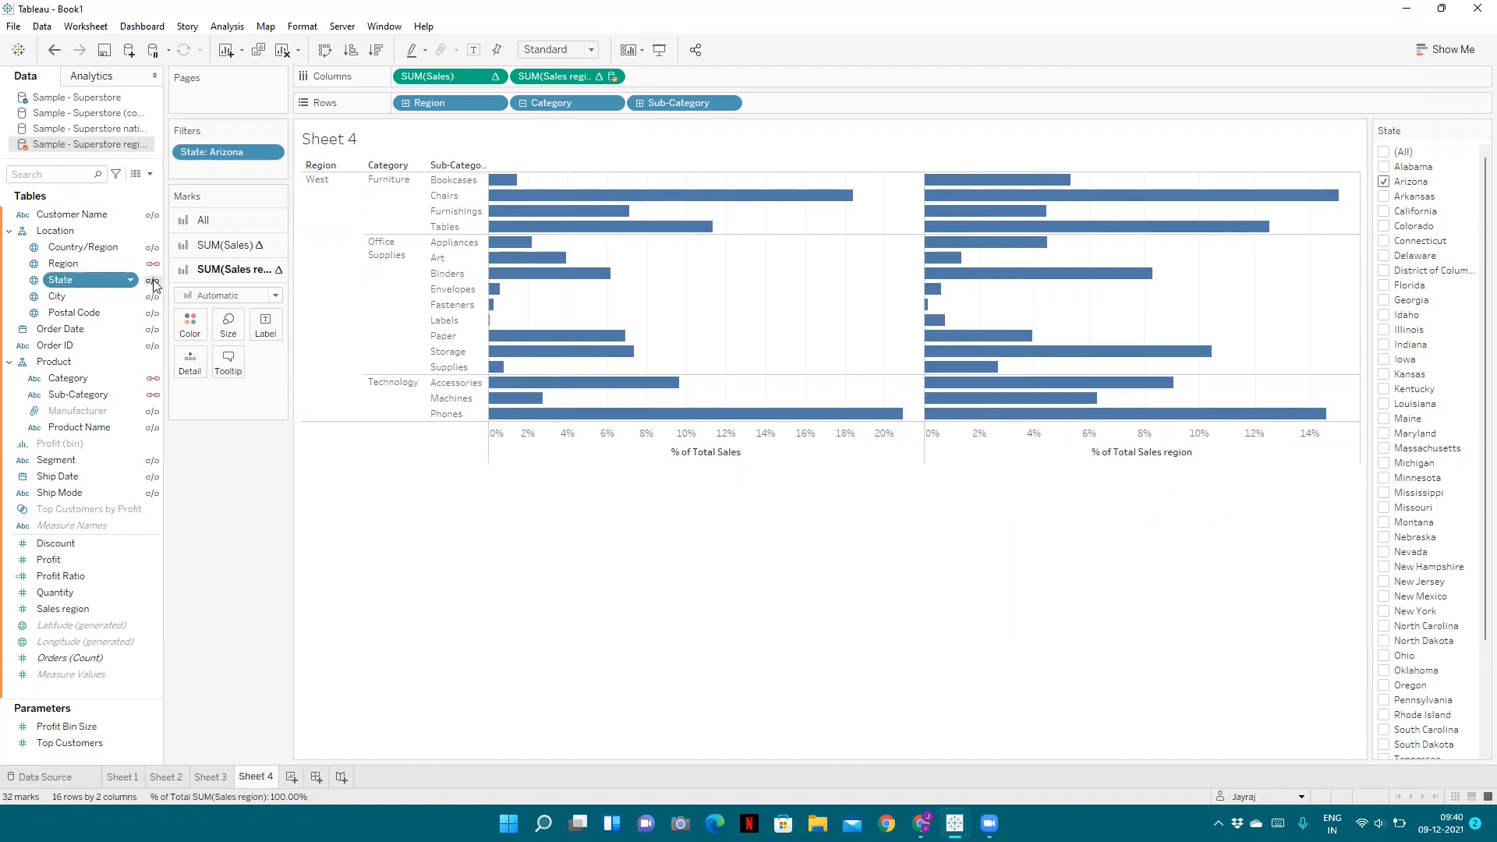
{"action": "mouse_move", "coordinate": [841, 413]}
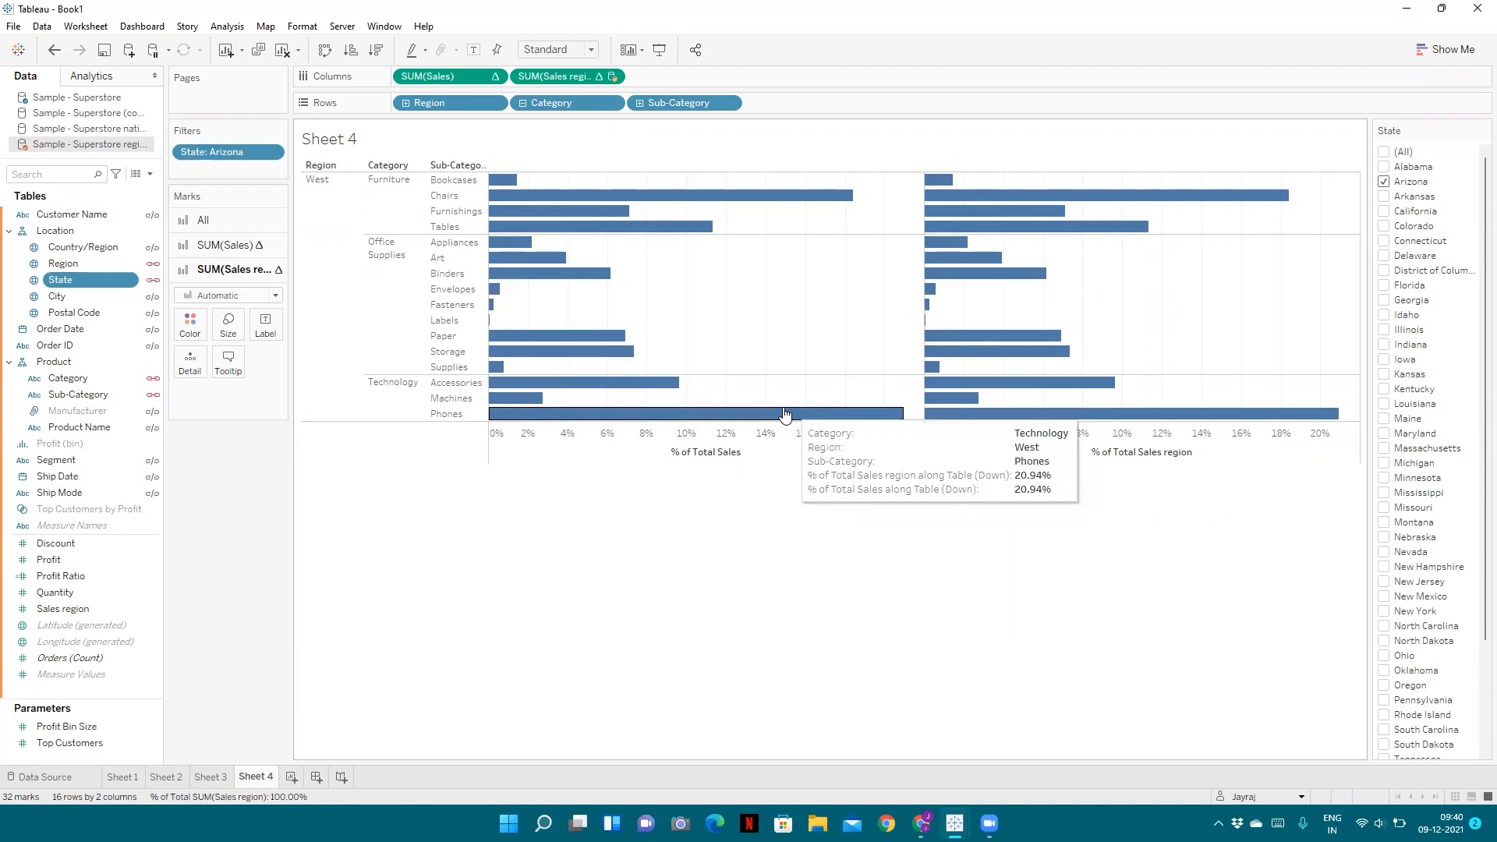
{"action": "left_click", "coordinate": [153, 281]}
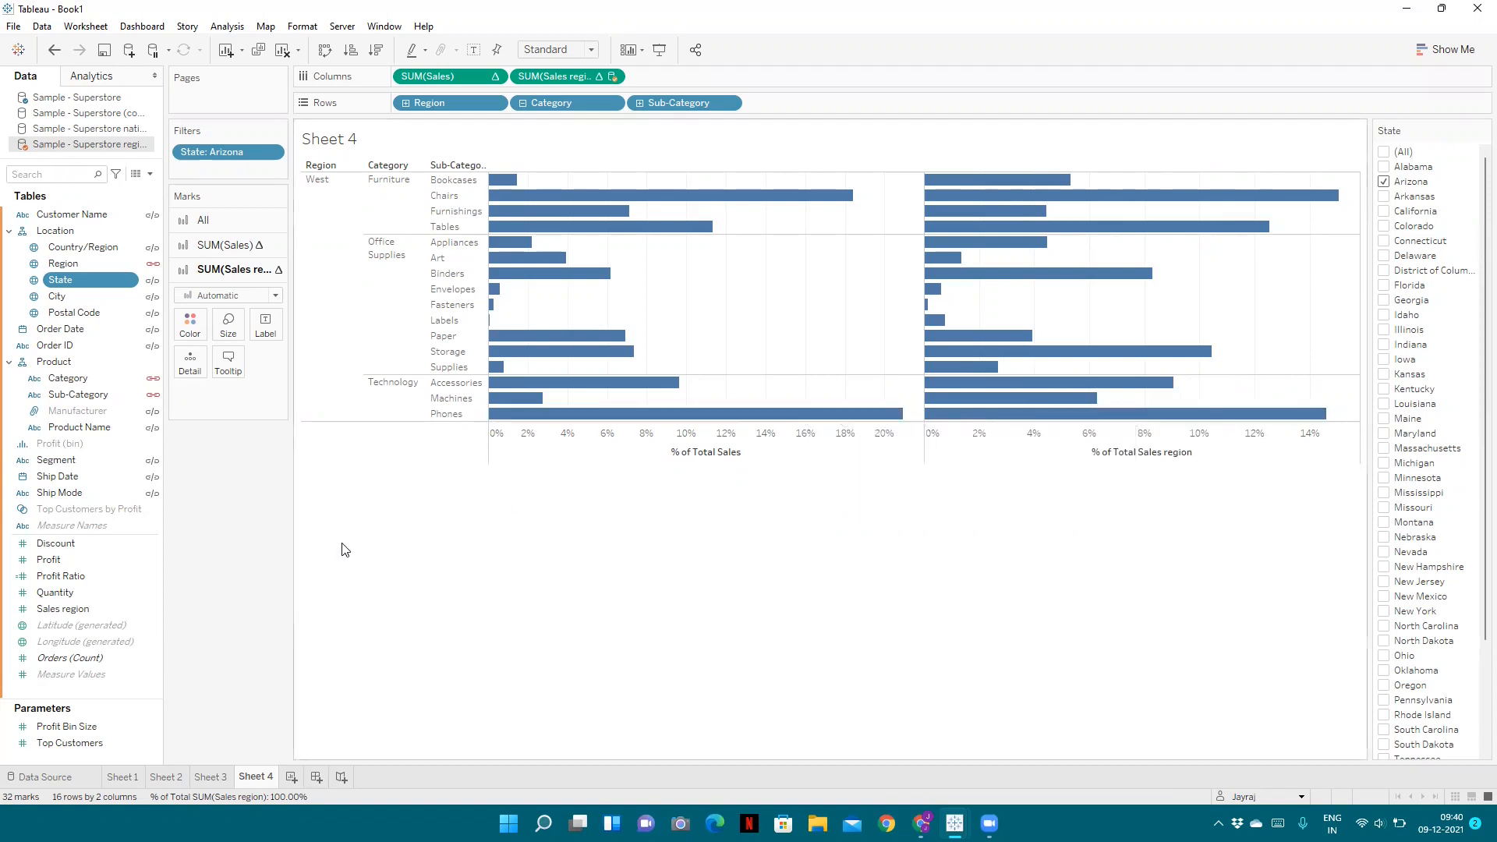
Move the percent-of-total Sales region measure from columns to Detail on the SUM(Sales) marks.
{"action": "left_click", "coordinate": [226, 245]}
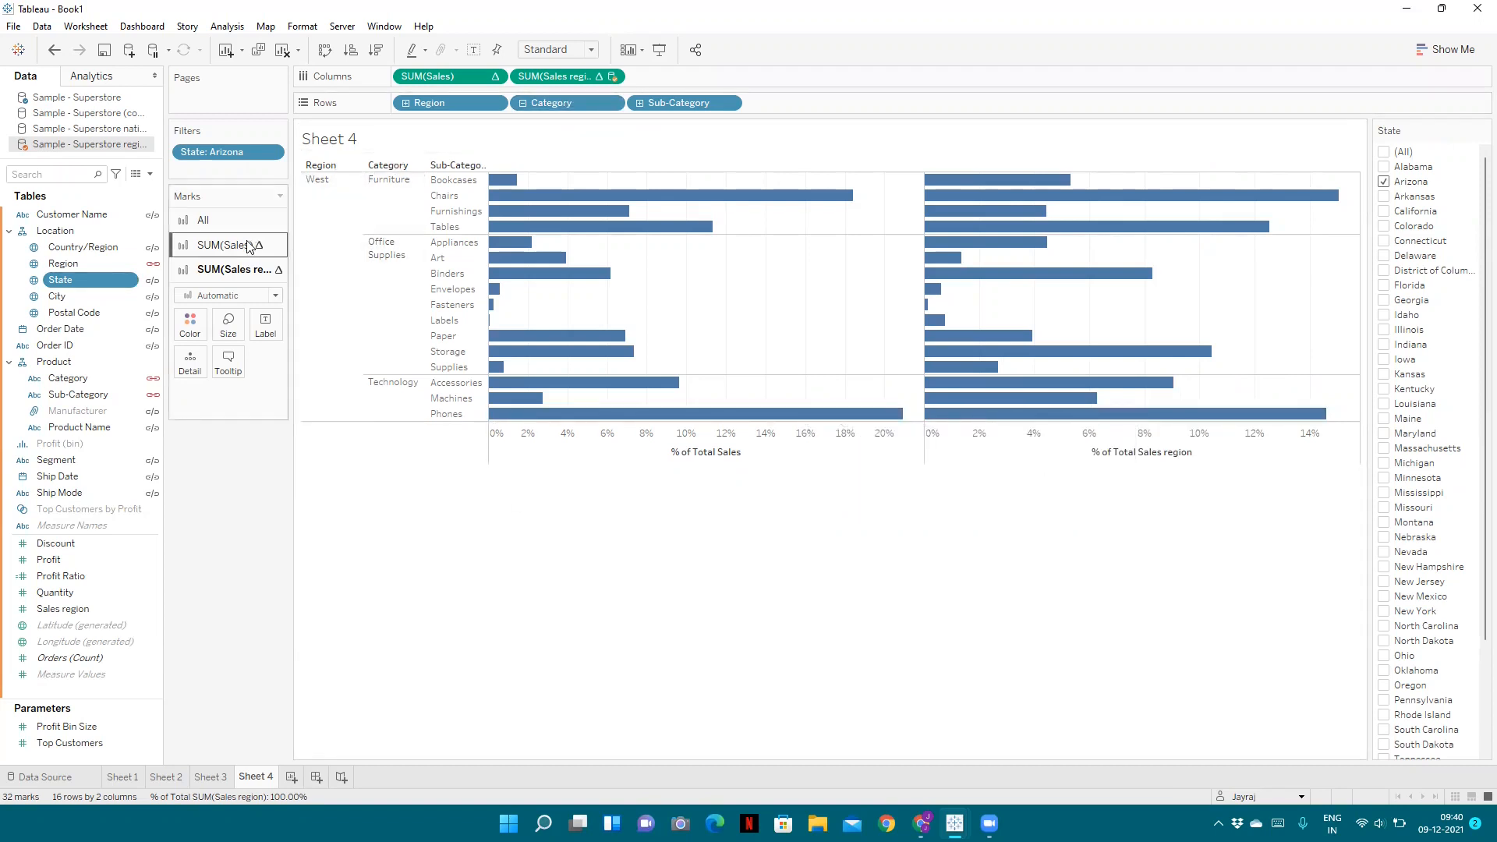
{"action": "left_click_drag", "start_coordinate": [559, 78], "coordinate": [186, 339]}
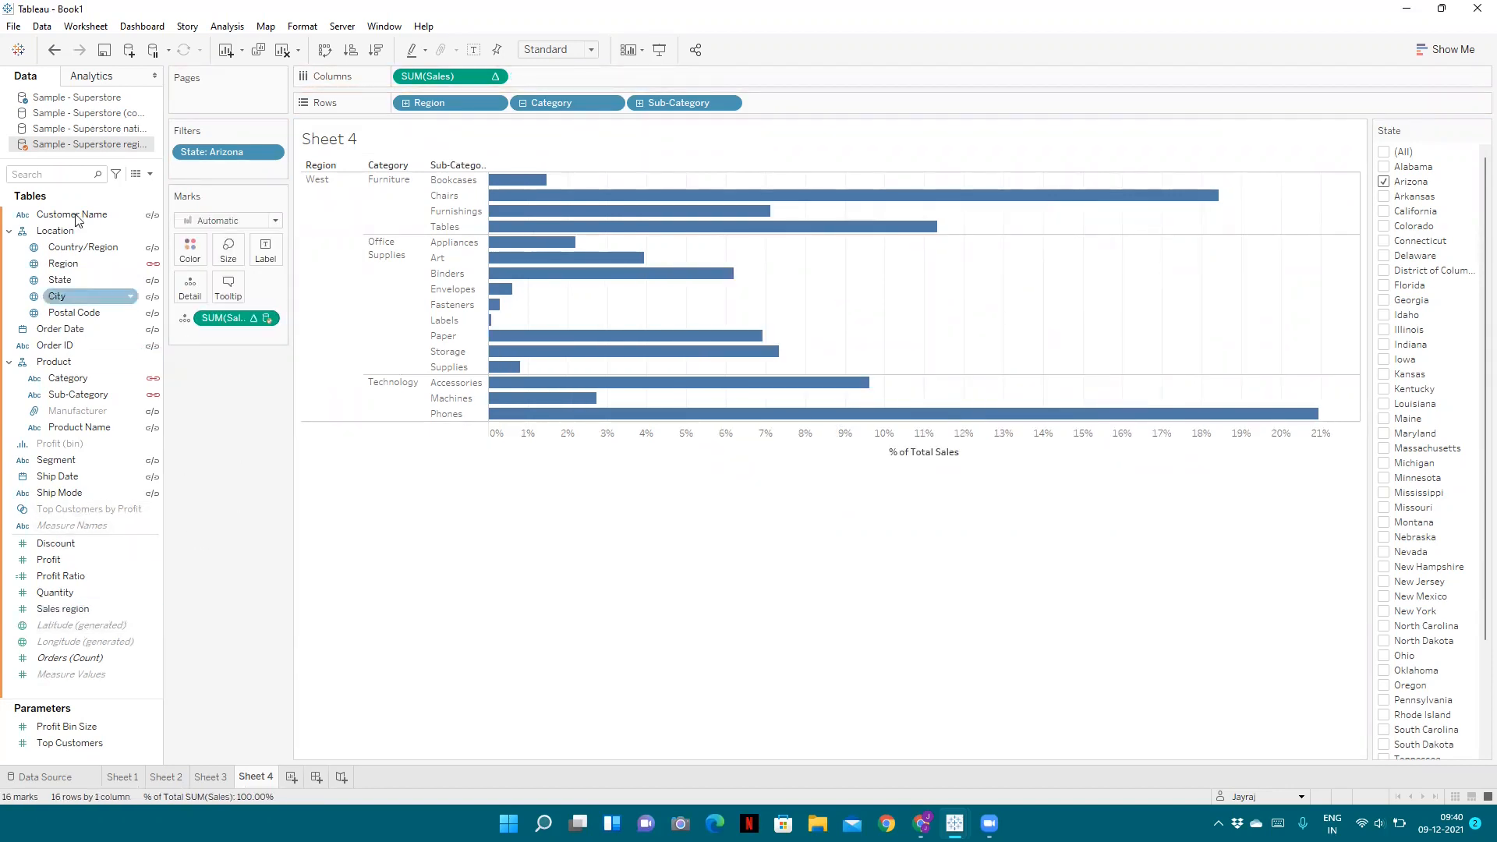
Switch to the Sample - Superstore national data source and remove its blend link on Region.
{"action": "left_click", "coordinate": [107, 132]}
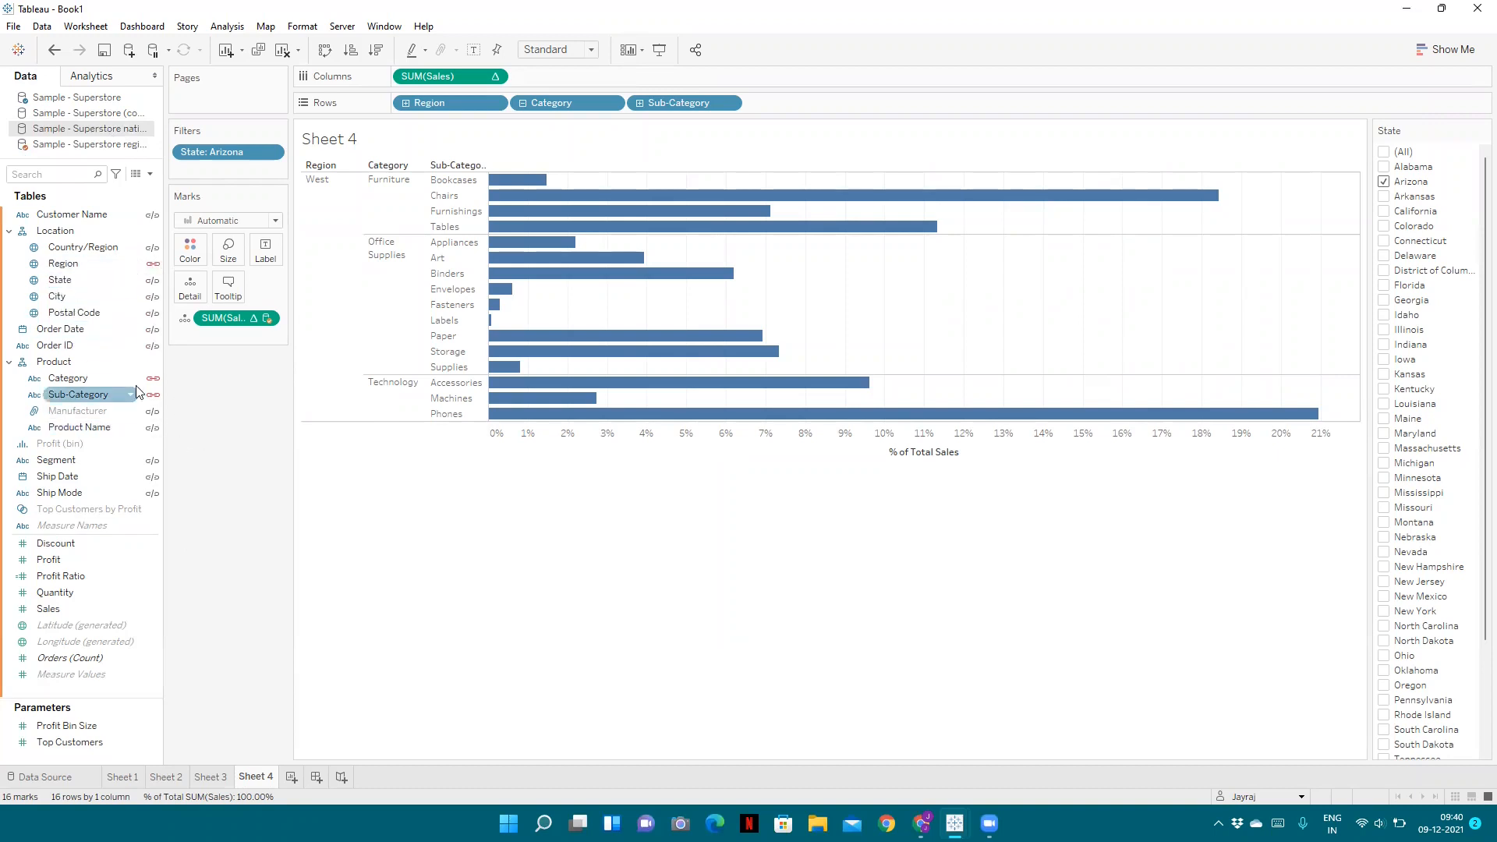
{"action": "left_click", "coordinate": [93, 380]}
{"action": "left_click", "coordinate": [153, 266]}
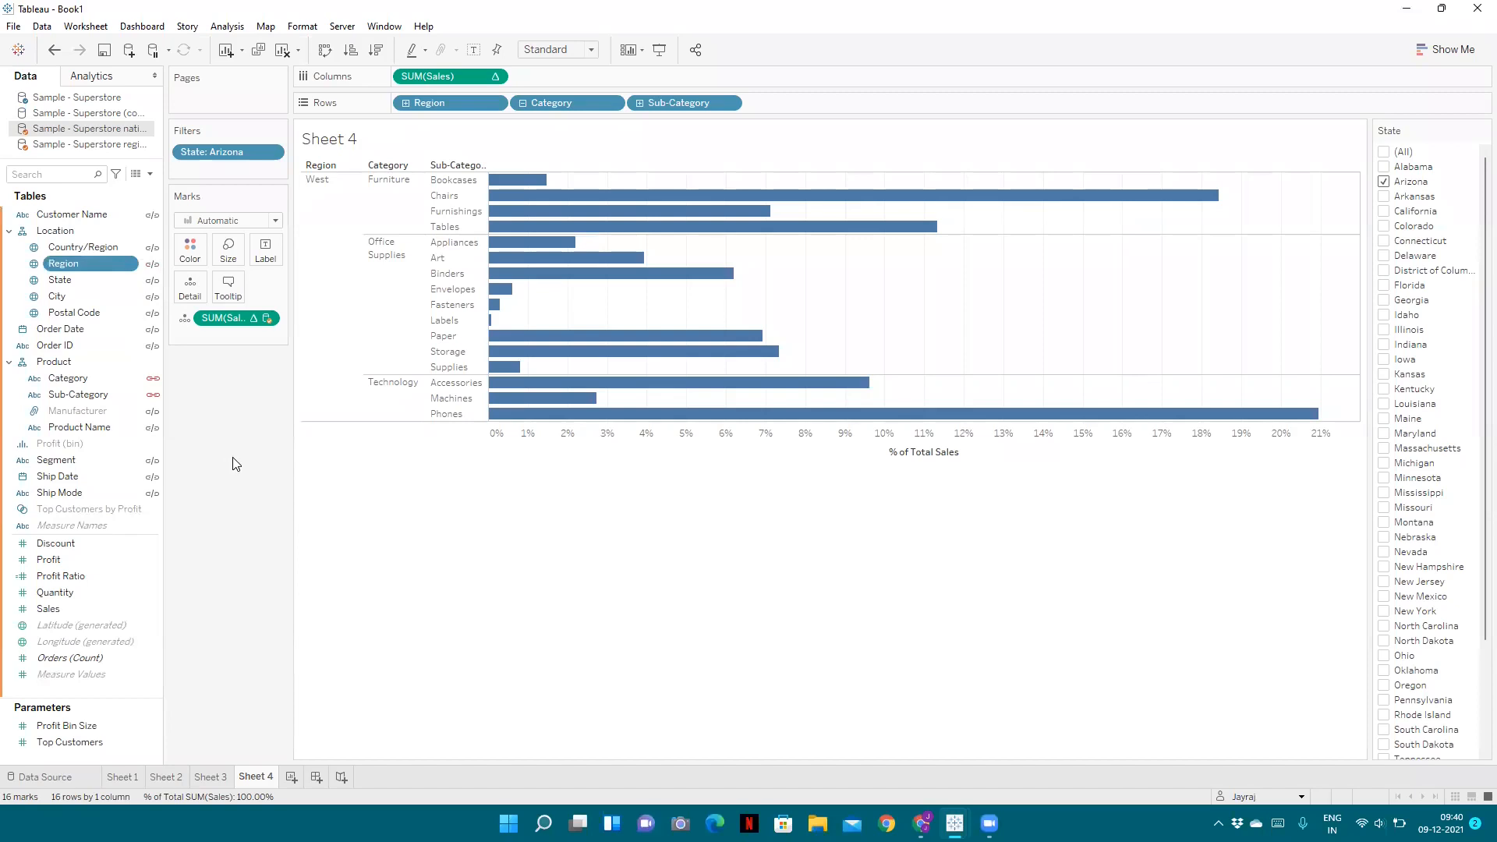
Rename the Sales field of the national data source as Sales national.
{"action": "right_click", "coordinate": [150, 605]}
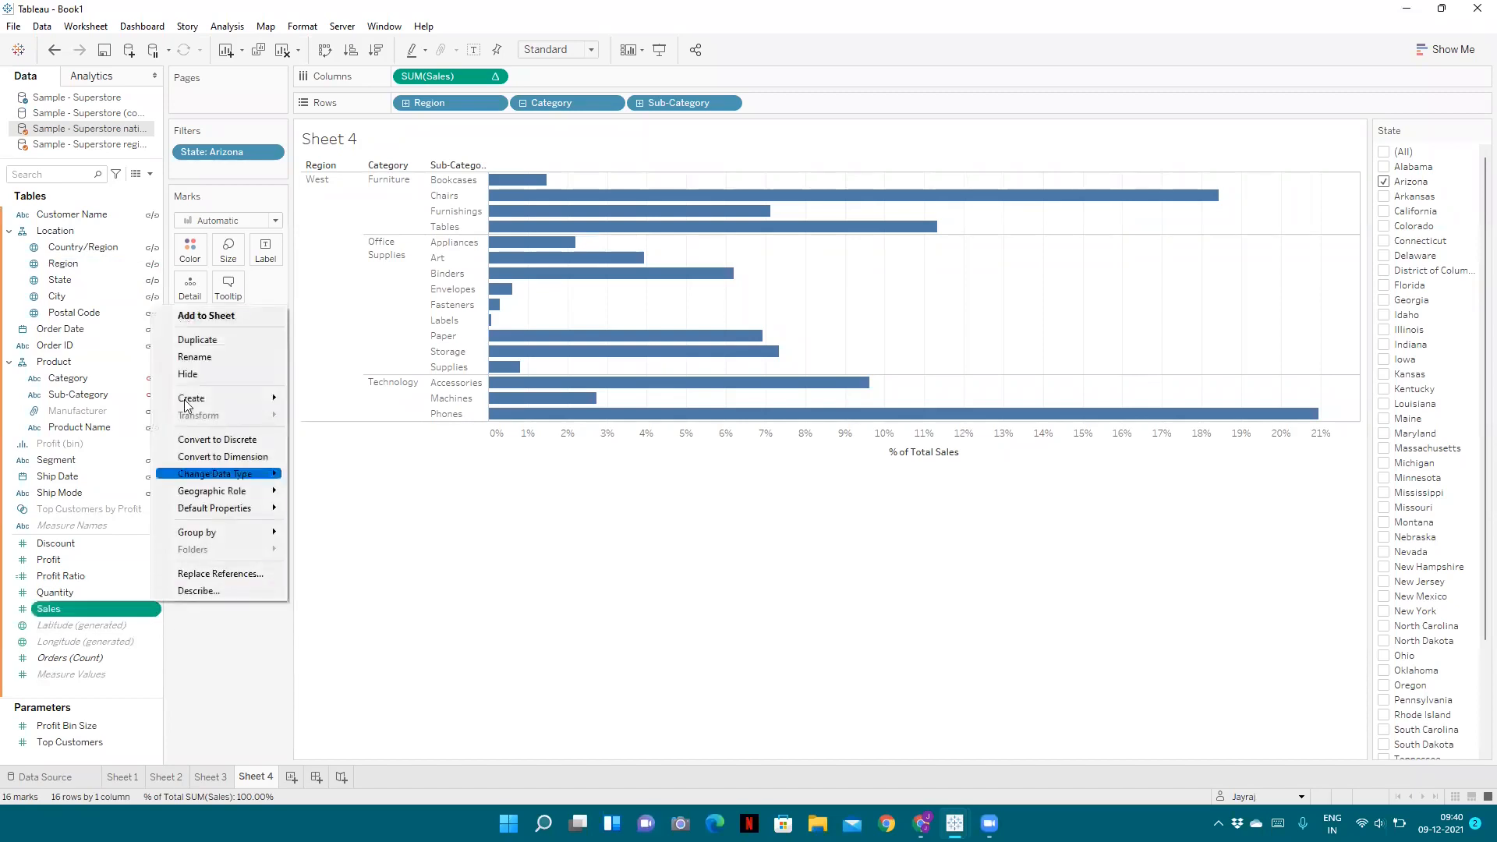
{"action": "left_click", "coordinate": [199, 357]}
{"action": "key", "text": "End"}
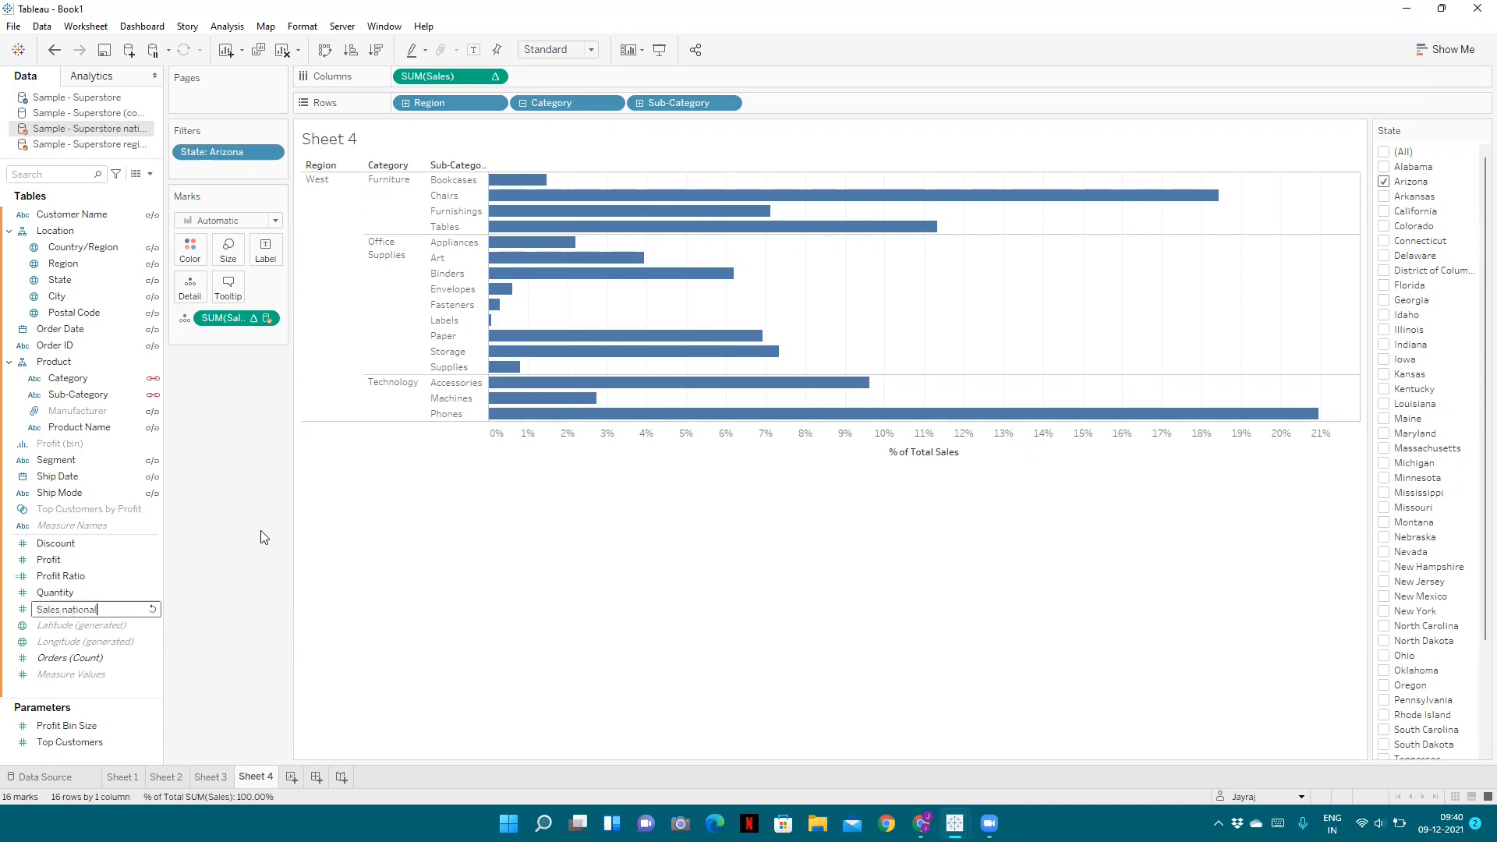
{"action": "key", "text": "Return"}
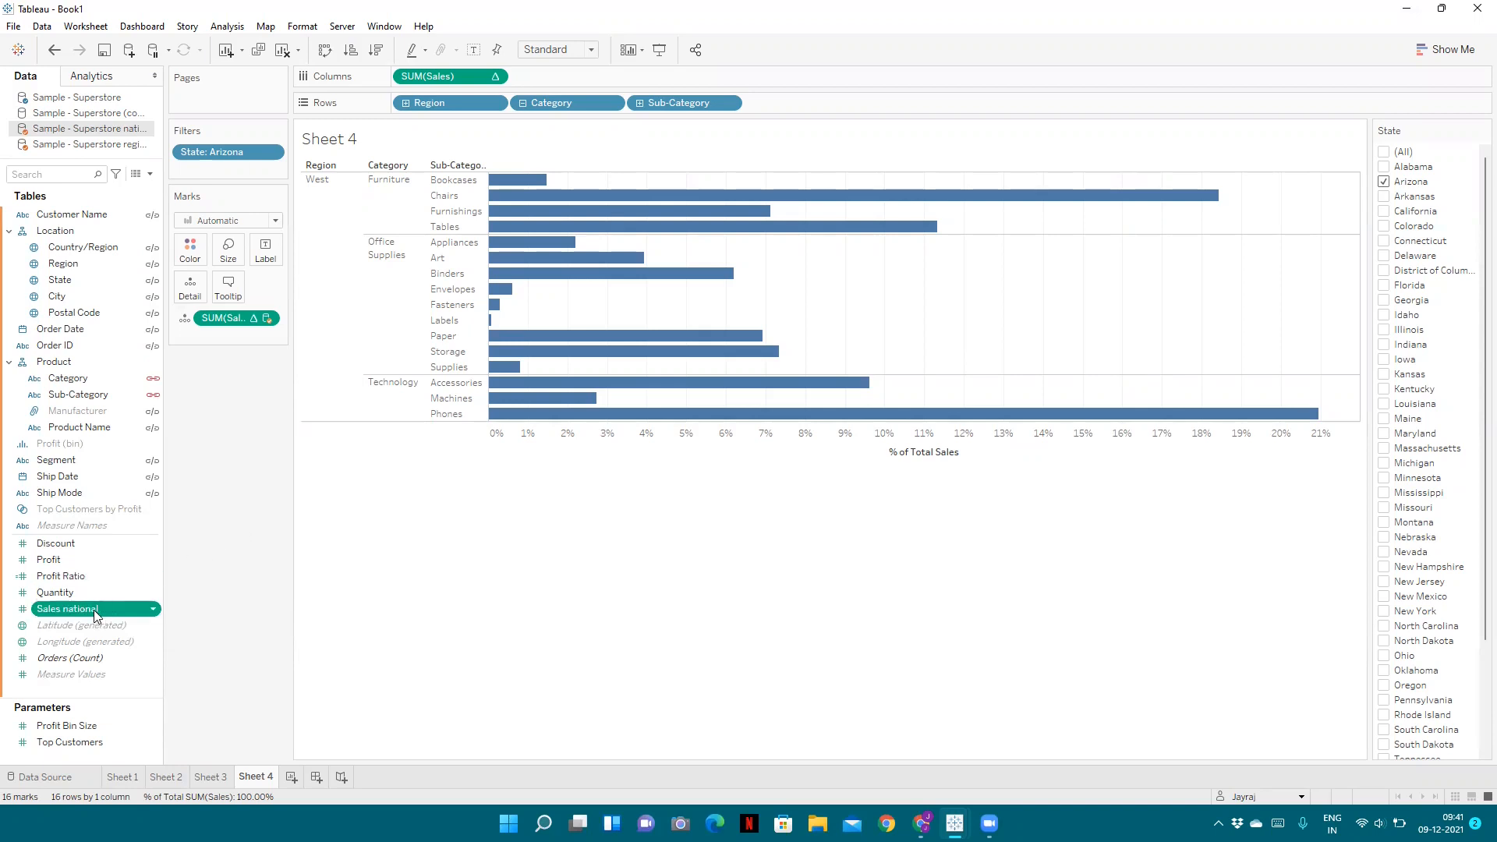
Add Sales national to columns as a Percent of Total calculation and move it to Detail on the SUM(Sales) marks.
{"action": "left_click_drag", "start_coordinate": [77, 610], "coordinate": [576, 100]}
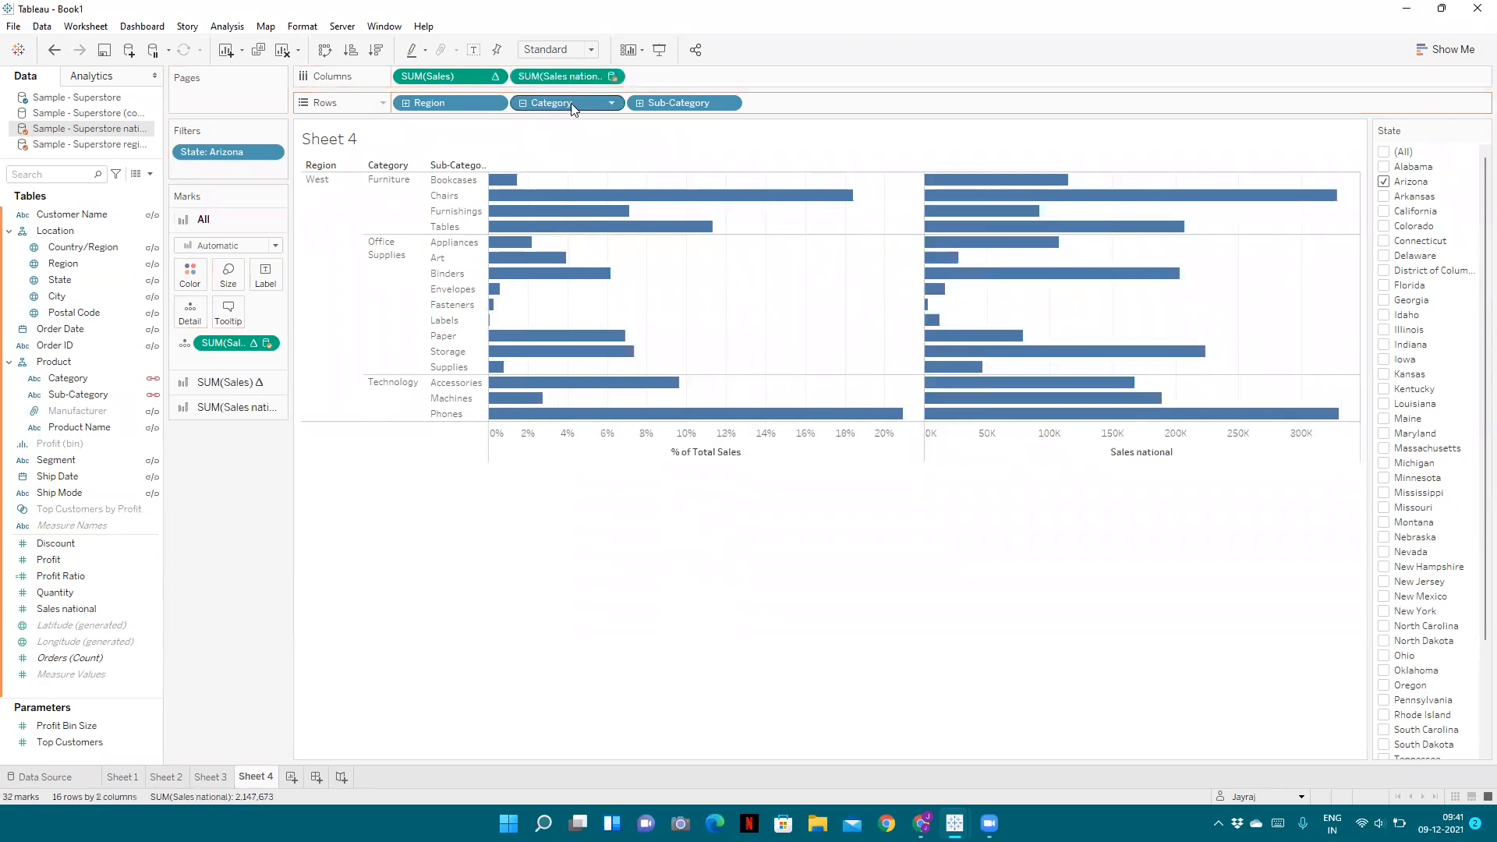
{"action": "left_click", "coordinate": [613, 76]}
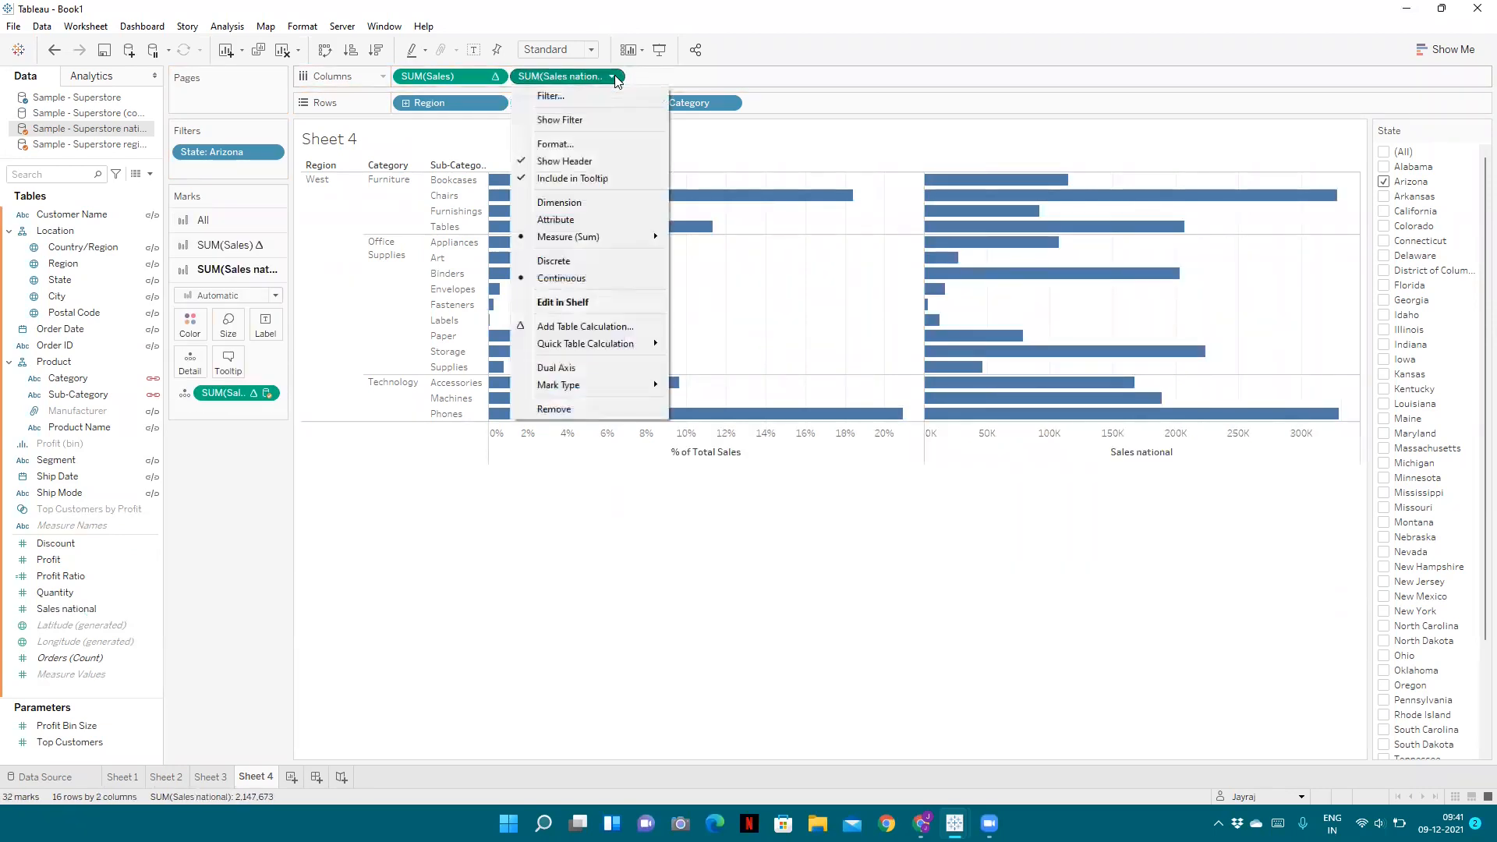
{"action": "mouse_move", "coordinate": [632, 345]}
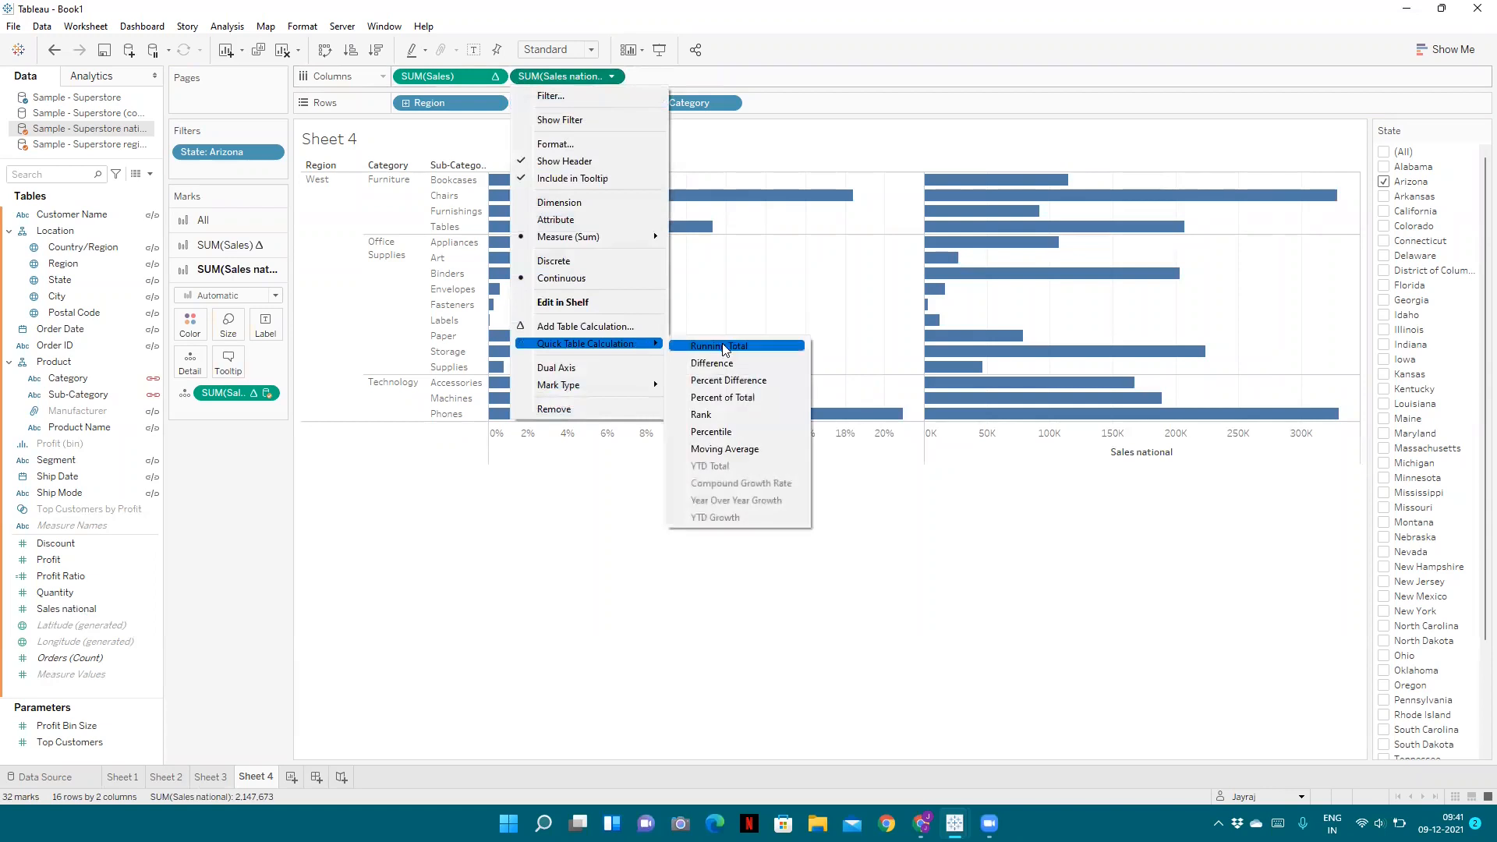
{"action": "left_click", "coordinate": [732, 397]}
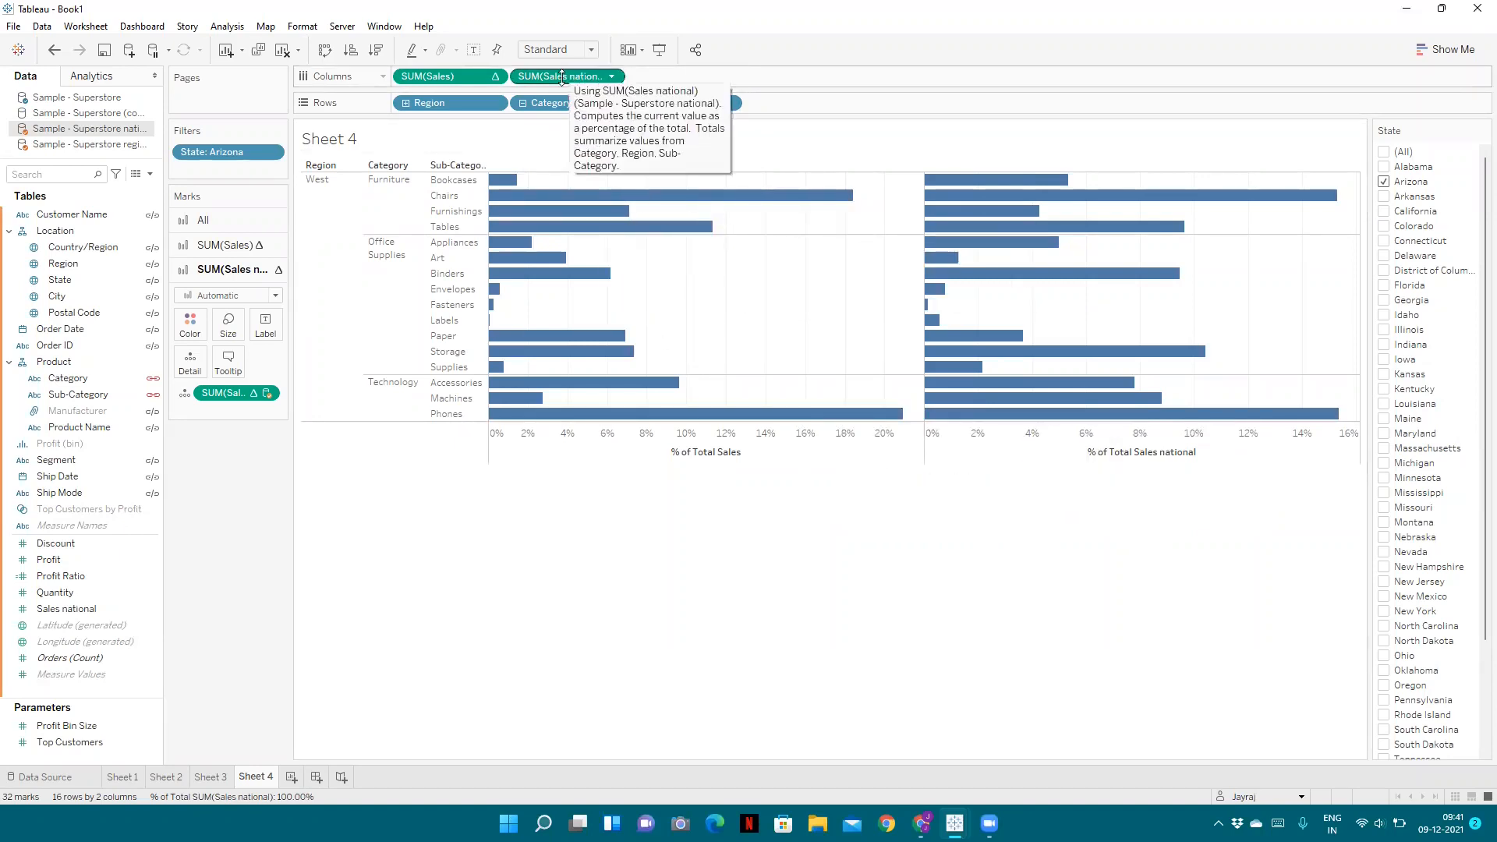
{"action": "left_click", "coordinate": [217, 245]}
{"action": "left_click_drag", "start_coordinate": [592, 74], "coordinate": [193, 337]}
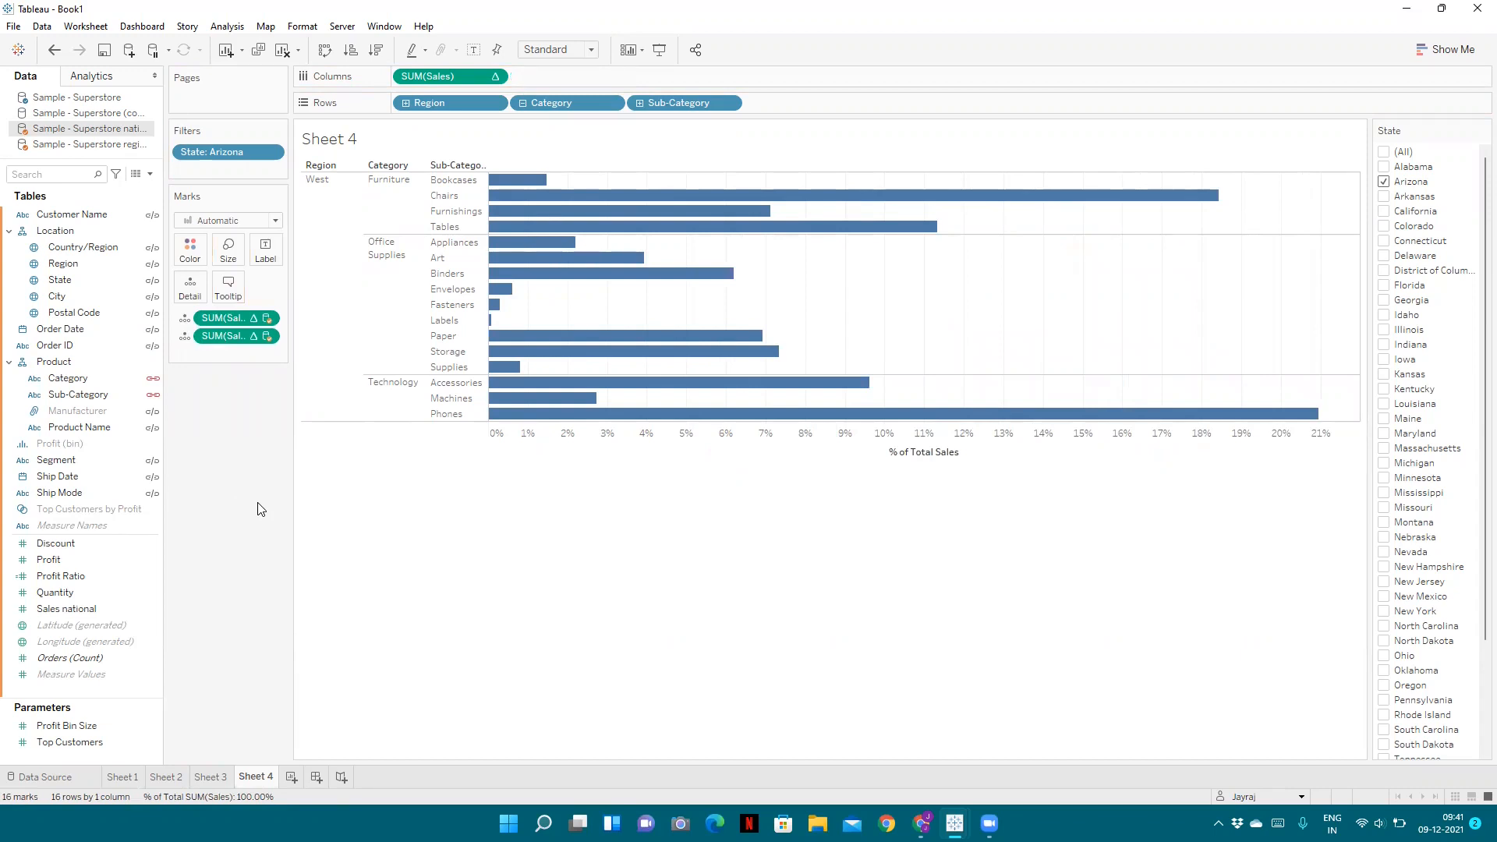
Add a per-cell reference line to the Arizona sales bars using the Sum of the percent-of-total Sales region measure.
{"action": "left_click", "coordinate": [98, 78]}
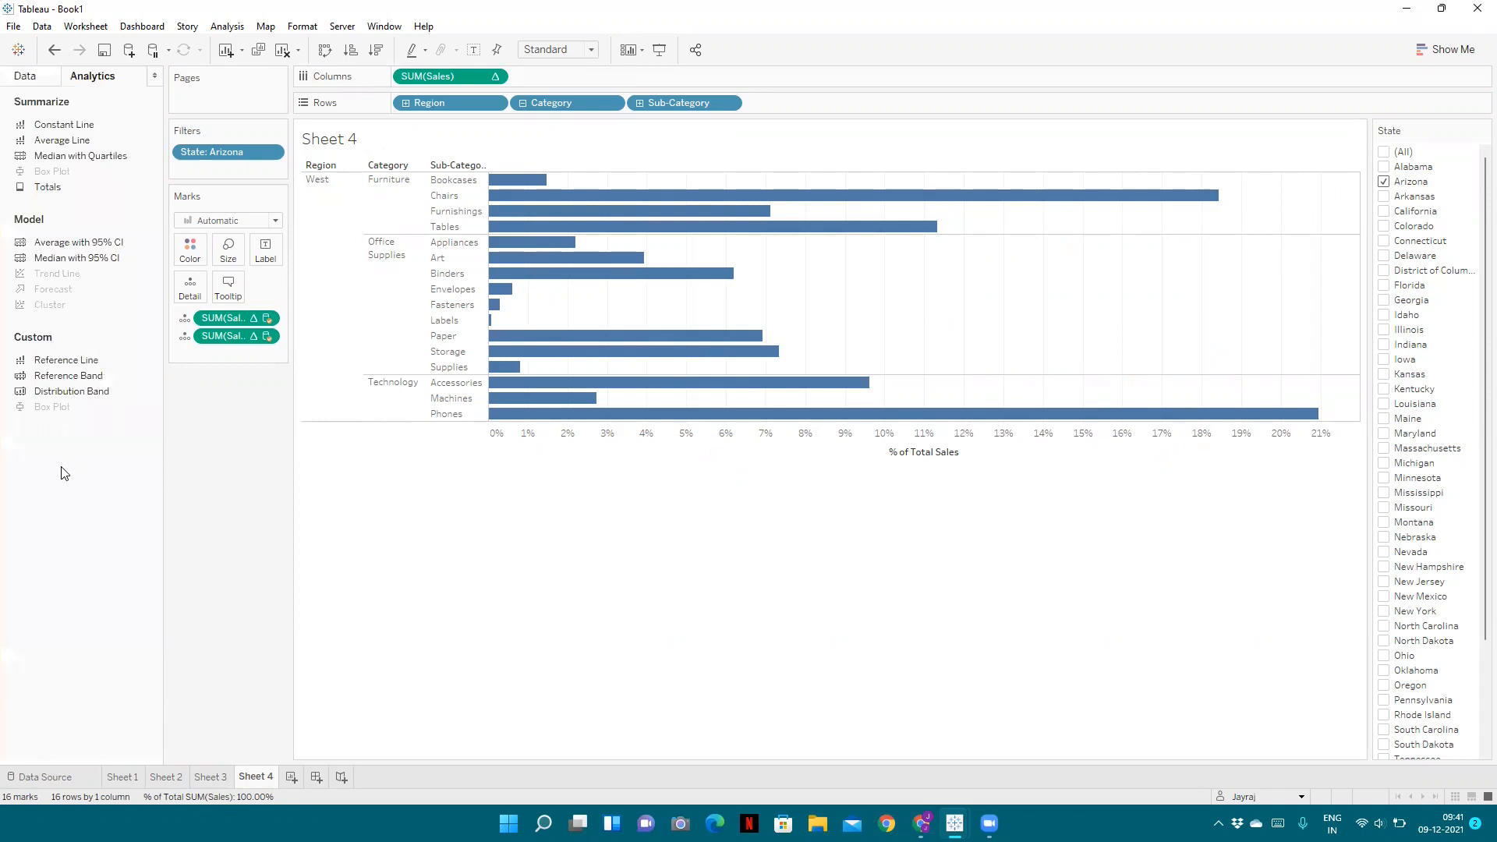
{"action": "left_click_drag", "start_coordinate": [62, 361], "coordinate": [537, 197]}
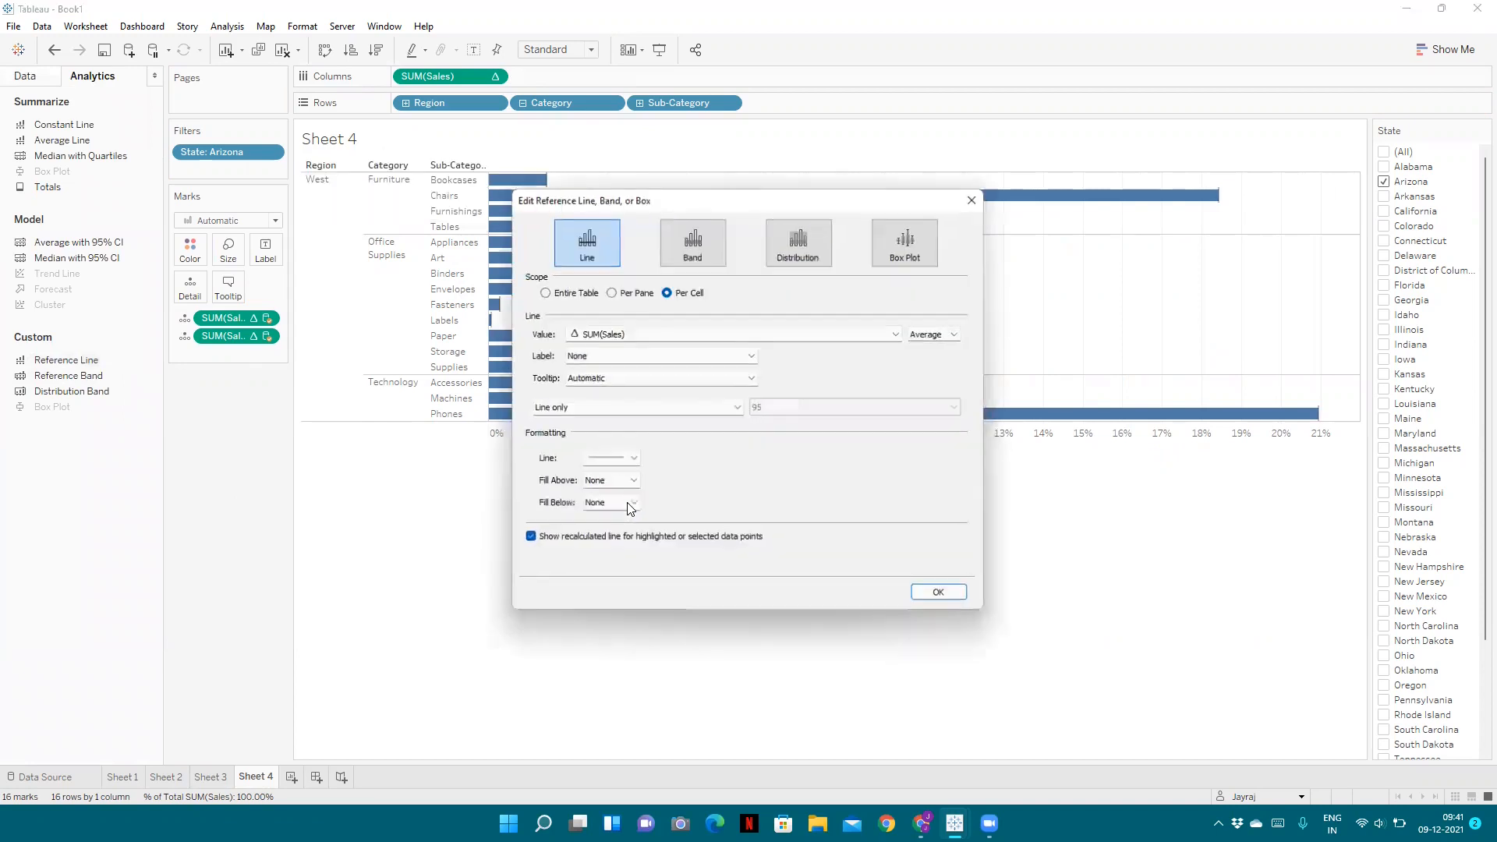
{"action": "left_click", "coordinate": [899, 335]}
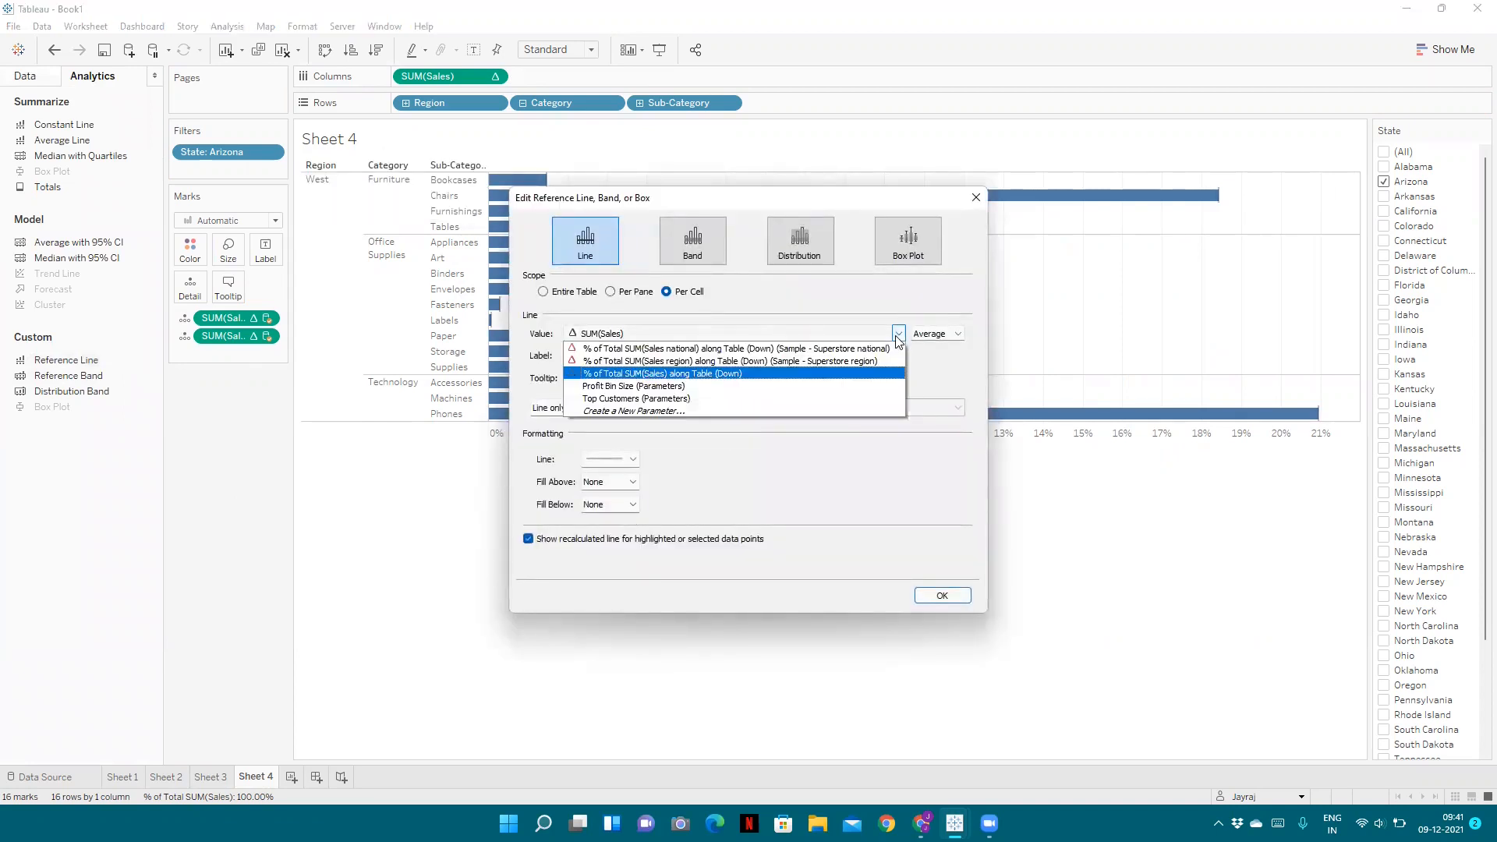
{"action": "left_click", "coordinate": [698, 361]}
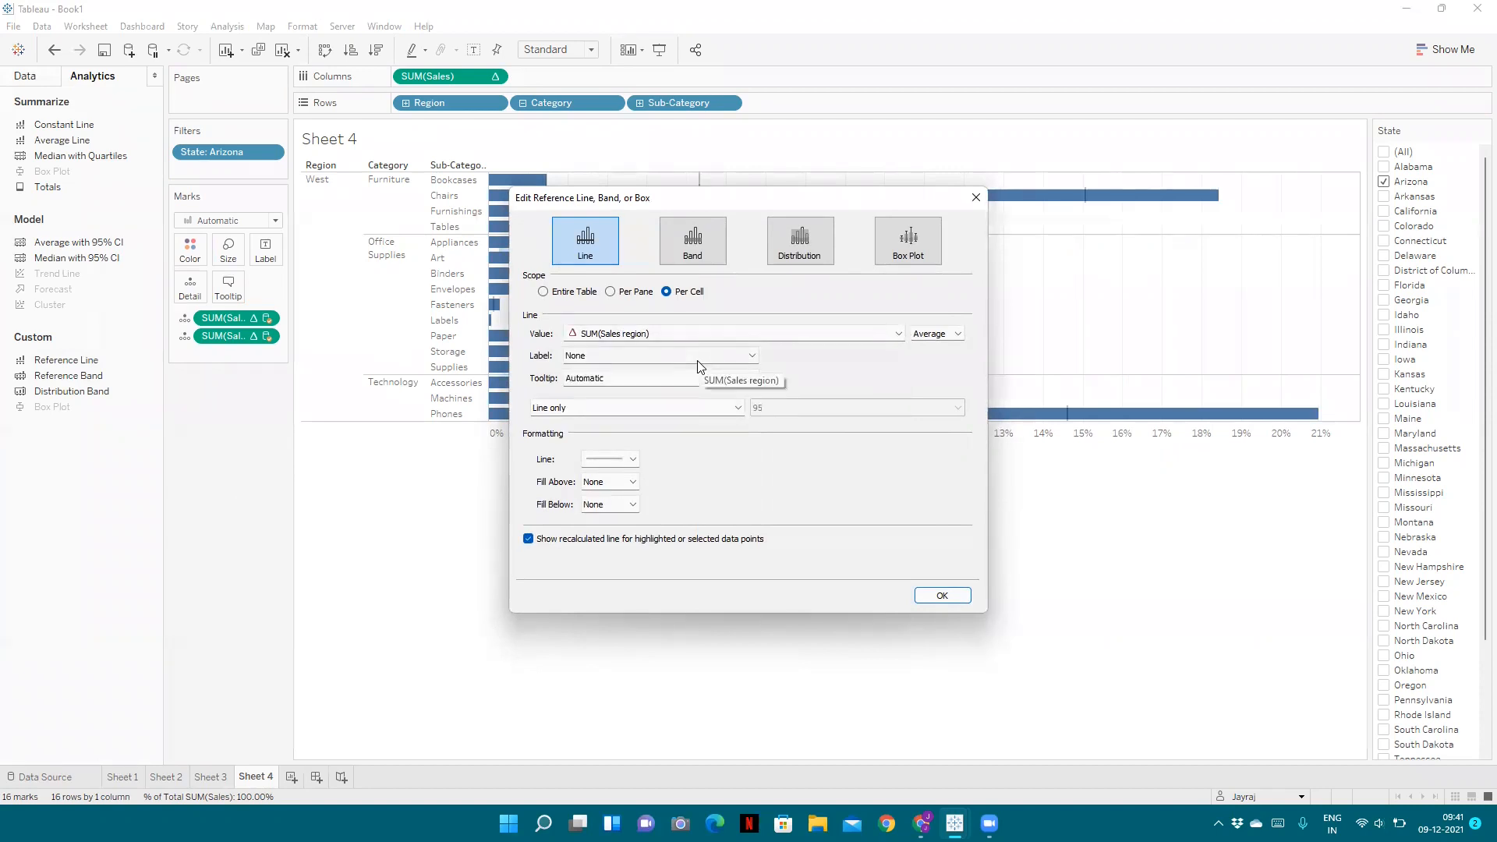
{"action": "left_click", "coordinate": [959, 333]}
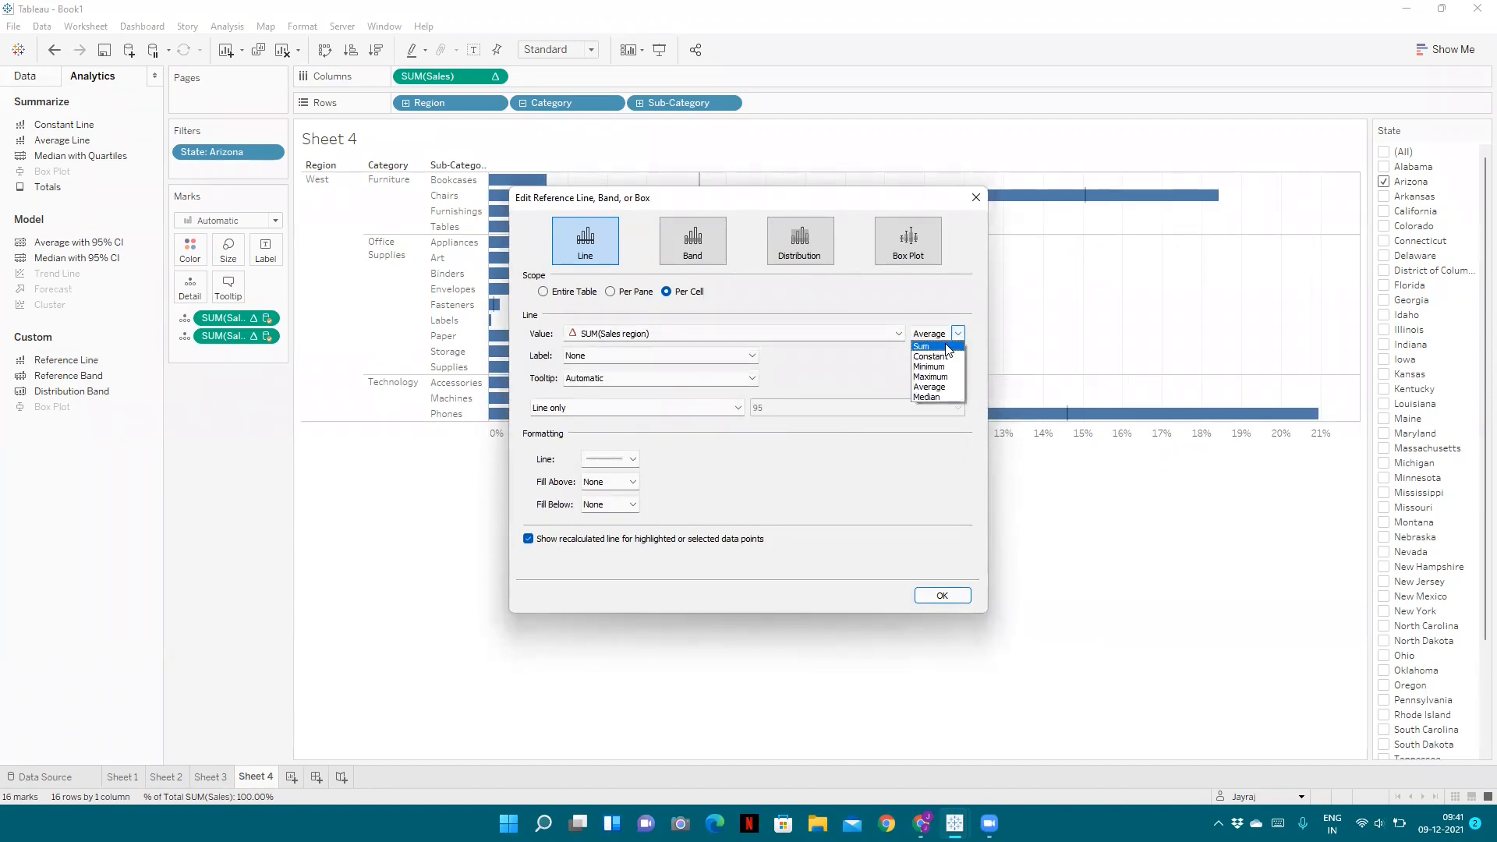
{"action": "left_click", "coordinate": [928, 346]}
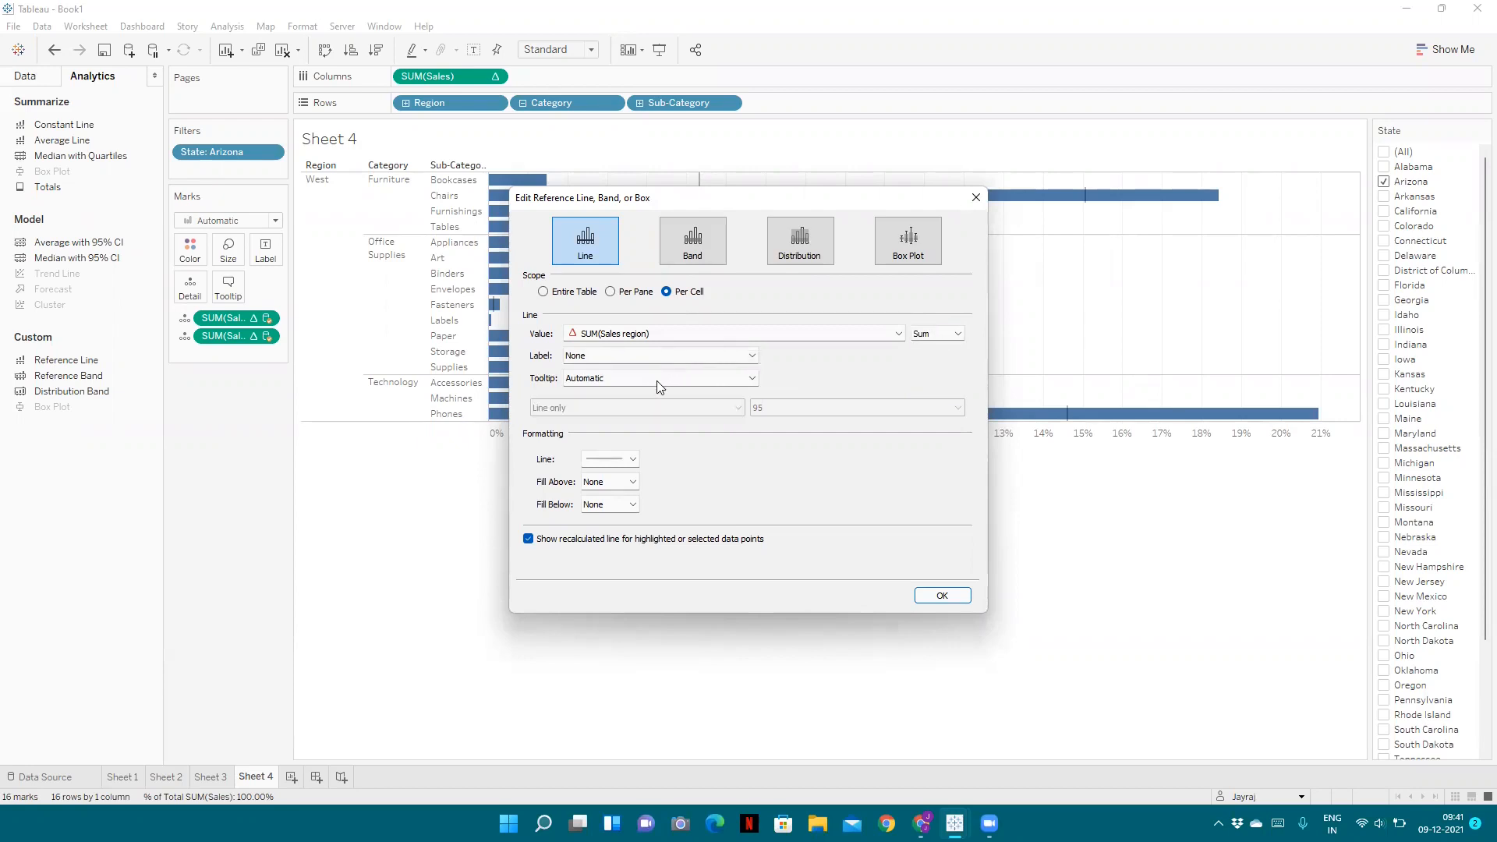
Format the regional reference line as a thin black line and turn off recalculation for highlighted or selected data points.
{"action": "left_click", "coordinate": [614, 460]}
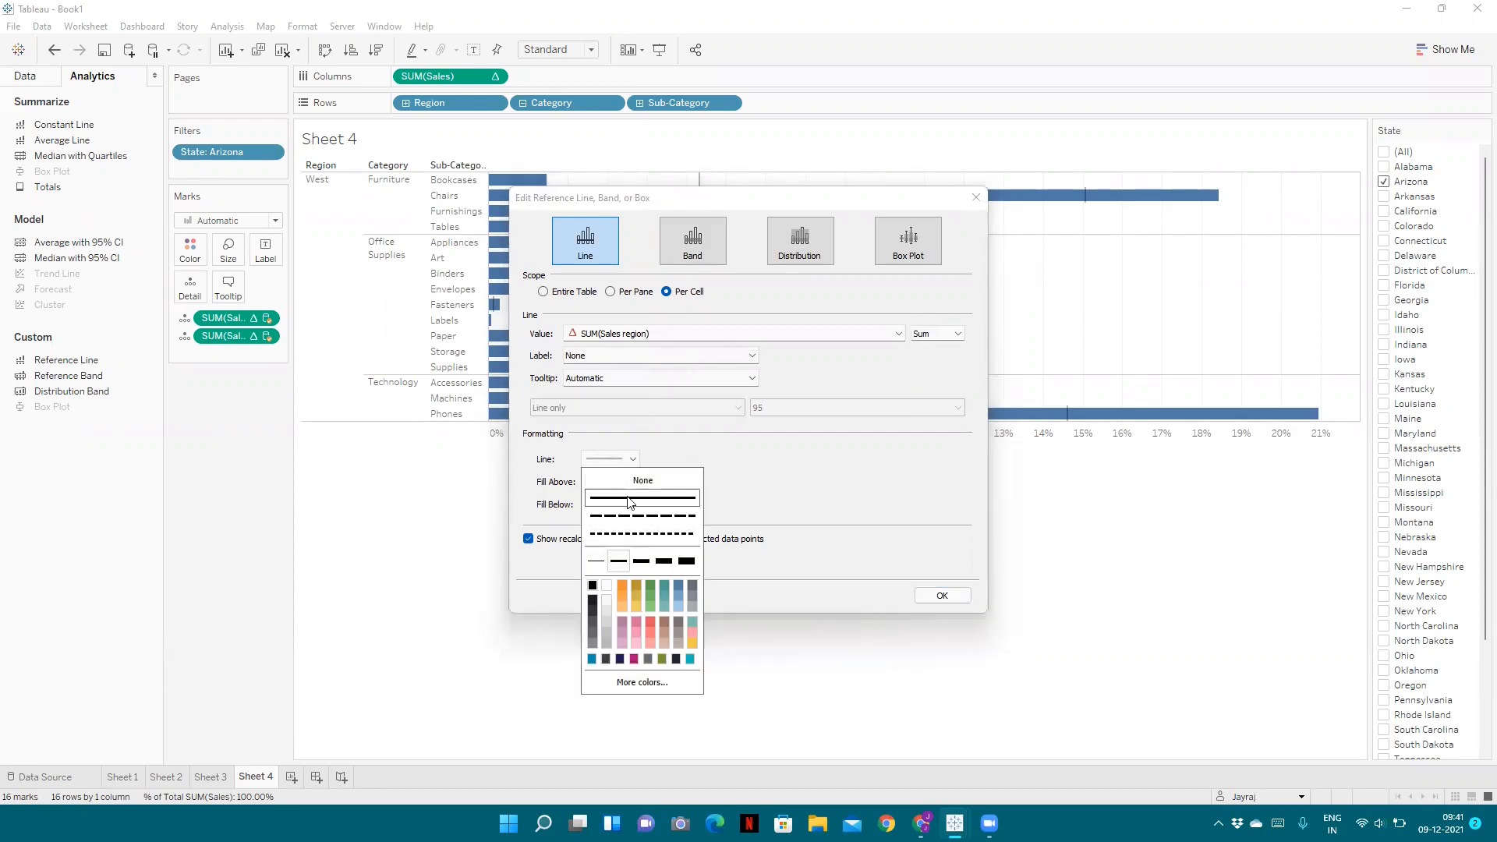
{"action": "left_click", "coordinate": [595, 560]}
{"action": "left_click", "coordinate": [594, 601]}
{"action": "left_click", "coordinate": [844, 463]}
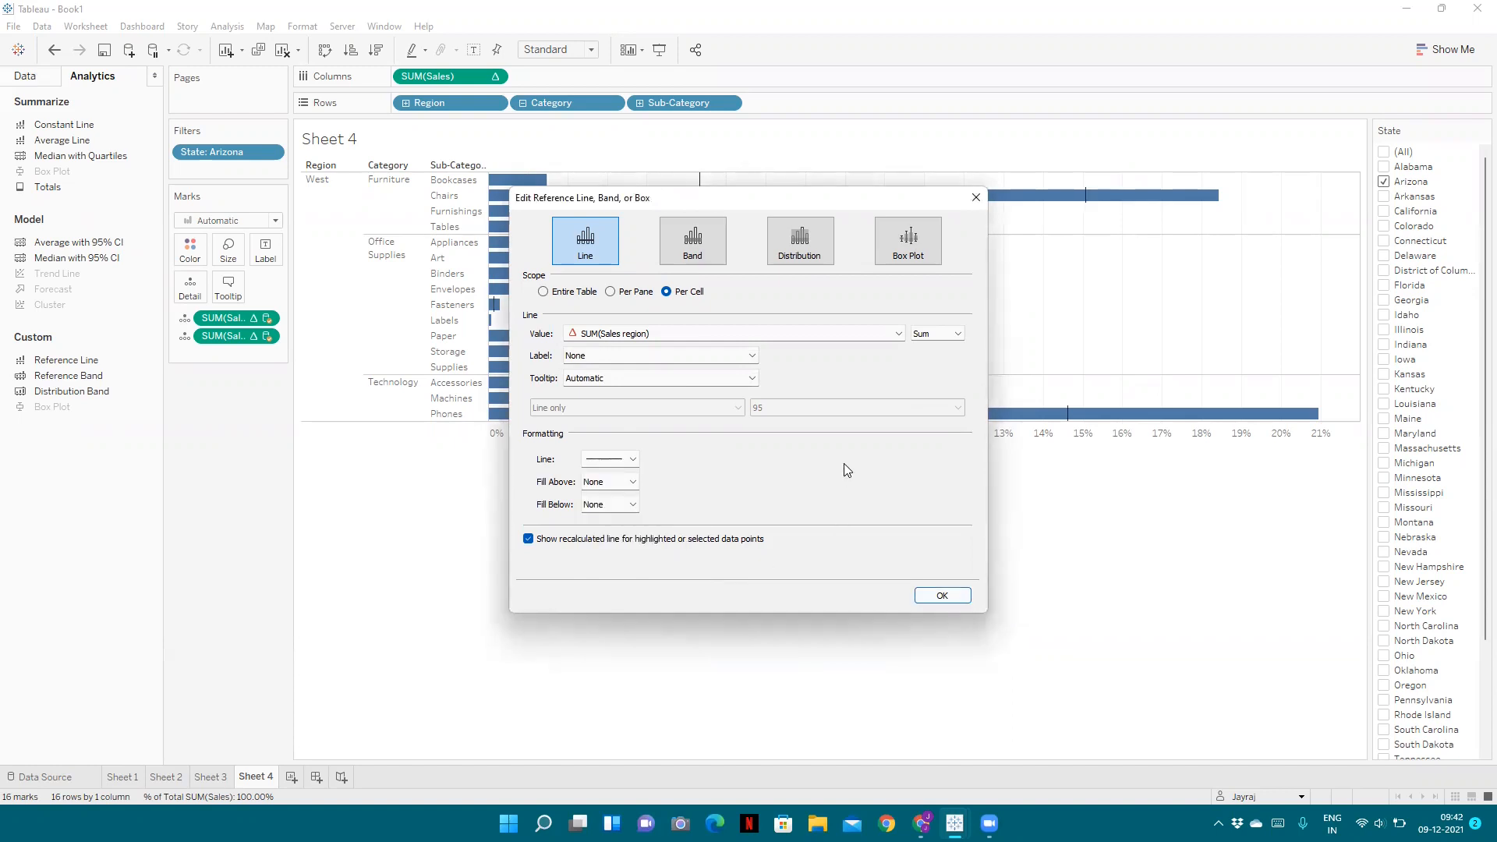
{"action": "left_click", "coordinate": [528, 539]}
{"action": "left_click", "coordinate": [942, 597]}
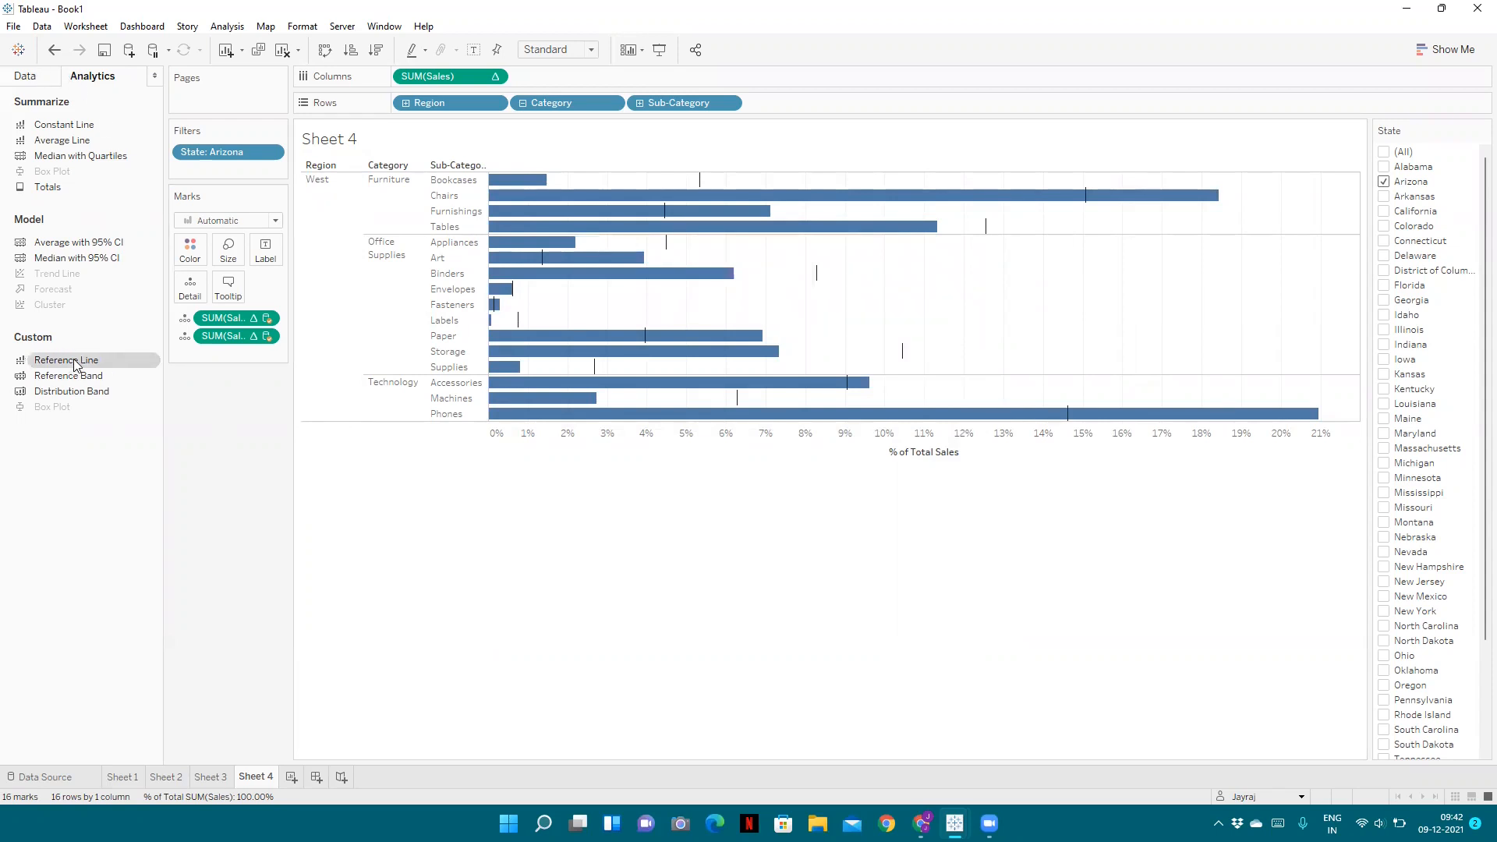
Add a second per-cell reference line using the Sum of the percent-of-total Sales national measure.
{"action": "left_click_drag", "start_coordinate": [74, 363], "coordinate": [550, 189]}
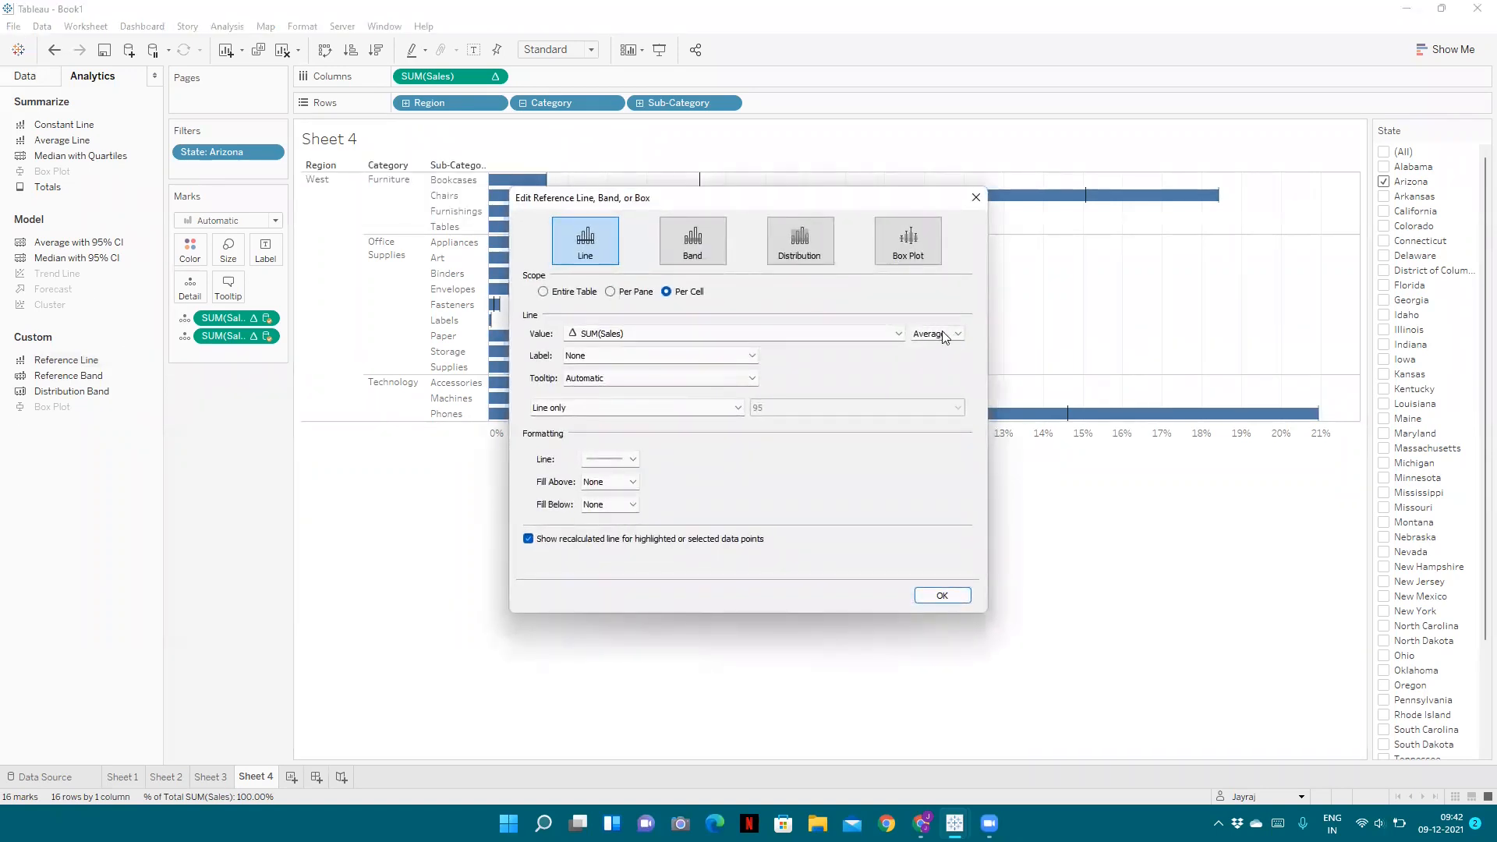
{"action": "left_click", "coordinate": [791, 335]}
{"action": "left_click", "coordinate": [697, 352]}
{"action": "left_click", "coordinate": [957, 334]}
{"action": "left_click", "coordinate": [932, 344]}
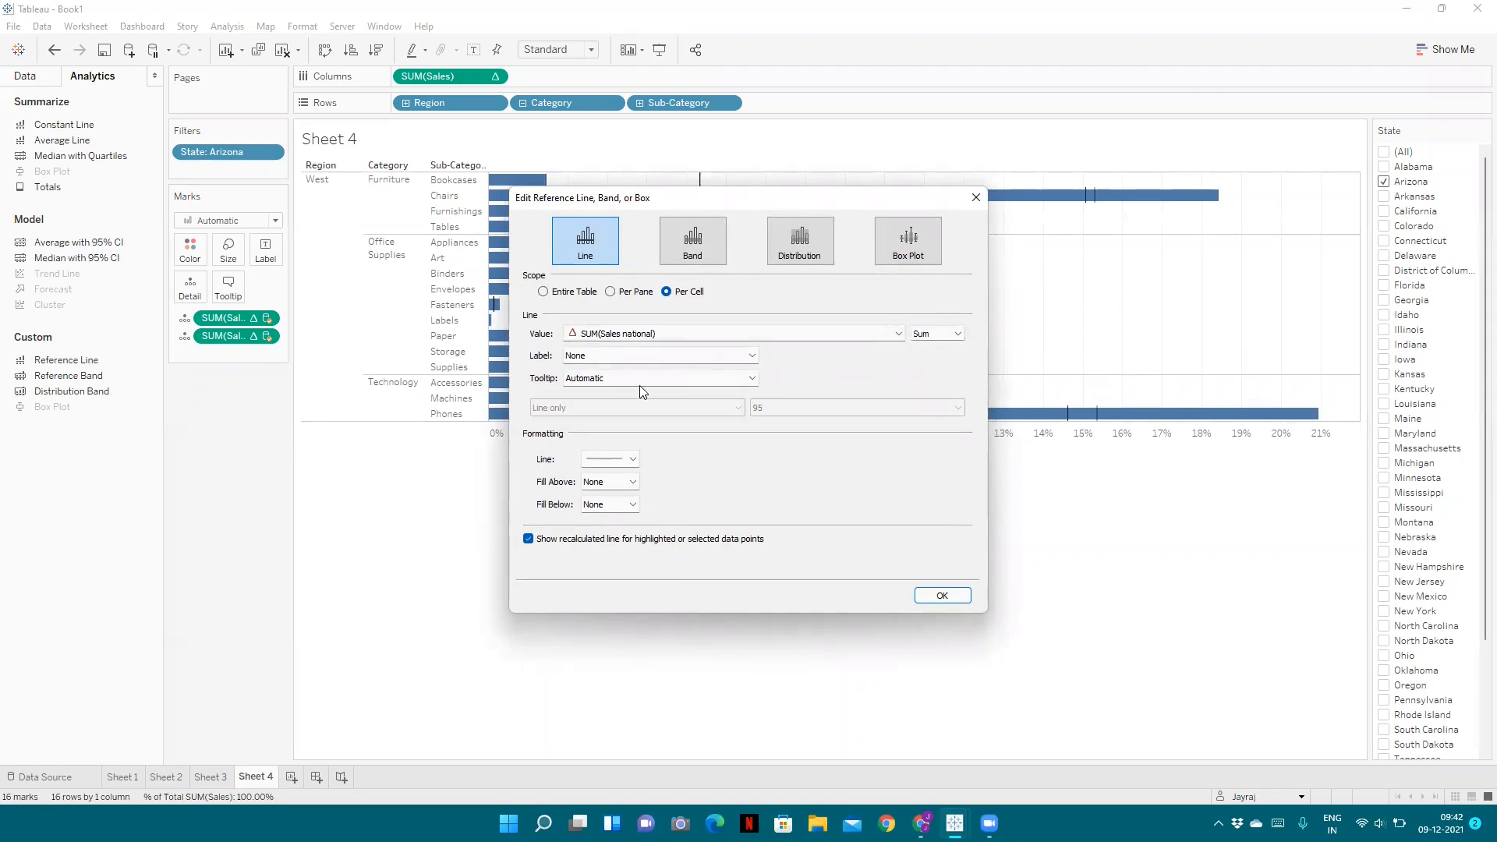
Set the national reference line to None with a light grey fill below, and turn off recalculation for selected data points.
{"action": "left_click", "coordinate": [617, 460]}
{"action": "left_click", "coordinate": [623, 480]}
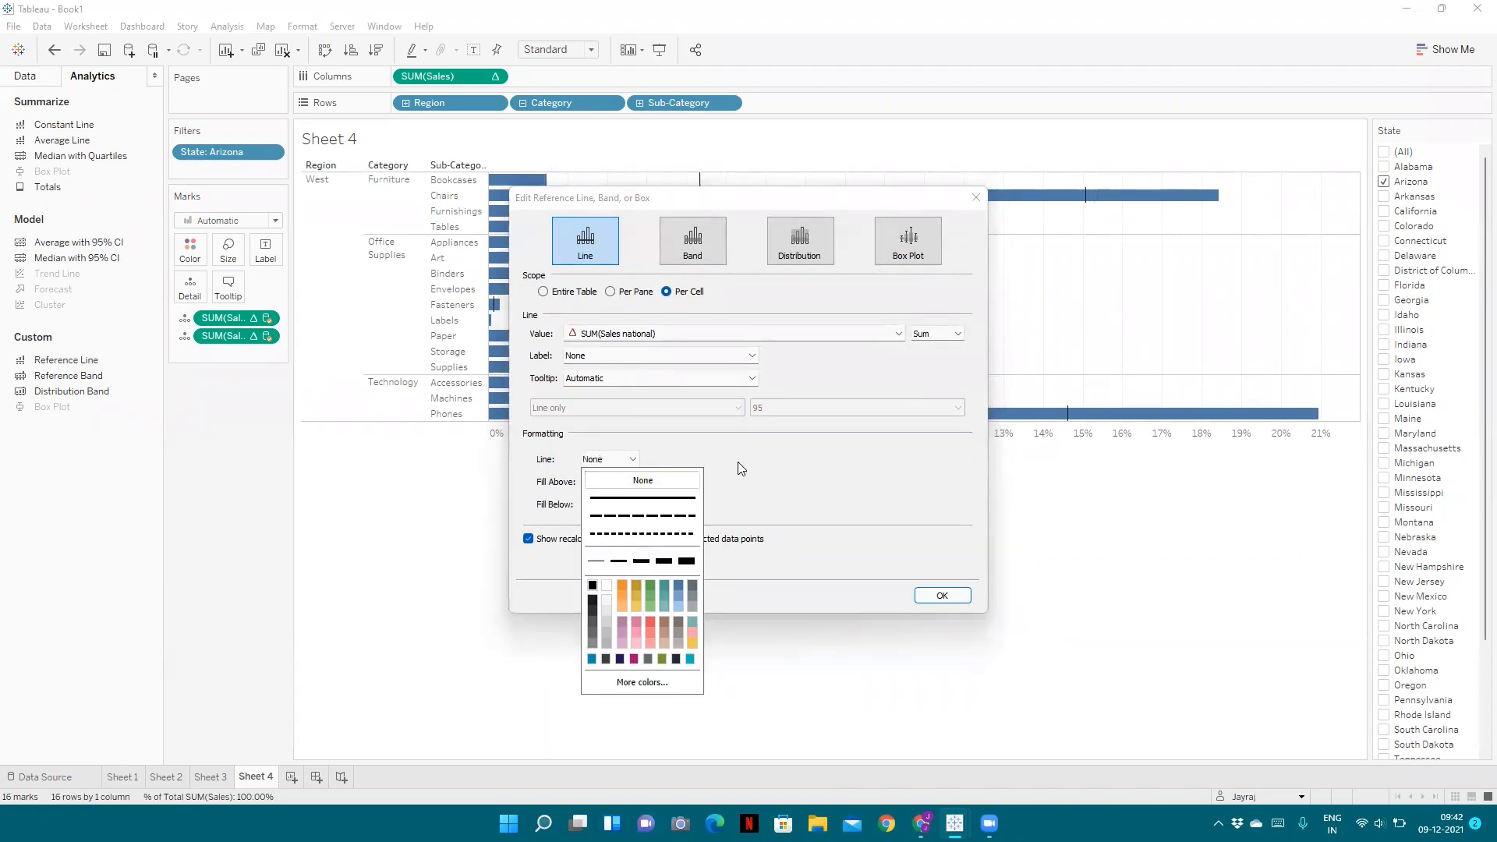
{"action": "left_click", "coordinate": [741, 464]}
{"action": "left_click", "coordinate": [611, 507]}
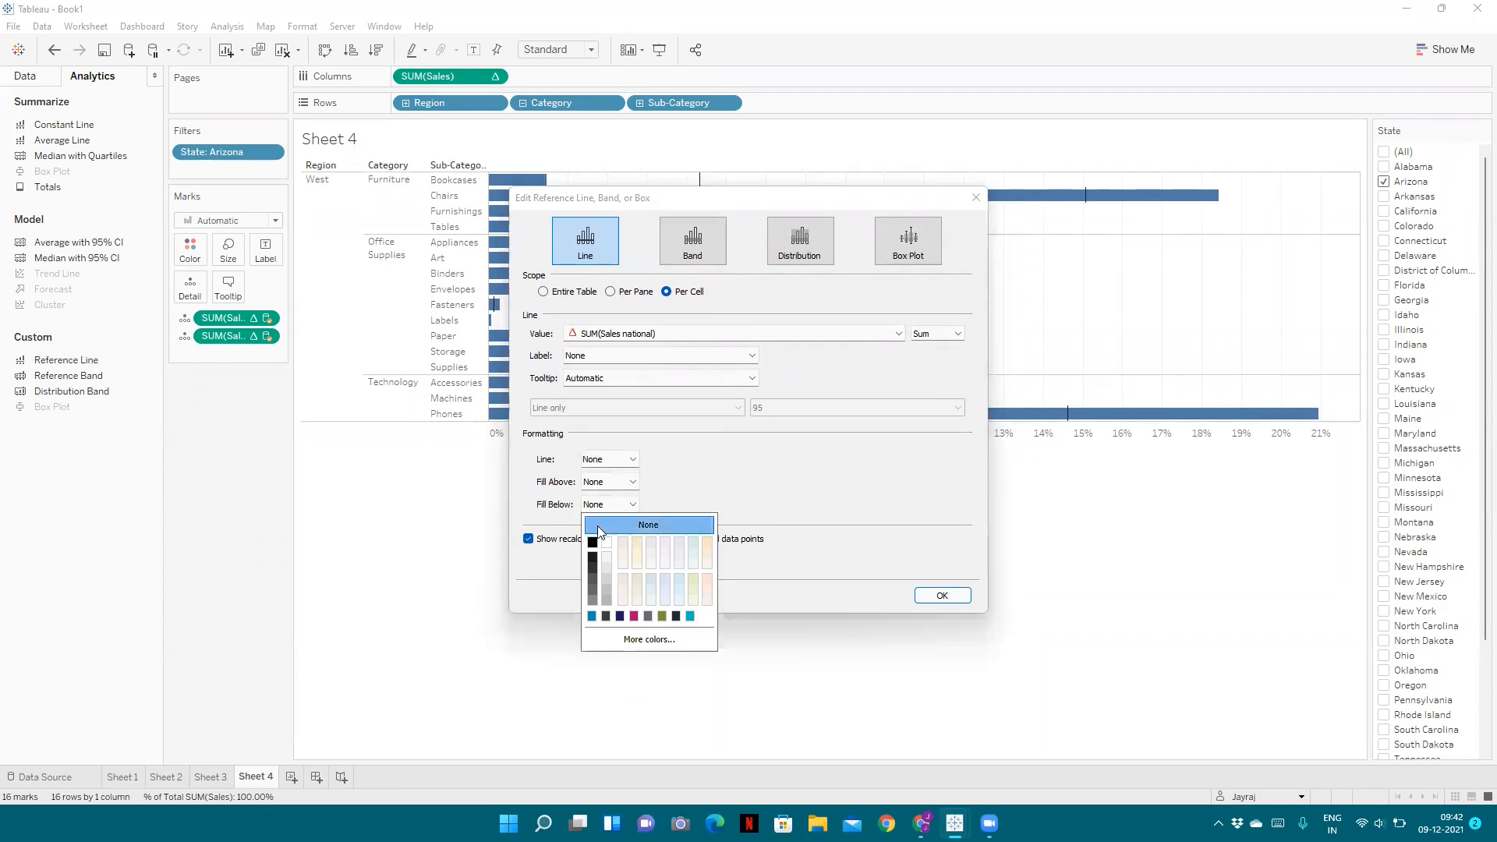
{"action": "left_click", "coordinate": [606, 584]}
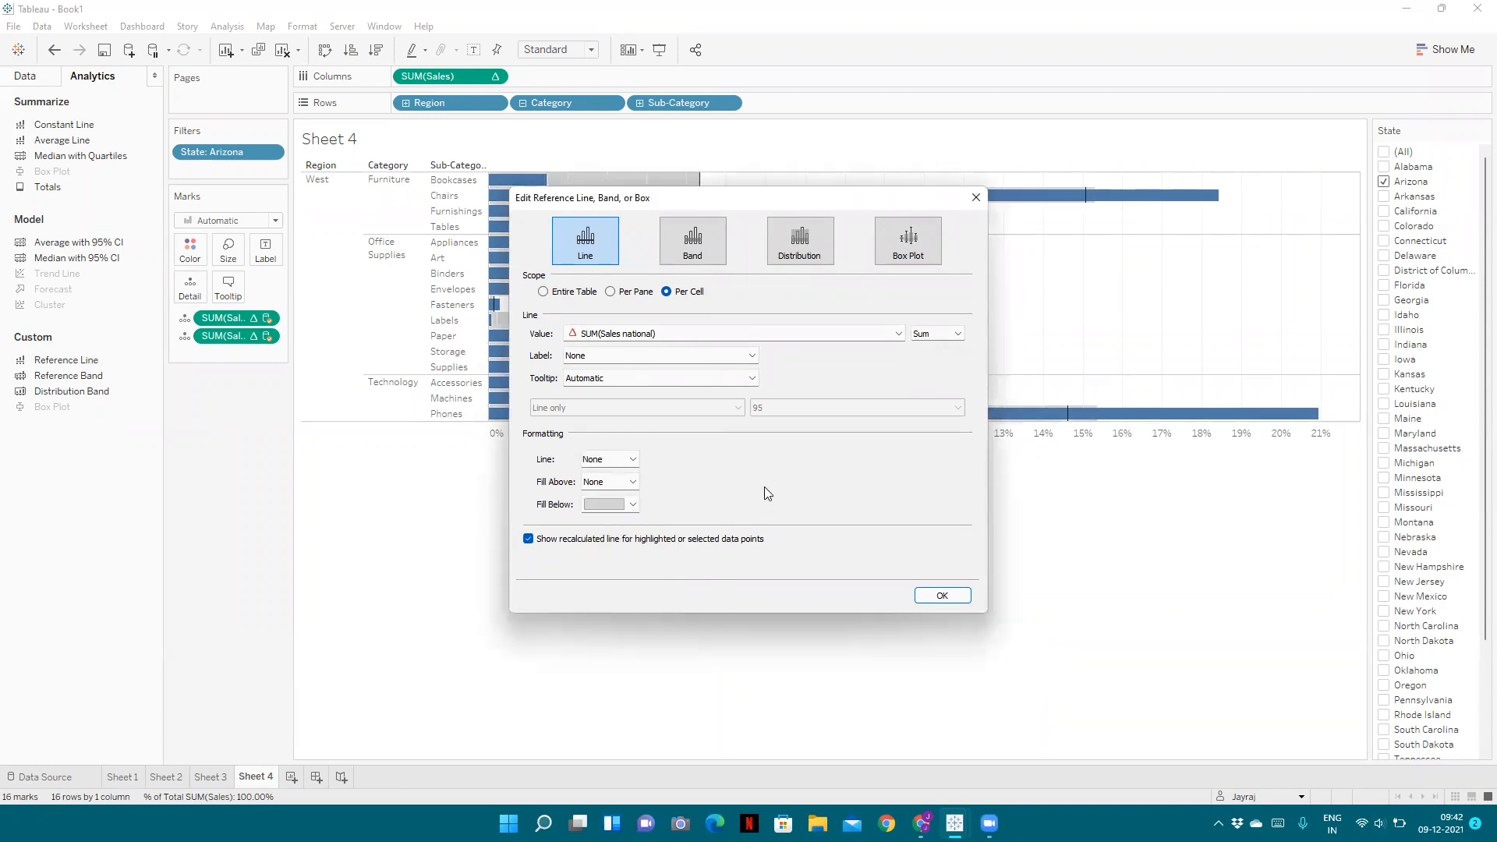
{"action": "left_click", "coordinate": [528, 538]}
{"action": "left_click", "coordinate": [942, 596]}
{"action": "left_click", "coordinate": [942, 596]}
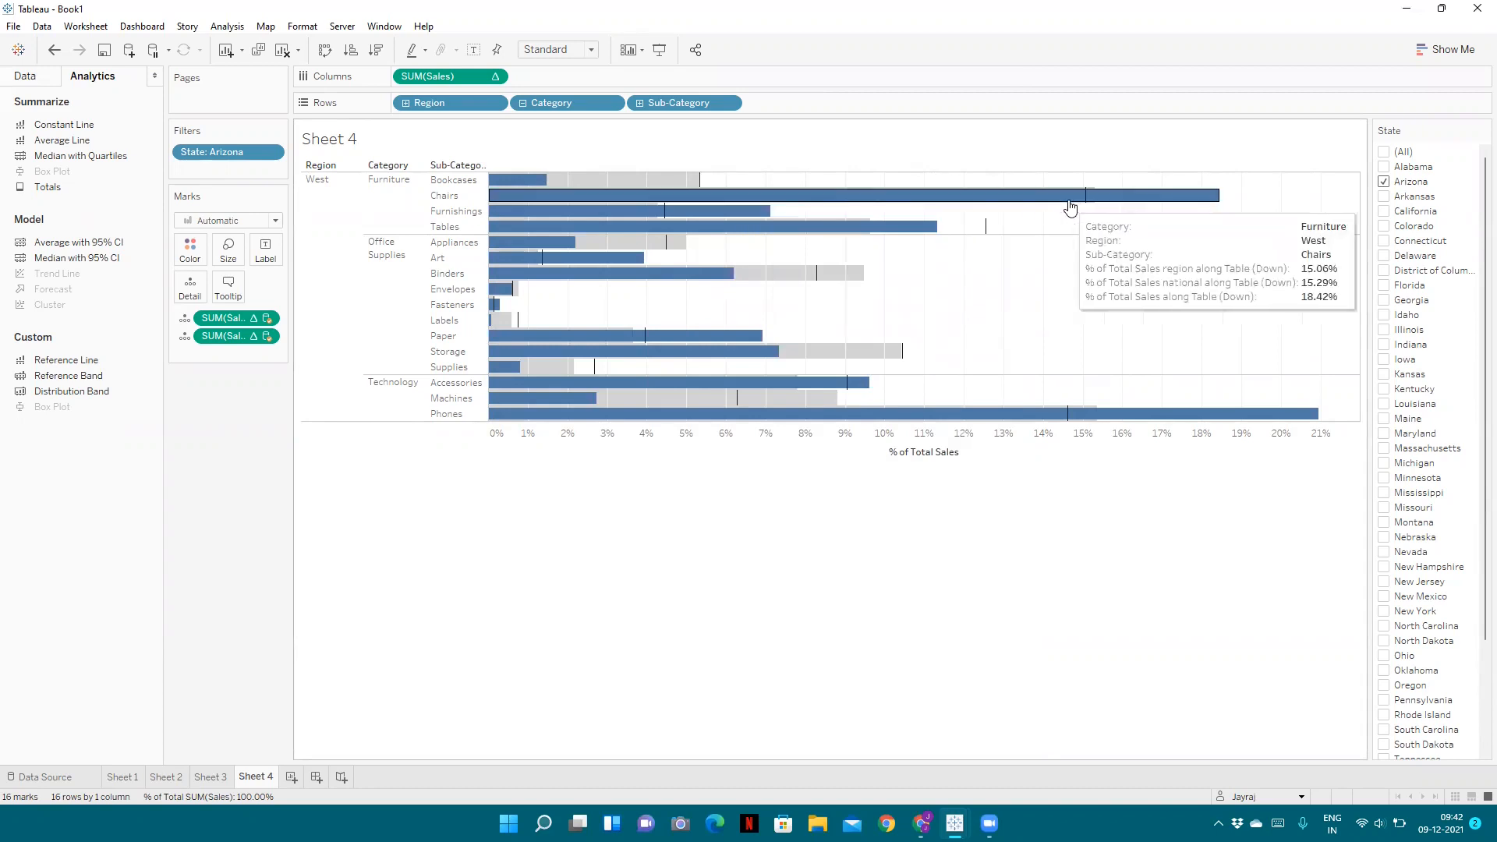
{"action": "mouse_move", "coordinate": [565, 225]}
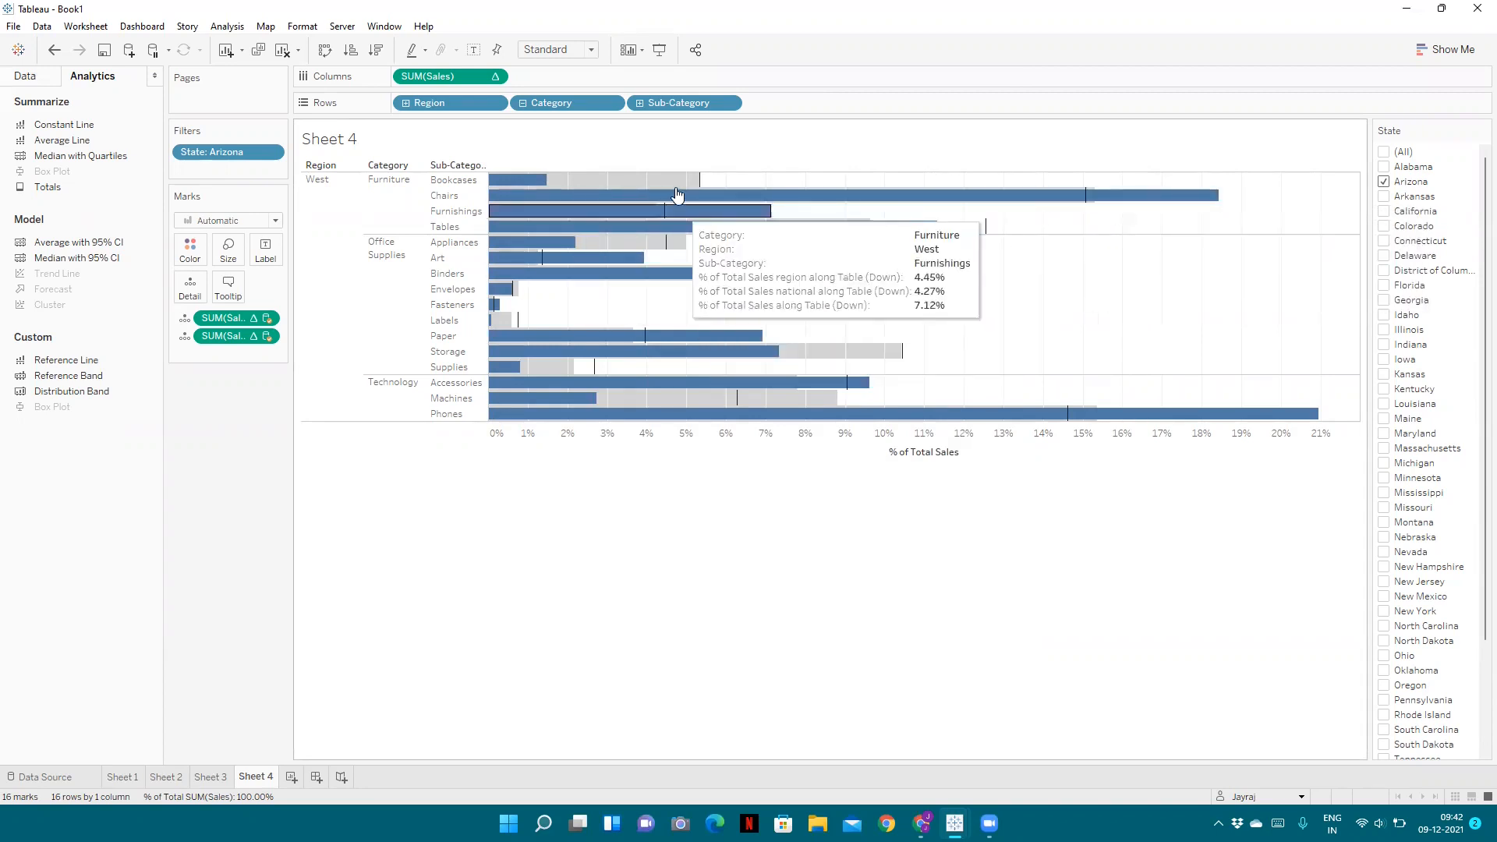
{"action": "mouse_move", "coordinate": [989, 229]}
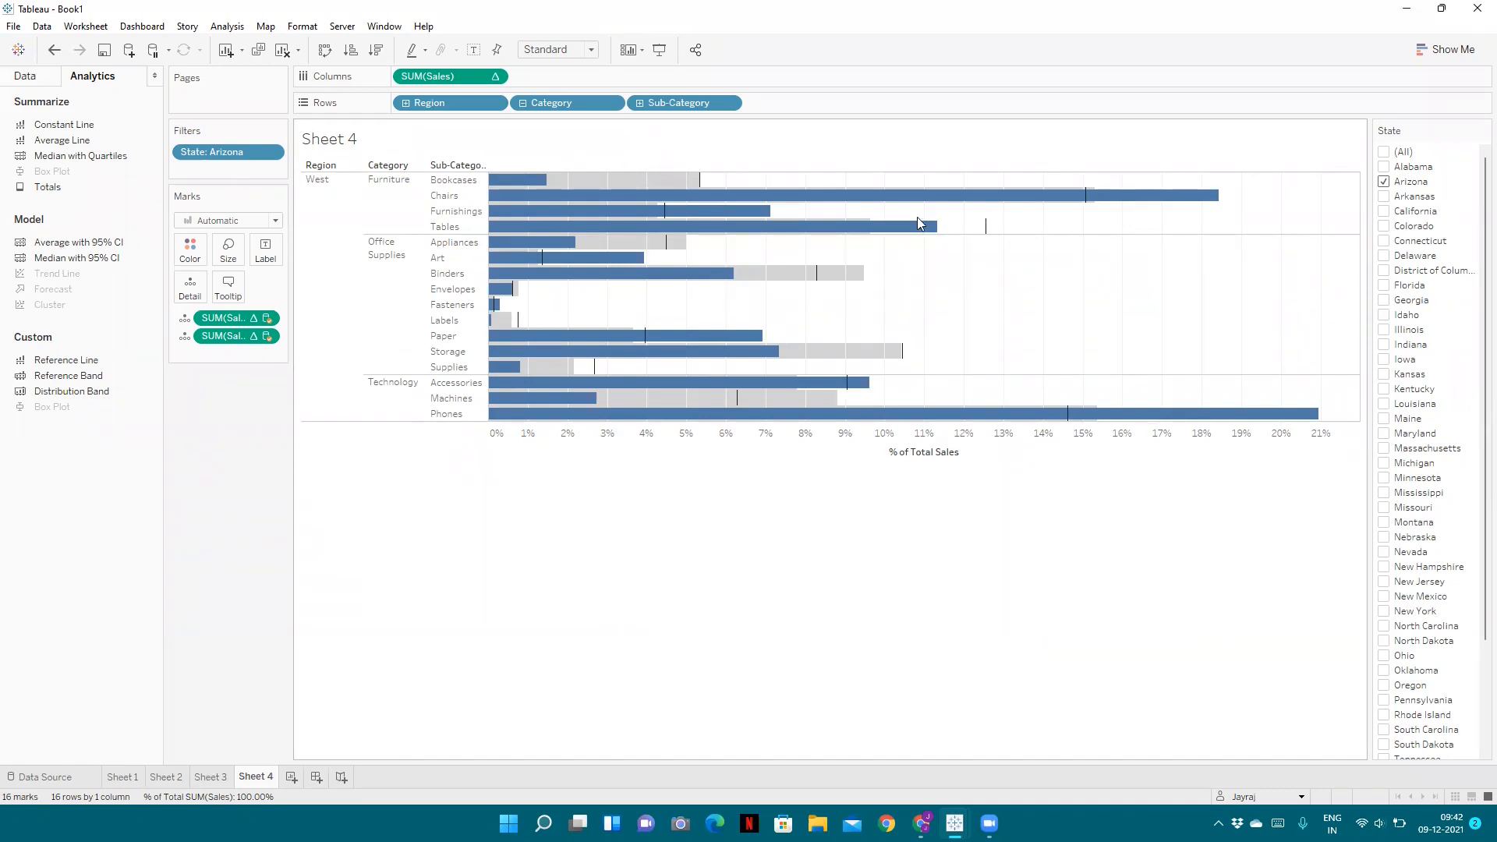
{"action": "mouse_move", "coordinate": [1142, 196]}
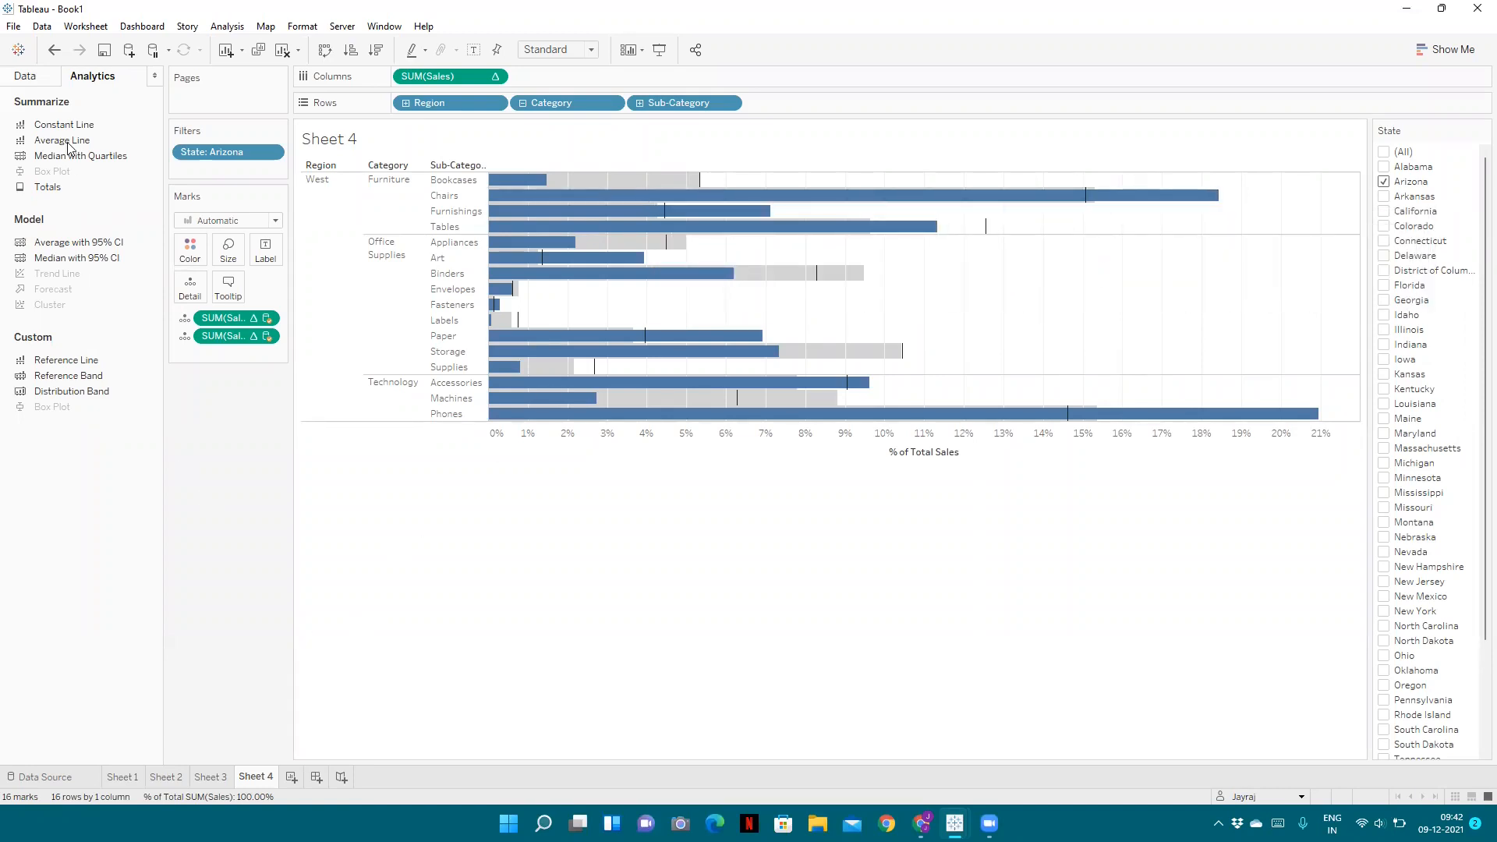
On a new worksheet, chart Sales by Sub-Category from Sample - Superstore as horizontal bars sorted in descending order.
{"action": "left_click", "coordinate": [23, 78]}
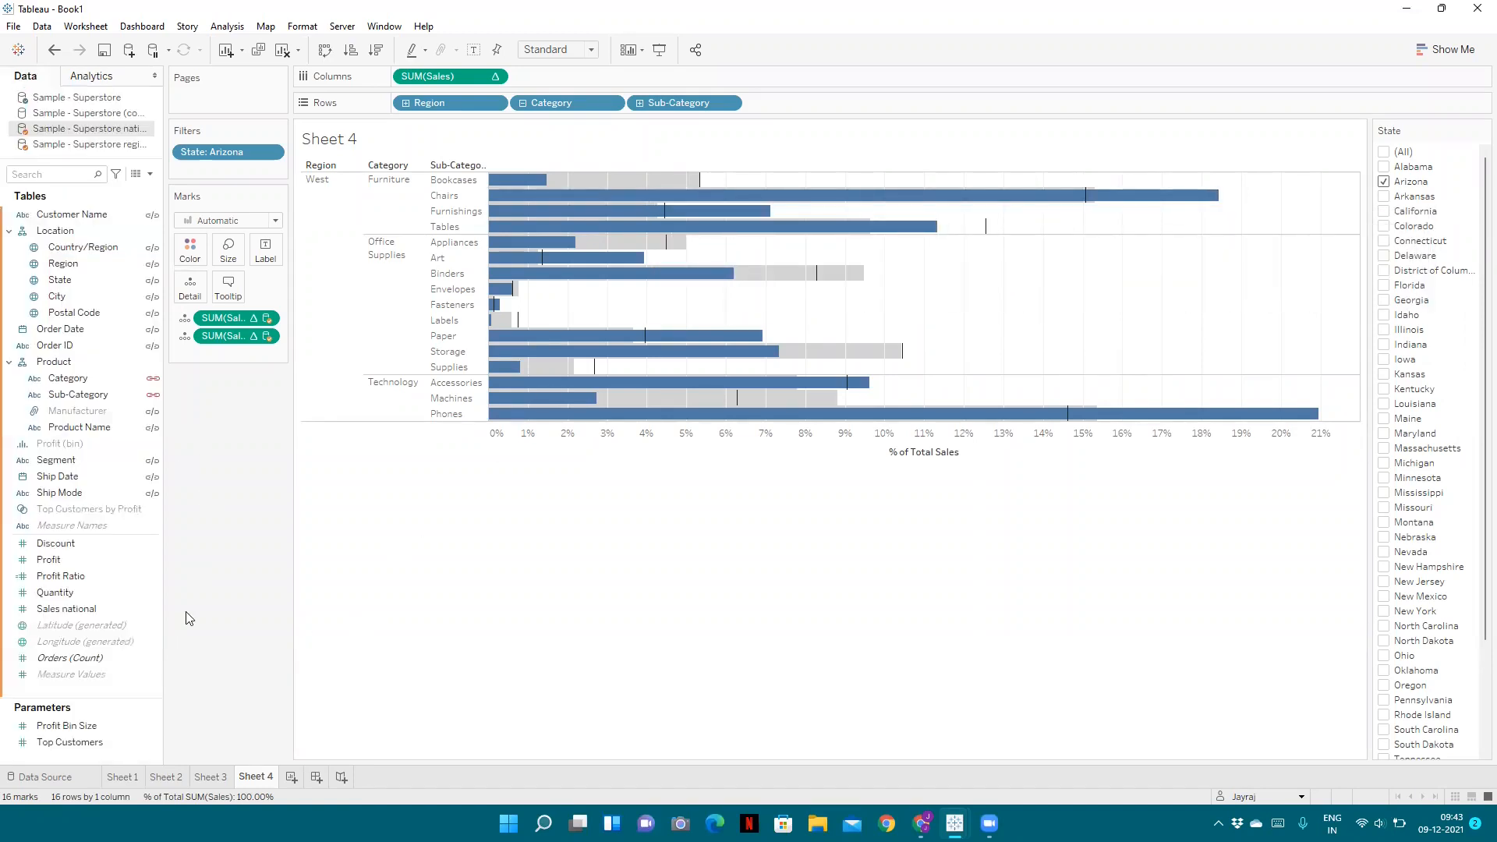
{"action": "left_click", "coordinate": [292, 778]}
{"action": "left_click", "coordinate": [104, 97]}
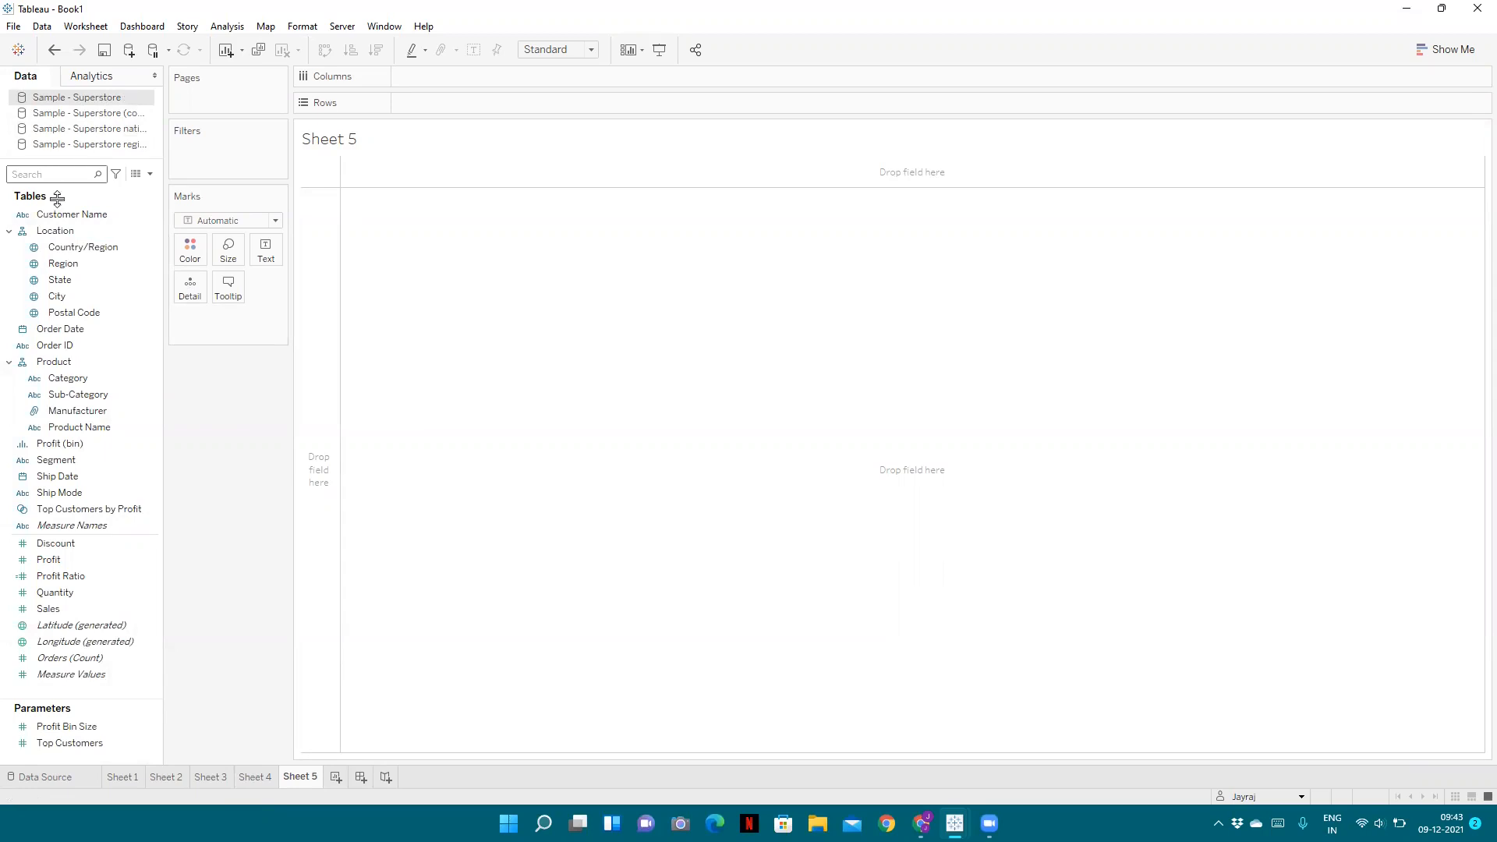
{"action": "left_click", "coordinate": [96, 395]}
{"action": "left_click_drag", "start_coordinate": [96, 396], "coordinate": [485, 99]}
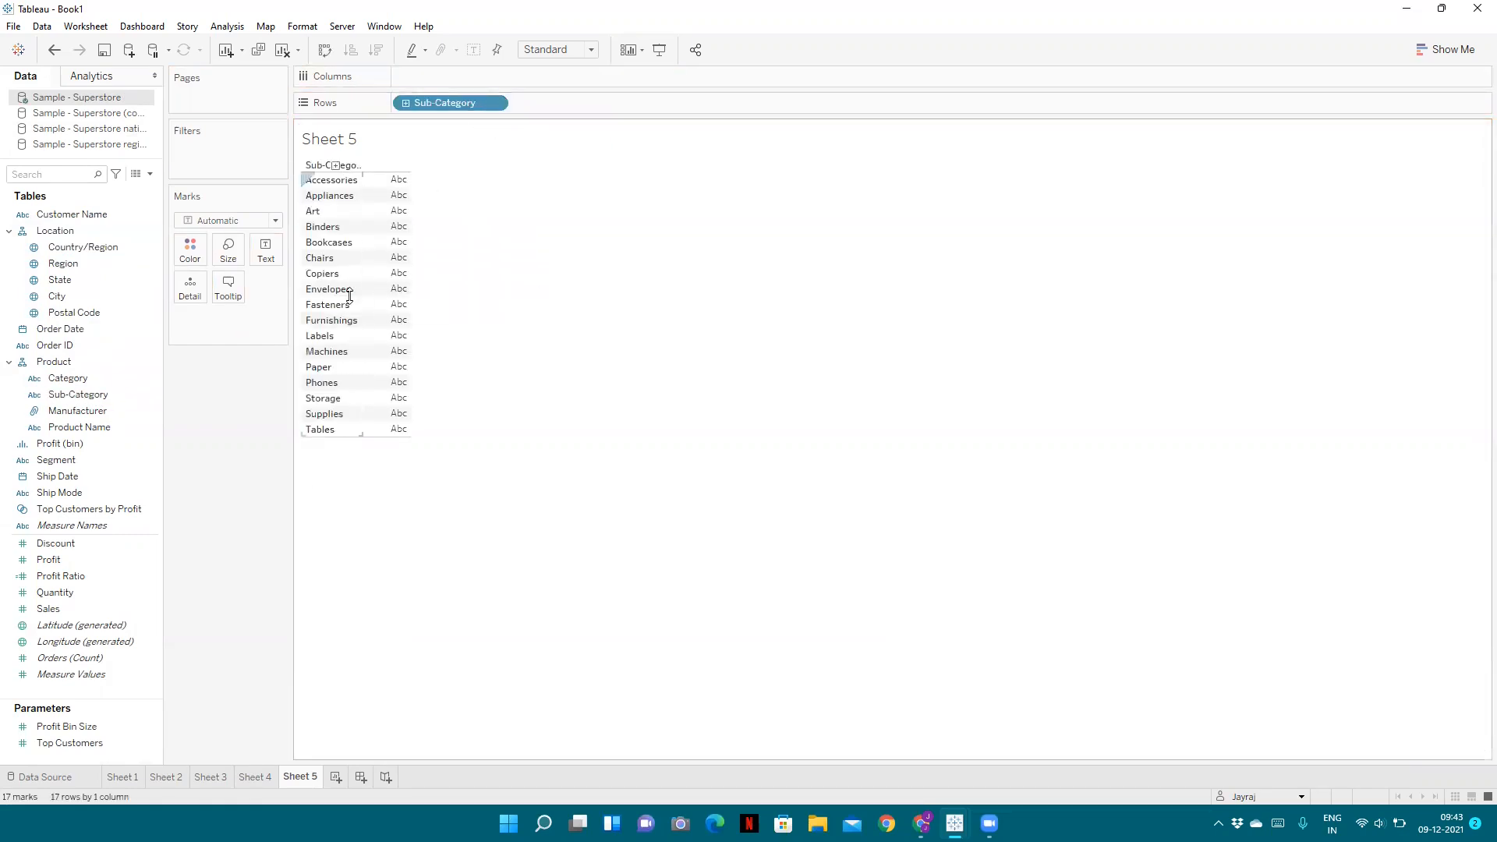
{"action": "left_click", "coordinate": [67, 264]}
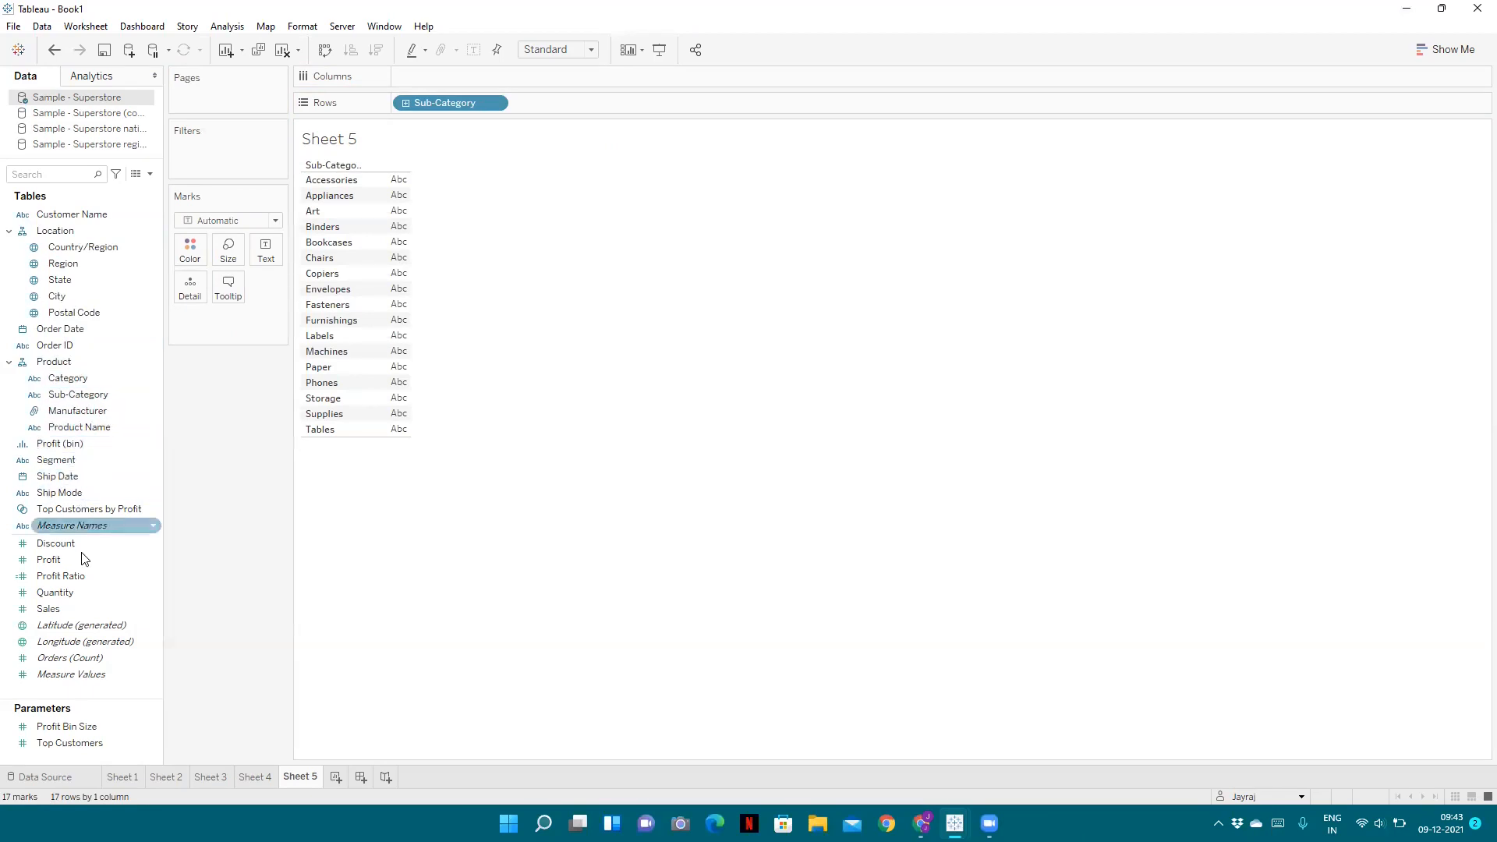
{"action": "left_click_drag", "start_coordinate": [48, 608], "coordinate": [477, 67]}
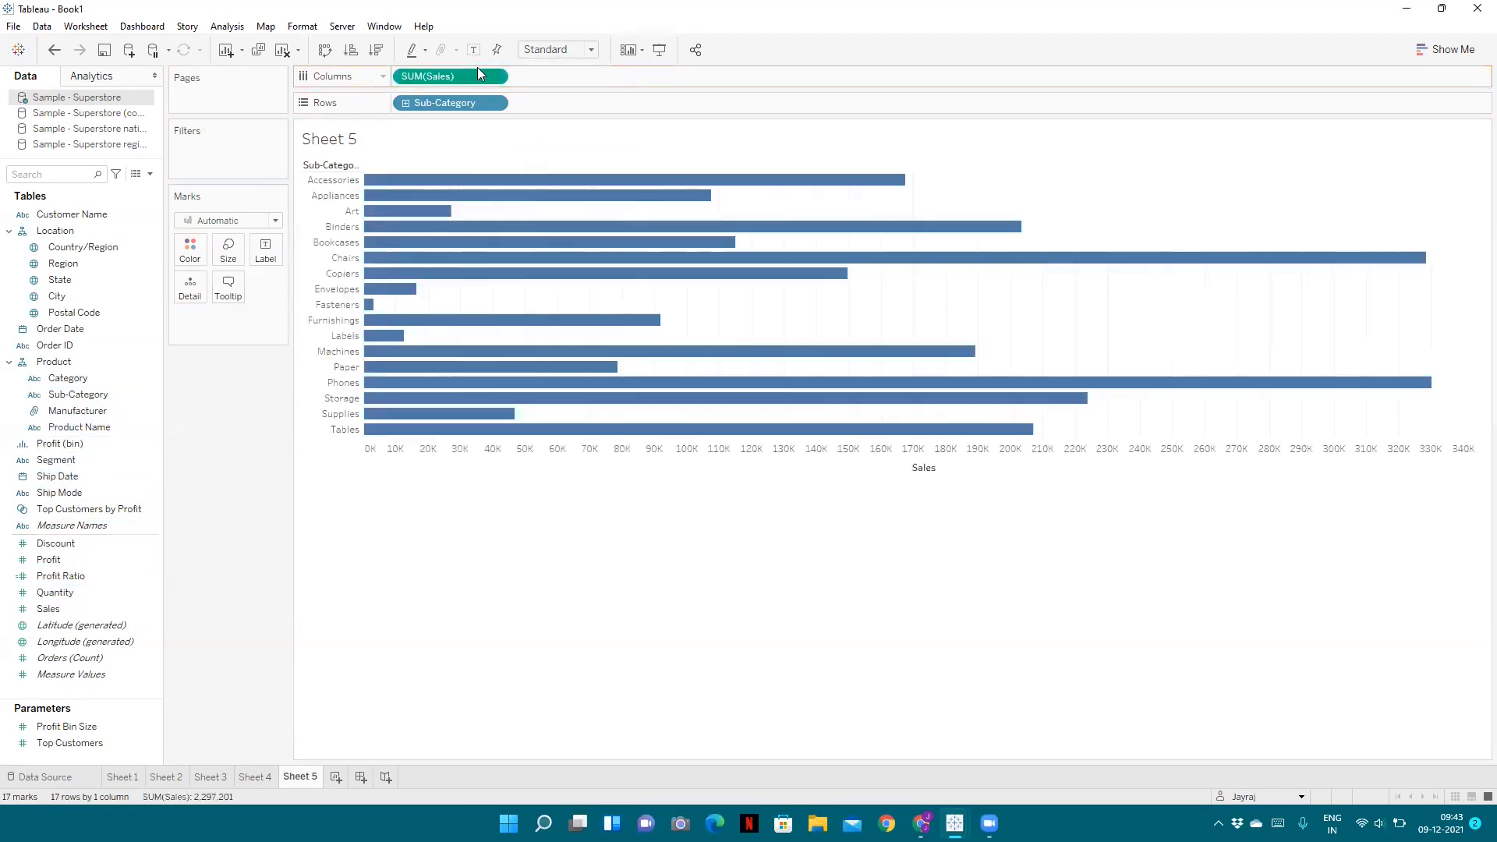
{"action": "left_click", "coordinate": [944, 469]}
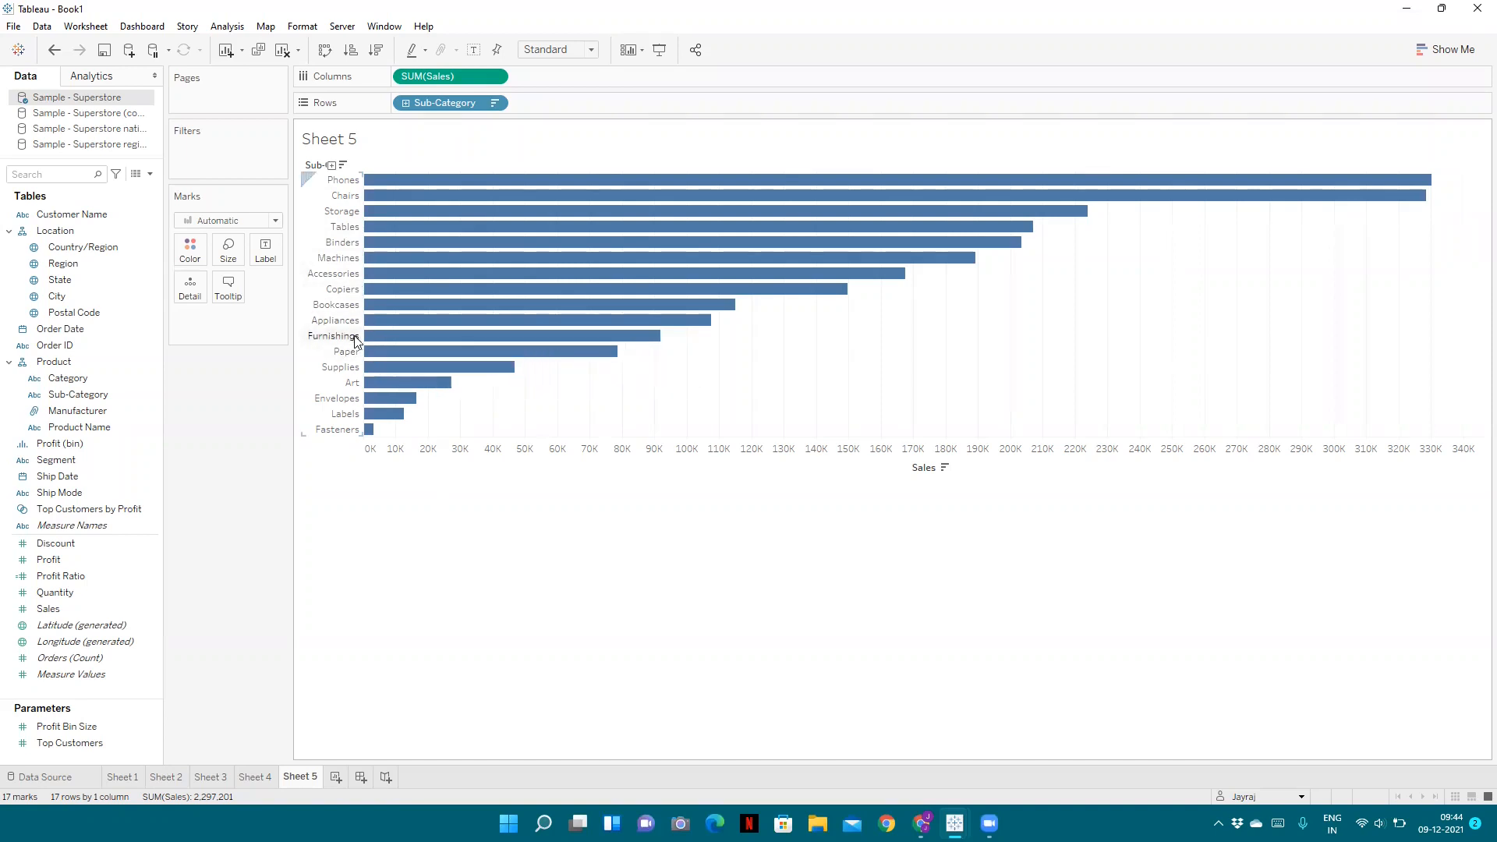
{"action": "mouse_move", "coordinate": [392, 341]}
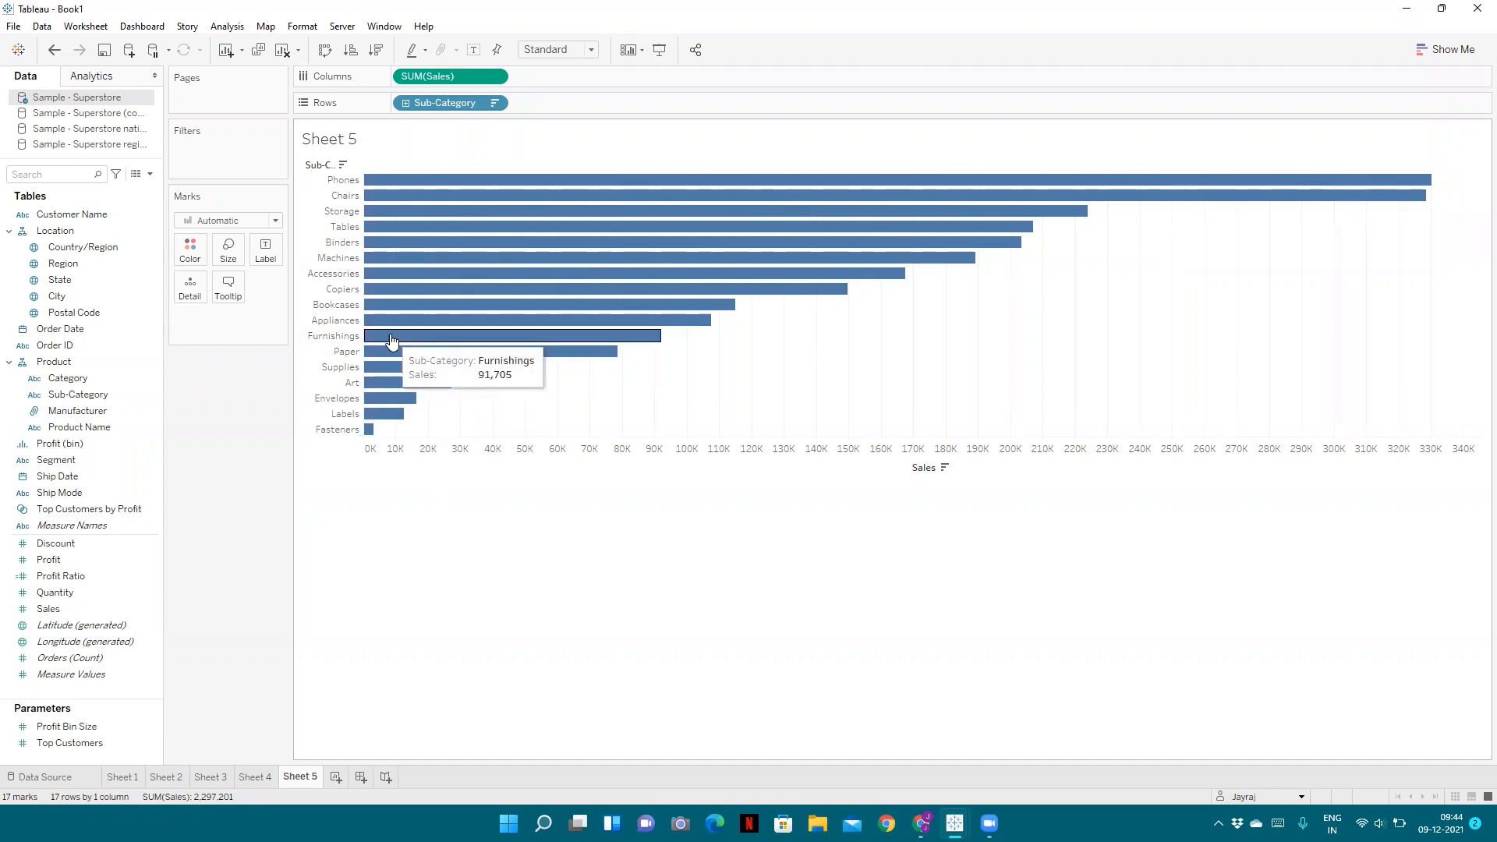
{"action": "mouse_move", "coordinate": [381, 245]}
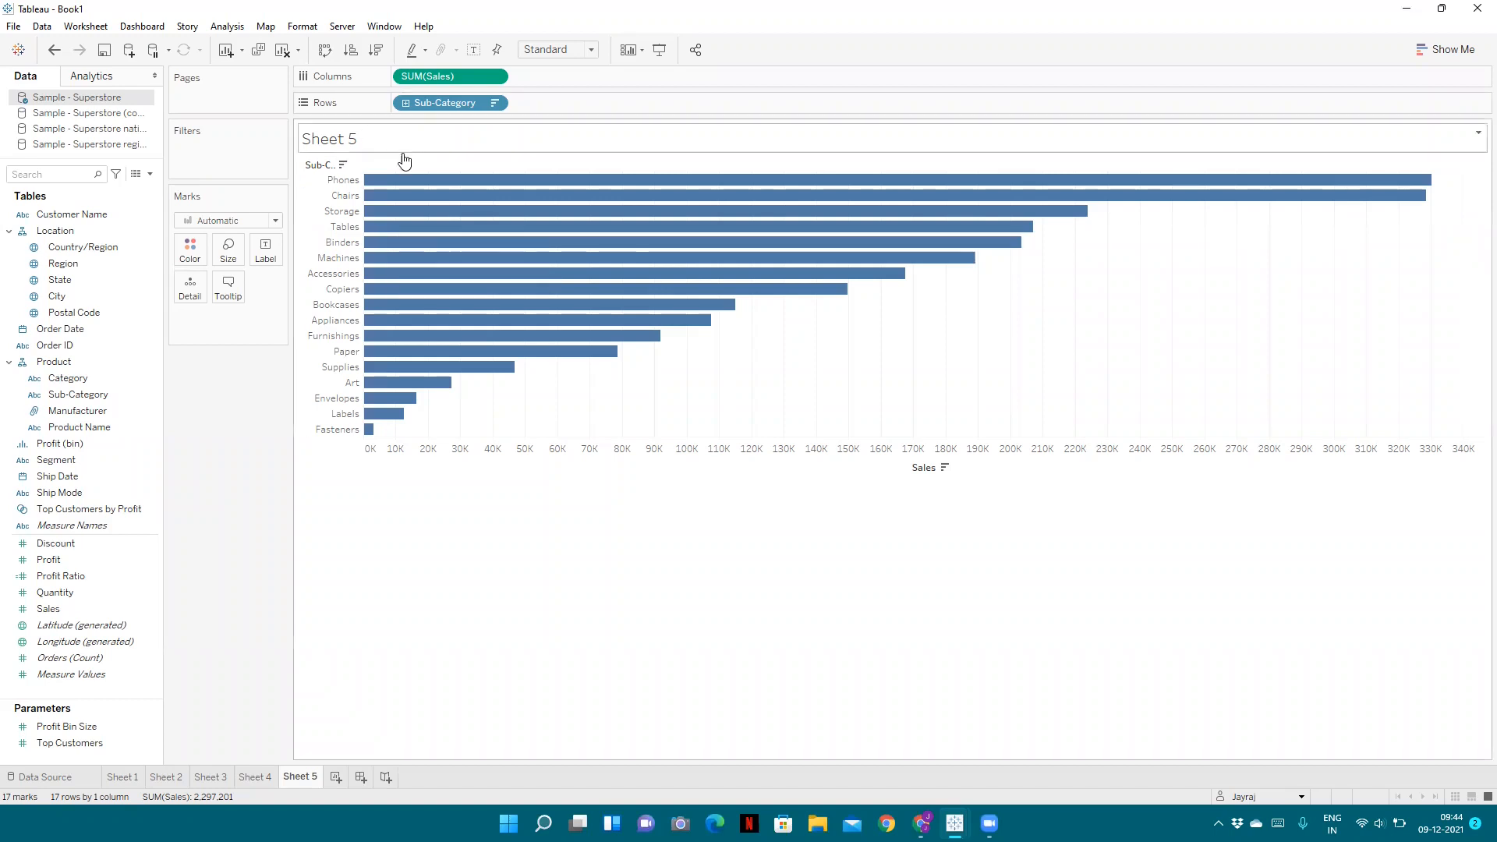
{"action": "mouse_move", "coordinate": [388, 285]}
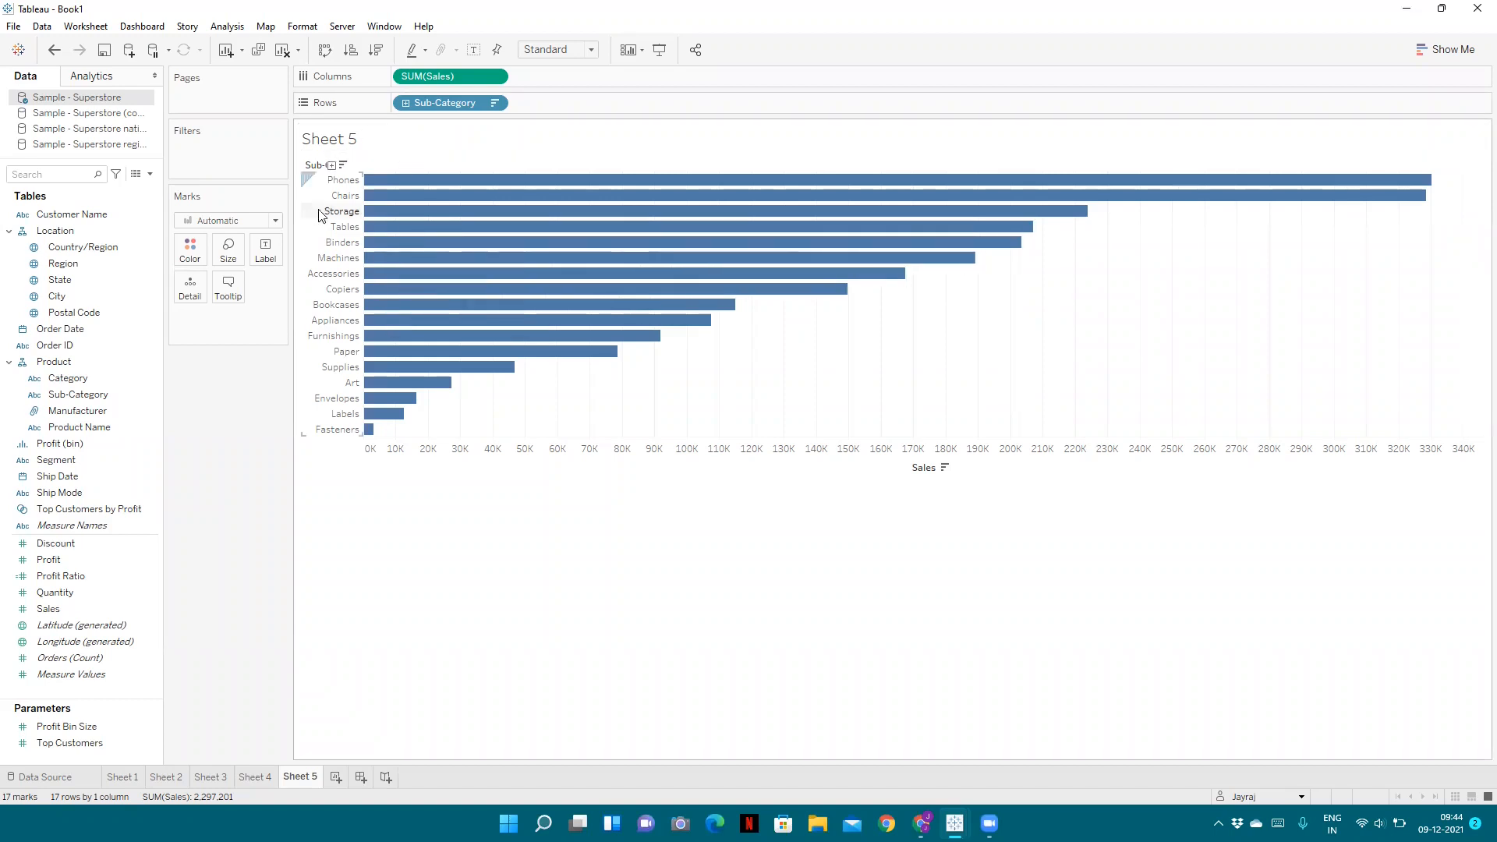
Duplicate the Sample - Superstore data source.
{"action": "right_click", "coordinate": [90, 99]}
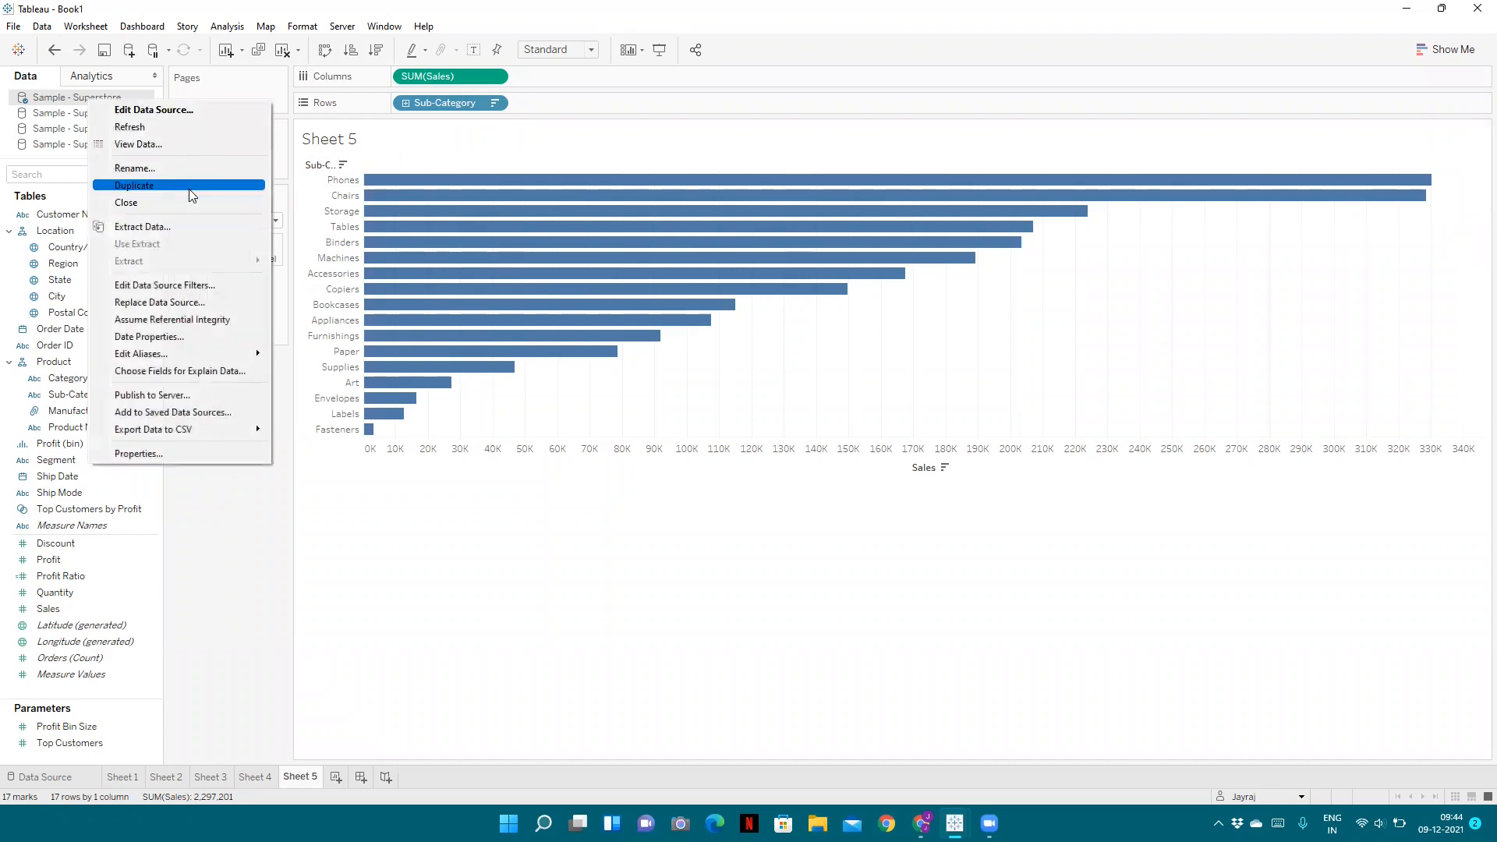
{"action": "left_click", "coordinate": [189, 189]}
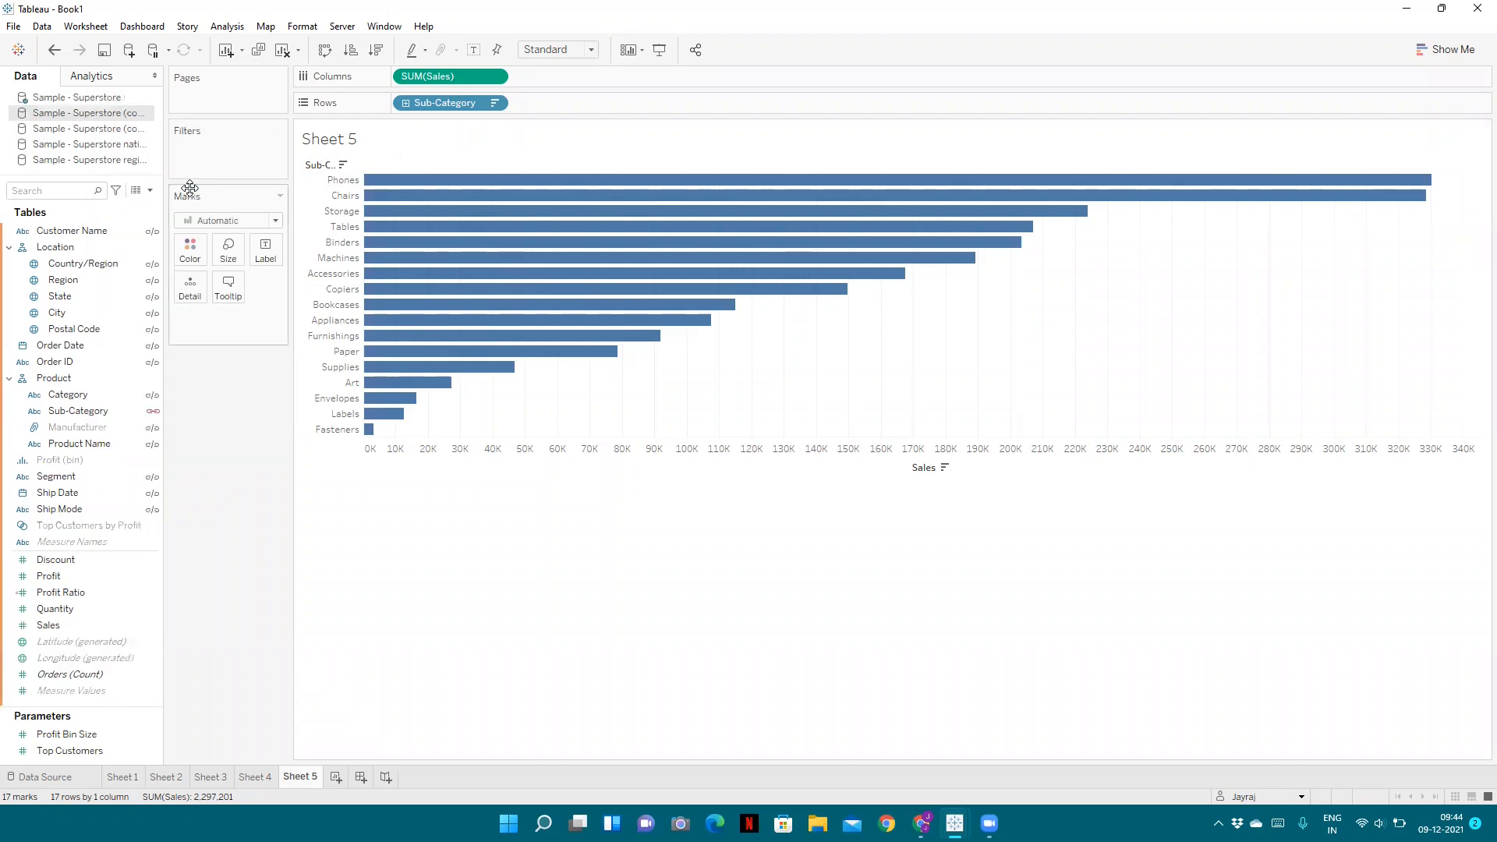
{"action": "double_click", "coordinate": [134, 116]}
{"action": "left_click", "coordinate": [53, 49]}
Rename the duplicated data source as Sample - Superstore marketbasket.
{"action": "right_click", "coordinate": [126, 117]}
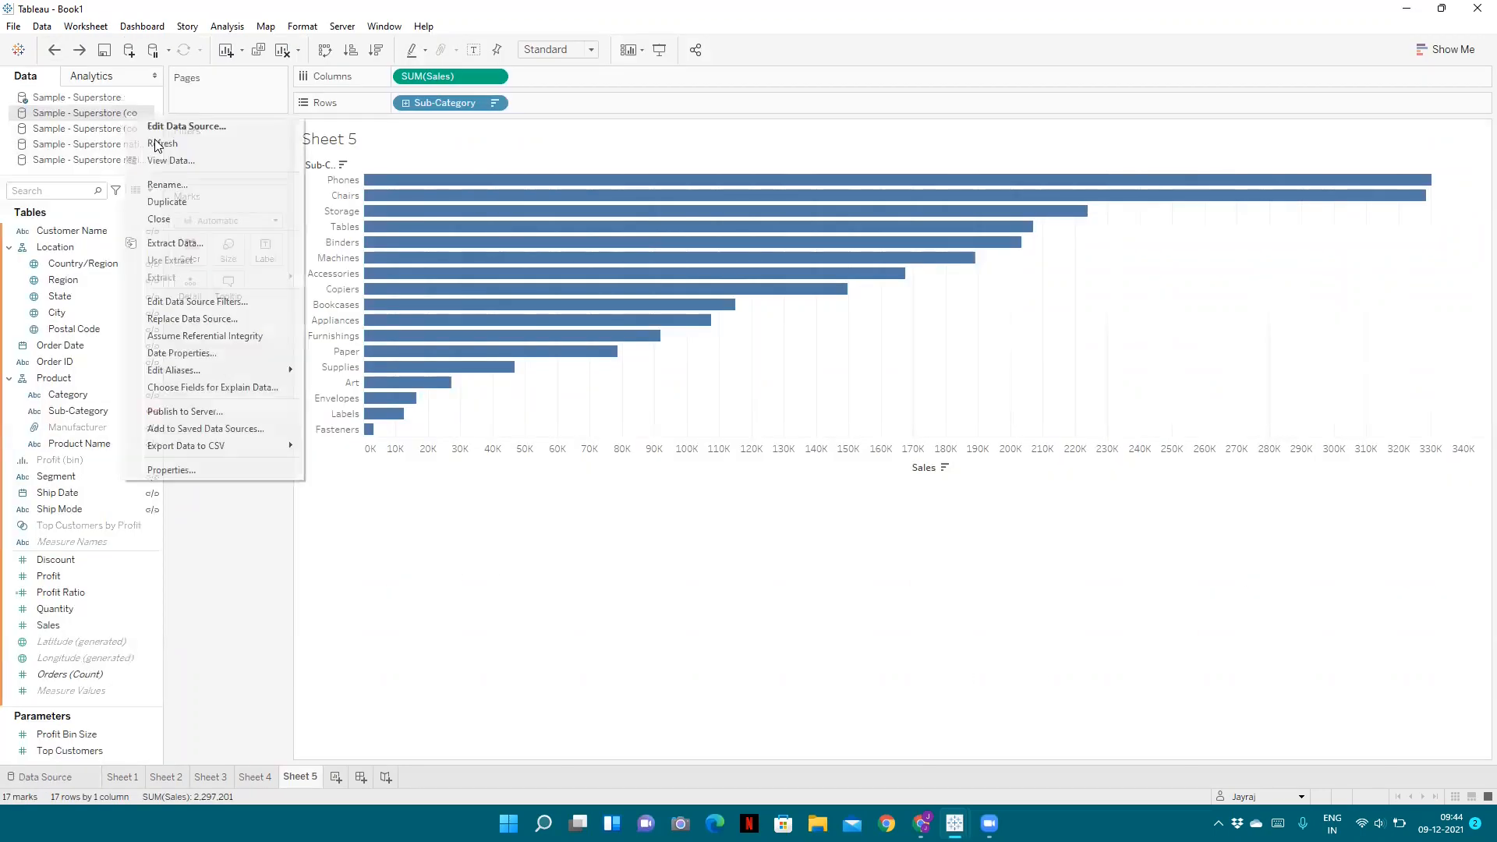
{"action": "left_click", "coordinate": [169, 189]}
{"action": "key", "text": "End"}
{"action": "key", "text": "BackSpace"}
{"action": "key", "text": "BackSpace"}
{"action": "key", "text": "BackSpace"}
{"action": "key", "text": "BackSpace"}
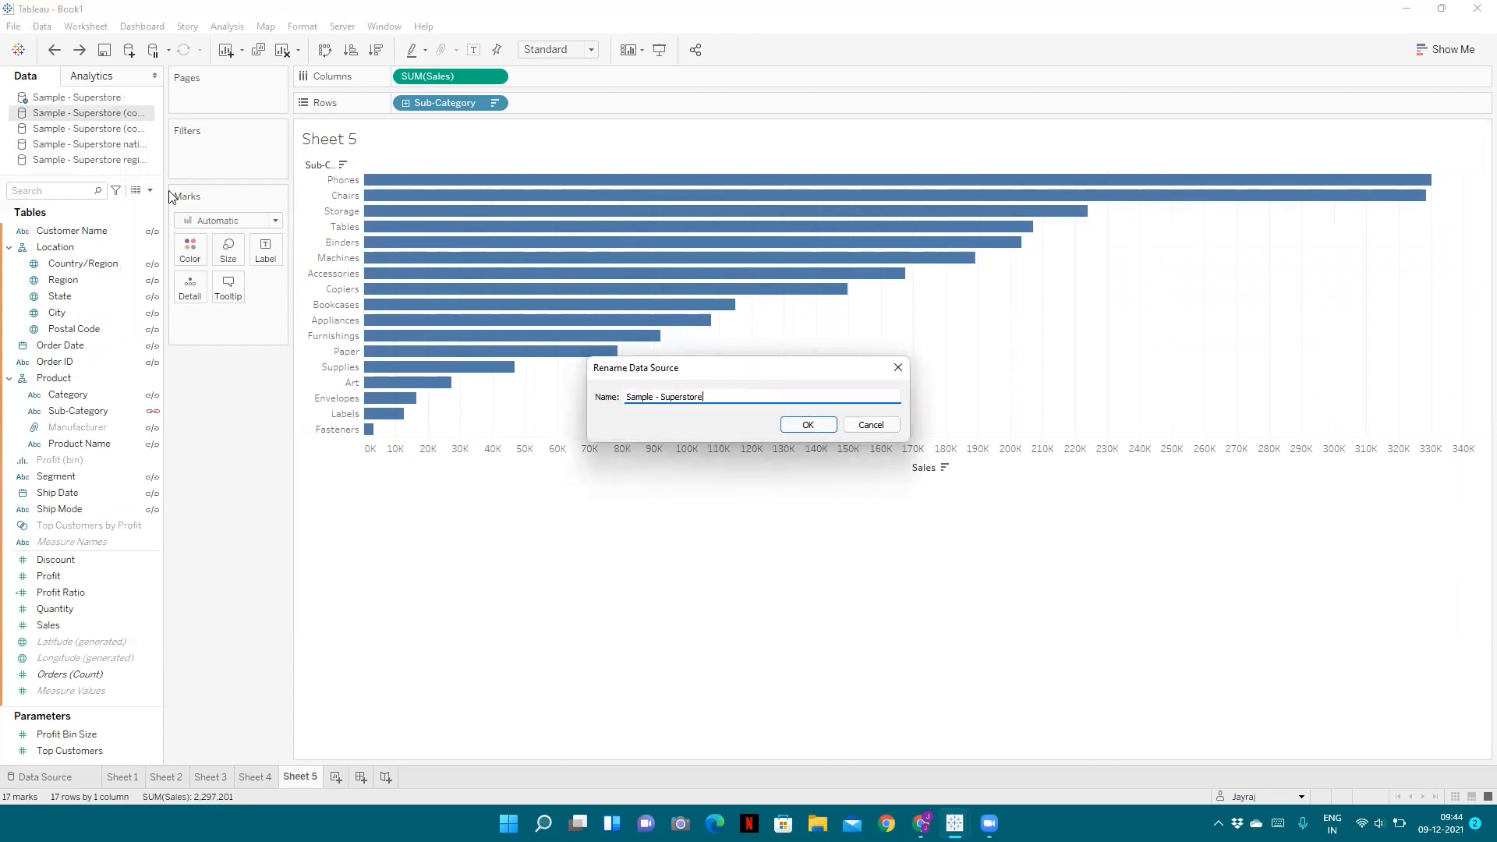
{"action": "type", "text": "mareket"}
{"action": "key", "text": "BackSpace"}
{"action": "key", "text": "BackSpace"}
{"action": "key", "text": "BackSpace"}
{"action": "type", "text": "ketbasket"}
{"action": "key", "text": "Return"}
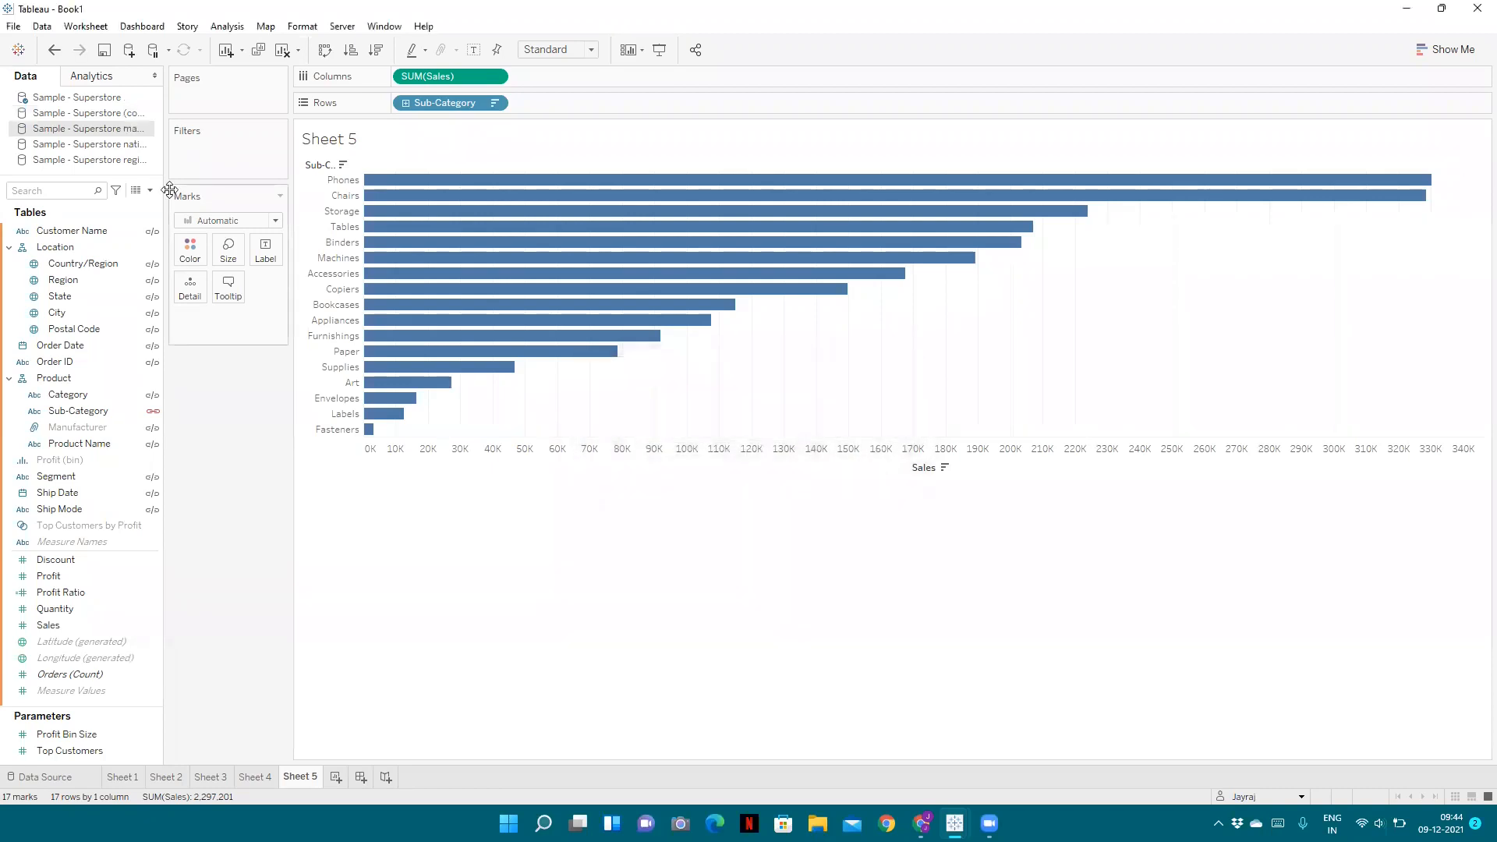
Switch between the original Sample - Superstore data source and its market basket duplicate to compare their fields.
{"action": "left_click", "coordinate": [115, 99]}
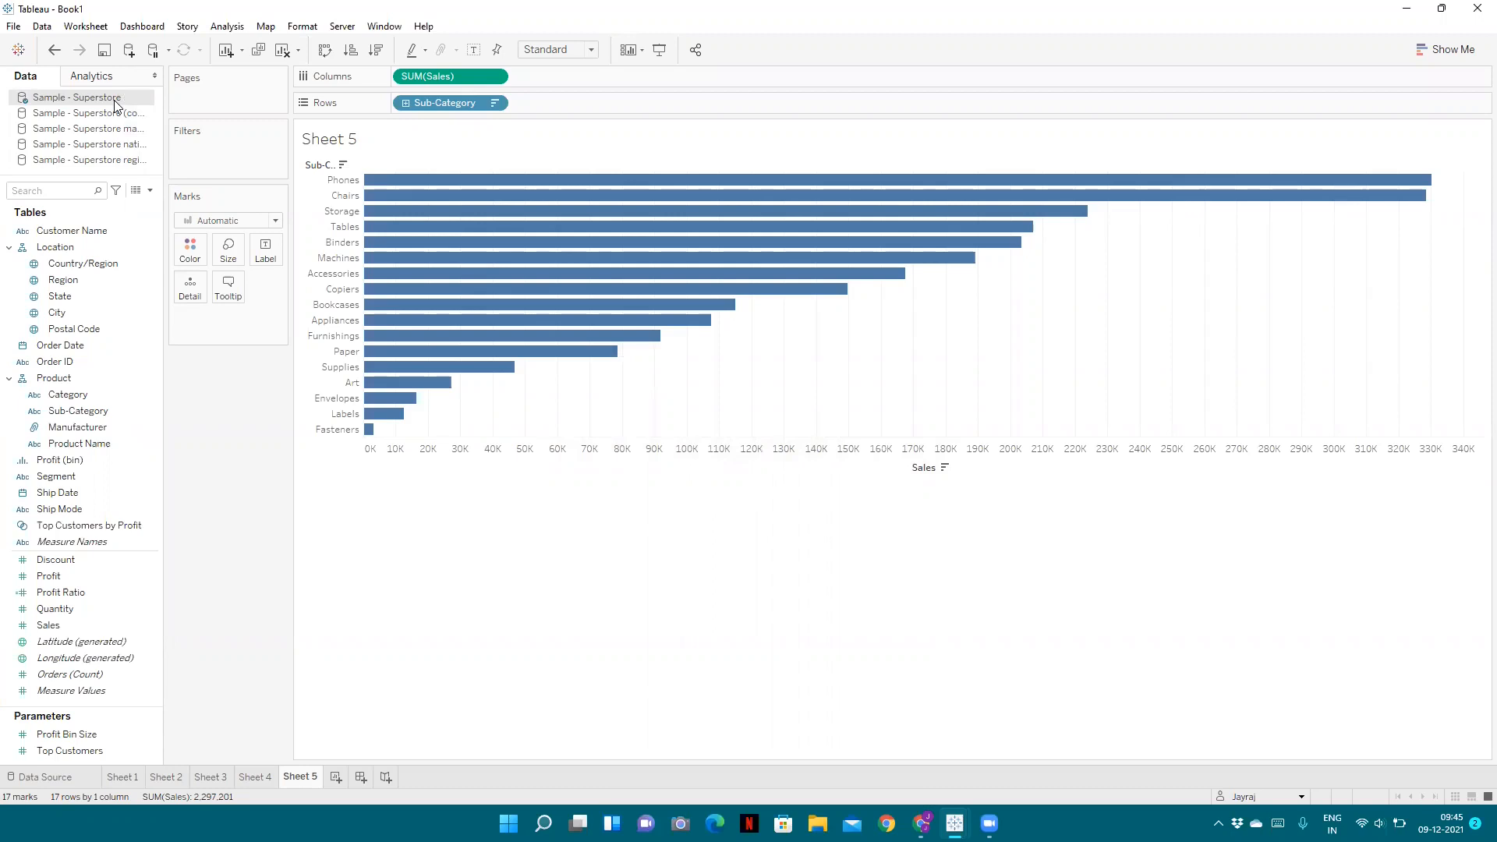
{"action": "left_click", "coordinate": [130, 131]}
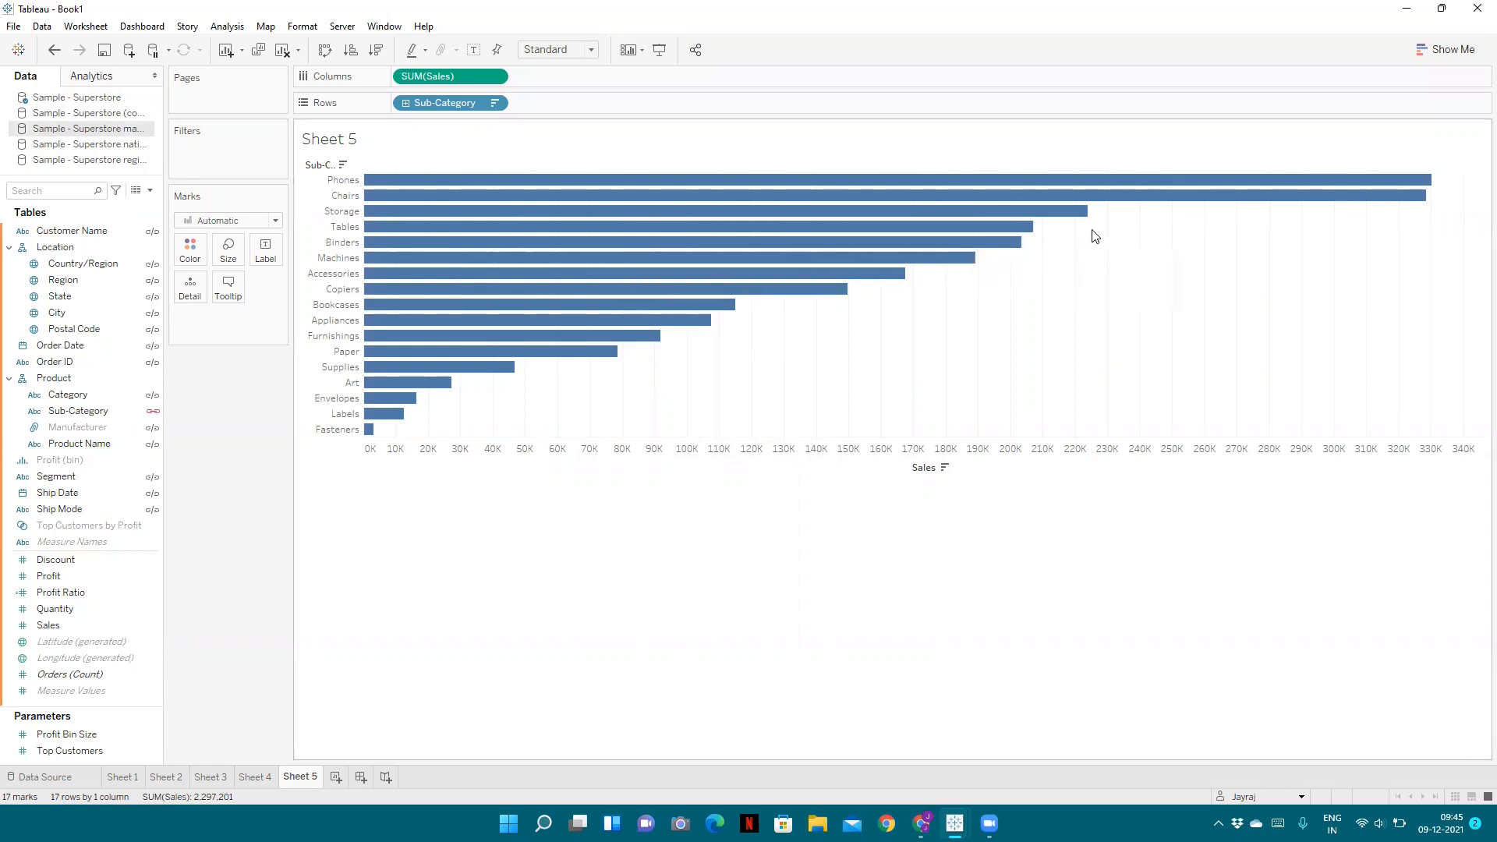
{"action": "mouse_move", "coordinate": [1239, 209]}
{"action": "mouse_move", "coordinate": [960, 203]}
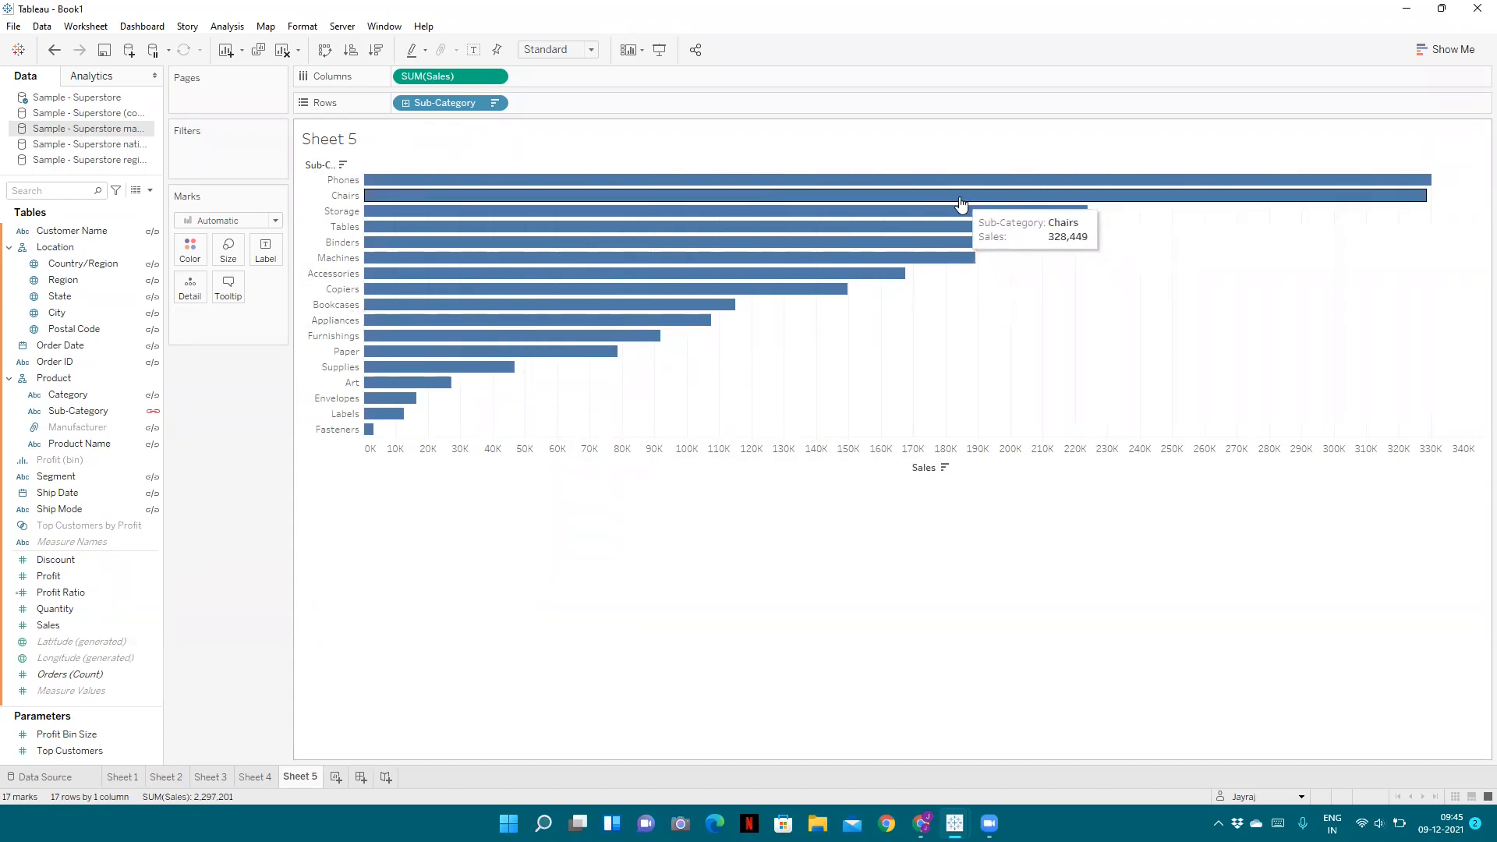
Blend the sources on Order ID instead of Sub-Category and add the market basket source's Sub-Category to Columns before SUM(Sales).
{"action": "left_click", "coordinate": [155, 411]}
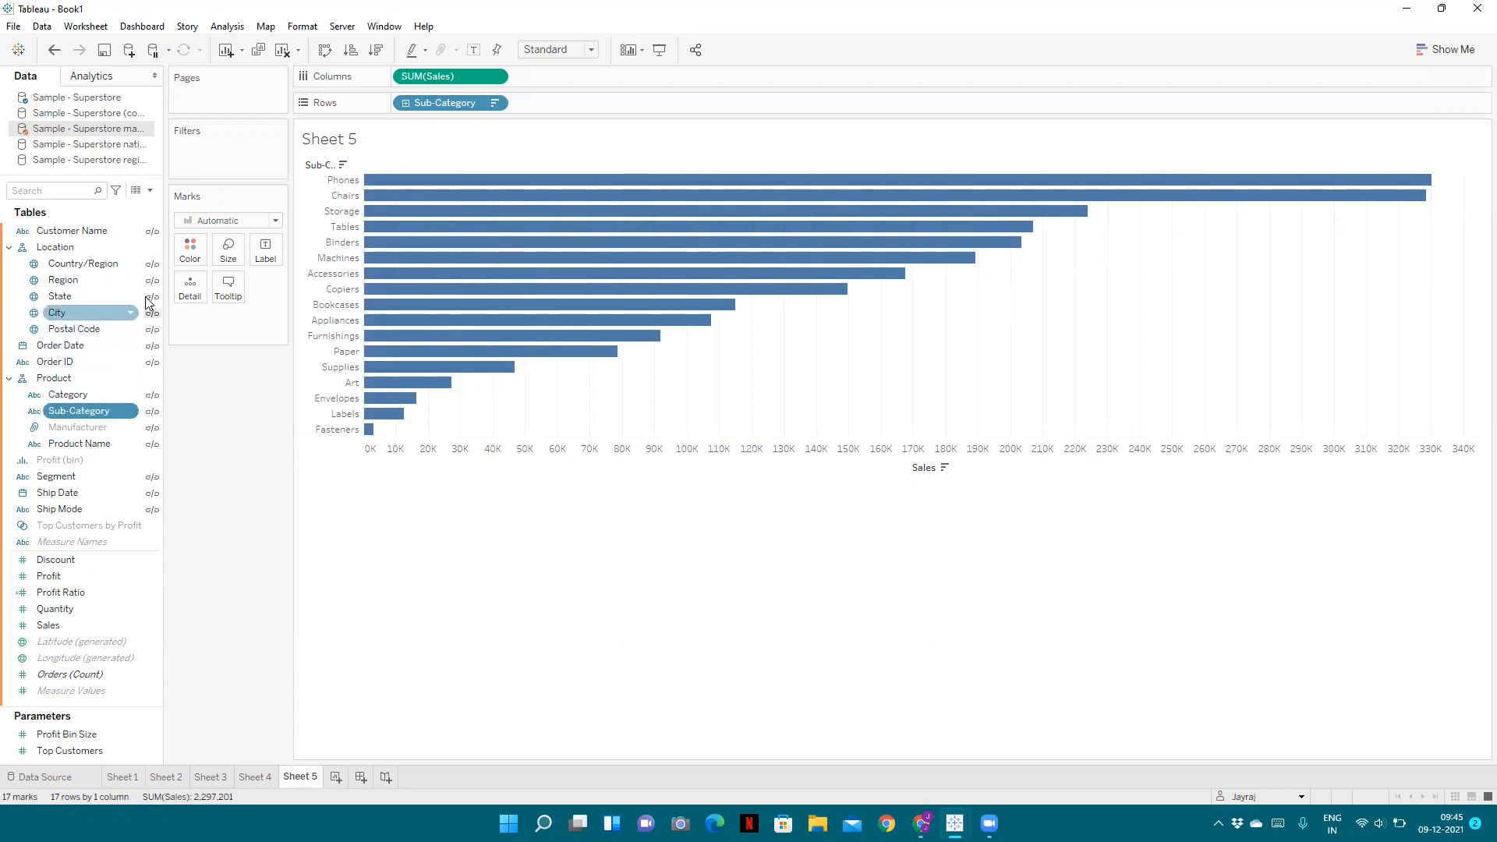
{"action": "left_click", "coordinate": [153, 364]}
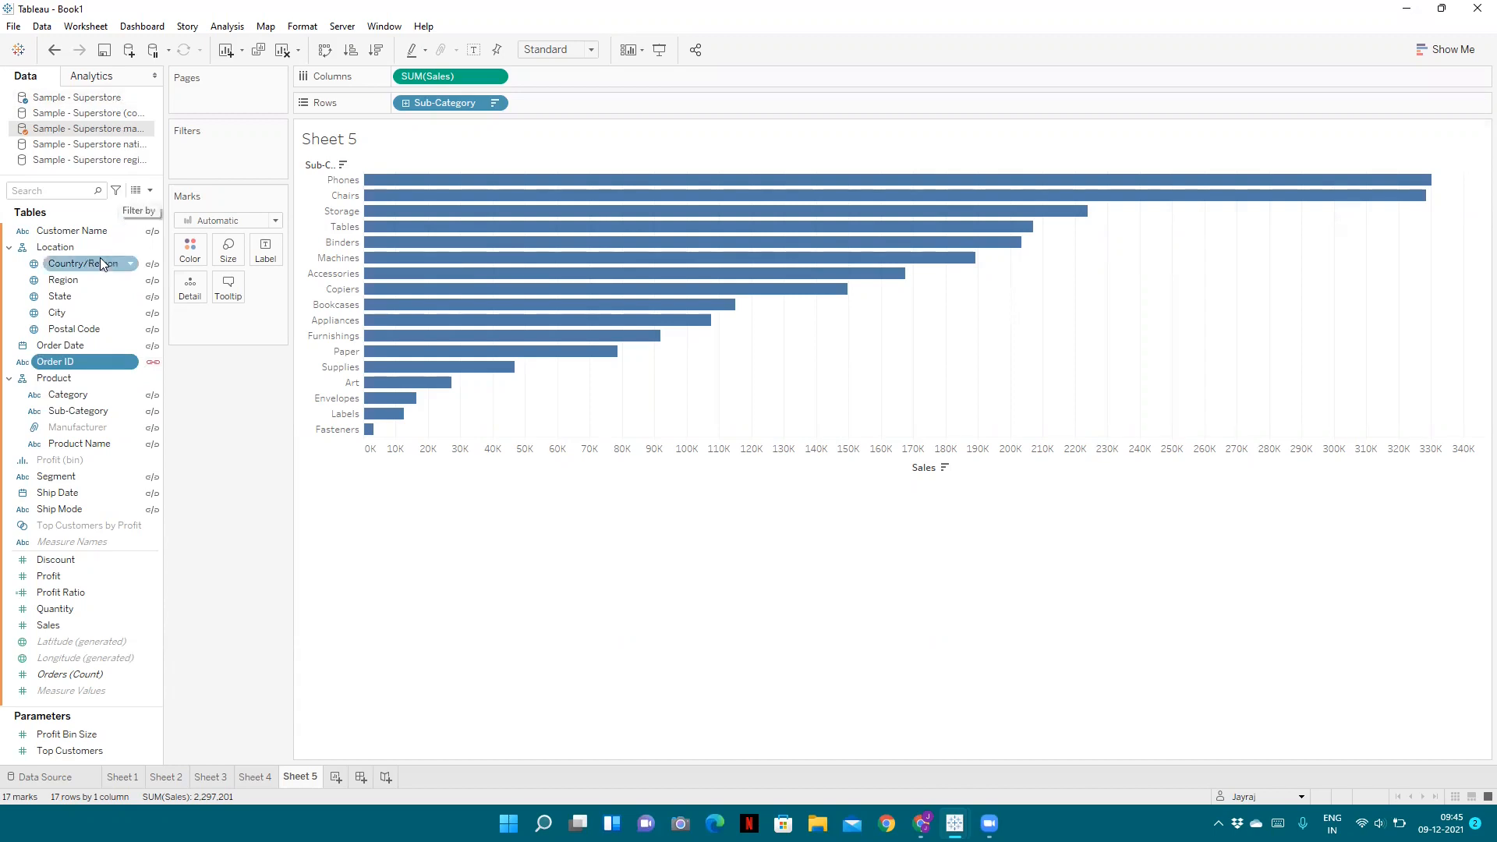
{"action": "left_click_drag", "start_coordinate": [77, 410], "coordinate": [398, 76]}
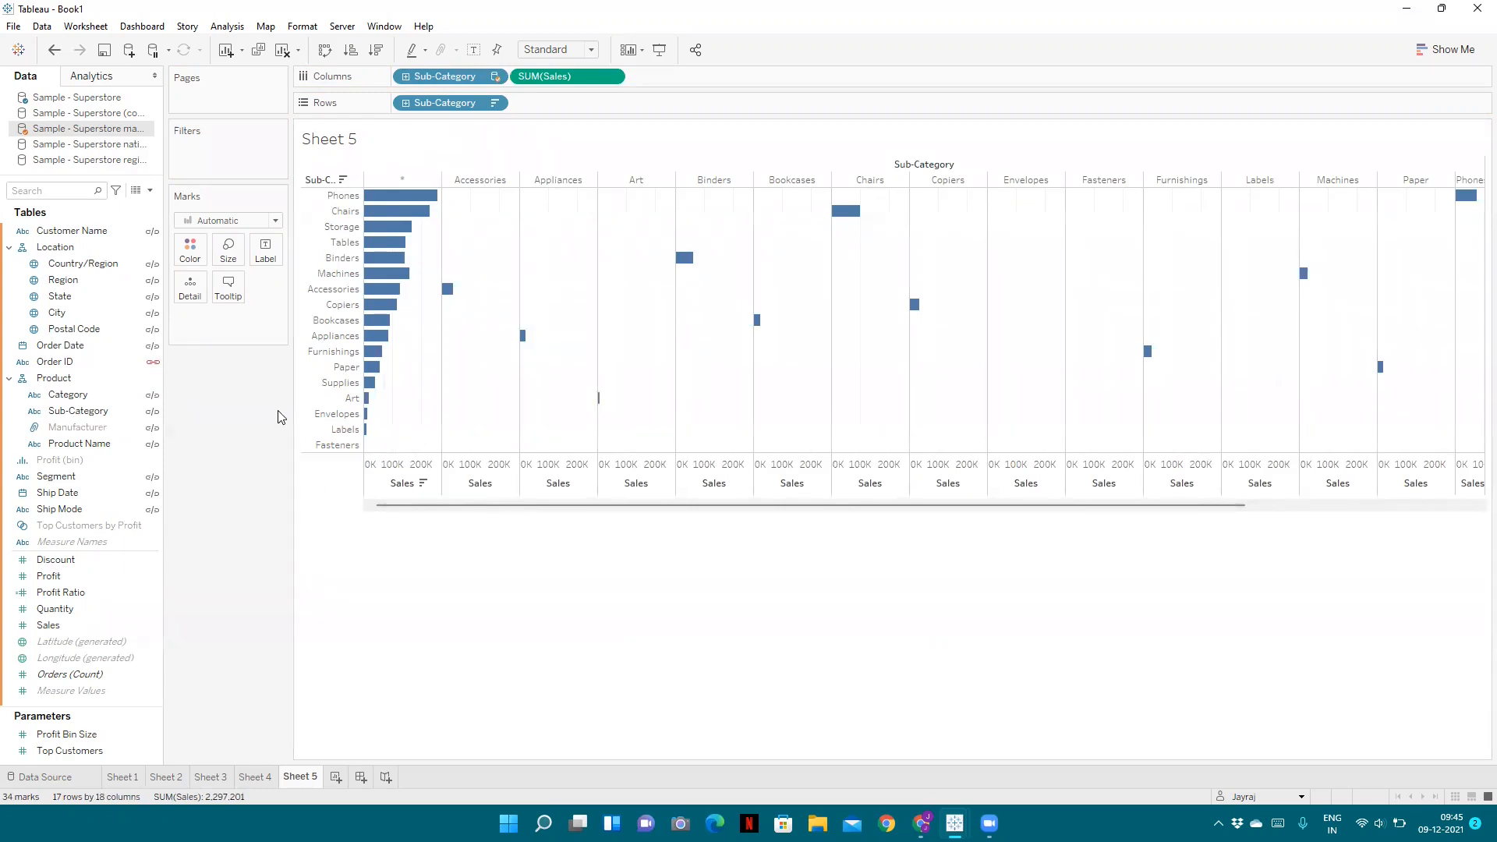
Show a filter for the market basket source's Sub-Category and limit it to Appliances and Bookcases.
{"action": "left_click", "coordinate": [494, 76]}
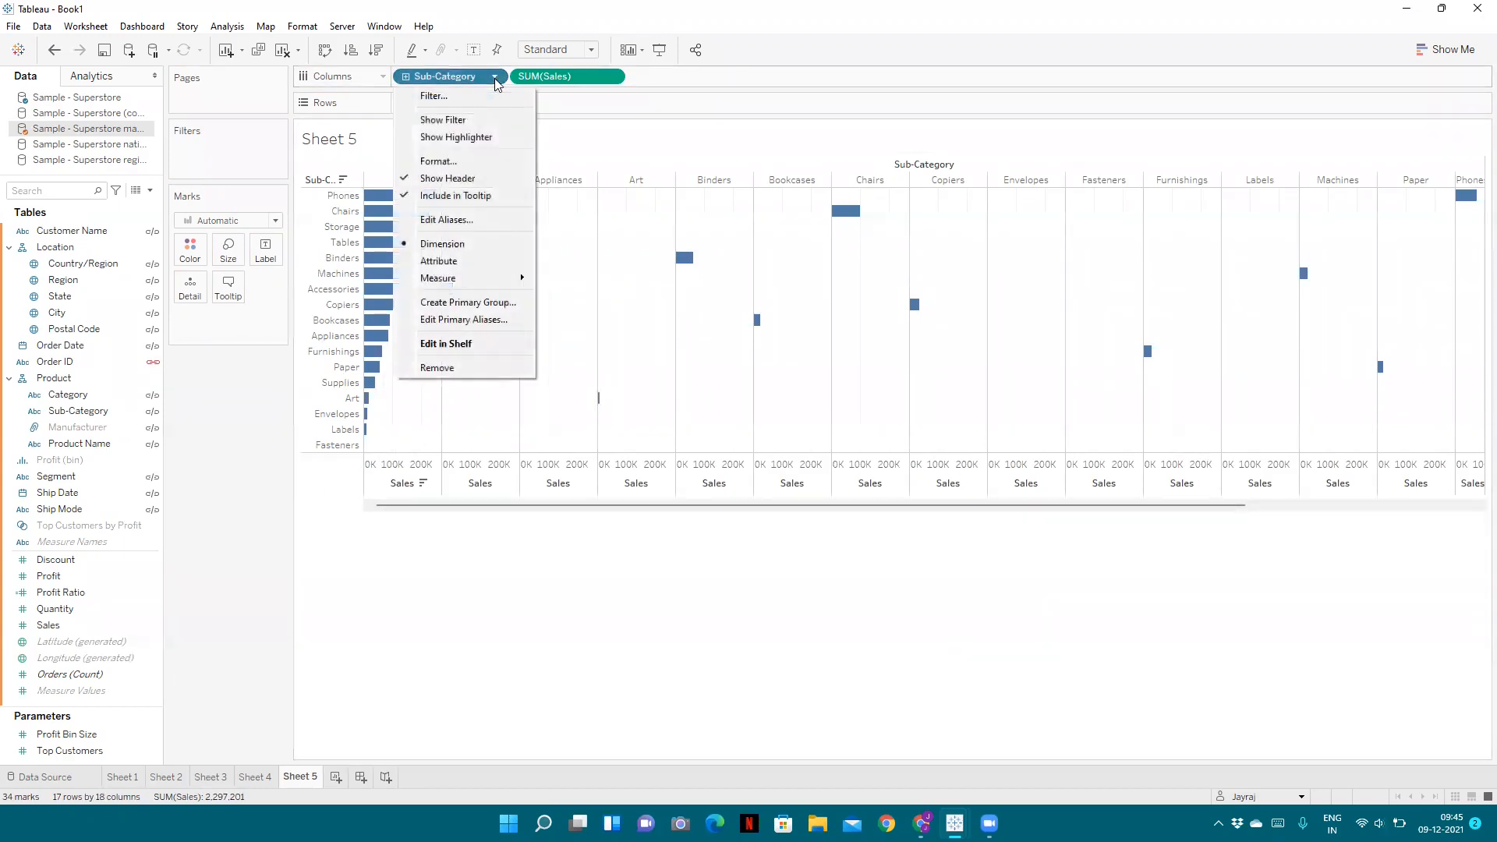
{"action": "left_click", "coordinate": [468, 120]}
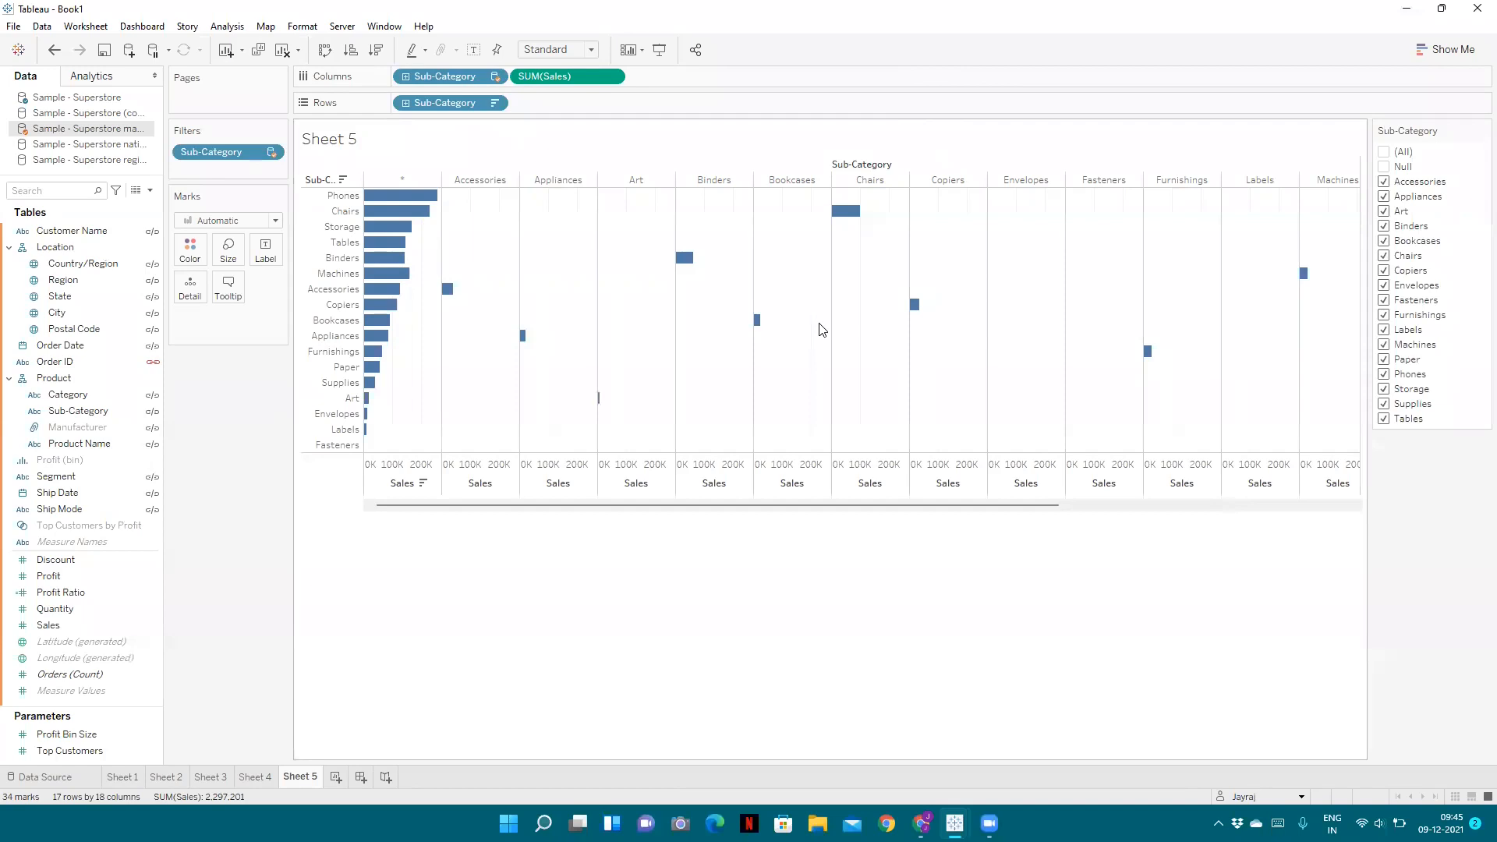
{"action": "left_click", "coordinate": [1385, 153]}
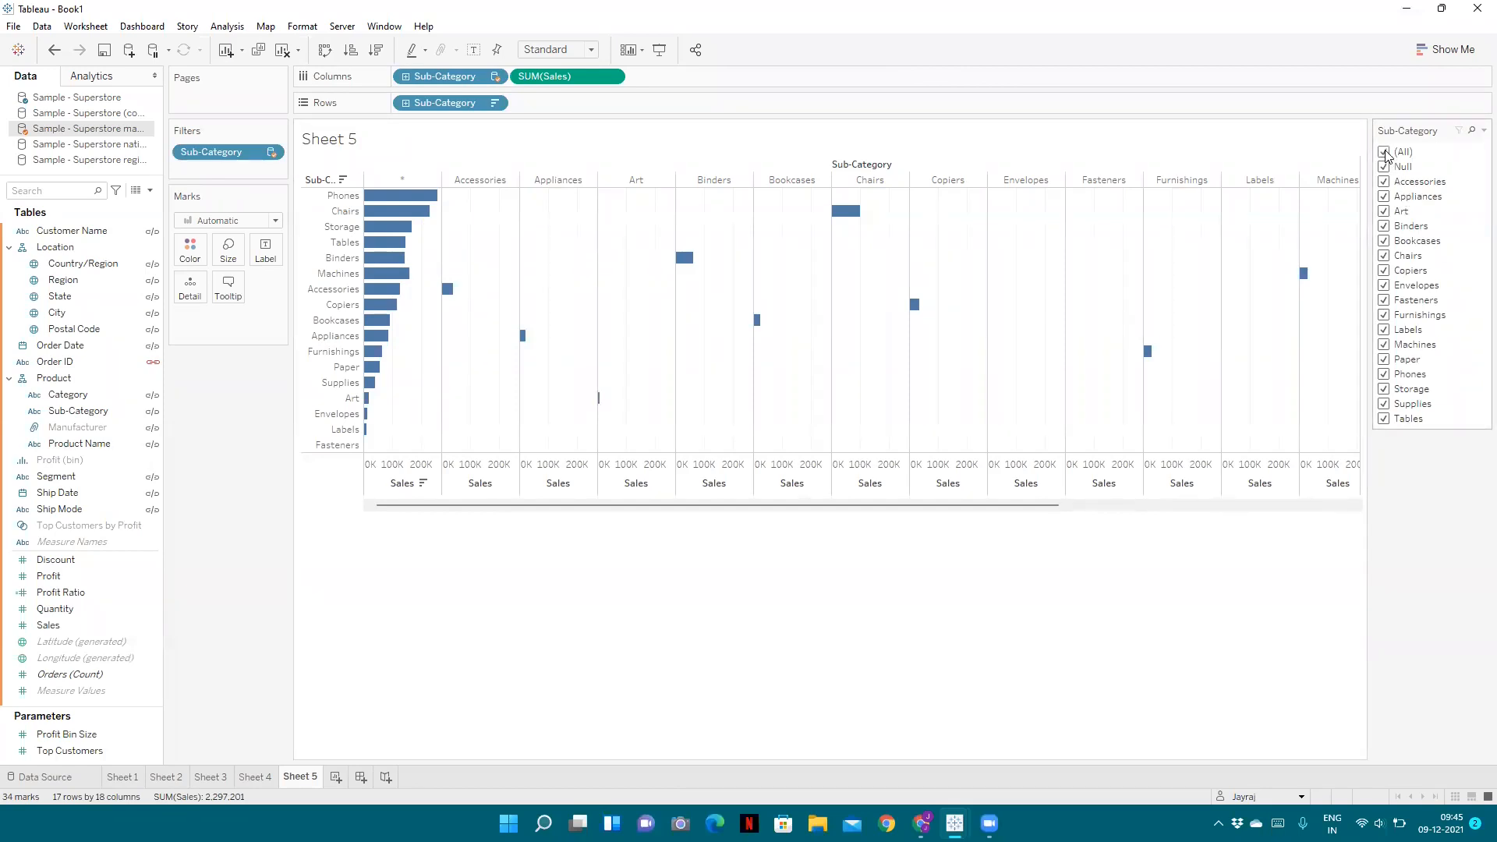
{"action": "left_click", "coordinate": [1385, 152]}
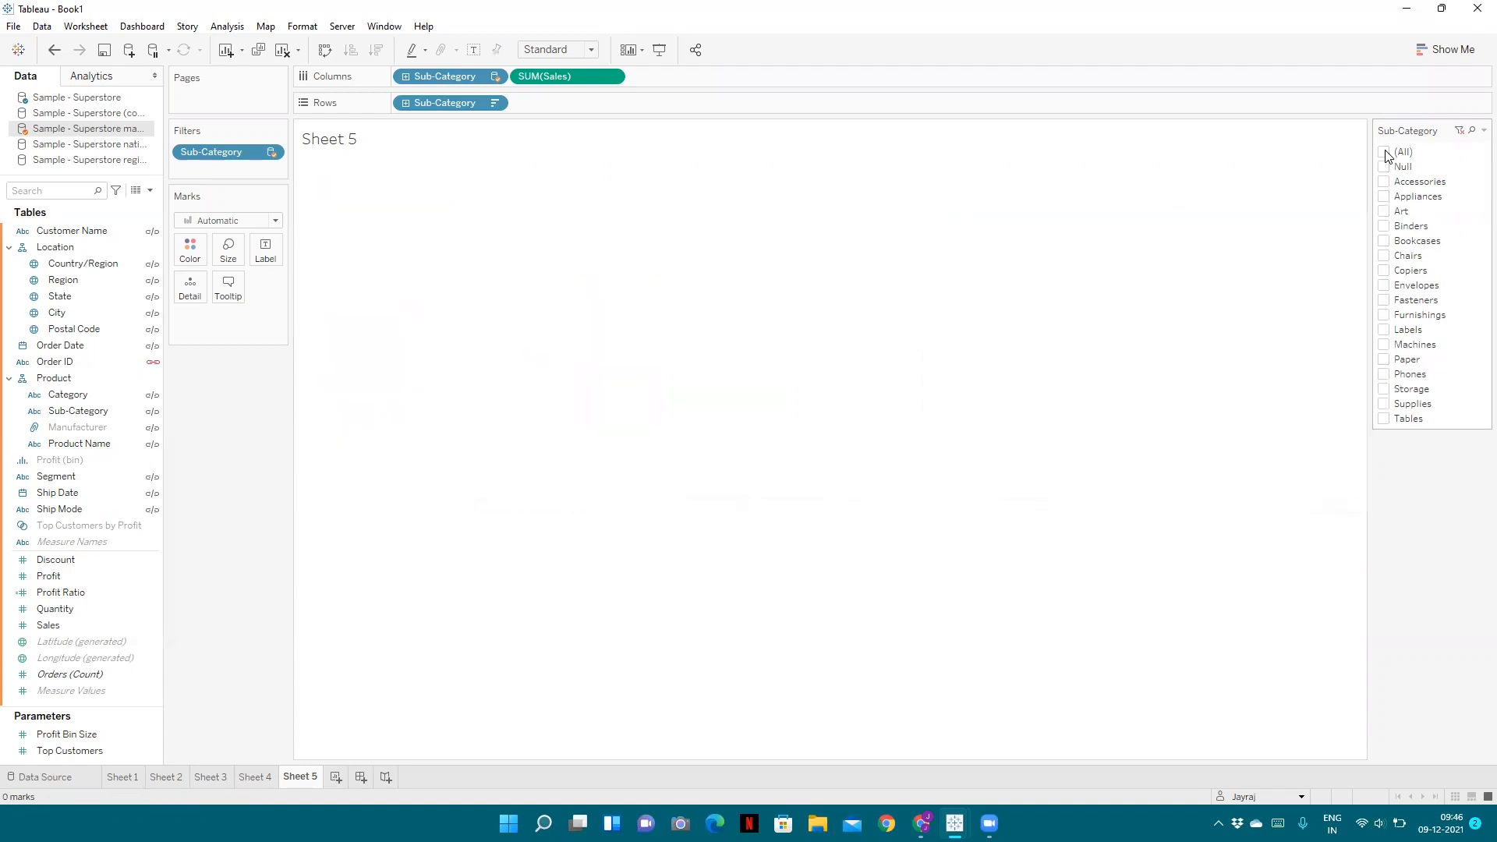
{"action": "left_click", "coordinate": [1384, 196]}
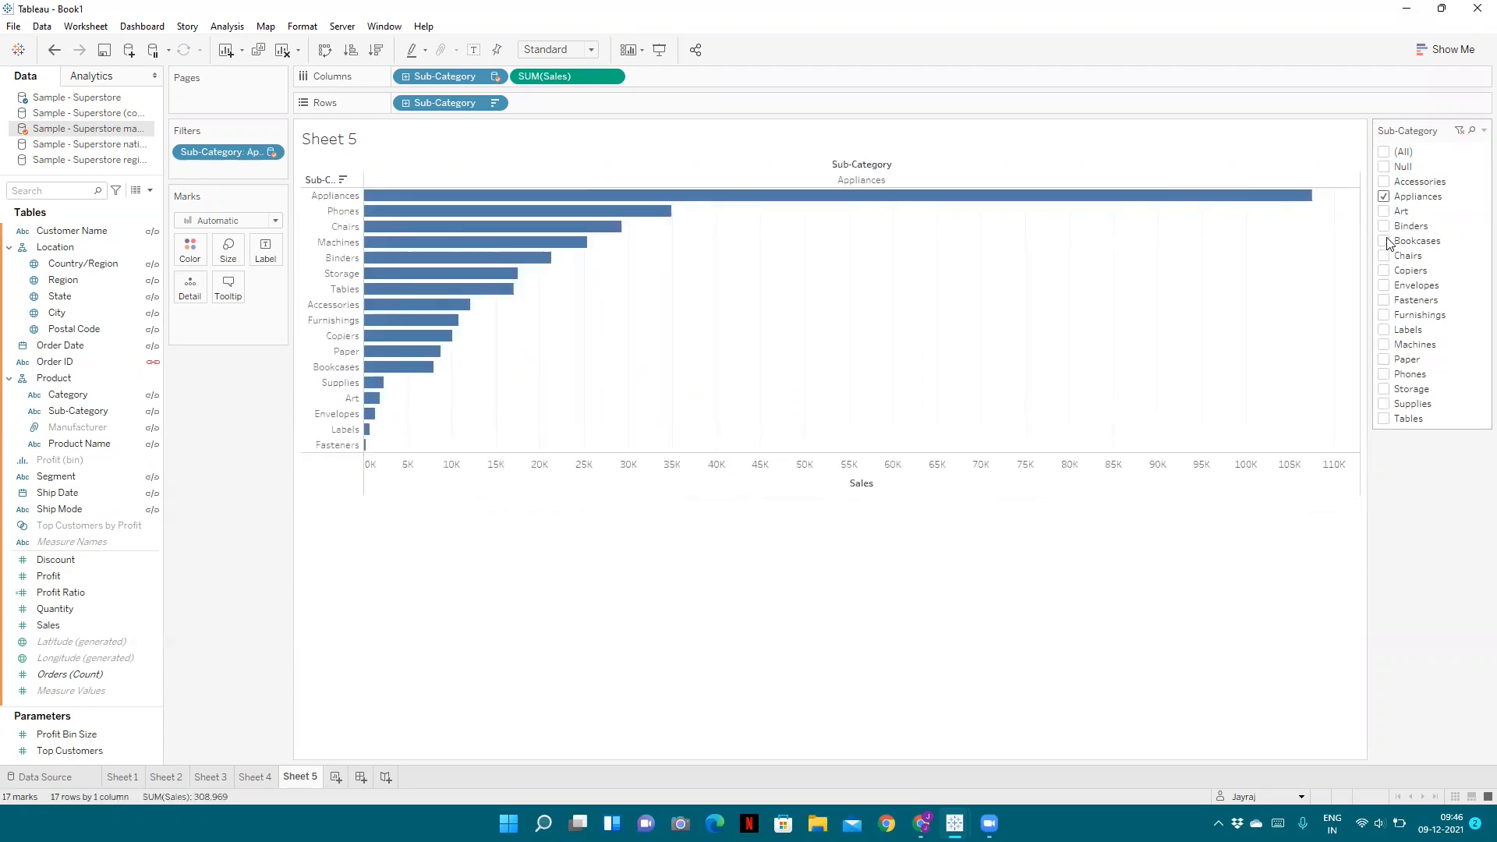
{"action": "left_click", "coordinate": [1384, 242]}
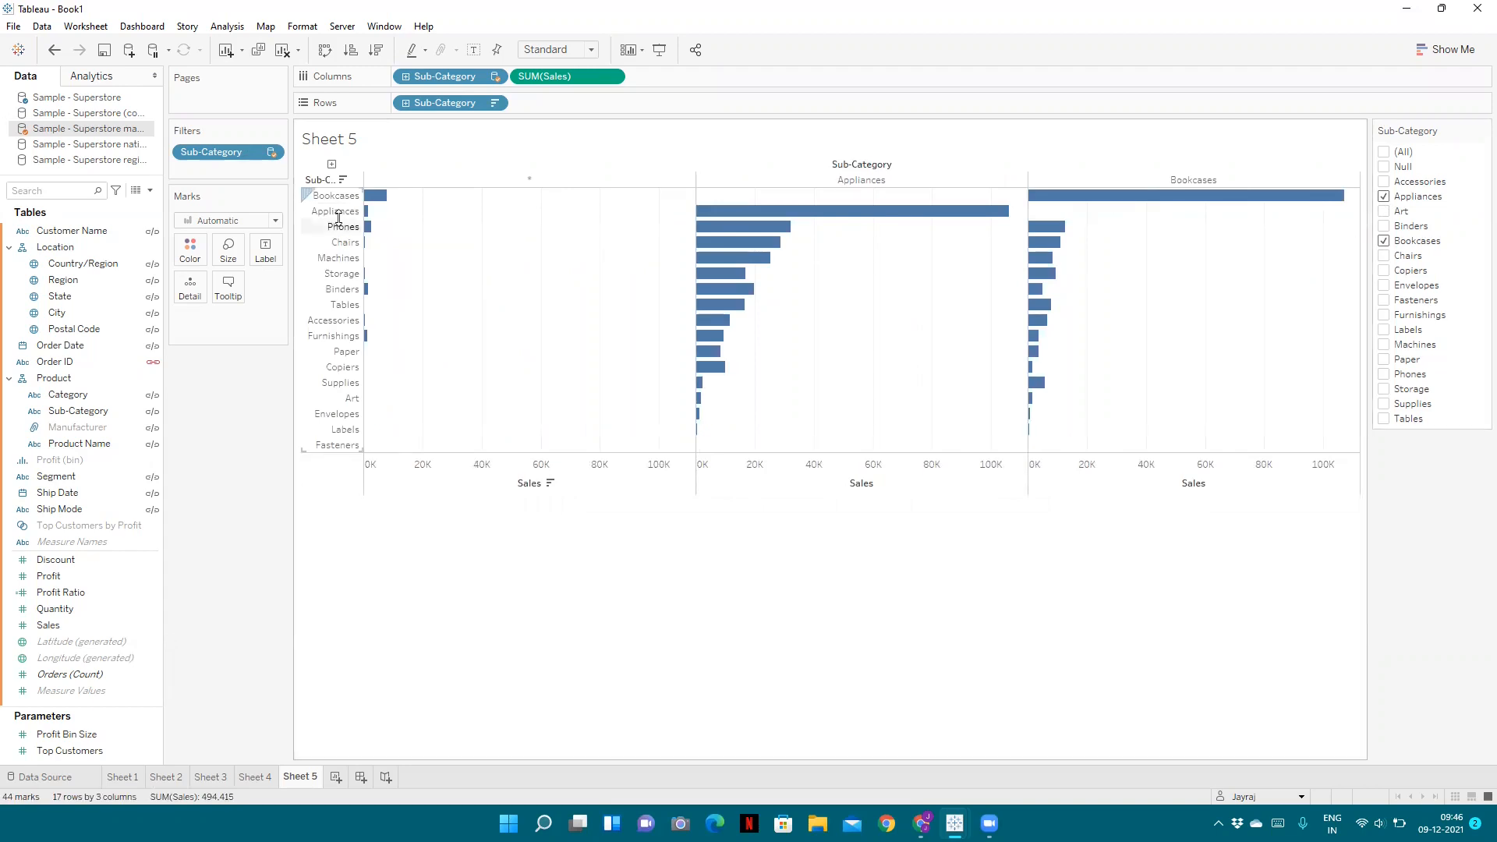
Examine the sales bars of the sub-categories bought together with Appliances and Bookcases.
{"action": "mouse_move", "coordinate": [379, 204]}
{"action": "mouse_move", "coordinate": [1092, 198]}
{"action": "mouse_move", "coordinate": [767, 269]}
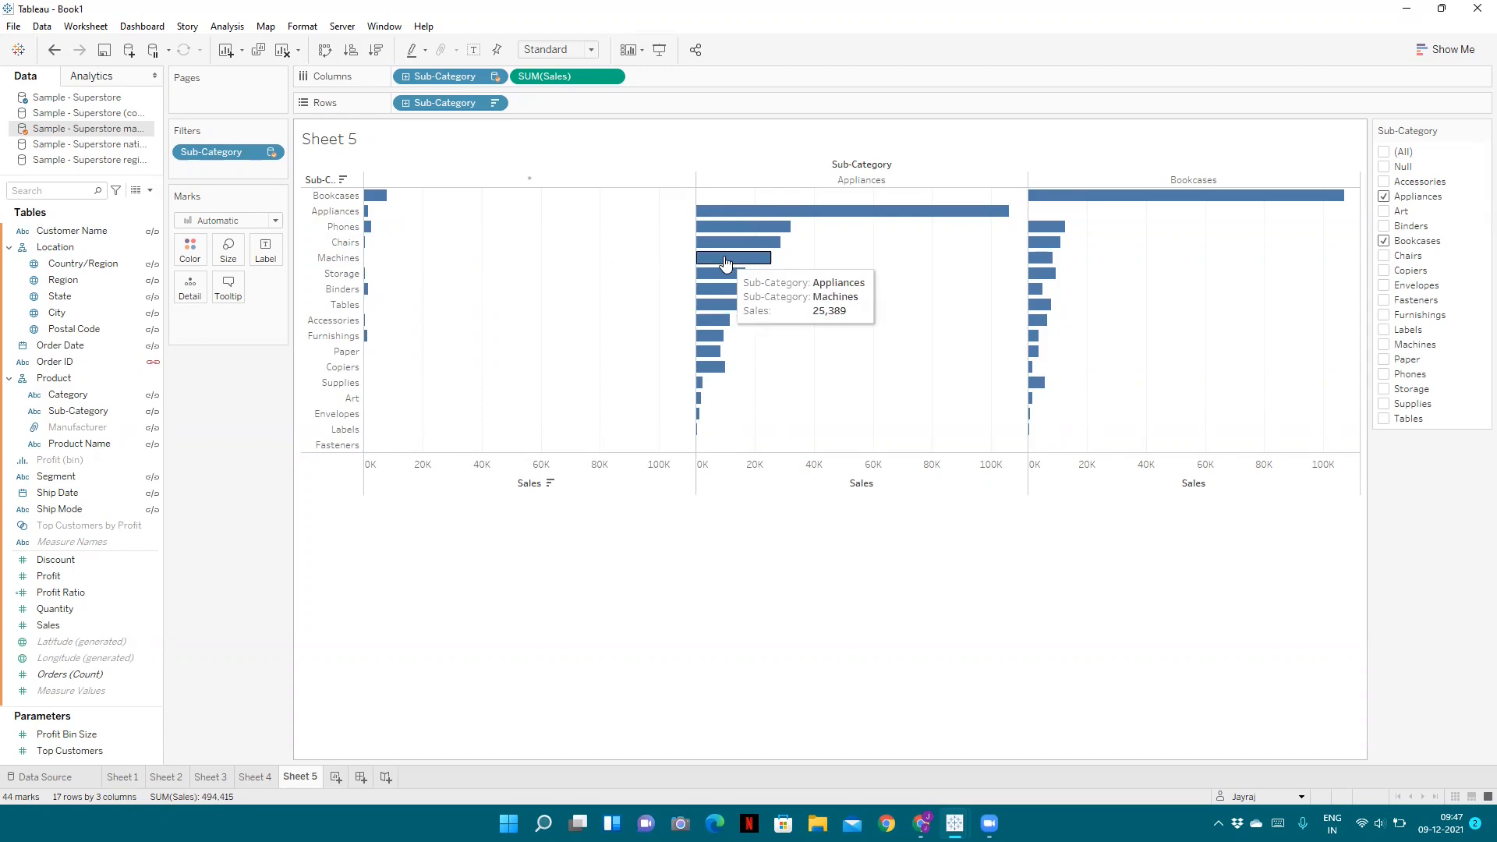
{"action": "mouse_move", "coordinate": [1042, 265]}
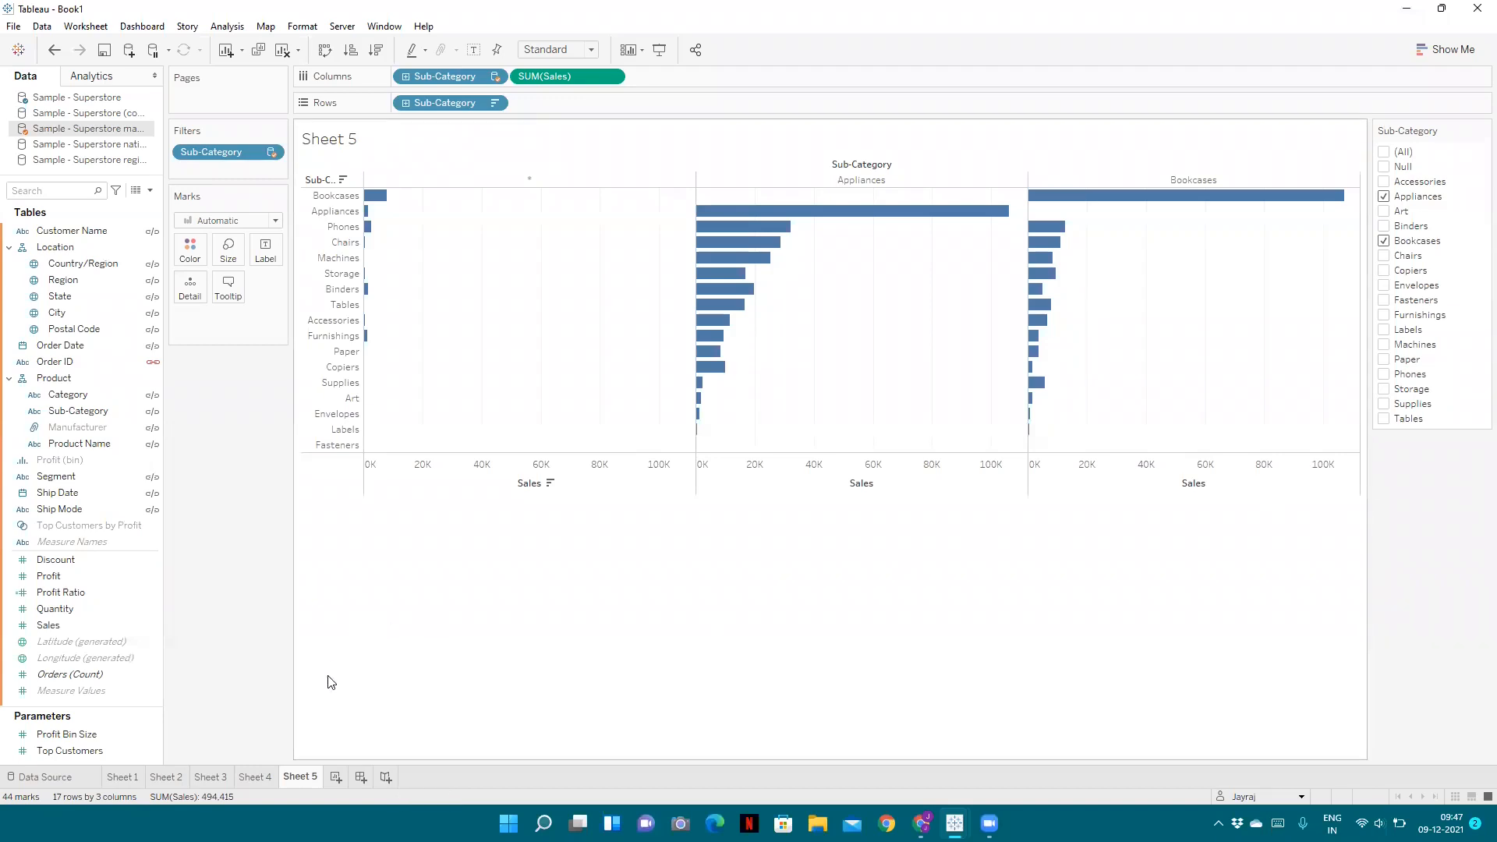
{"action": "mouse_move", "coordinate": [264, 776]}
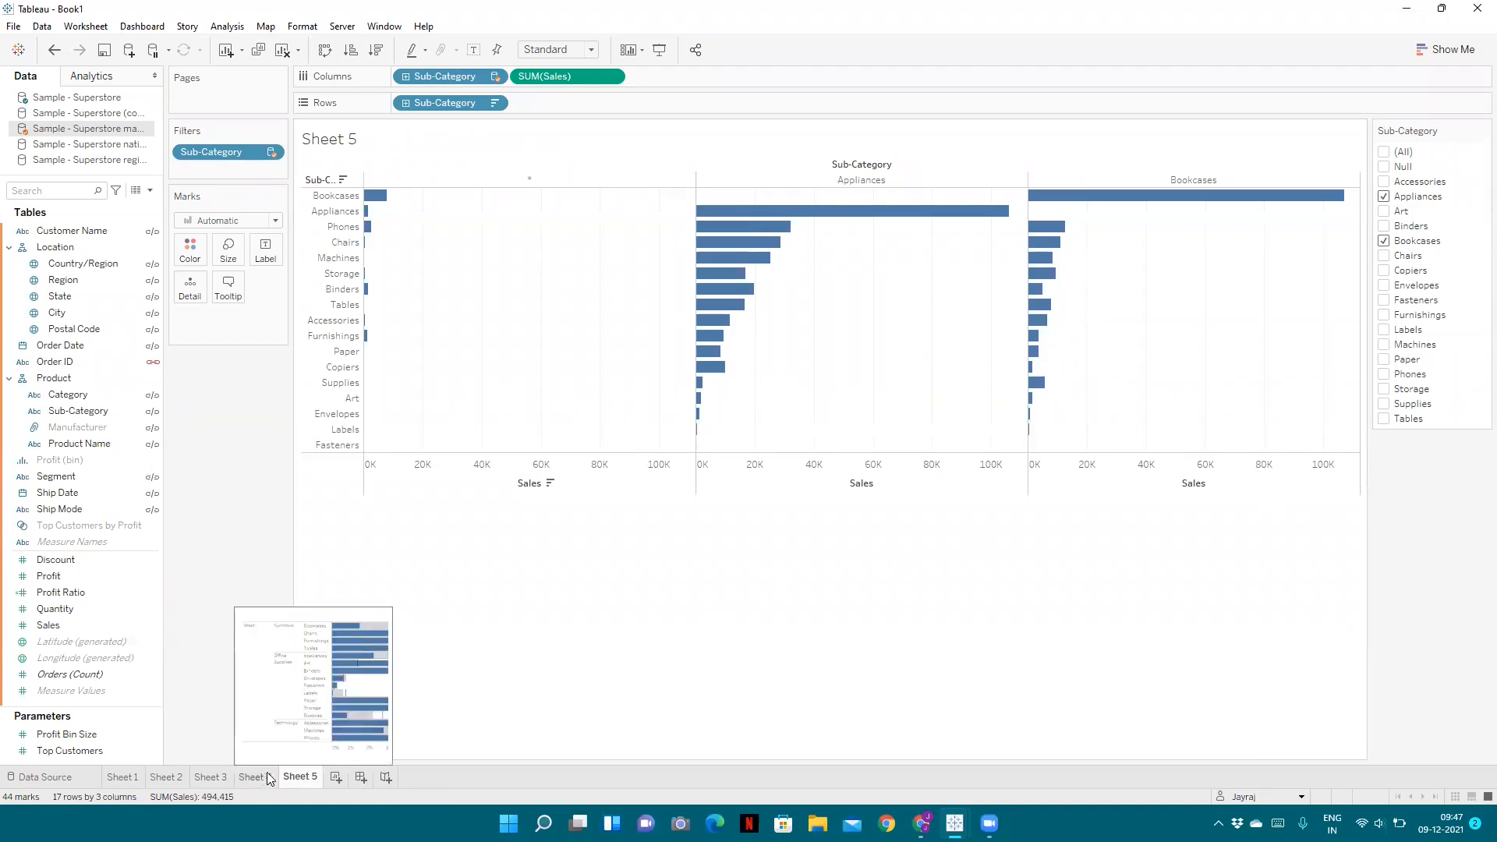